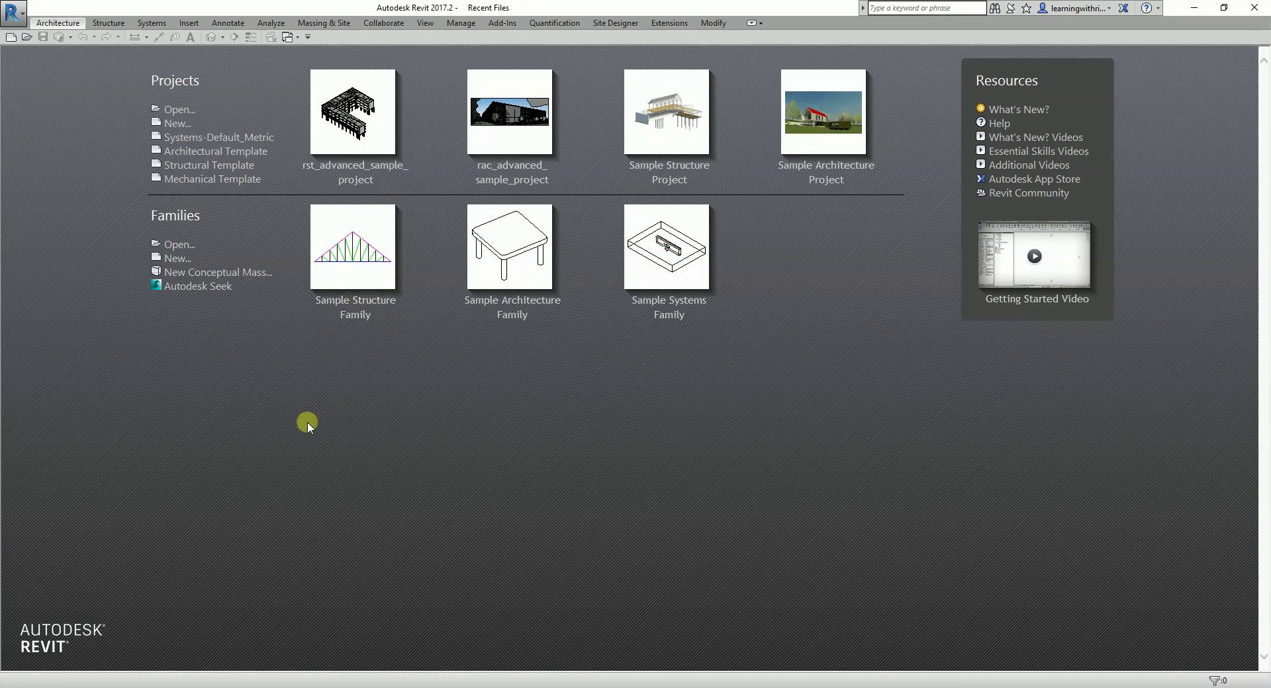
Create a new project from the Mechanical Template and list the Piping System types under Families in the Project Browser.
{"action": "left_click", "coordinate": [212, 181]}
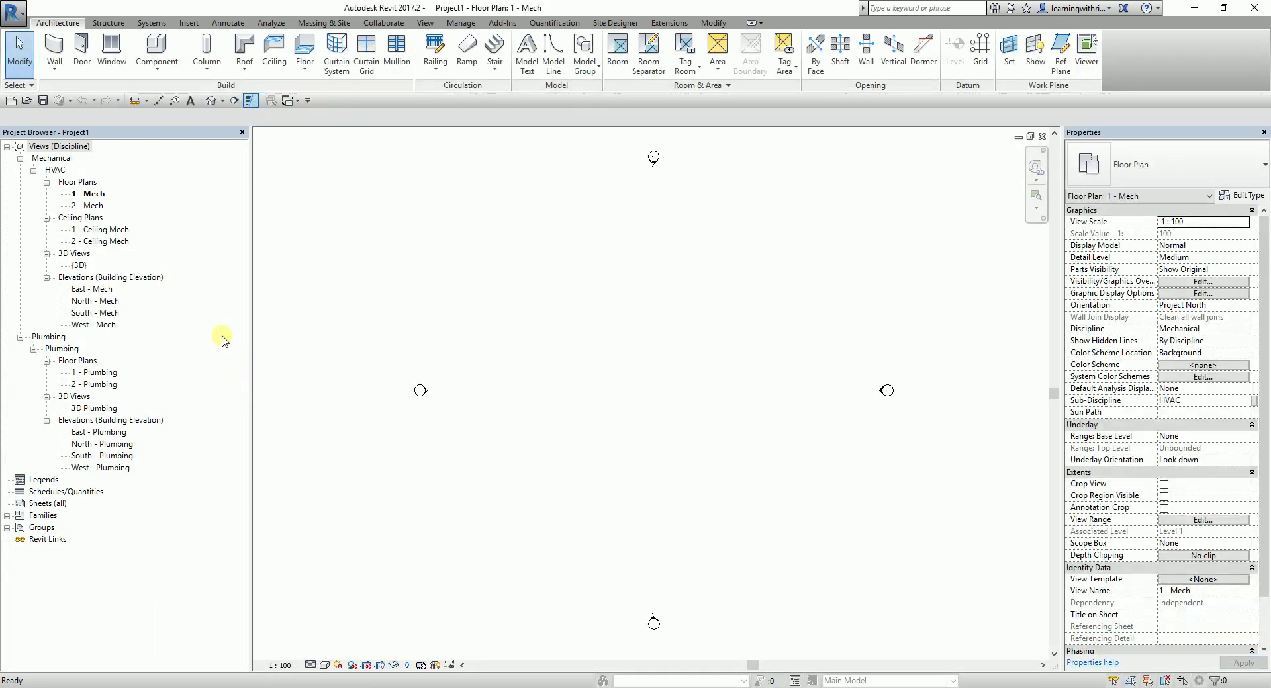
{"action": "left_click", "coordinate": [6, 516]}
{"action": "scroll", "coordinate": [64, 417], "scroll_direction": "down", "scroll_amount": 1}
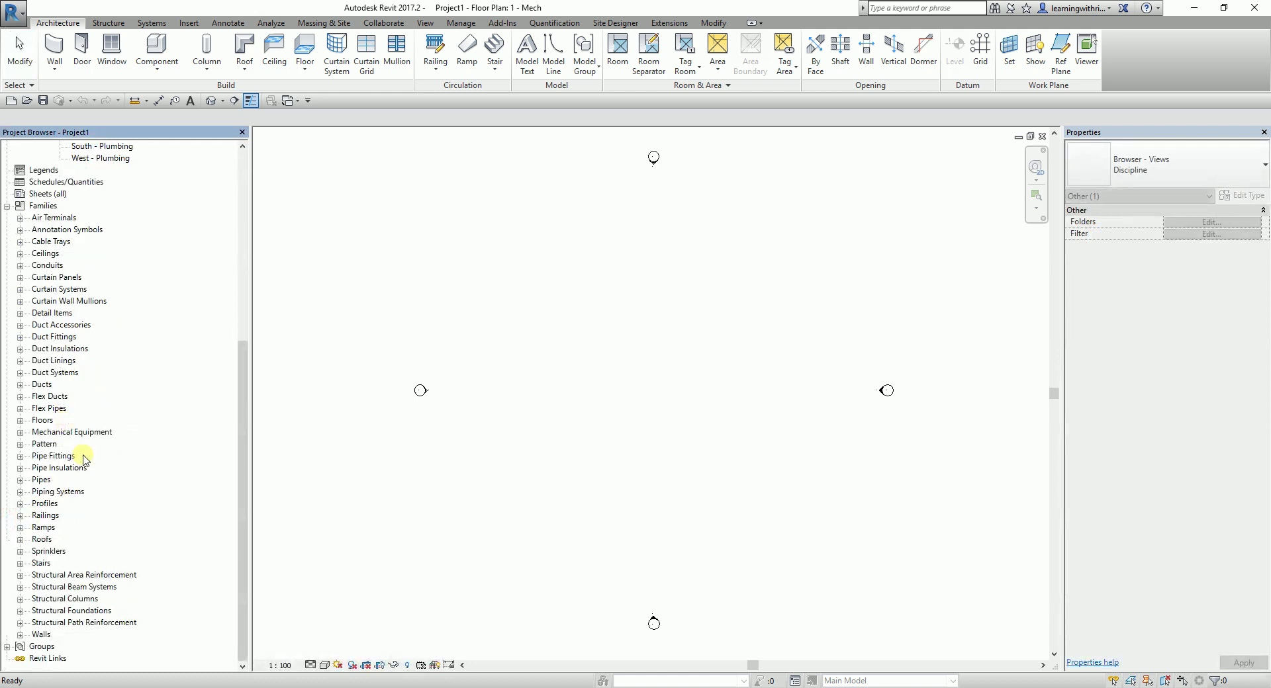
{"action": "left_click", "coordinate": [20, 493]}
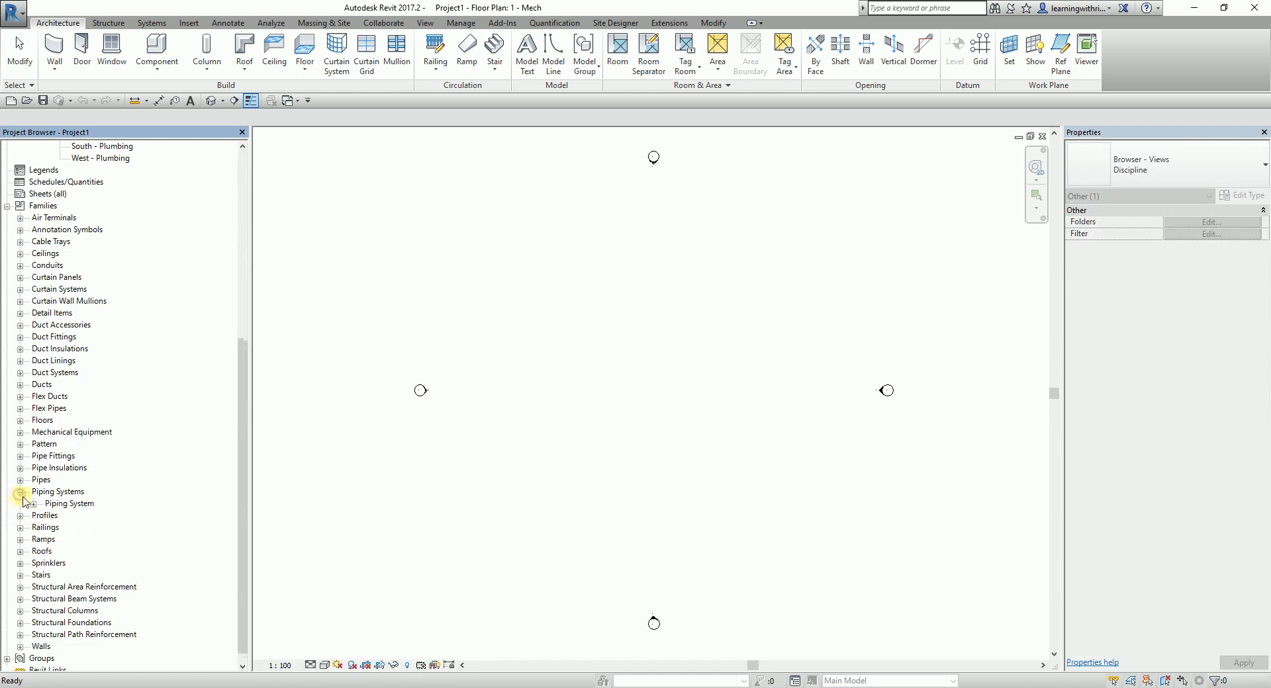
{"action": "left_click", "coordinate": [33, 503]}
{"action": "scroll", "coordinate": [159, 551], "scroll_direction": "down", "scroll_amount": 1}
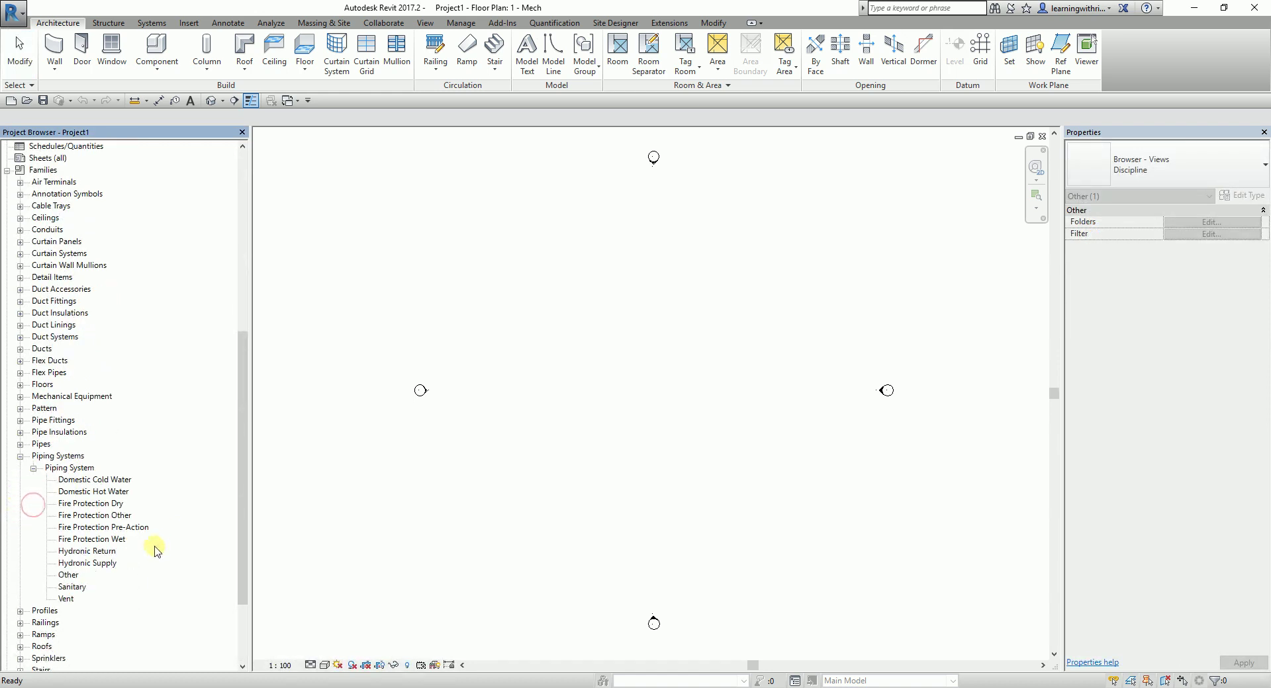
Rename the Domestic Cold Water piping system type as "Domestic Cold Water Booster Pipe".
{"action": "left_click", "coordinate": [118, 480]}
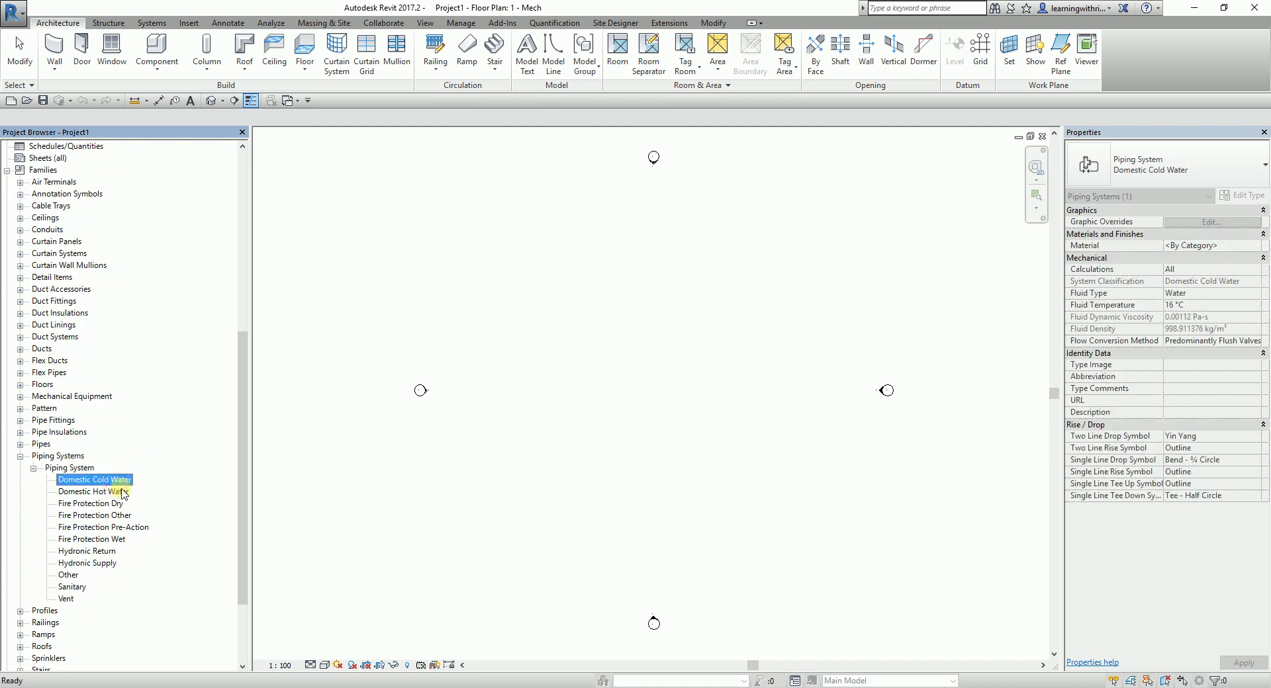
{"action": "left_click", "coordinate": [118, 493]}
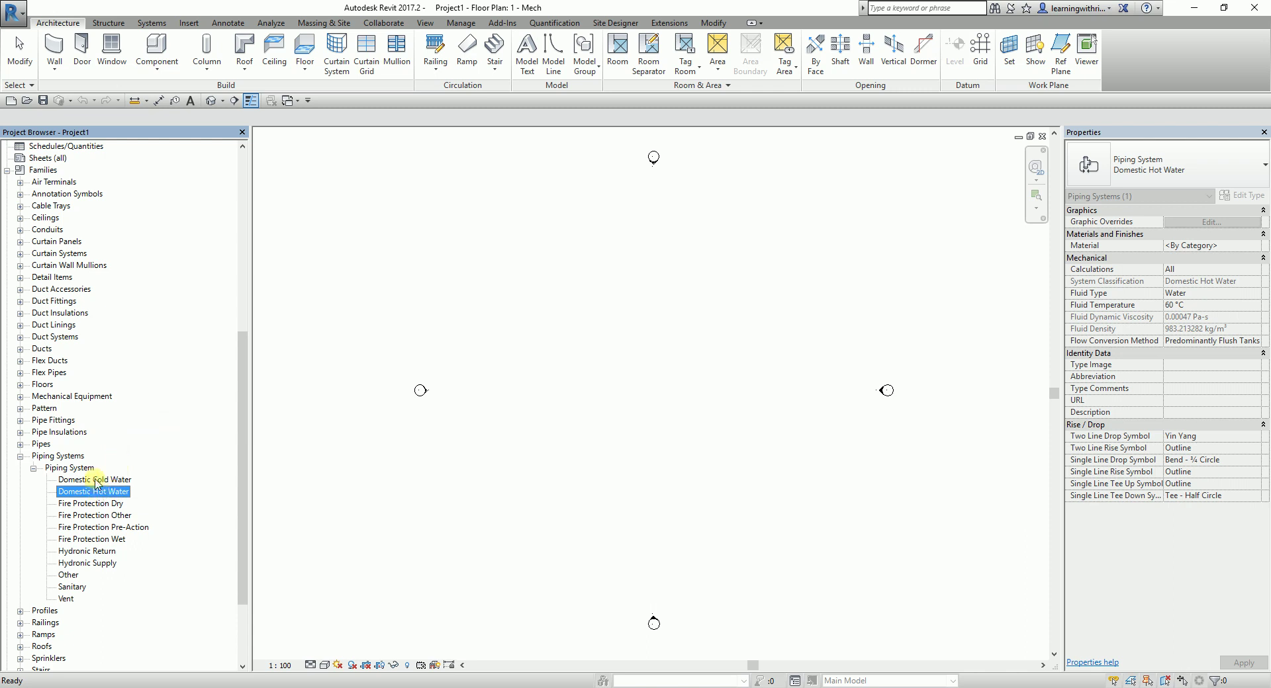
{"action": "left_click", "coordinate": [95, 480]}
{"action": "right_click", "coordinate": [100, 480]}
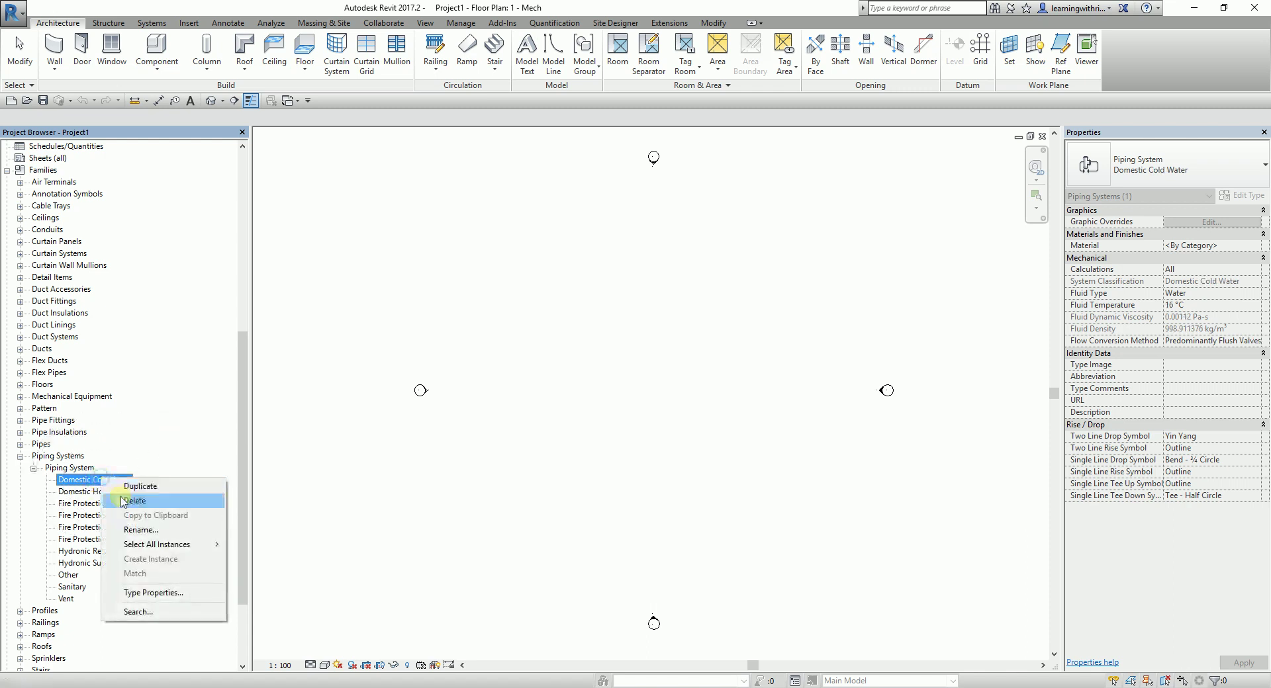
{"action": "left_click", "coordinate": [141, 530]}
{"action": "left_click", "coordinate": [133, 479]}
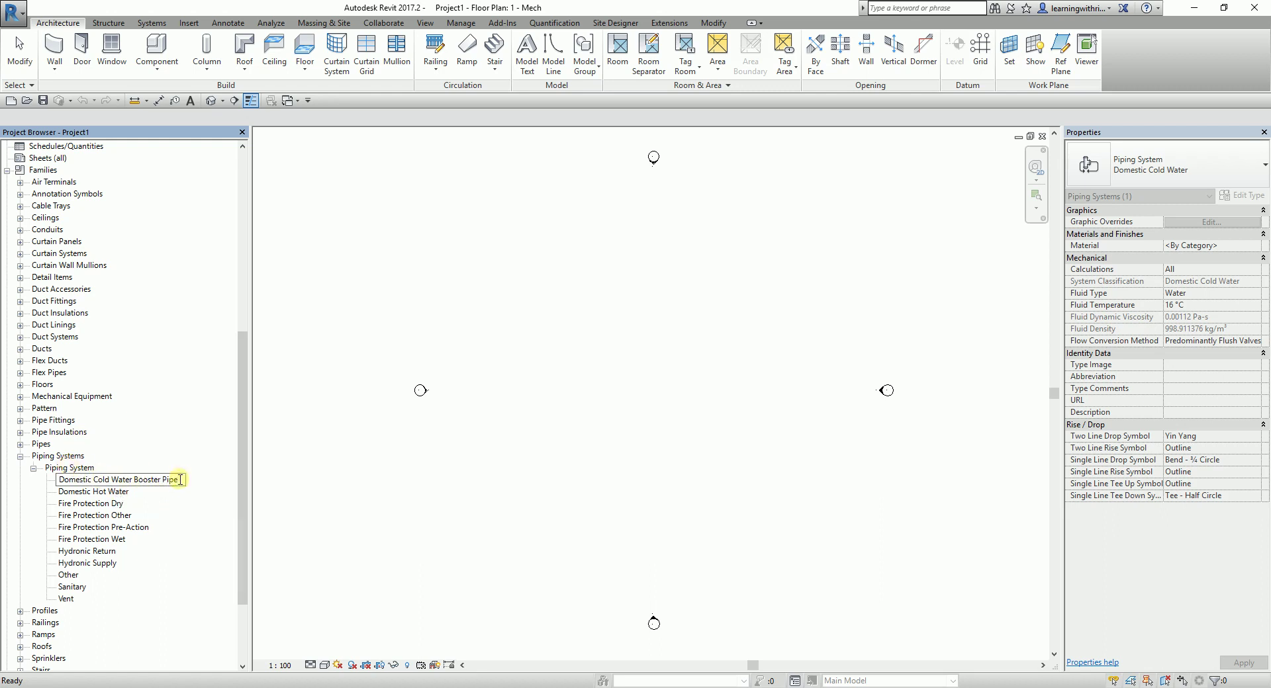
{"action": "key", "text": "Return"}
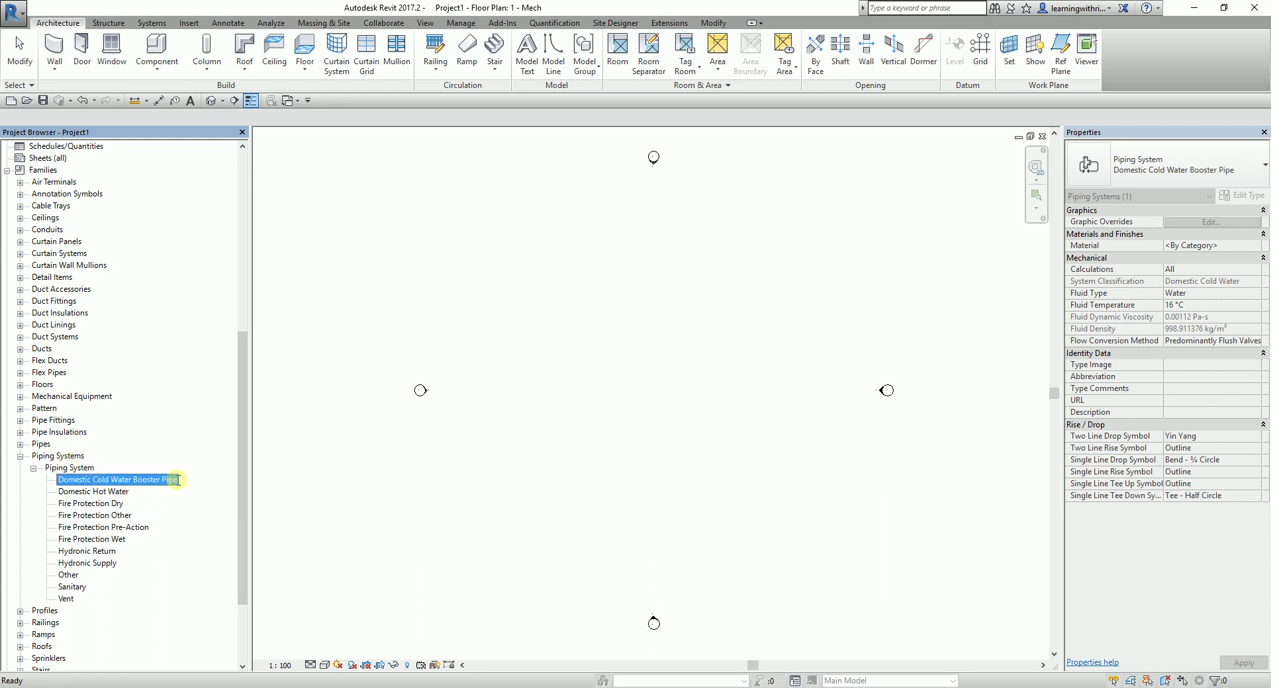
Override the line color of the Domestic Cold Water Booster Pipe system type with RGB 129-000-129.
{"action": "right_click", "coordinate": [126, 484]}
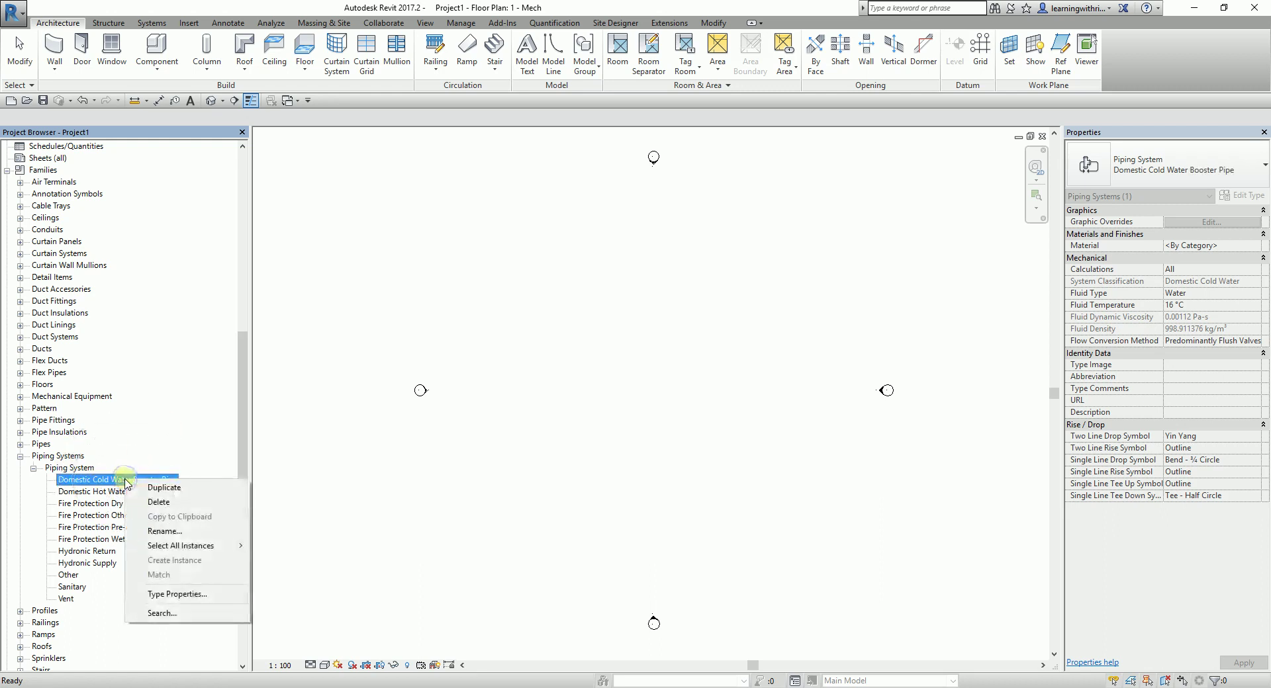
{"action": "left_click", "coordinate": [179, 595]}
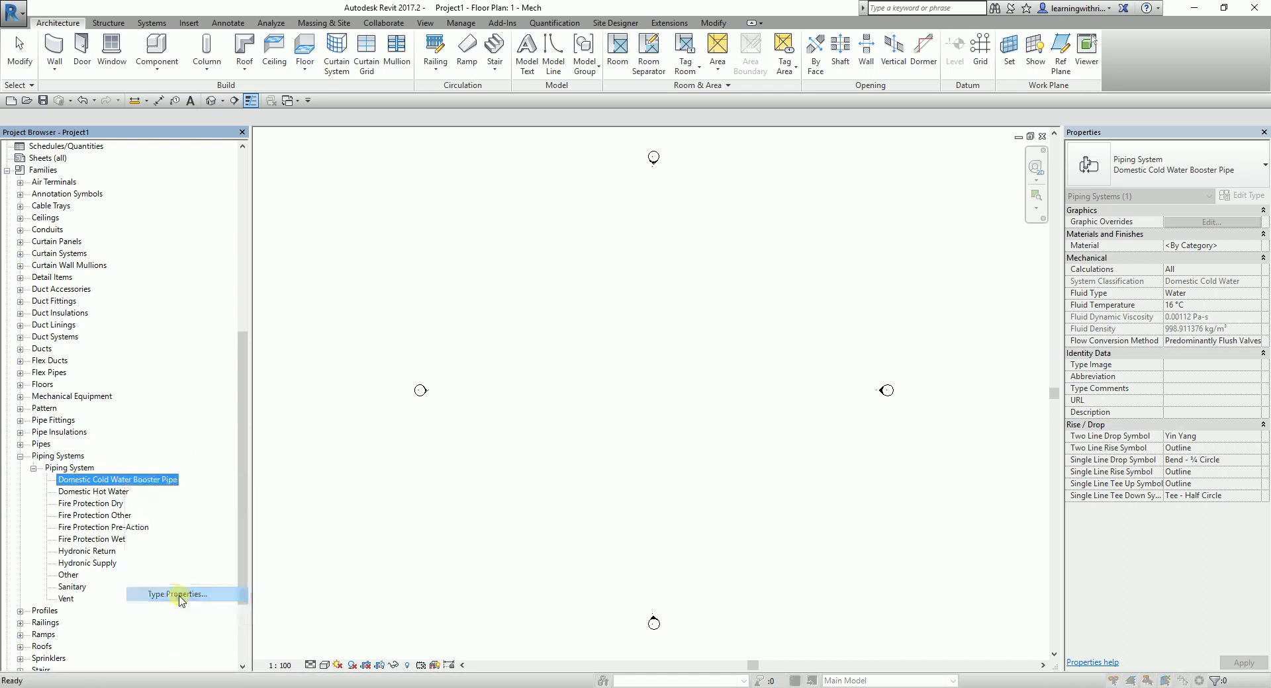
{"action": "left_click", "coordinate": [634, 295]}
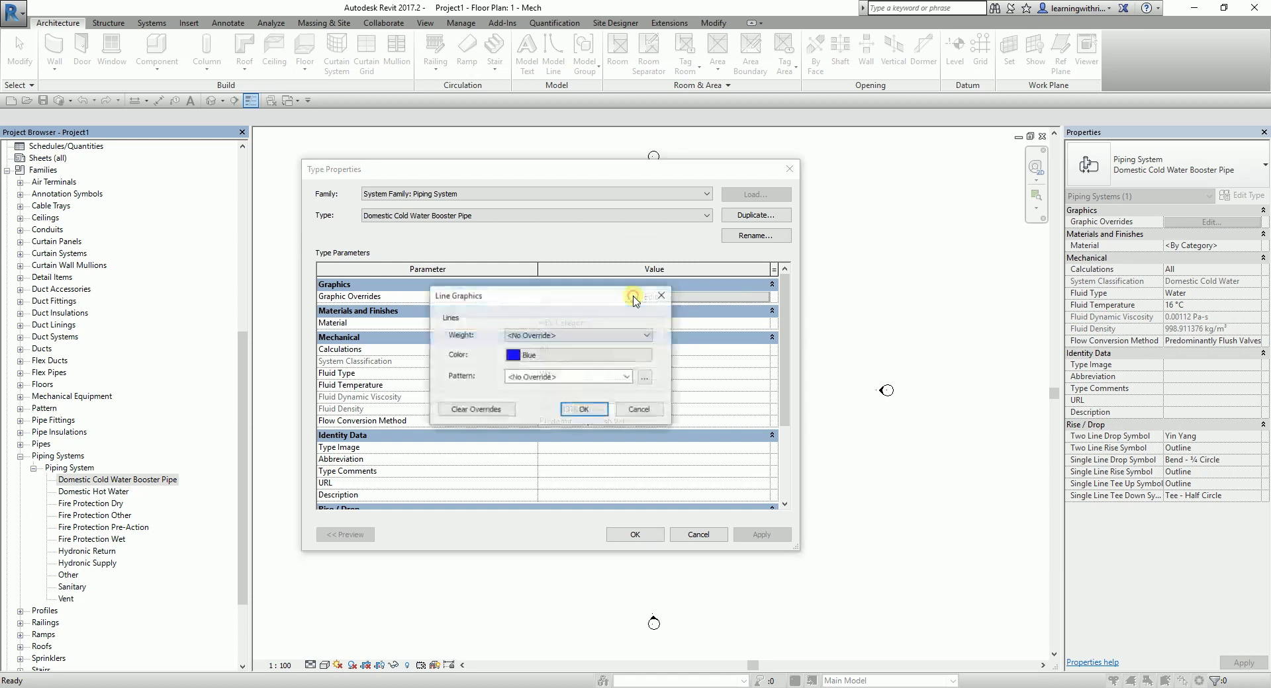
{"action": "left_click", "coordinate": [547, 355]}
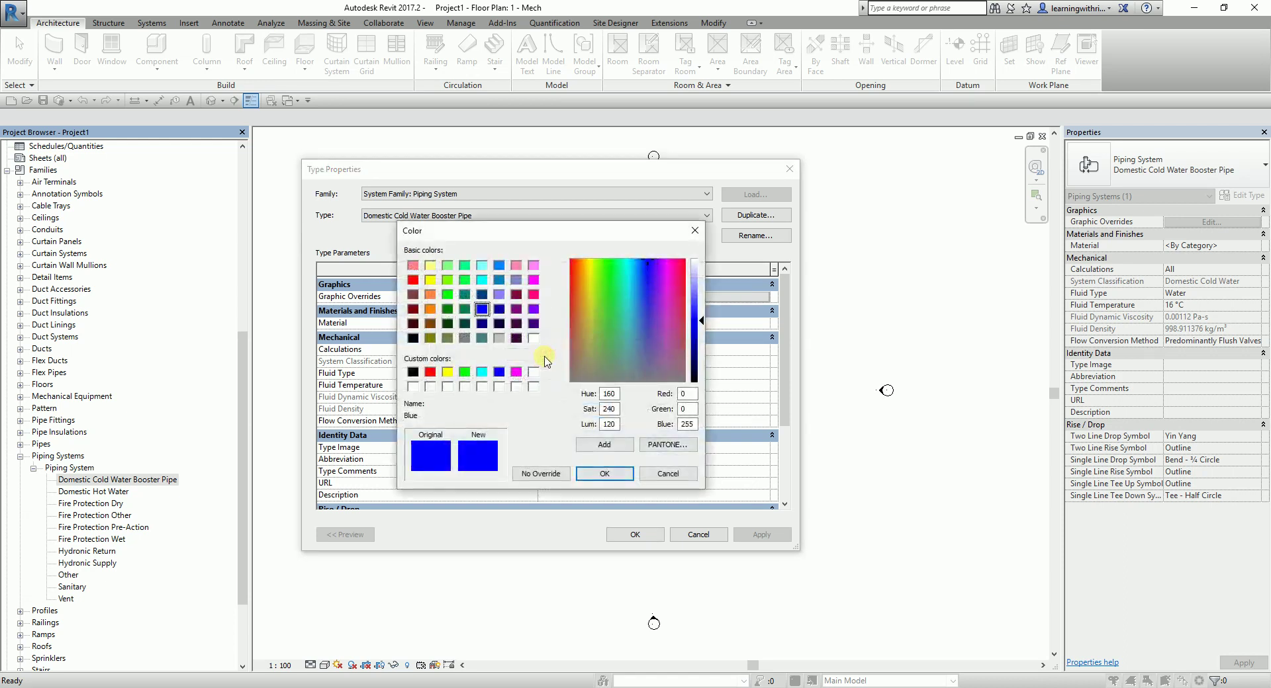
{"action": "left_click_drag", "start_coordinate": [691, 394], "coordinate": [639, 393]}
{"action": "type", "text": "152"}
{"action": "key", "text": "BackSpace"}
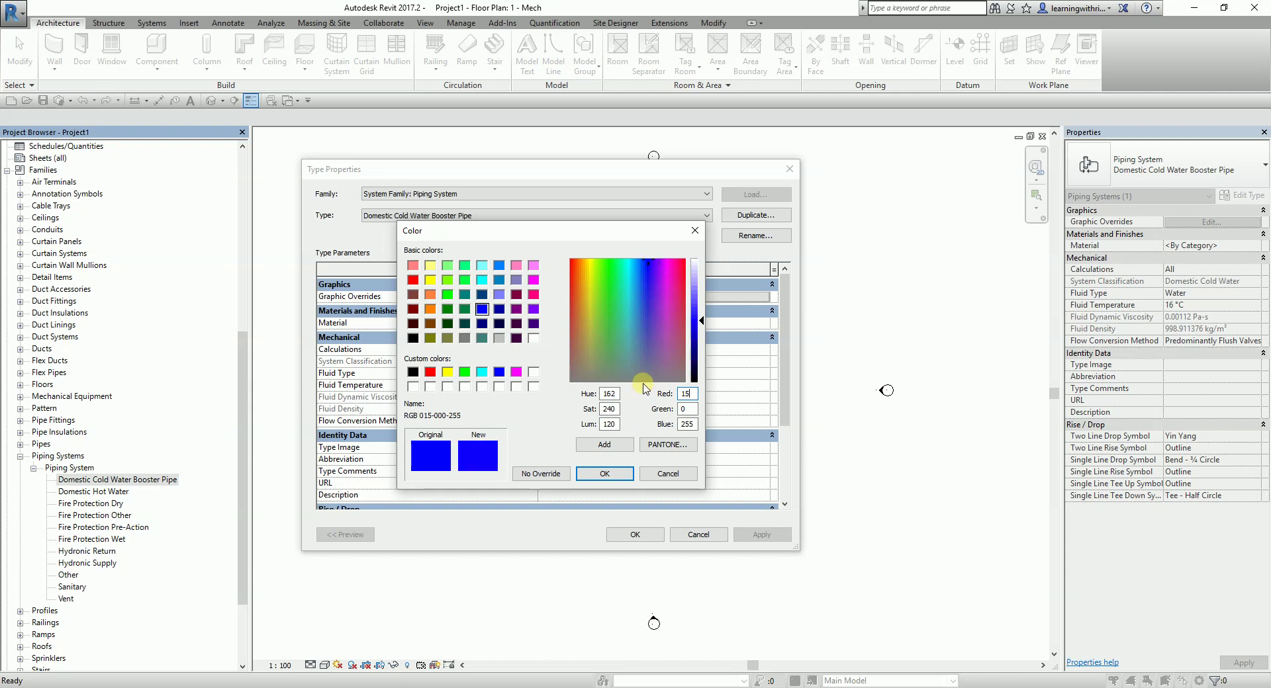
{"action": "type", "text": "9"}
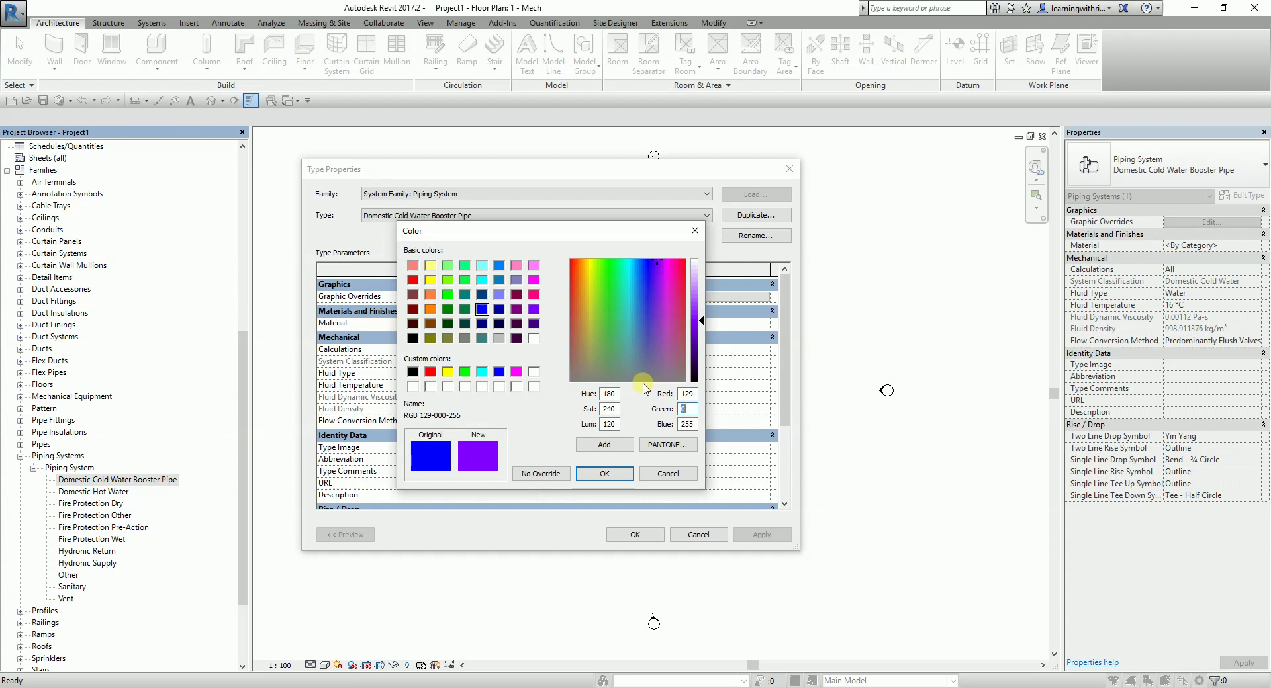
{"action": "type", "text": "129"}
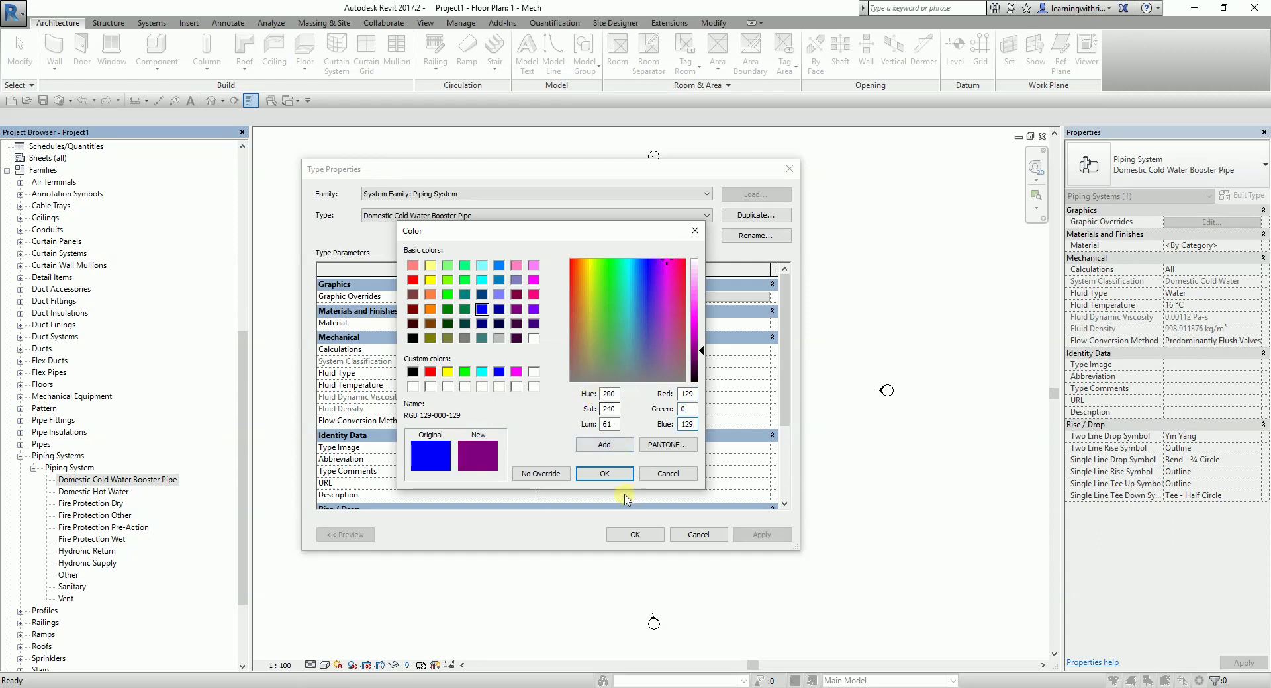
{"action": "left_click", "coordinate": [606, 474]}
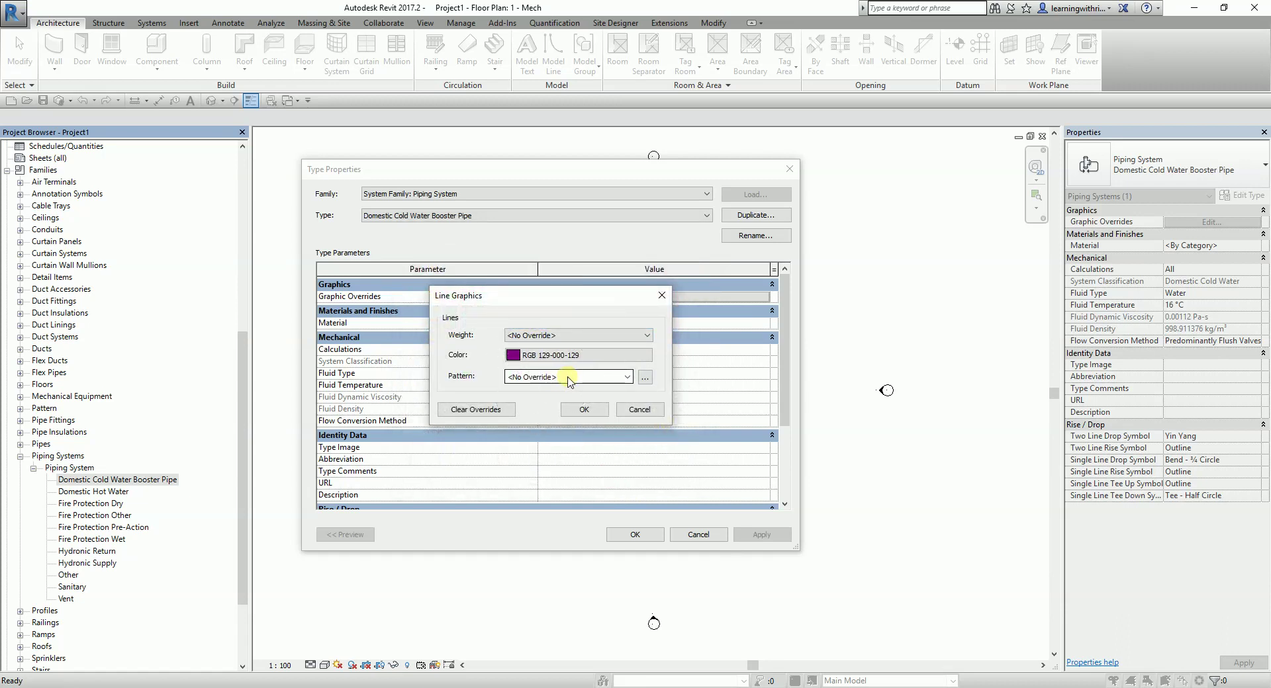
{"action": "left_click", "coordinate": [590, 412]}
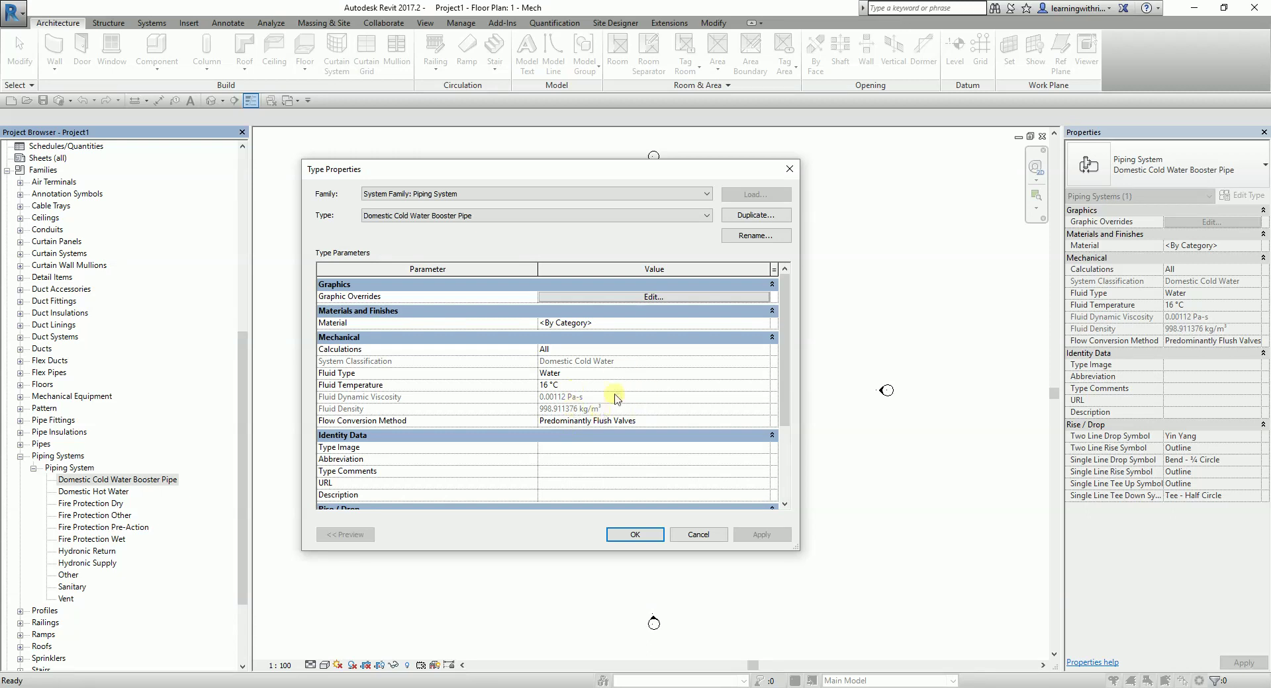
{"action": "left_click", "coordinate": [637, 536]}
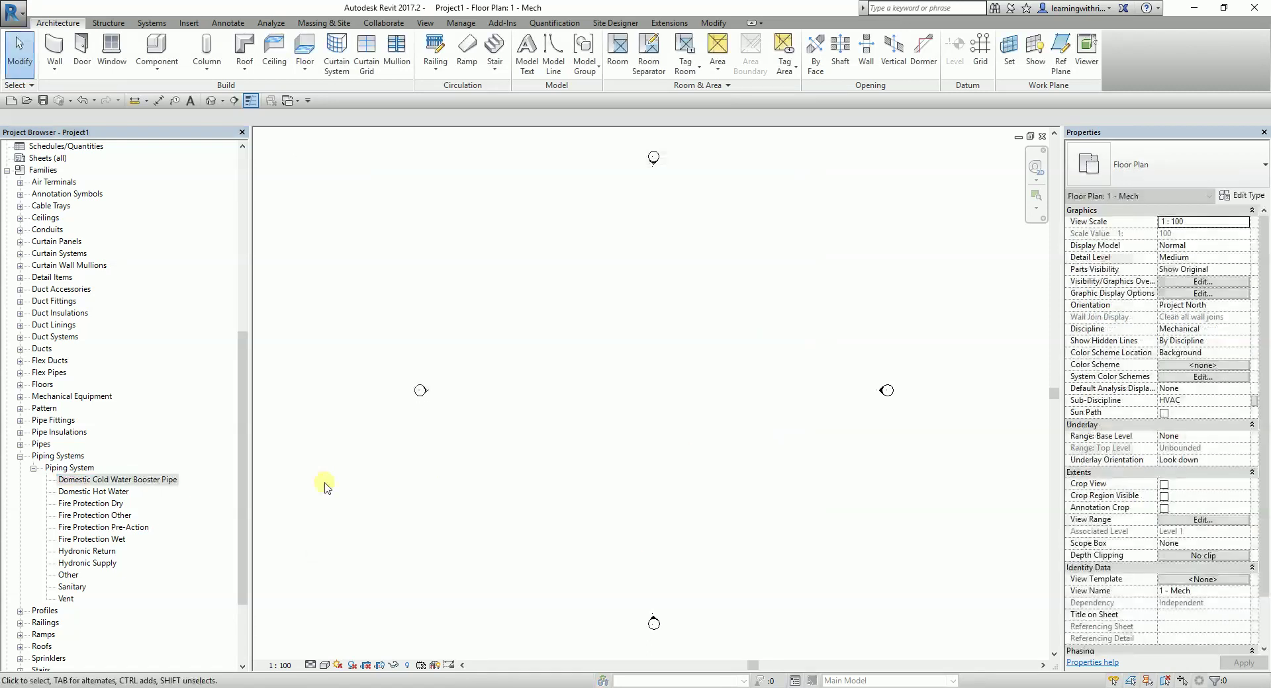
{"action": "left_click", "coordinate": [136, 482]}
{"action": "right_click", "coordinate": [136, 482]}
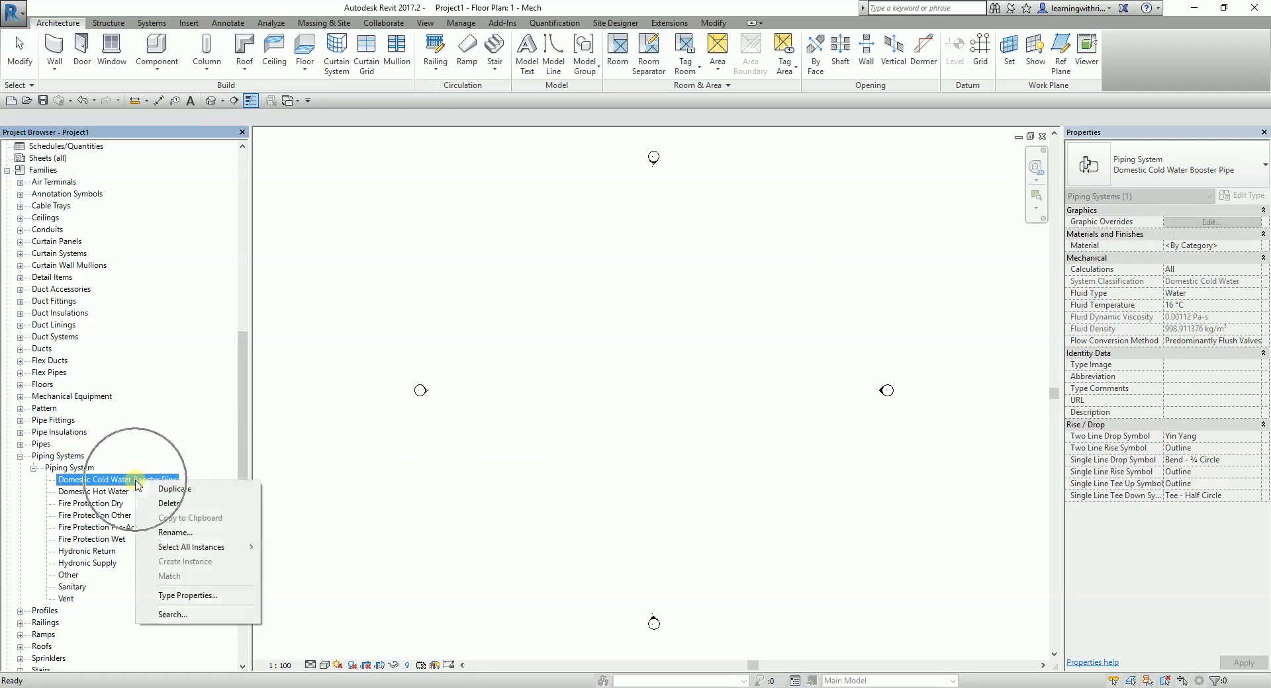
{"action": "key", "text": "Escape"}
{"action": "left_click", "coordinate": [106, 491]}
{"action": "right_click", "coordinate": [115, 482]}
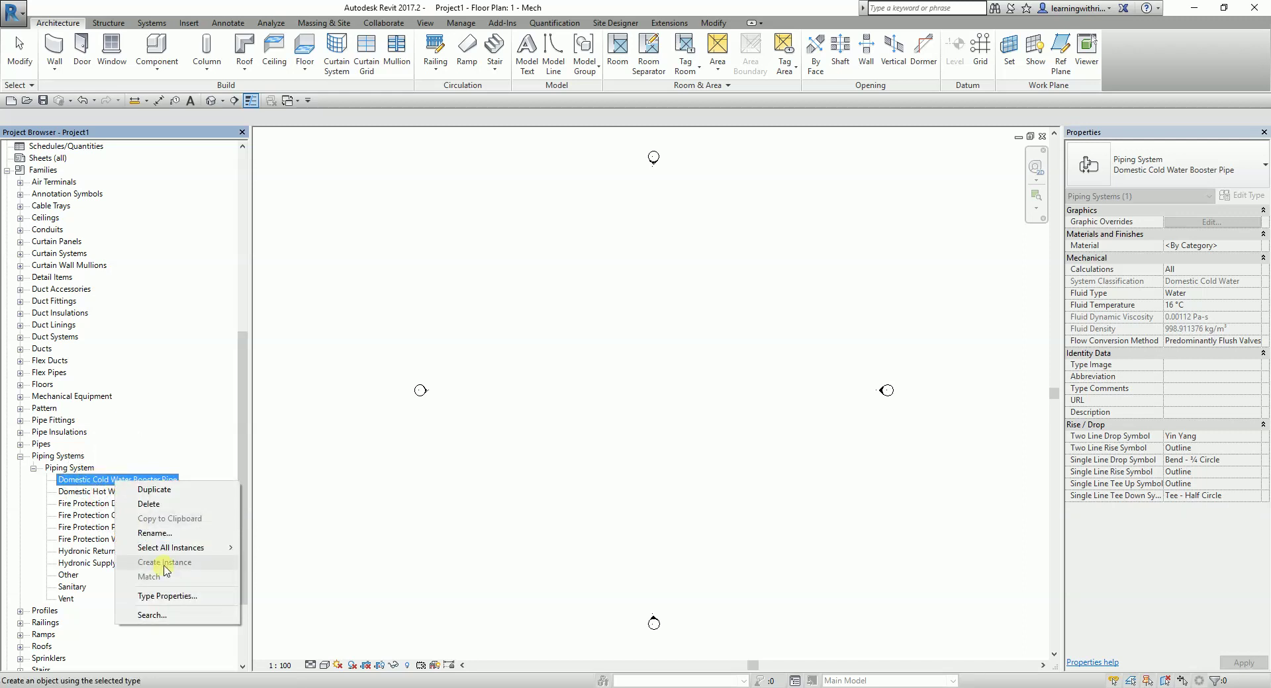
{"action": "left_click", "coordinate": [97, 494]}
{"action": "double_click", "coordinate": [99, 479]}
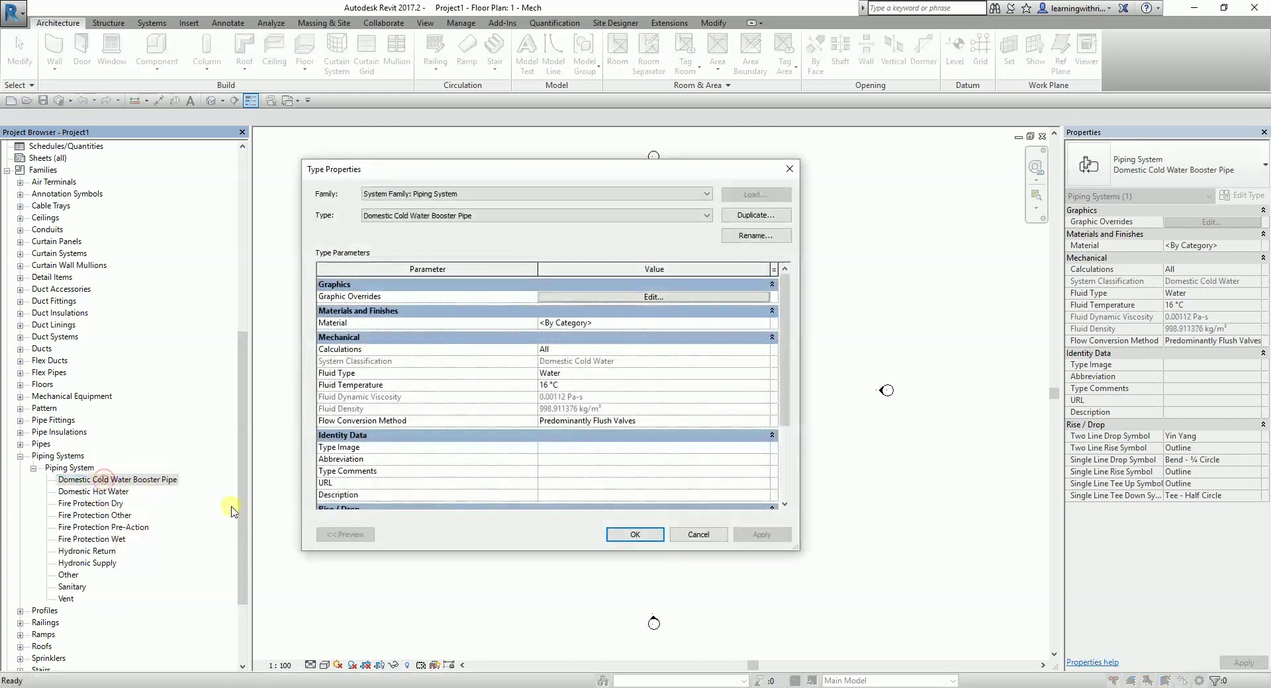
{"action": "left_click", "coordinate": [684, 535]}
{"action": "right_click", "coordinate": [112, 481]}
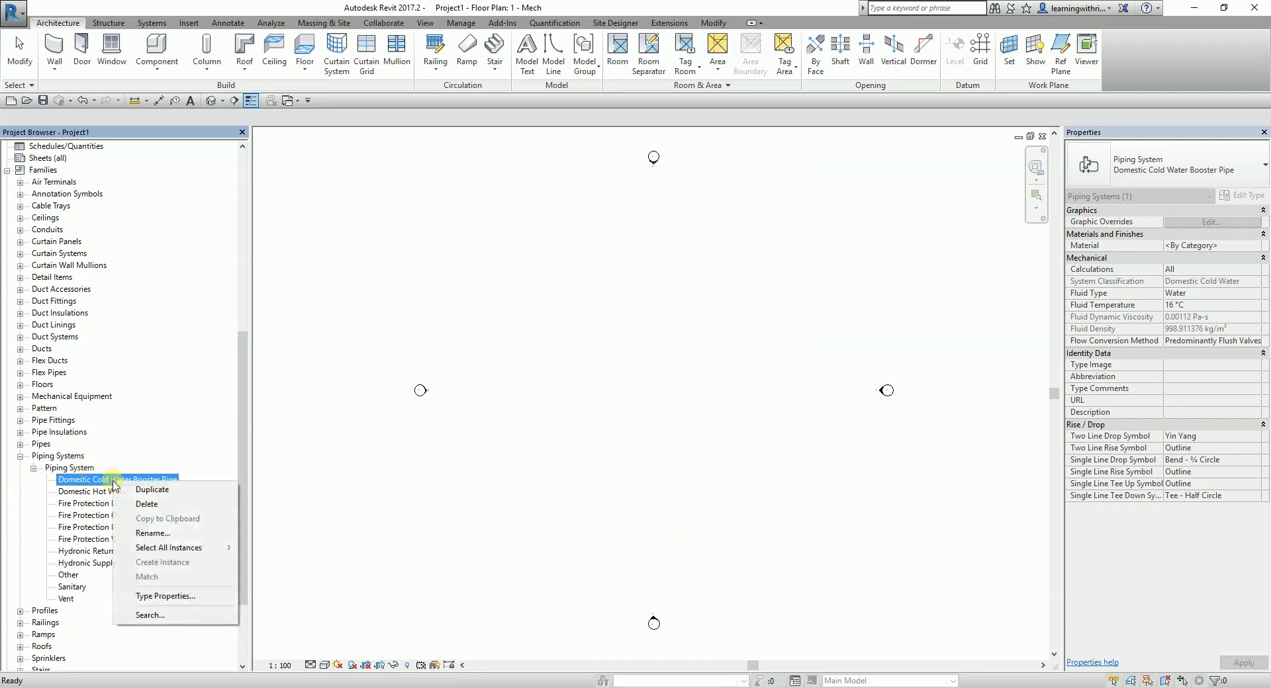
{"action": "left_click", "coordinate": [85, 494]}
{"action": "right_click", "coordinate": [99, 484]}
{"action": "double_click", "coordinate": [93, 481]}
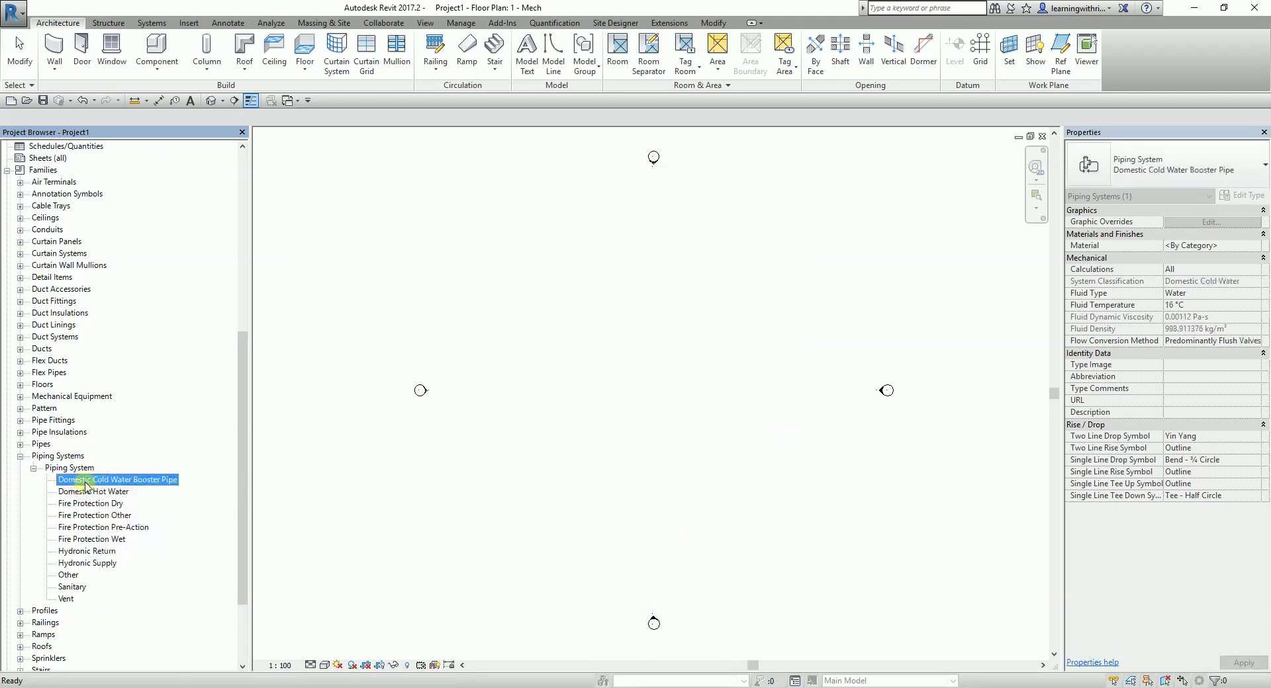
{"action": "left_click", "coordinate": [694, 530]}
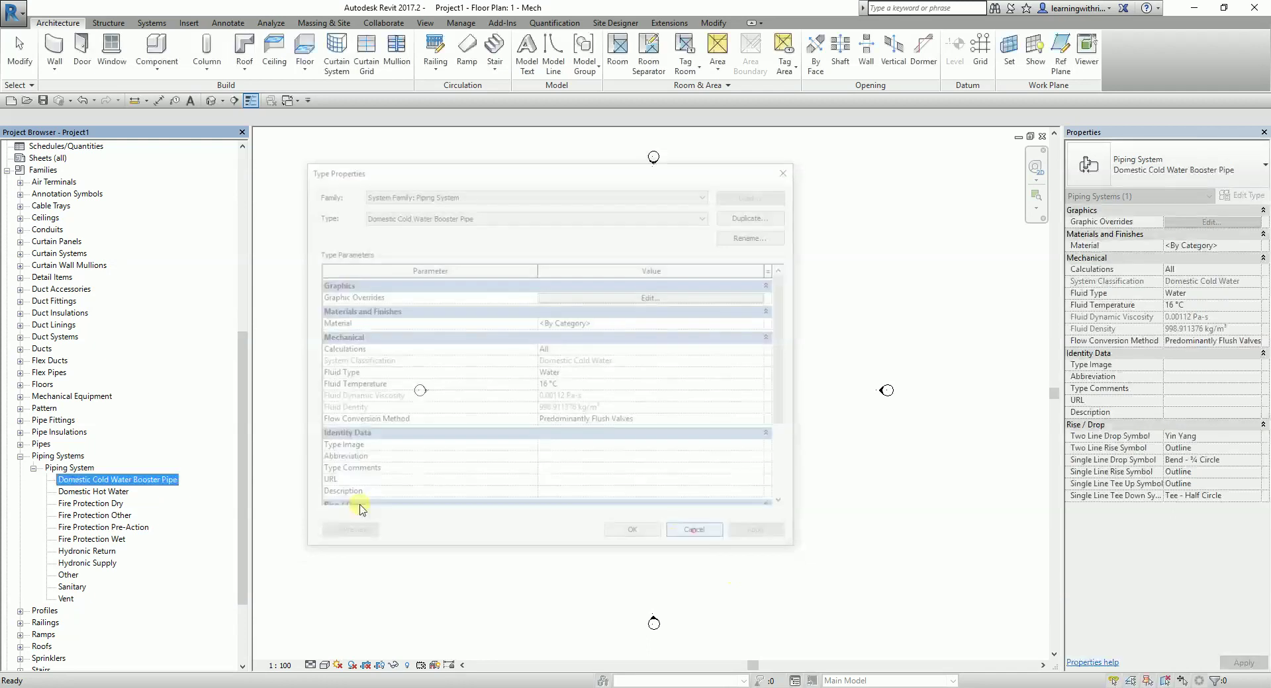
{"action": "right_click", "coordinate": [135, 479]}
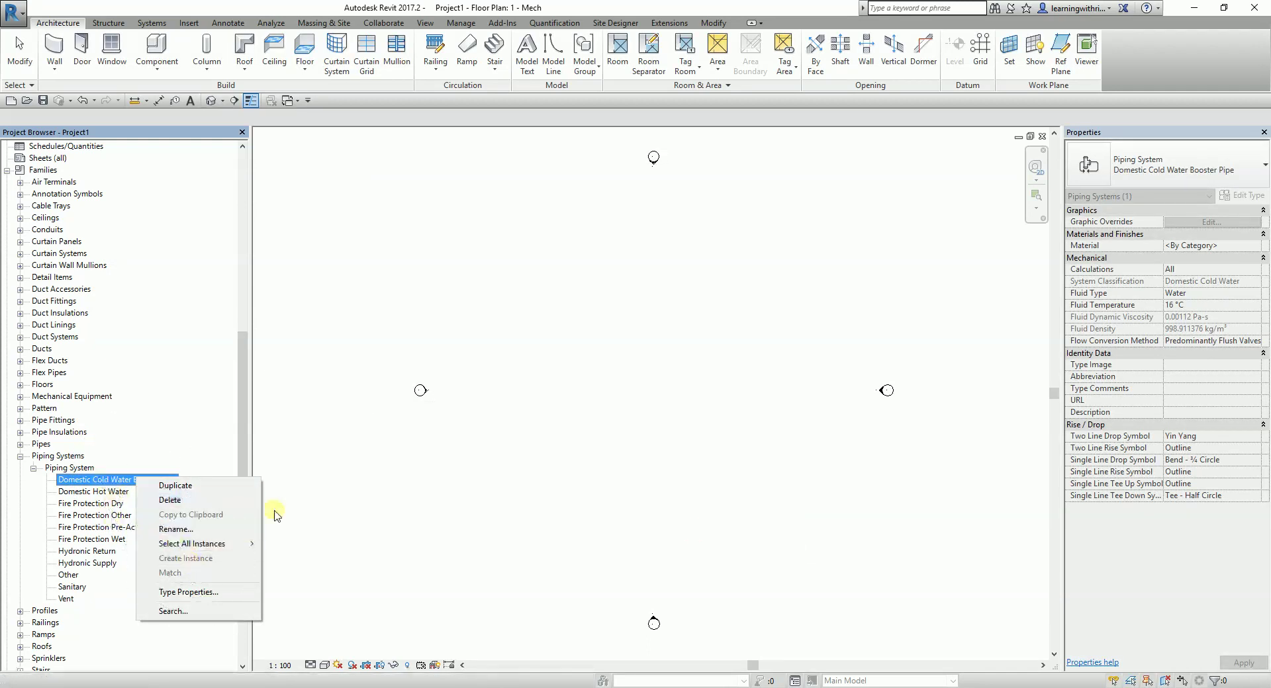
{"action": "left_click", "coordinate": [275, 590]}
{"action": "left_click", "coordinate": [471, 505]}
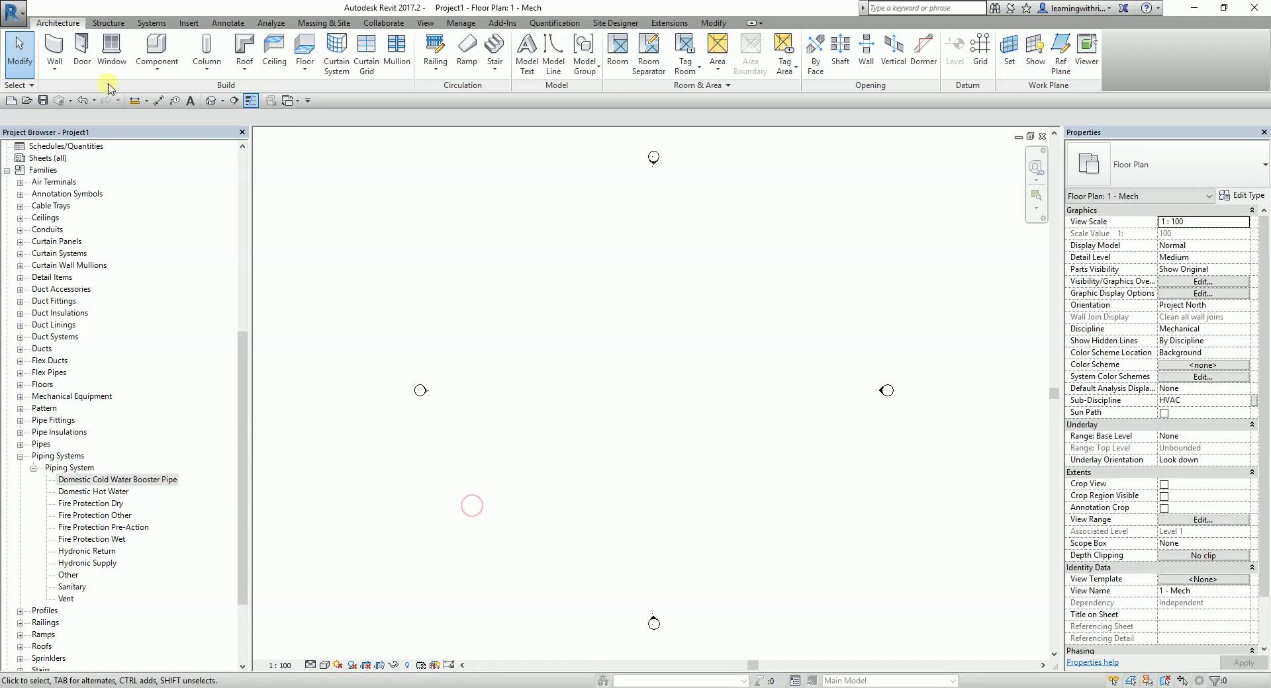
Try to draw a pipe in the 1 - Mech floor plan with system type Domestic Cold Water Booster Pipe.
{"action": "left_click", "coordinate": [152, 23]}
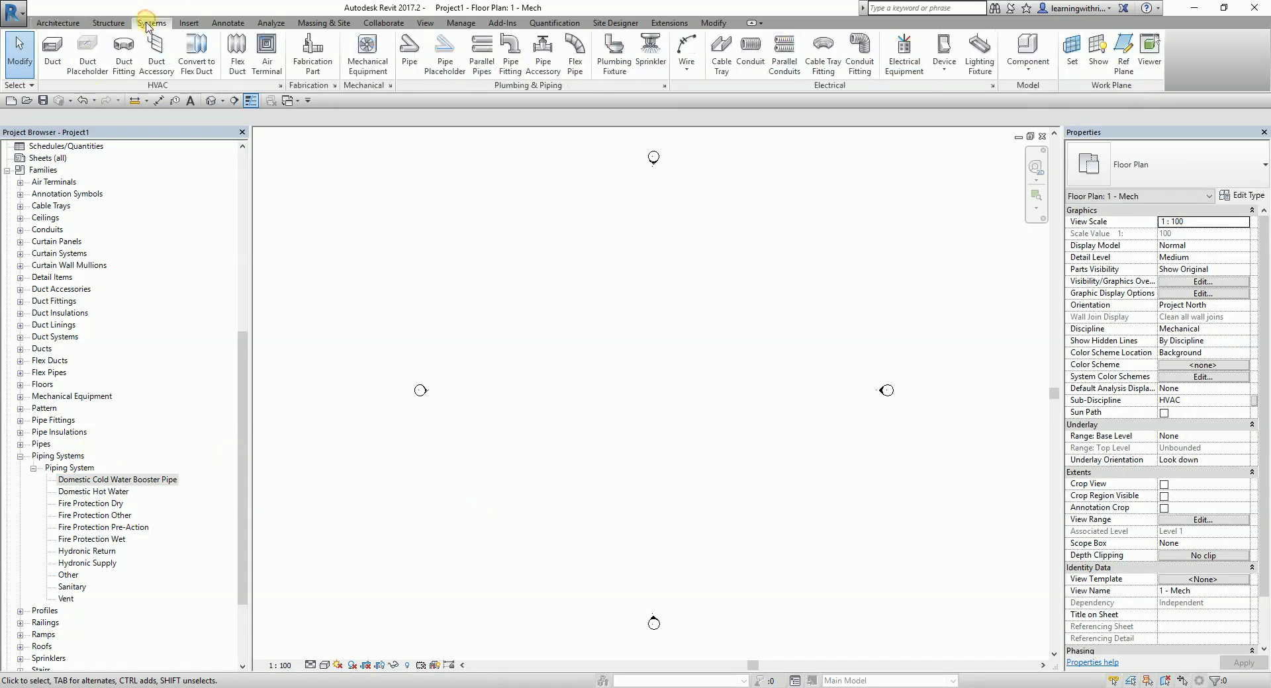
{"action": "left_click", "coordinate": [404, 48]}
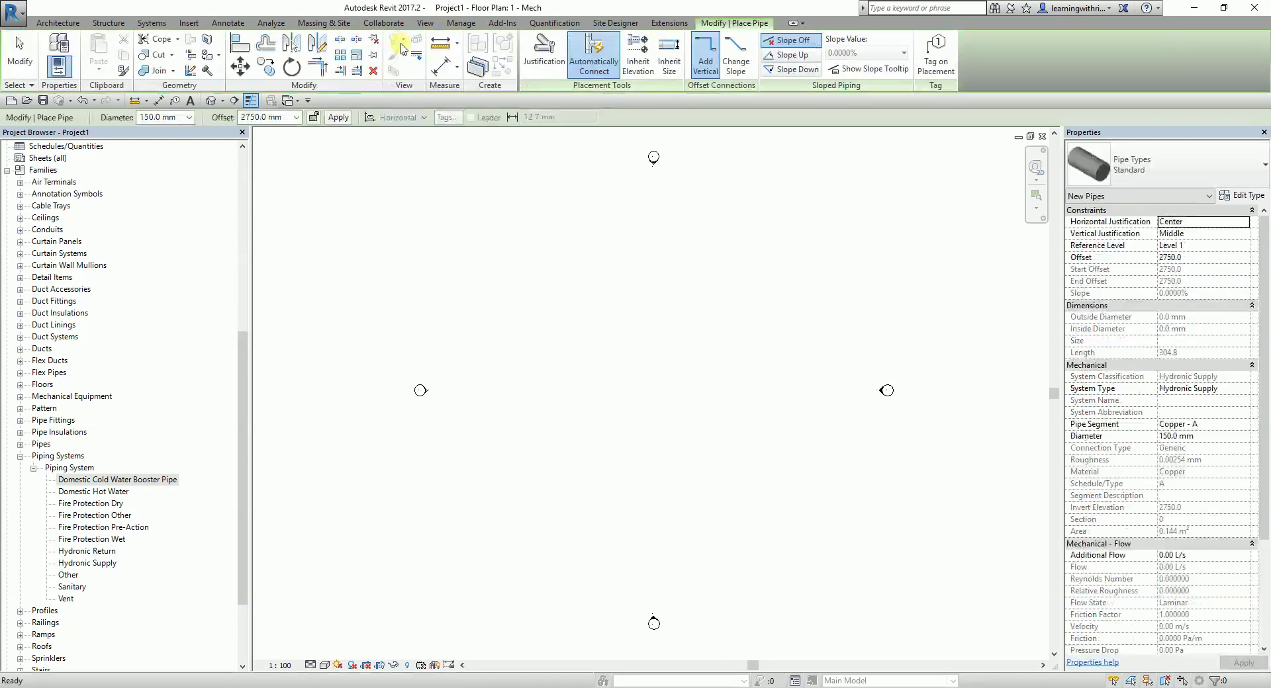
{"action": "left_click", "coordinate": [1240, 392]}
{"action": "scroll", "coordinate": [1243, 445], "scroll_direction": "up", "scroll_amount": 3}
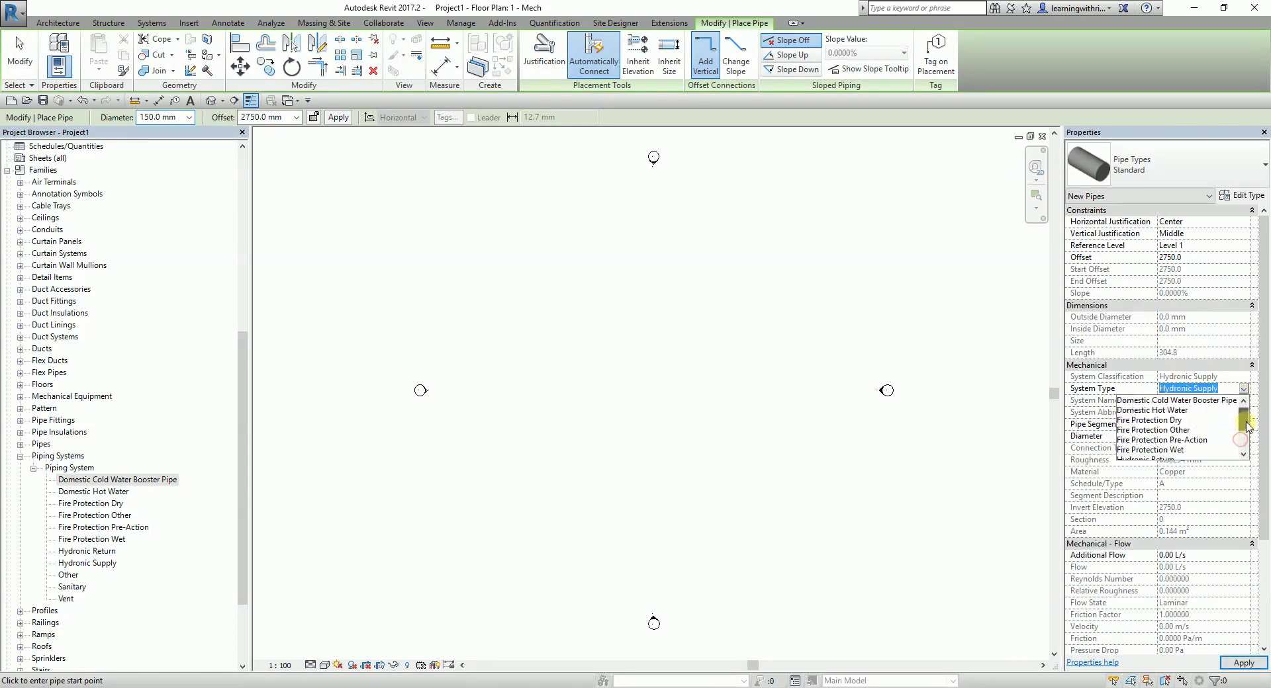
{"action": "left_click", "coordinate": [1200, 401]}
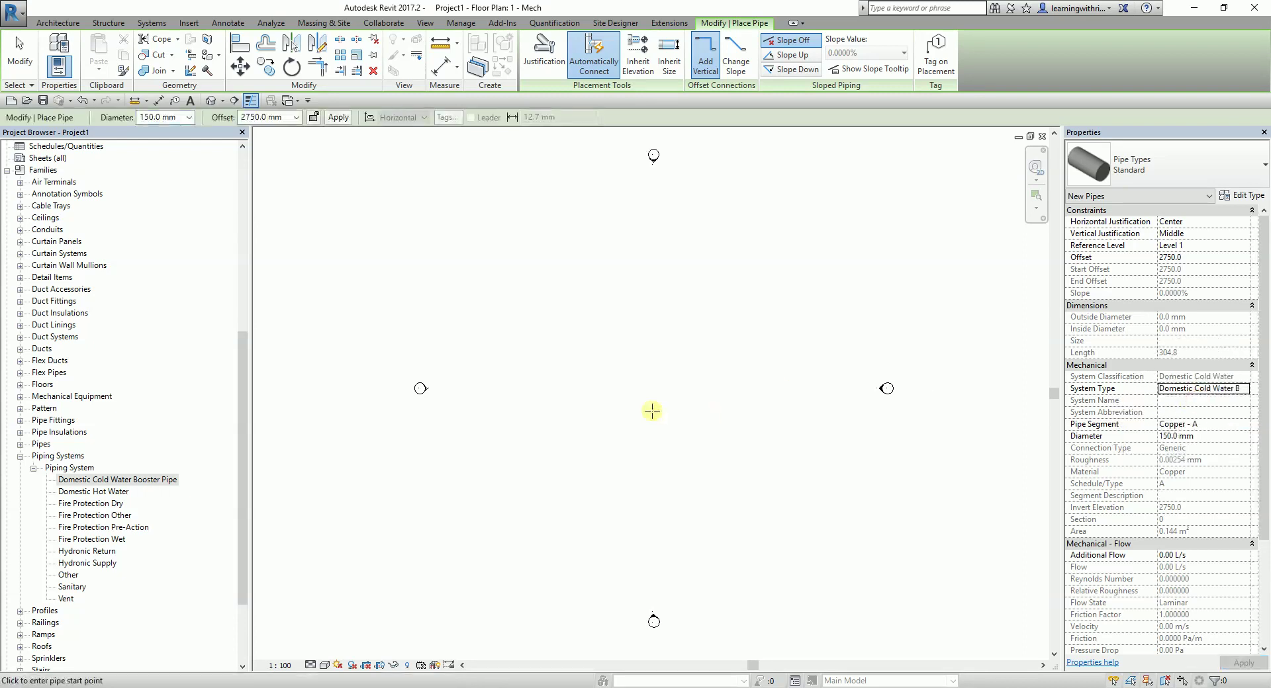
{"action": "left_click", "coordinate": [504, 375]}
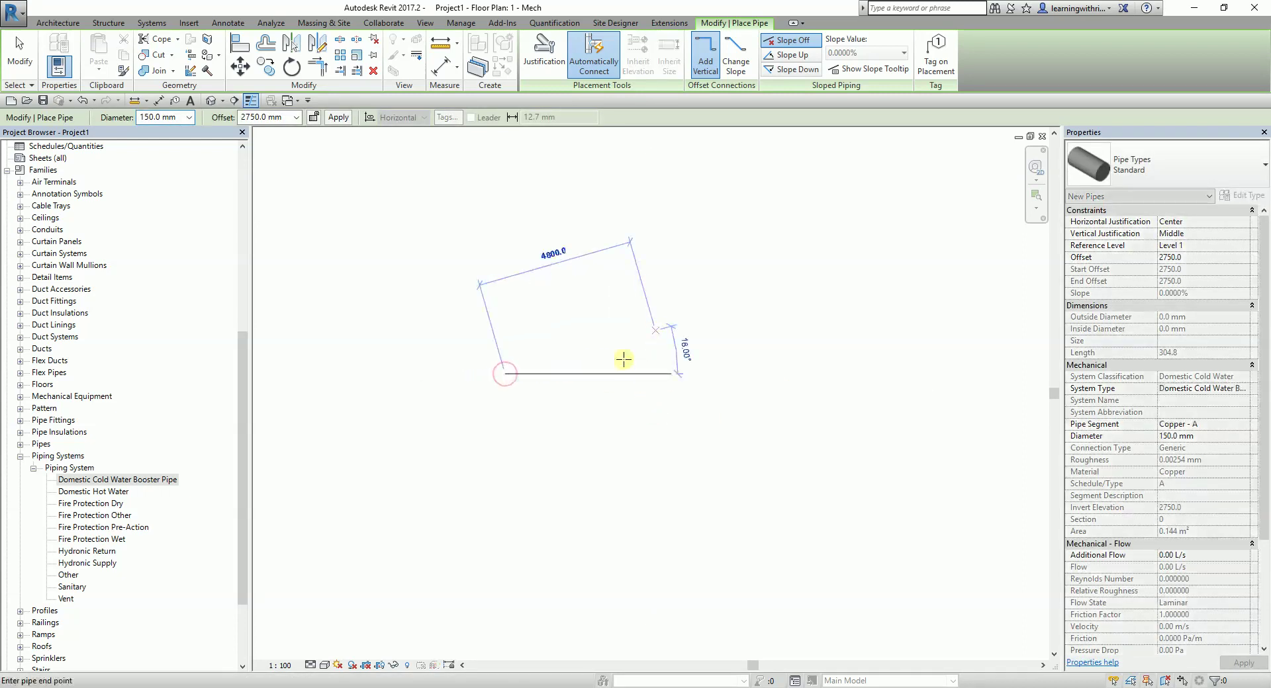
{"action": "scroll", "coordinate": [649, 361], "scroll_direction": "down", "scroll_amount": 2}
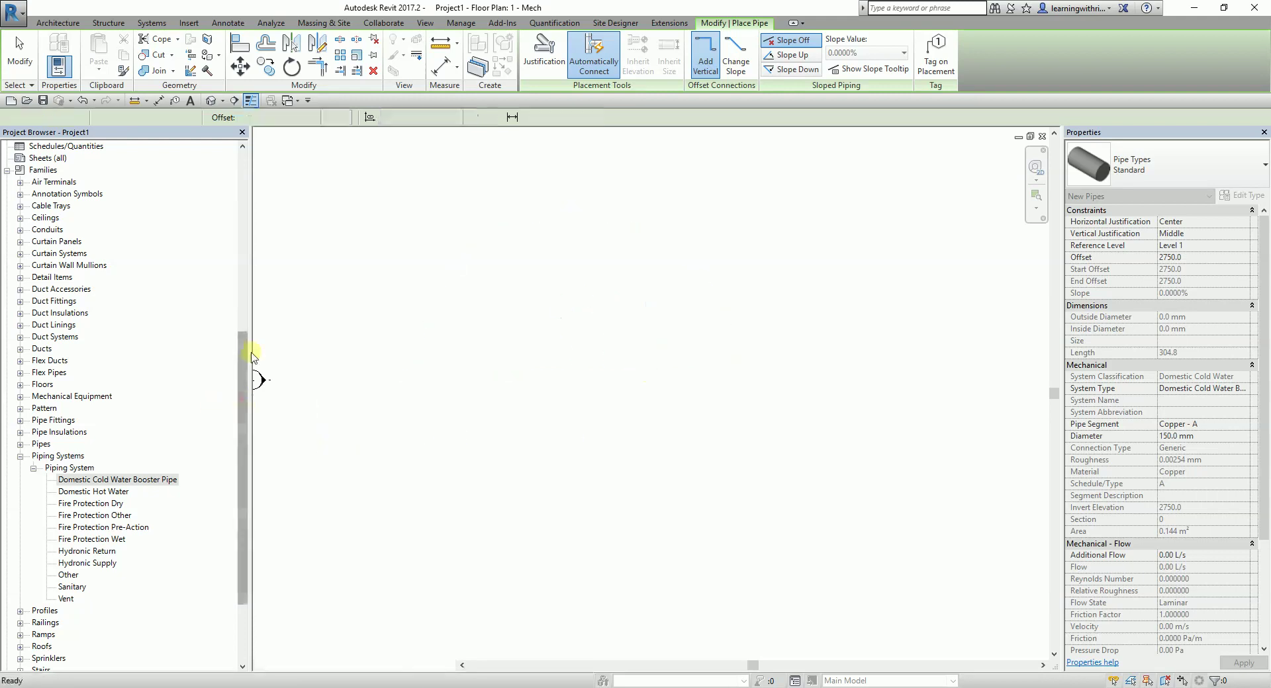
{"action": "key", "text": "Escape"}
{"action": "key", "text": "Escape"}
{"action": "left_click_drag", "start_coordinate": [250, 351], "coordinate": [250, 208]}
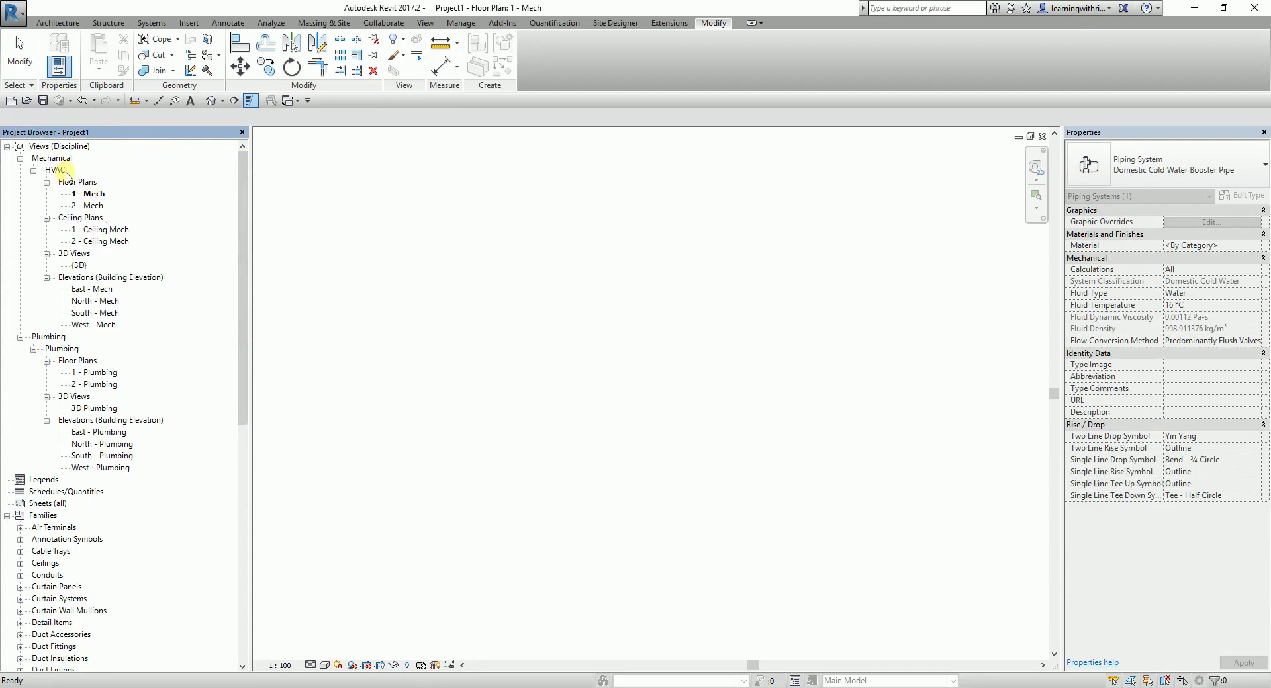
{"action": "left_click", "coordinate": [22, 60]}
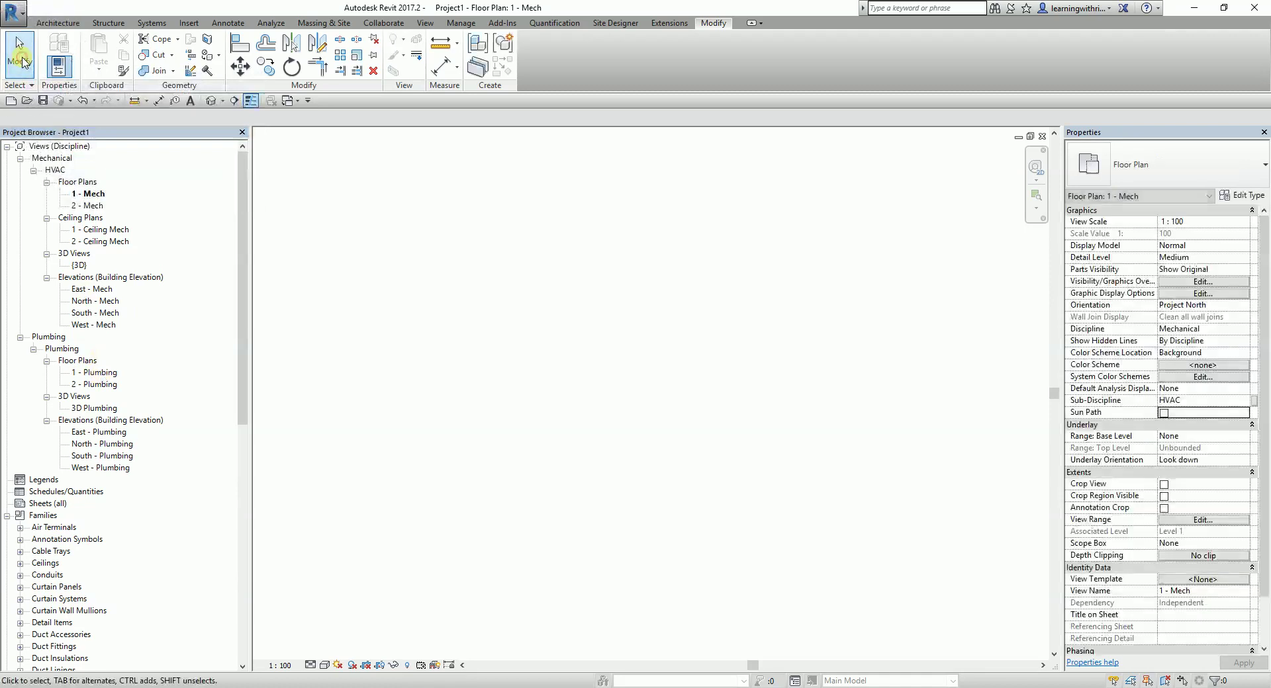
Open the 1 - Plumbing floor plan and locate the Domestic Cold Water Booster Pipe system type in the Project Browser.
{"action": "left_click", "coordinate": [95, 375]}
{"action": "double_click", "coordinate": [94, 374]}
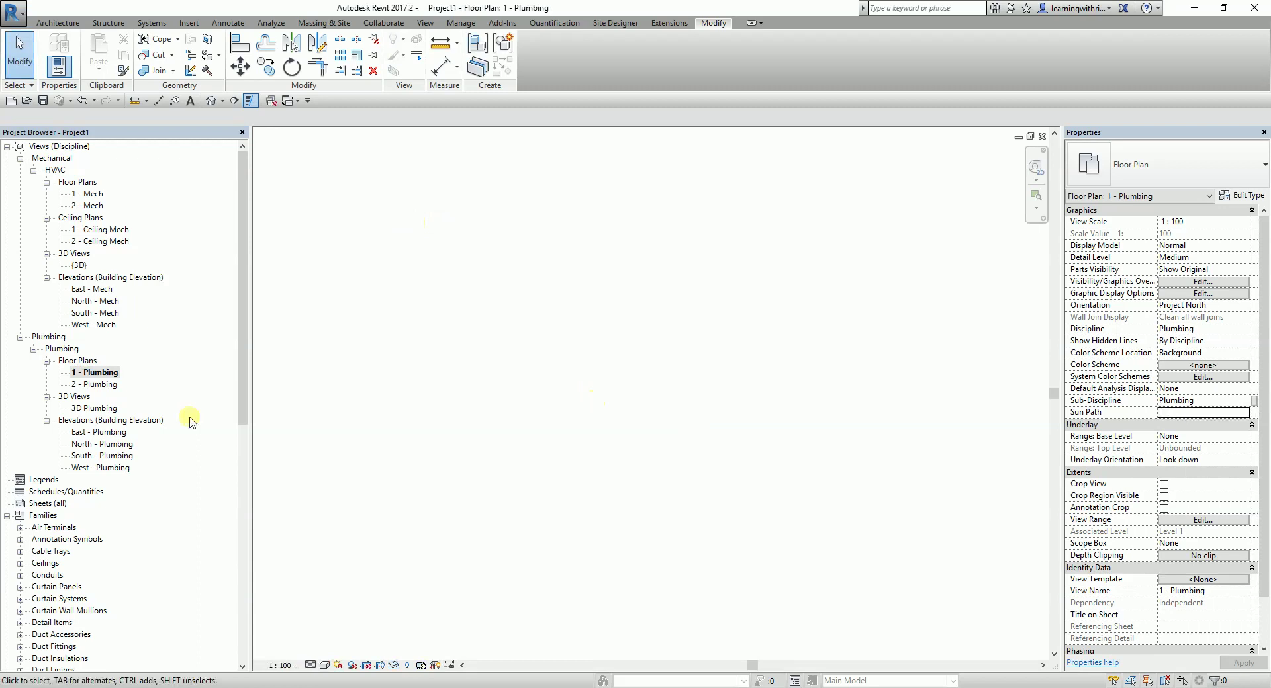
{"action": "left_click_drag", "start_coordinate": [242, 341], "coordinate": [221, 565]}
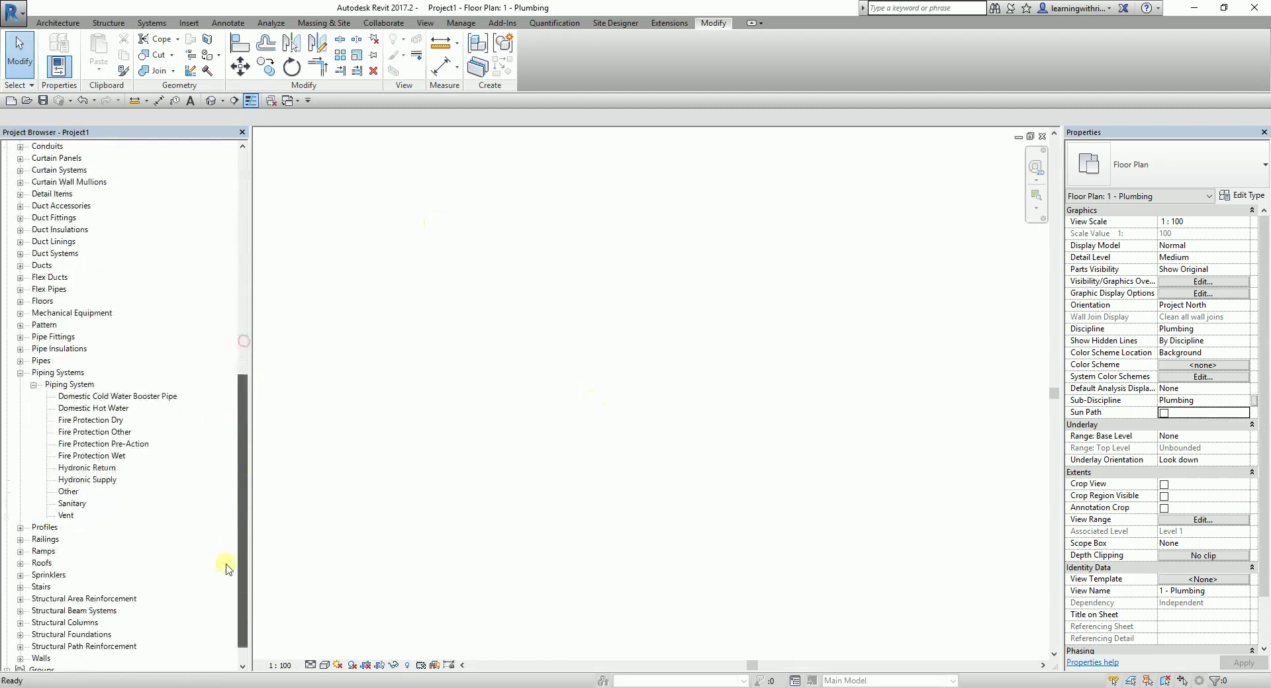
{"action": "right_click", "coordinate": [98, 399]}
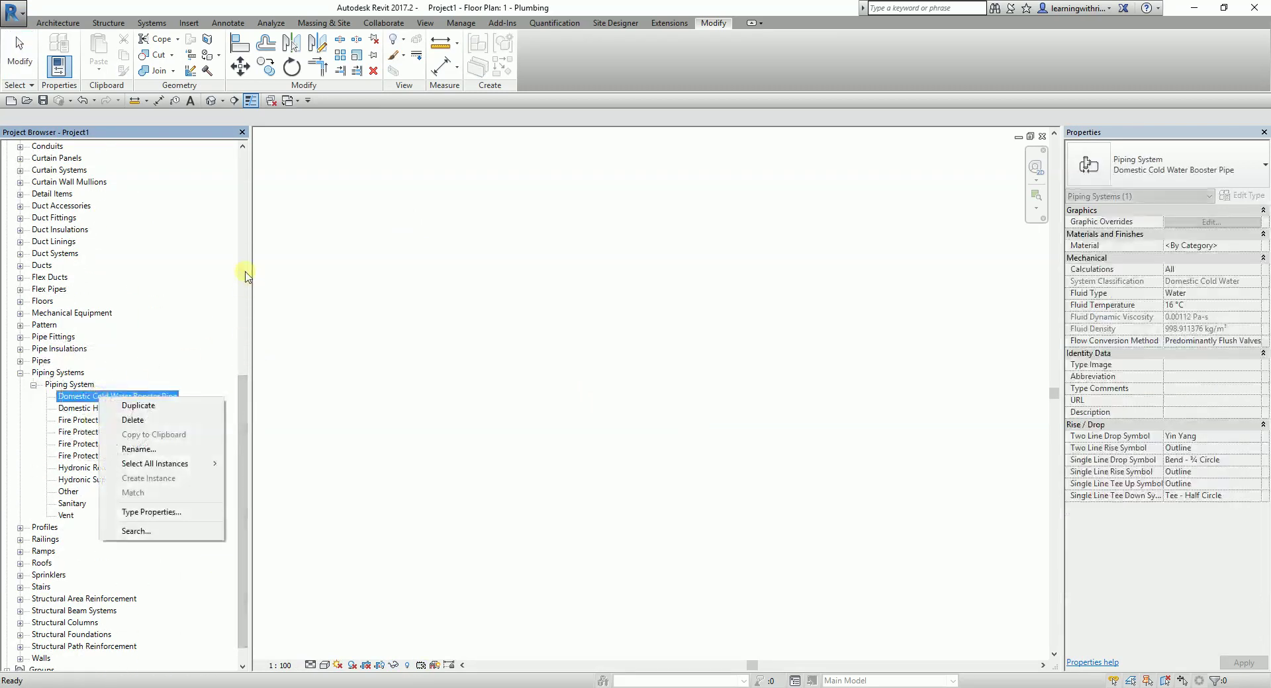
Draw a horizontal pipe about 5500 mm long in the 1 - Plumbing plan with system type Domestic Cold Water Booster Pipe.
{"action": "left_click", "coordinate": [151, 22]}
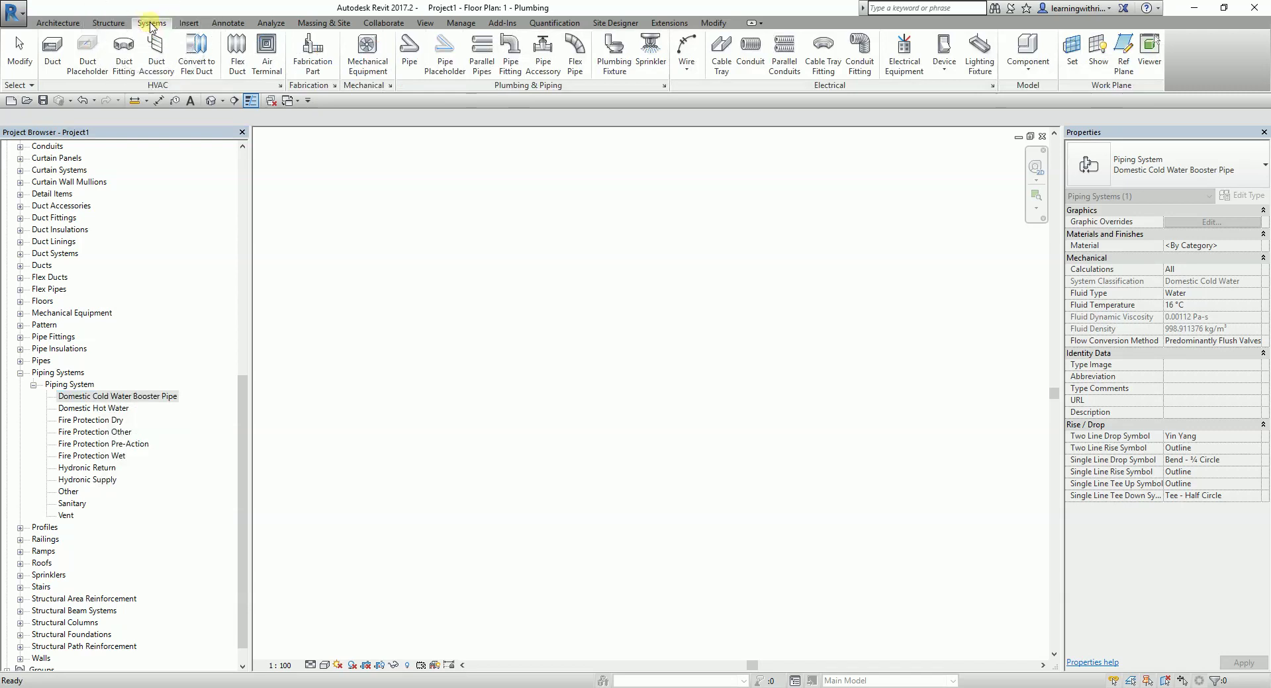
{"action": "left_click", "coordinate": [410, 46]}
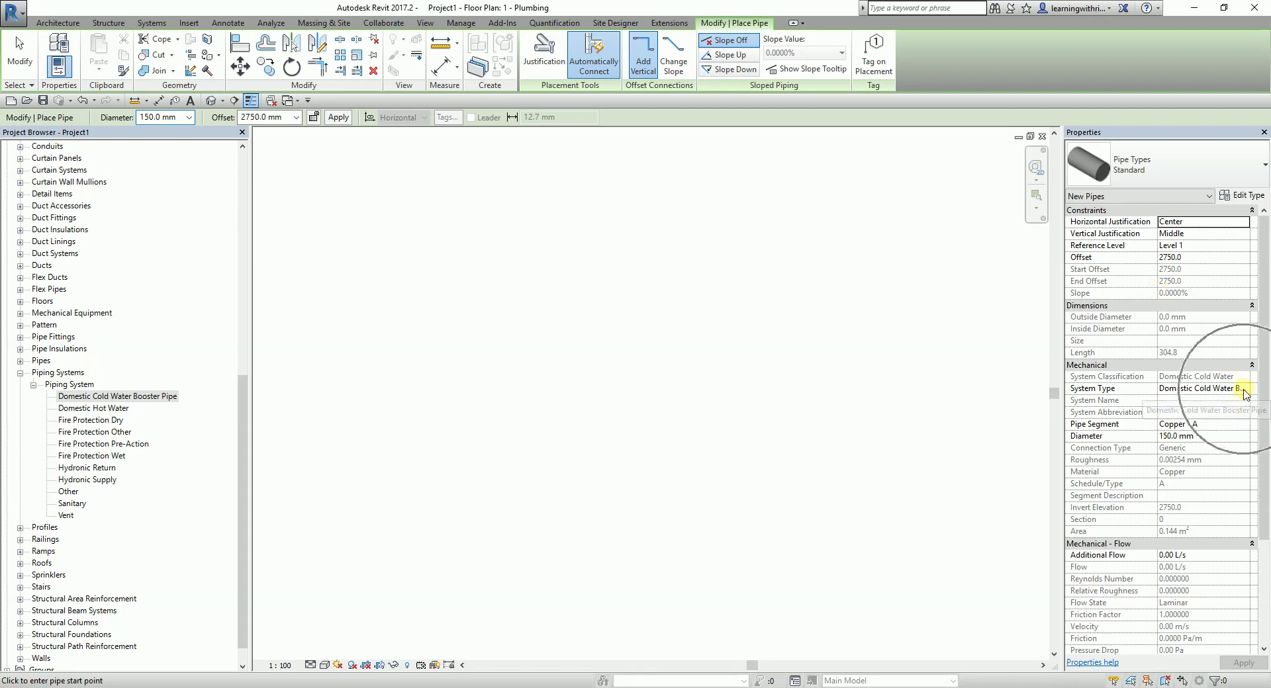
{"action": "scroll", "coordinate": [638, 424], "scroll_direction": "down", "scroll_amount": 2}
{"action": "left_click", "coordinate": [603, 348]}
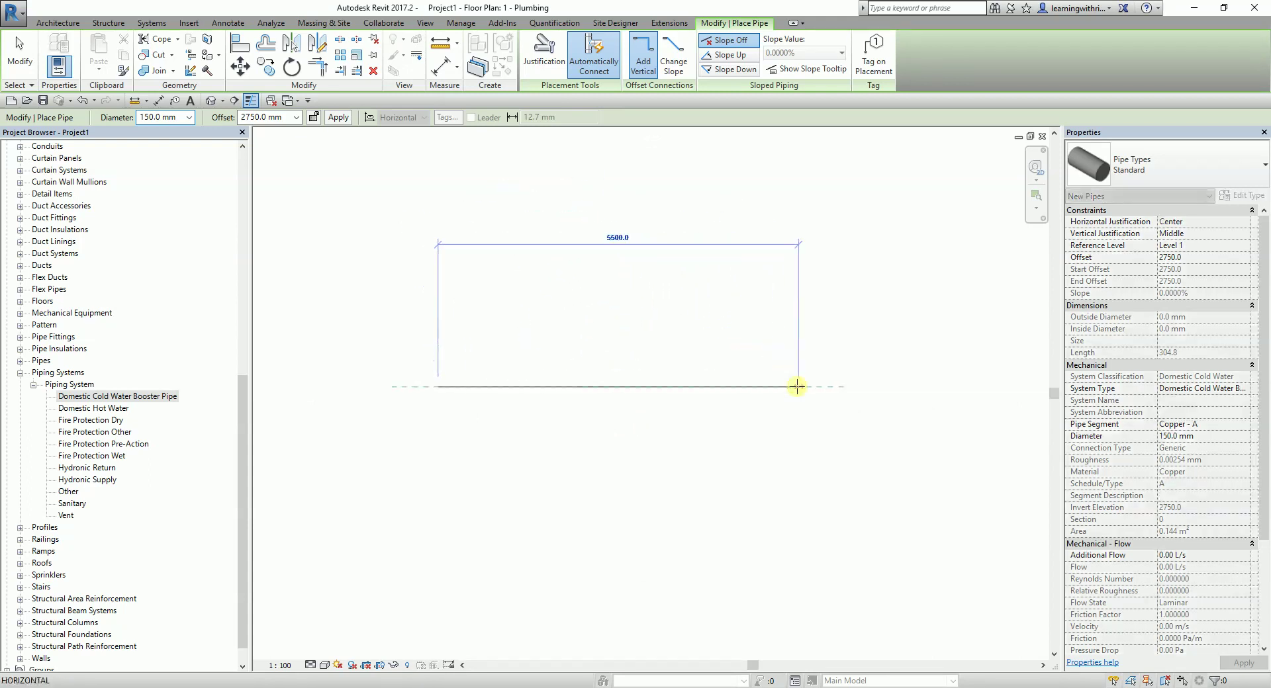
{"action": "left_click", "coordinate": [797, 386]}
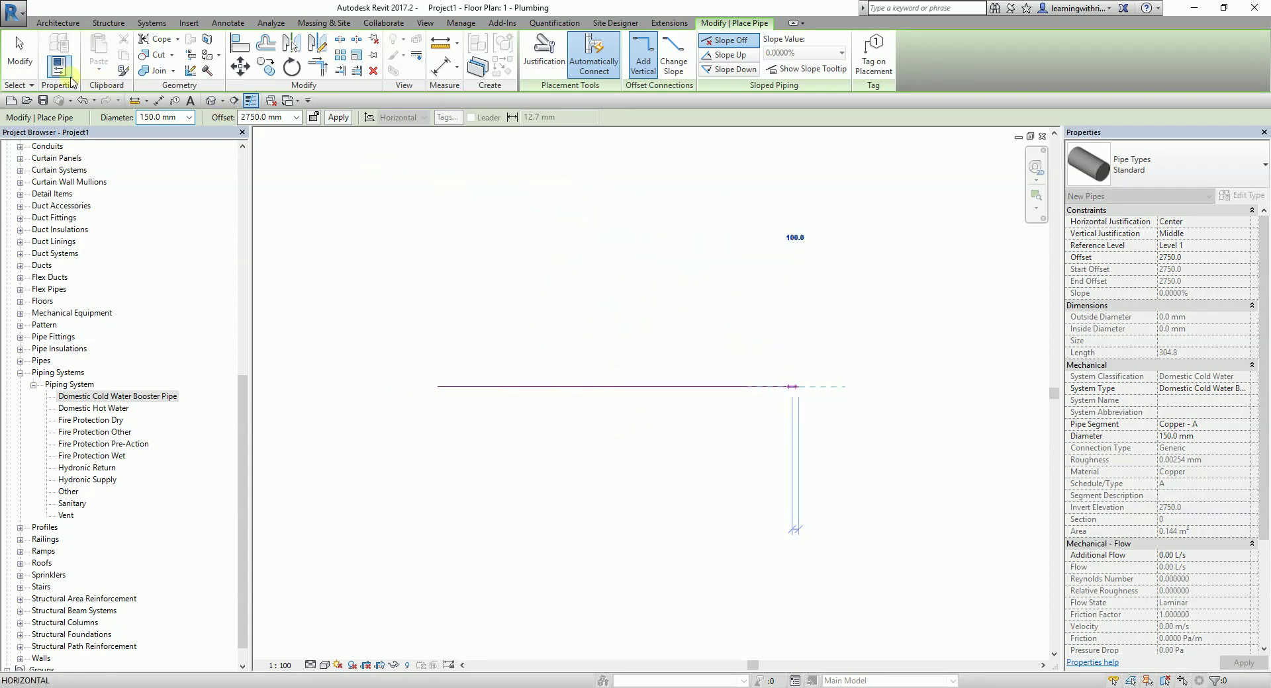
{"action": "key", "text": "Escape"}
{"action": "key", "text": "Escape"}
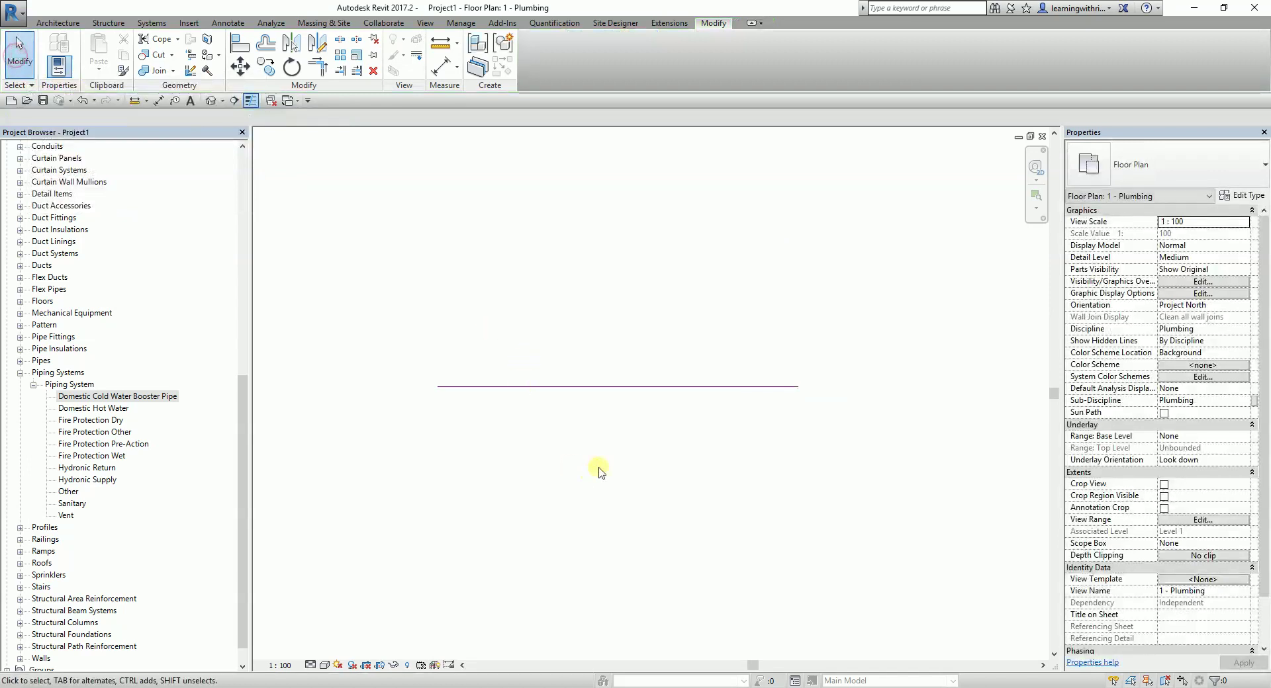
Turn off thin lines and set the 1 - Plumbing view's detail level to Fine.
{"action": "scroll", "coordinate": [535, 402], "scroll_direction": "up", "scroll_amount": 1}
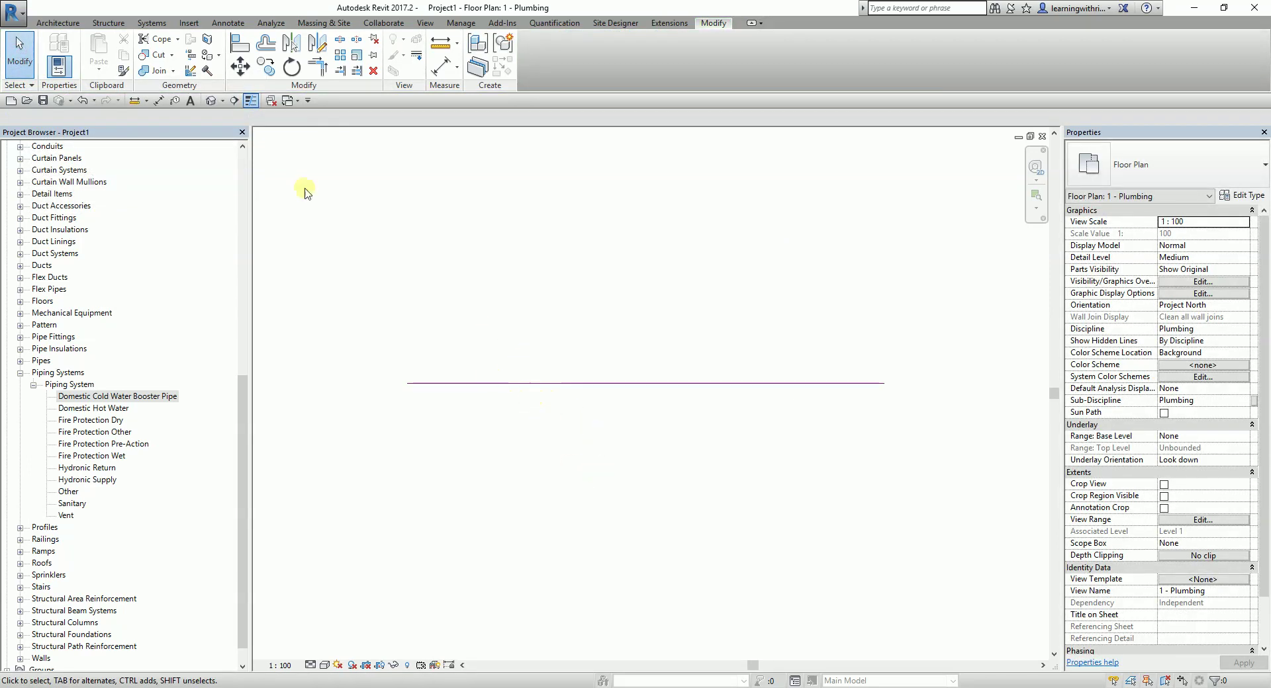
{"action": "left_click", "coordinate": [248, 101]}
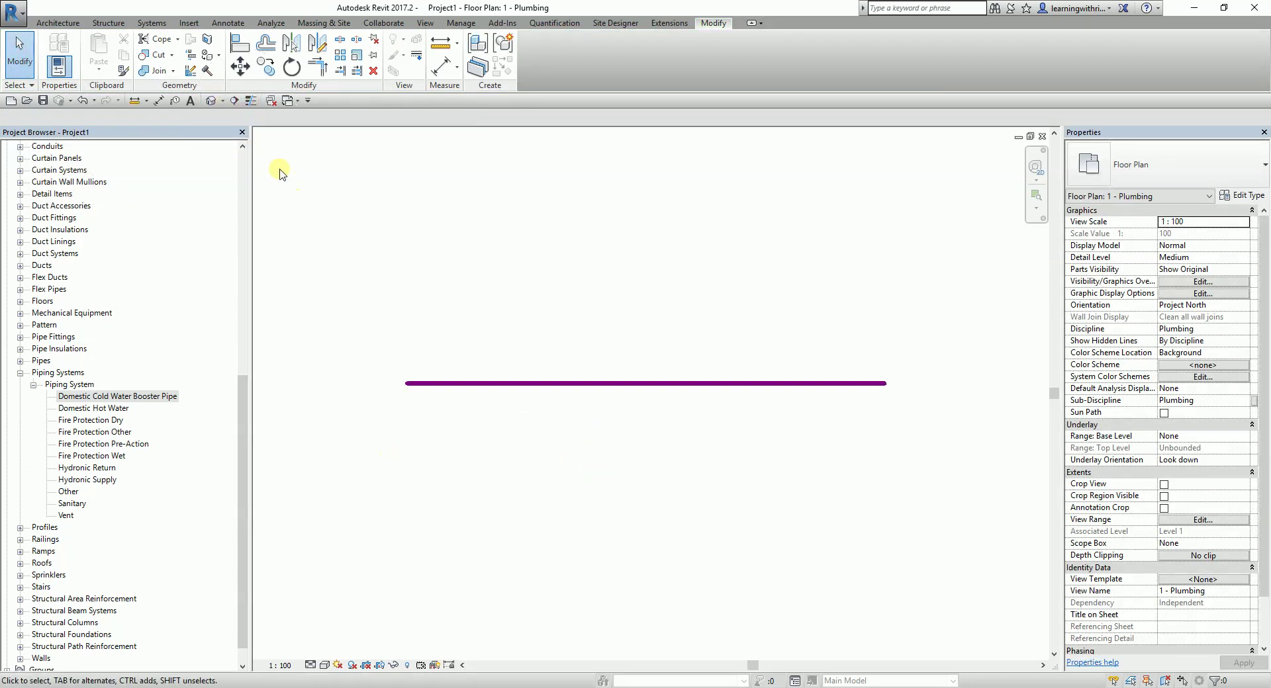
{"action": "left_click", "coordinate": [311, 665]}
{"action": "left_click", "coordinate": [328, 651]}
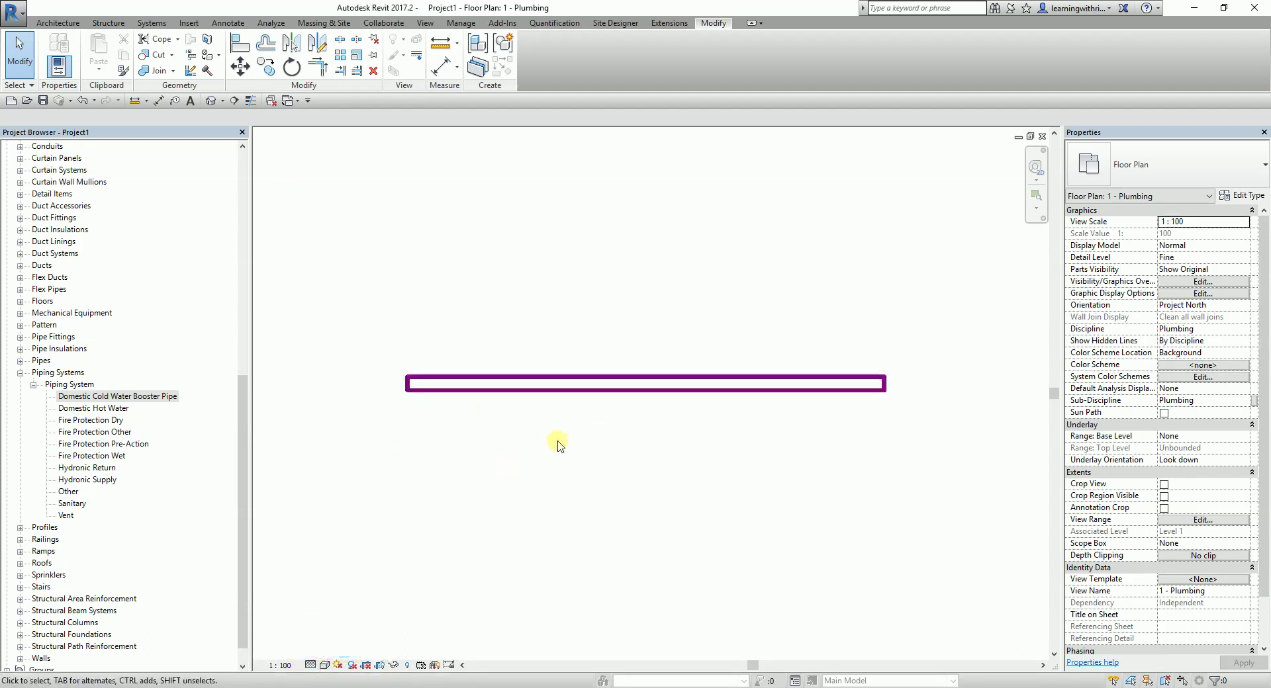
Rename the Domestic Hot Water piping system type as "Domestic Hot Water Booster Pipe".
{"action": "left_click", "coordinate": [103, 413]}
{"action": "right_click", "coordinate": [104, 414]}
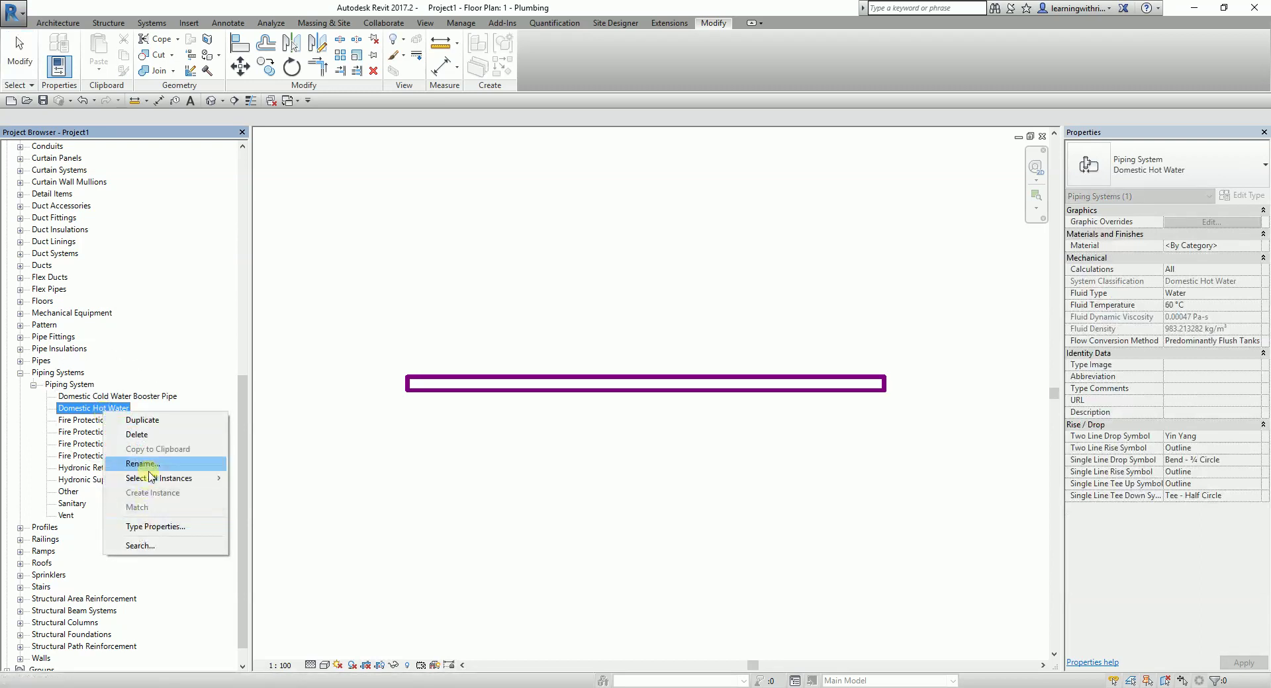
{"action": "left_click", "coordinate": [178, 461]}
{"action": "left_click", "coordinate": [134, 409]}
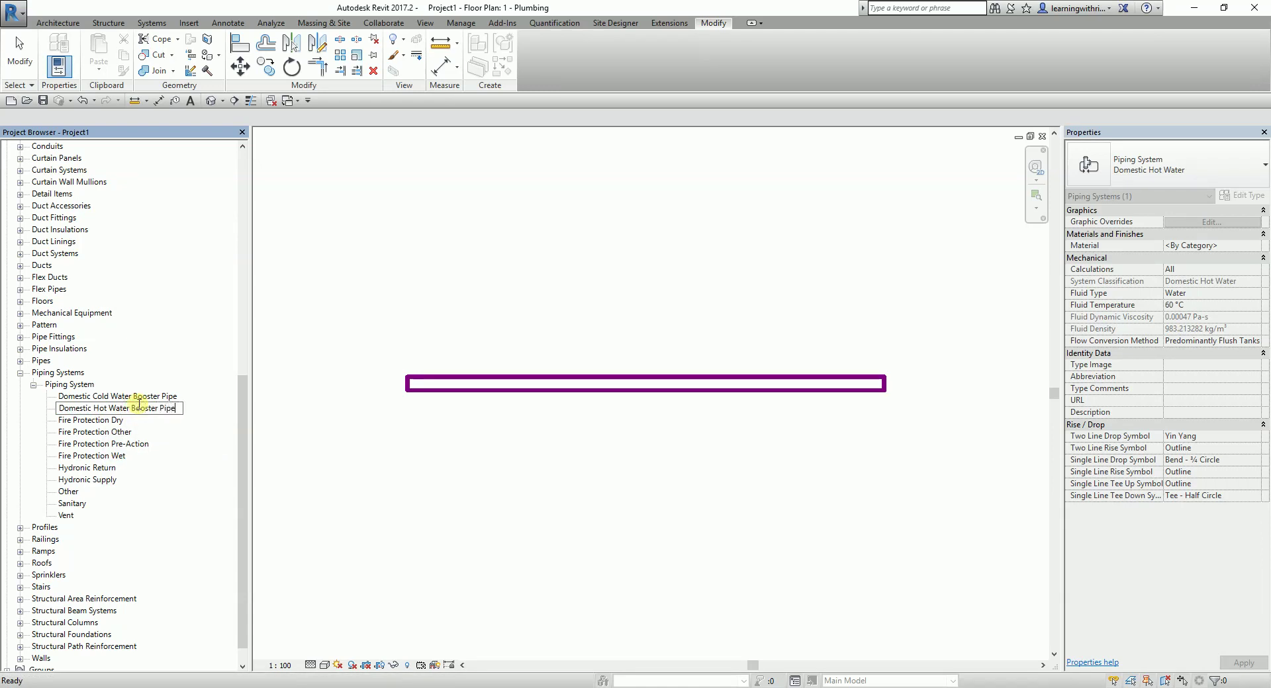
{"action": "key", "text": "Return"}
Override the line color of the Domestic Hot Water Booster Pipe system type with RGB 129-000-129.
{"action": "right_click", "coordinate": [139, 402]}
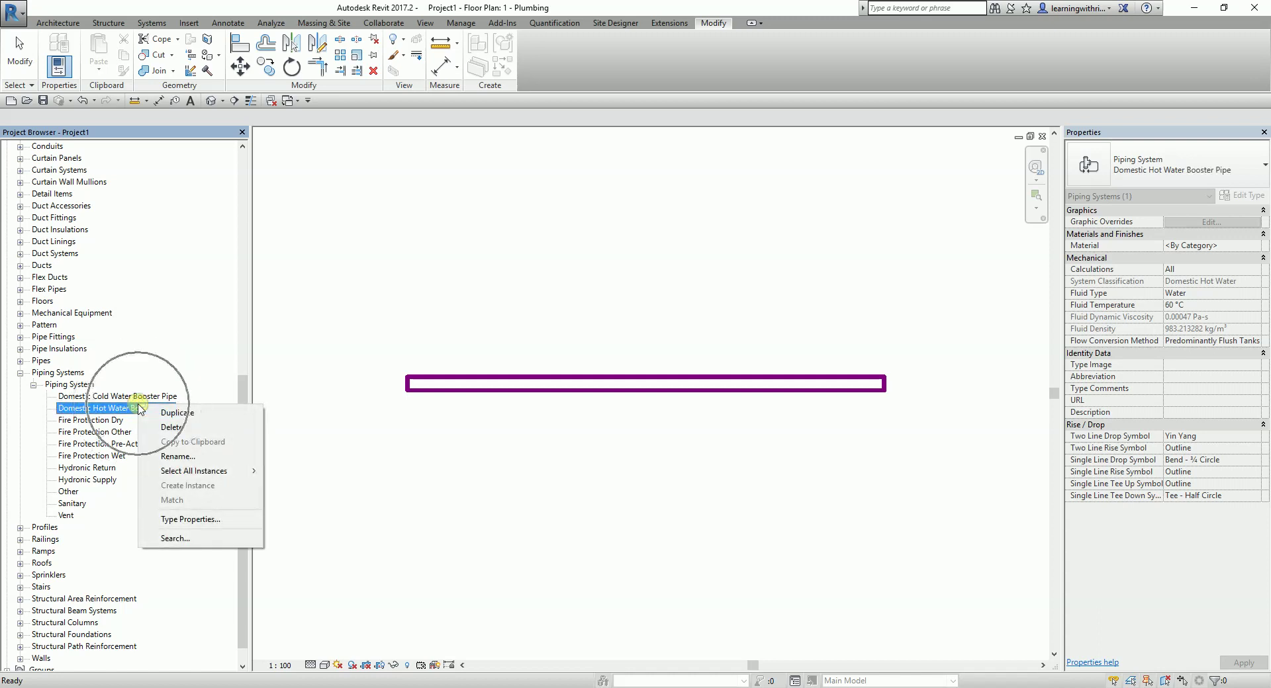
{"action": "left_click", "coordinate": [184, 522]}
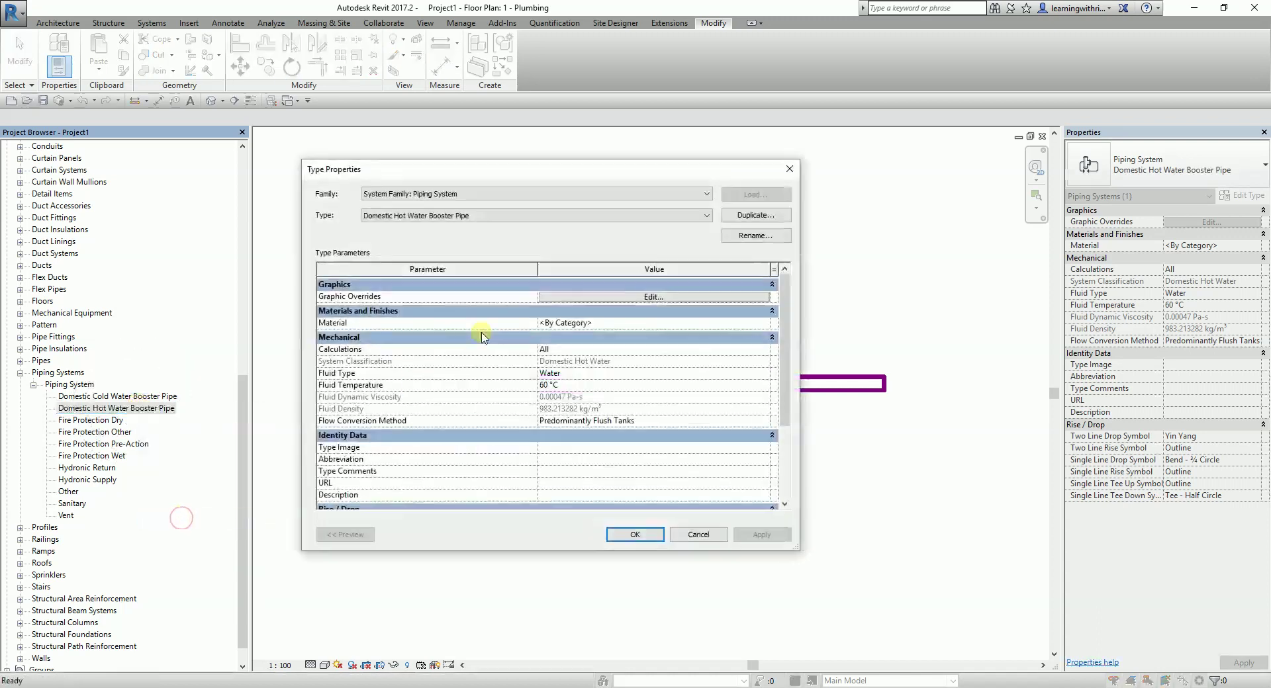
{"action": "left_click", "coordinate": [587, 299]}
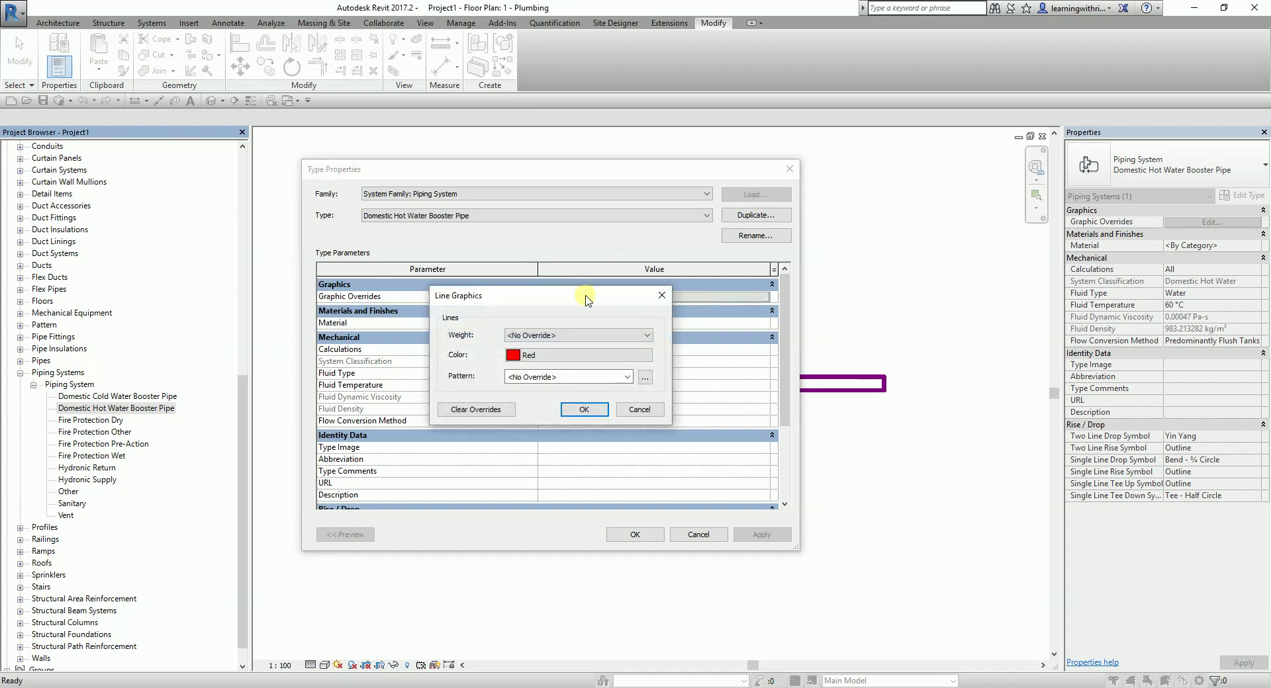
{"action": "left_click", "coordinate": [546, 364]}
{"action": "left_click_drag", "start_coordinate": [692, 393], "coordinate": [674, 393]}
{"action": "type", "text": "129"}
{"action": "key", "text": "Tab"}
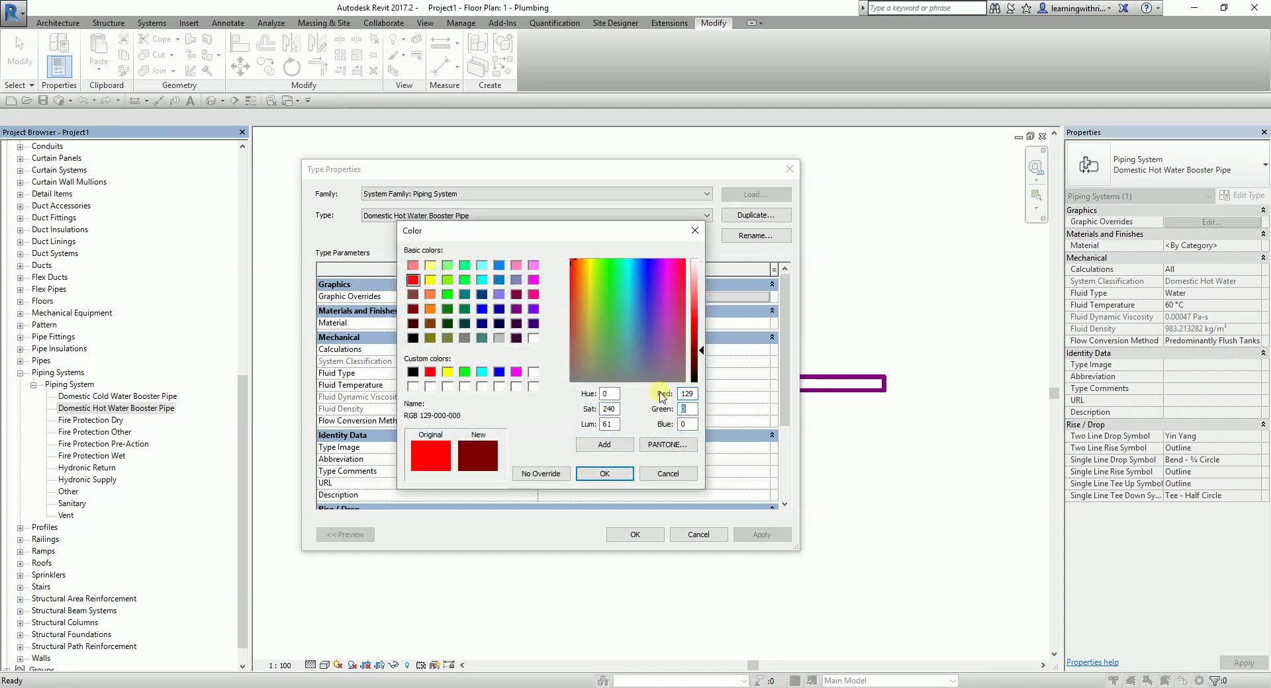
{"action": "type", "text": "129"}
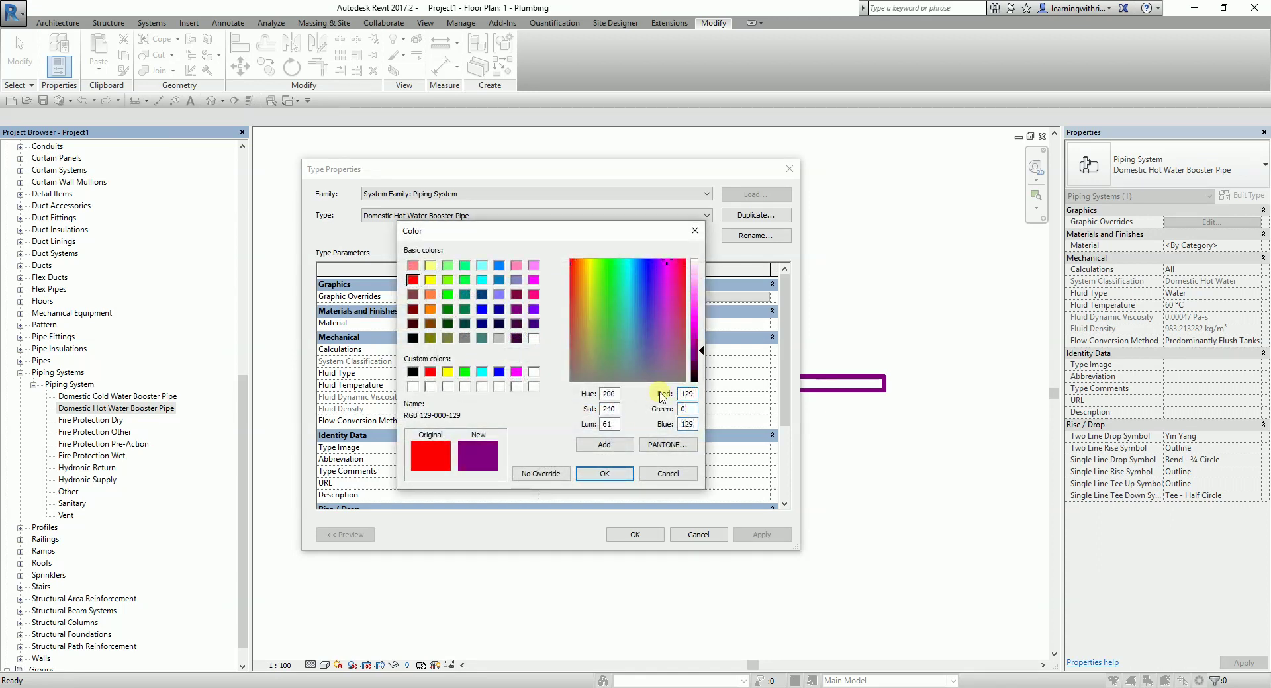
{"action": "left_click", "coordinate": [604, 474]}
{"action": "left_click", "coordinate": [593, 421]}
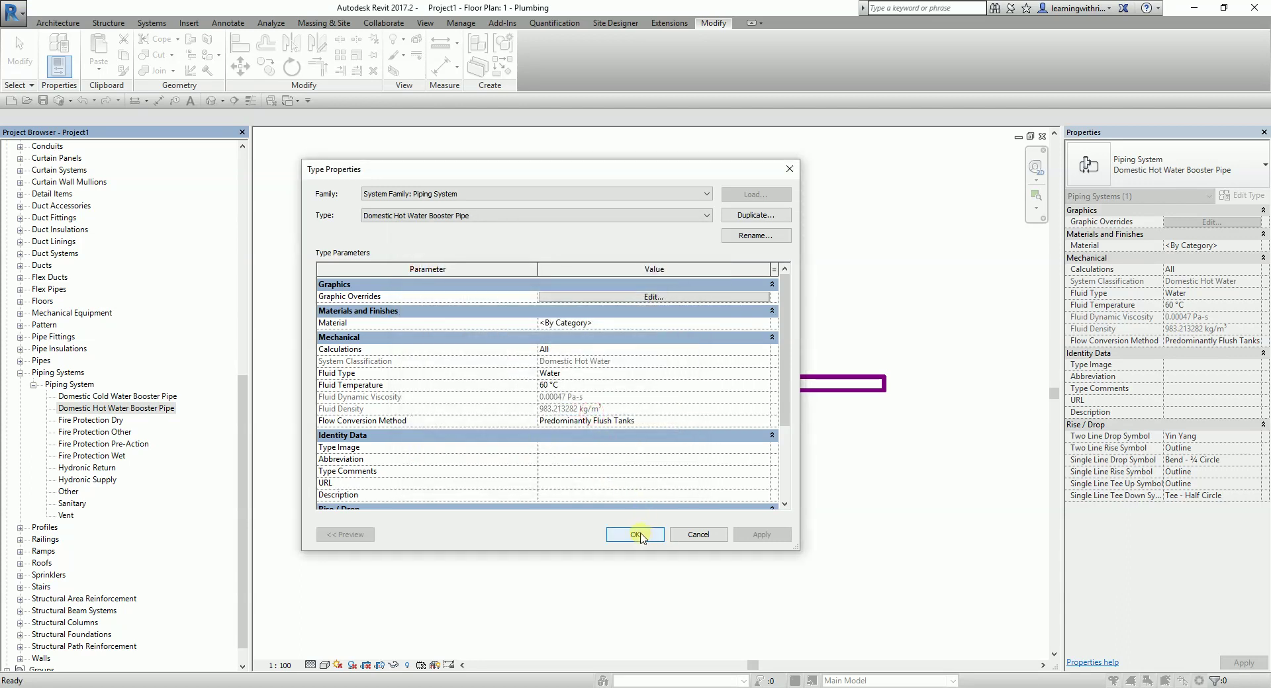
{"action": "left_click", "coordinate": [637, 535]}
{"action": "left_click", "coordinate": [458, 252]}
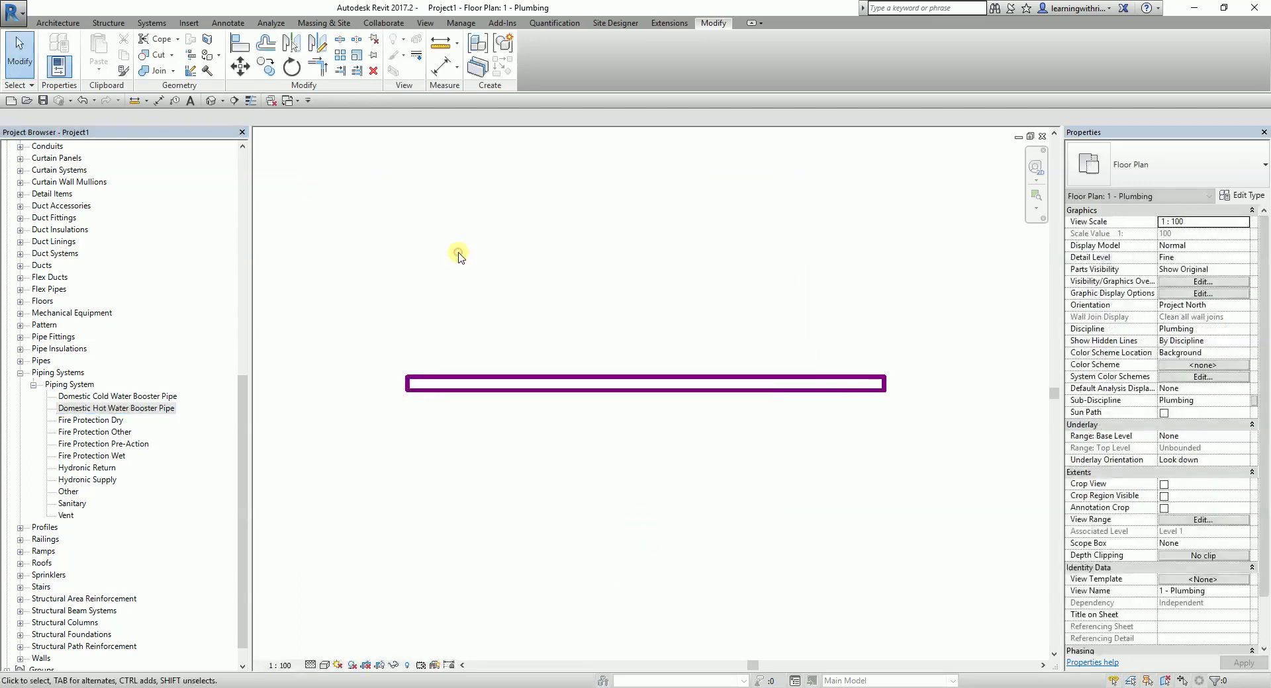
{"action": "right_click", "coordinate": [140, 409]}
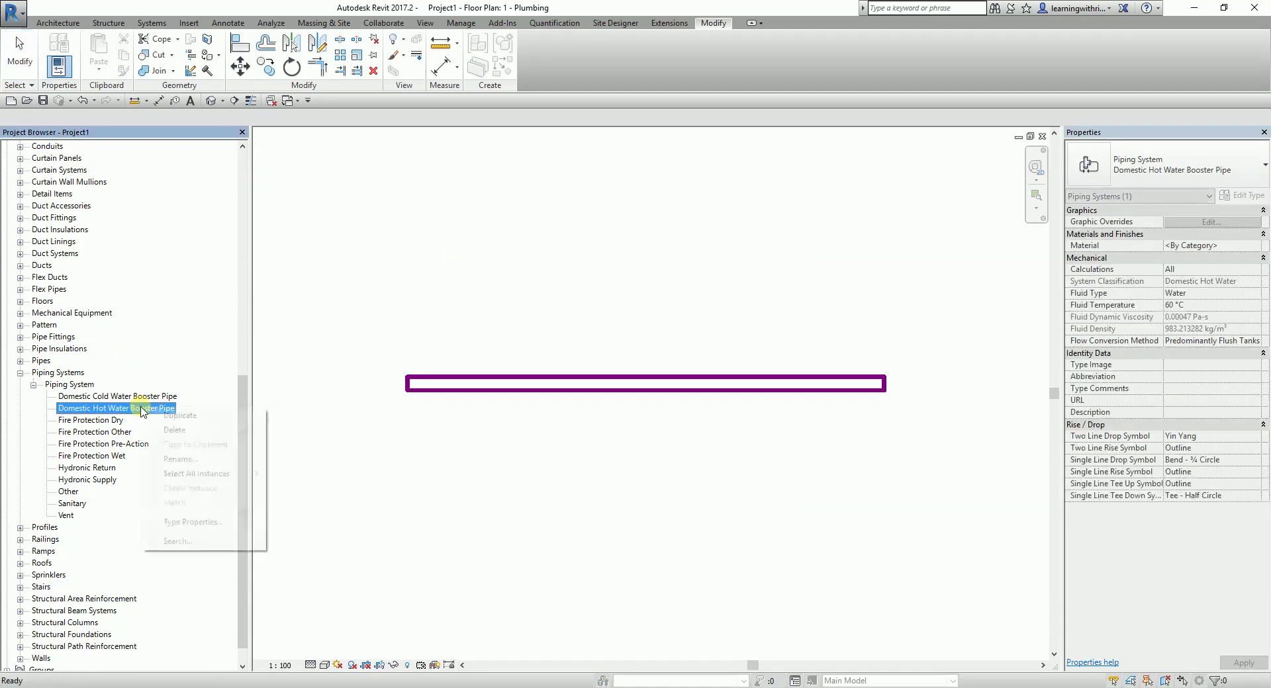
{"action": "left_click", "coordinate": [356, 299]}
Draw a horizontal pipe with system type Domestic Hot Water Booster Pipe just below the first pipe, matching its length.
{"action": "left_click", "coordinate": [152, 22]}
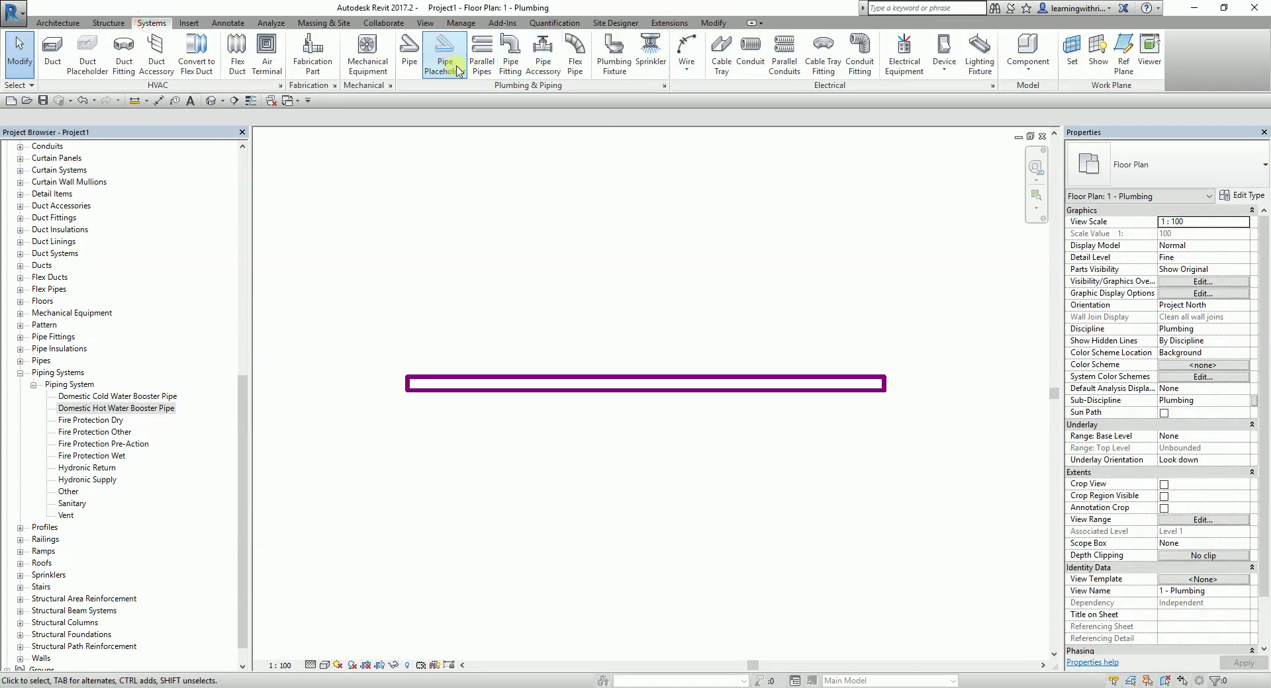
{"action": "left_click", "coordinate": [409, 52]}
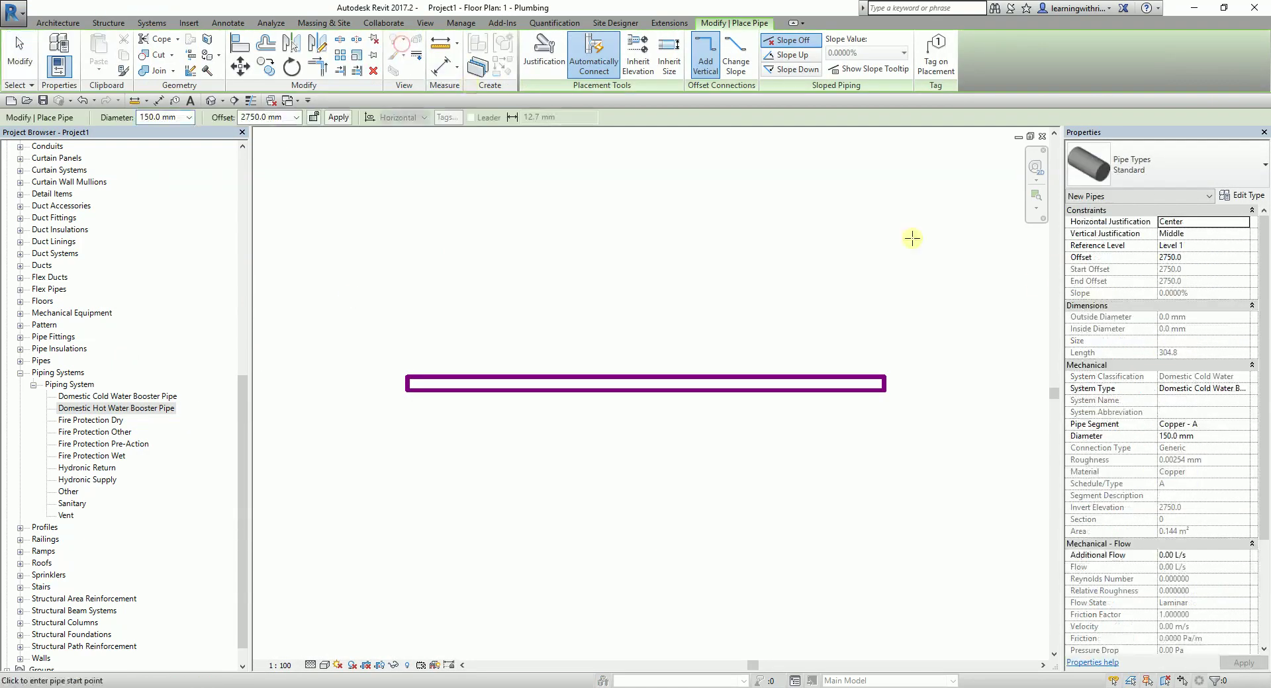
{"action": "left_click", "coordinate": [1257, 391]}
{"action": "left_click", "coordinate": [1208, 415]}
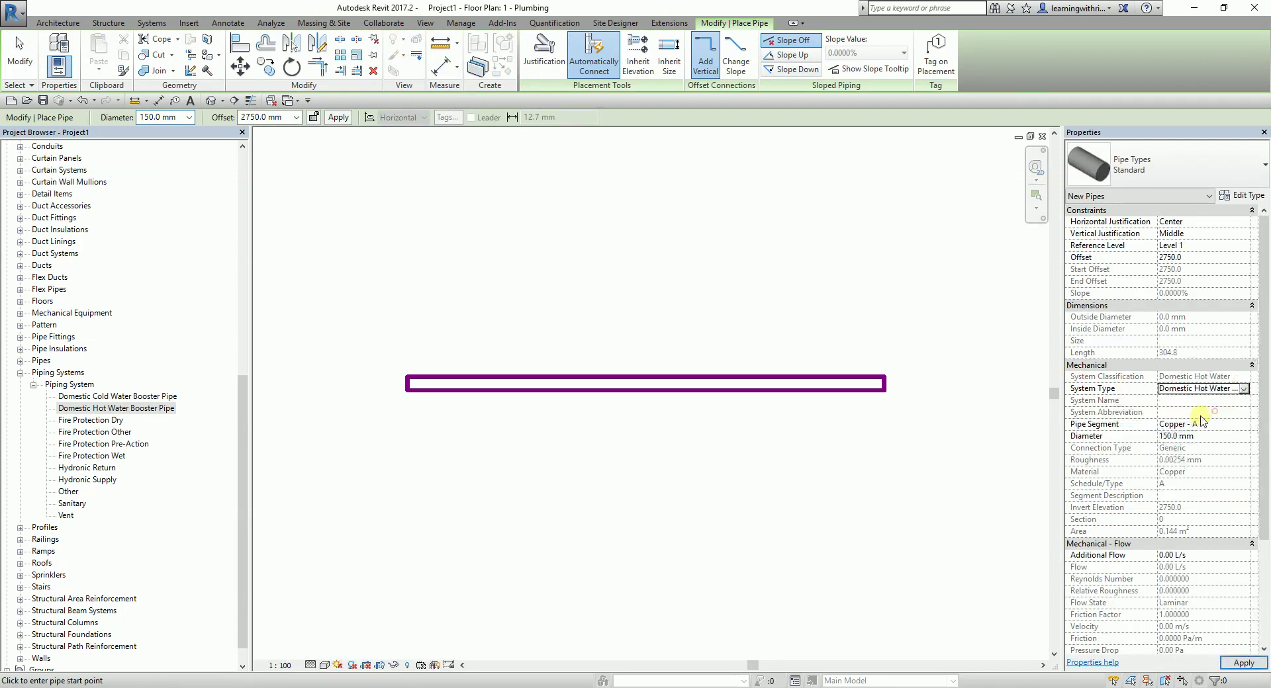
{"action": "left_click", "coordinate": [409, 429]}
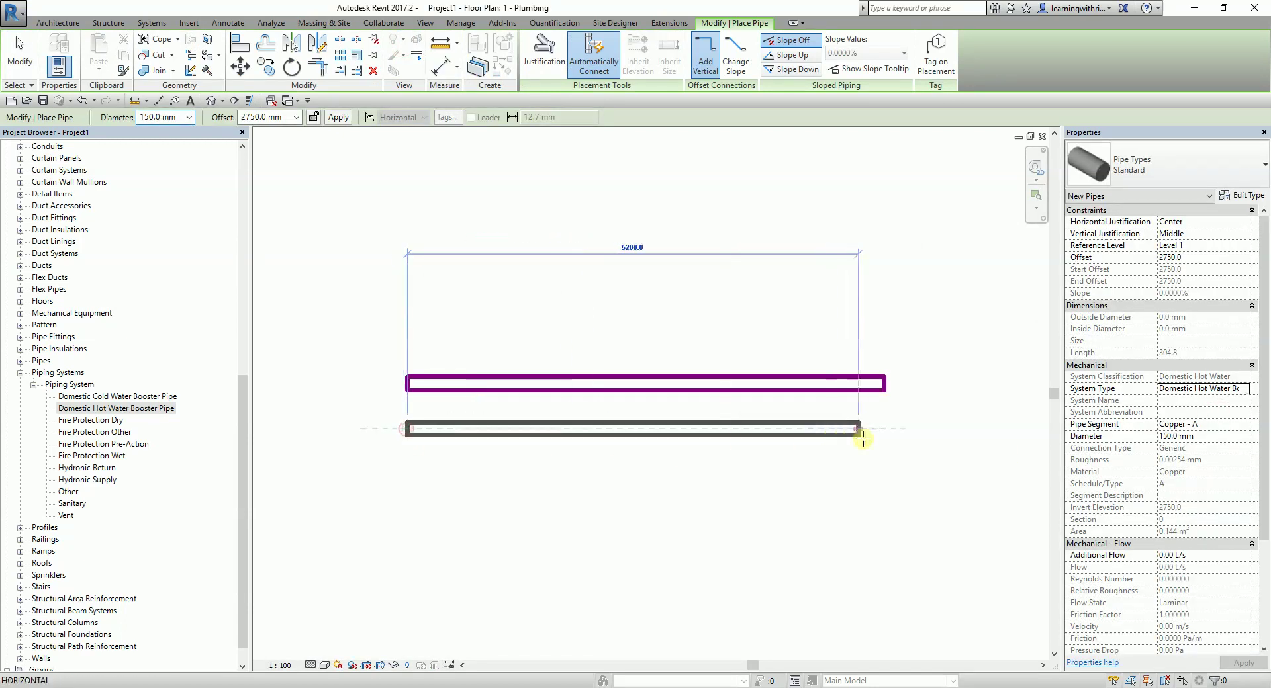
{"action": "left_click", "coordinate": [877, 429]}
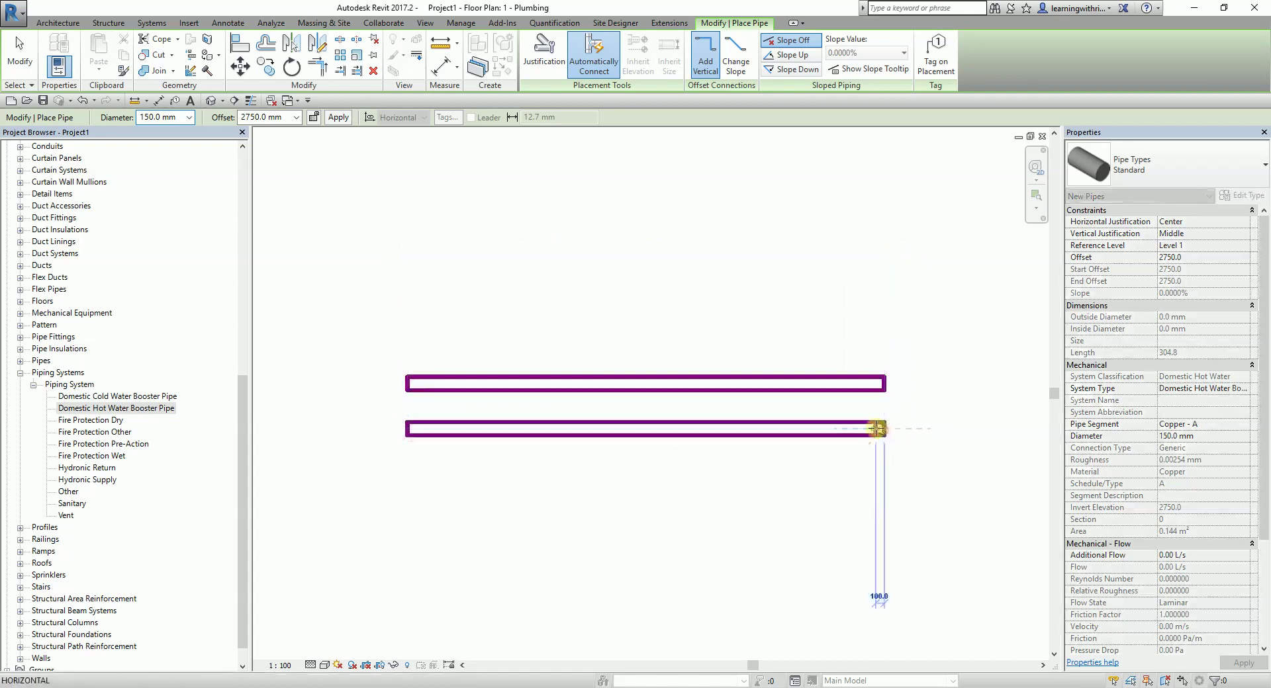
{"action": "left_click", "coordinate": [20, 52]}
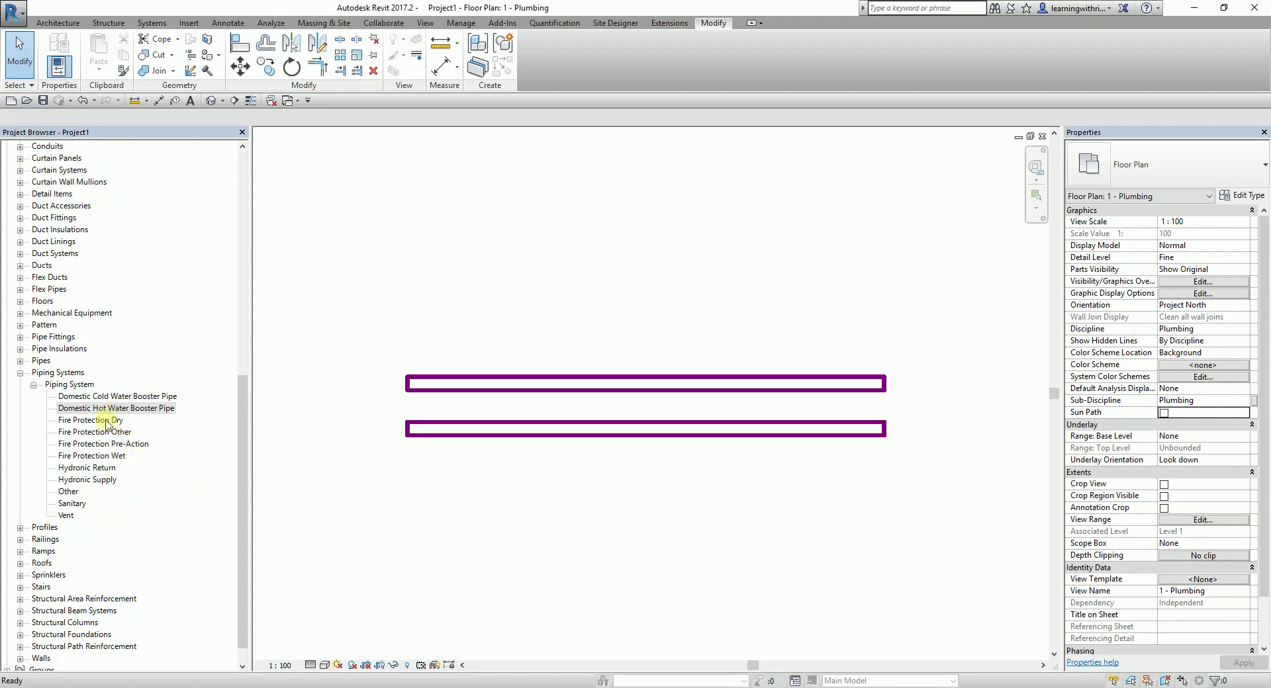
Duplicate the Domestic Cold Water Booster Pipe system type and rename the copy as "Domestic Cold Water Gravity Pipe".
{"action": "right_click", "coordinate": [110, 397]}
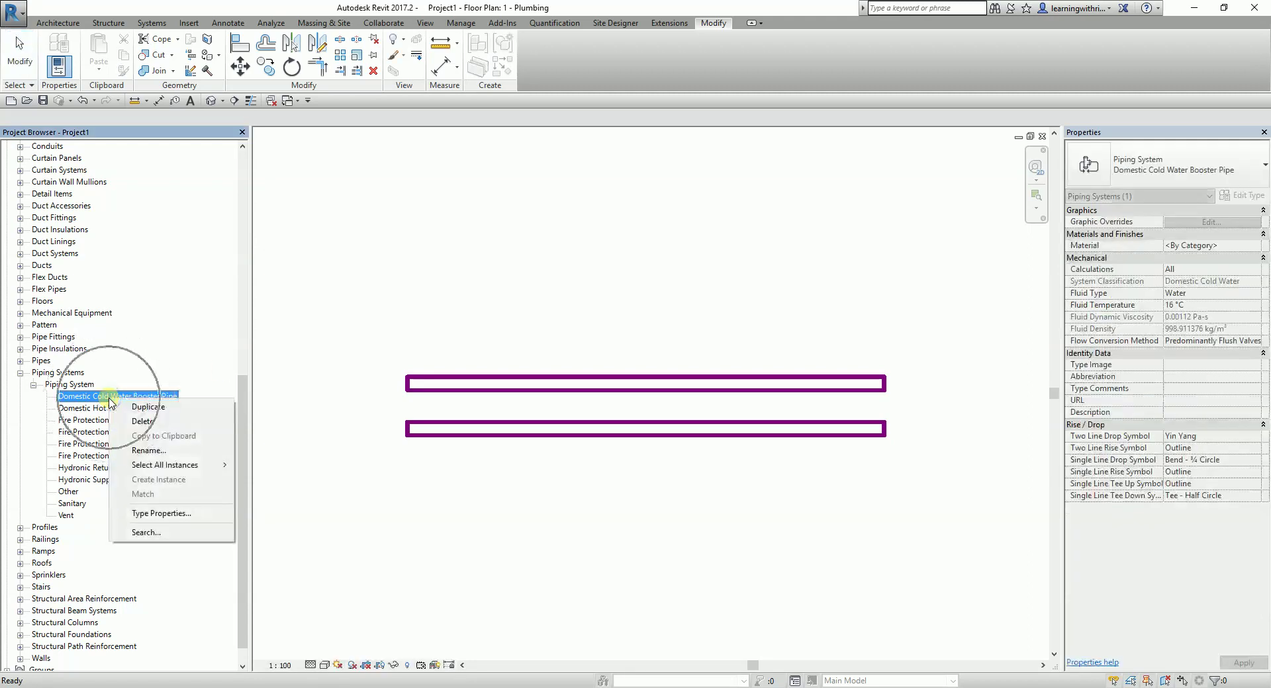
{"action": "left_click", "coordinate": [141, 407]}
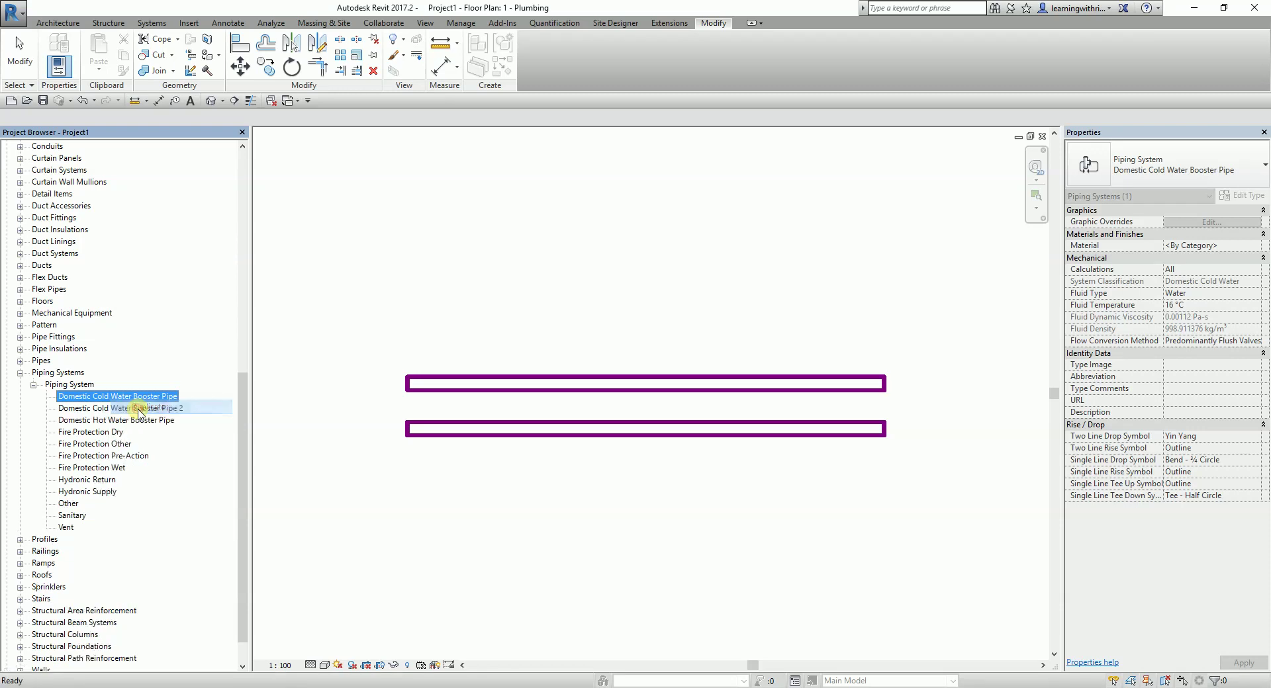
{"action": "left_click", "coordinate": [157, 410]}
{"action": "right_click", "coordinate": [157, 412]}
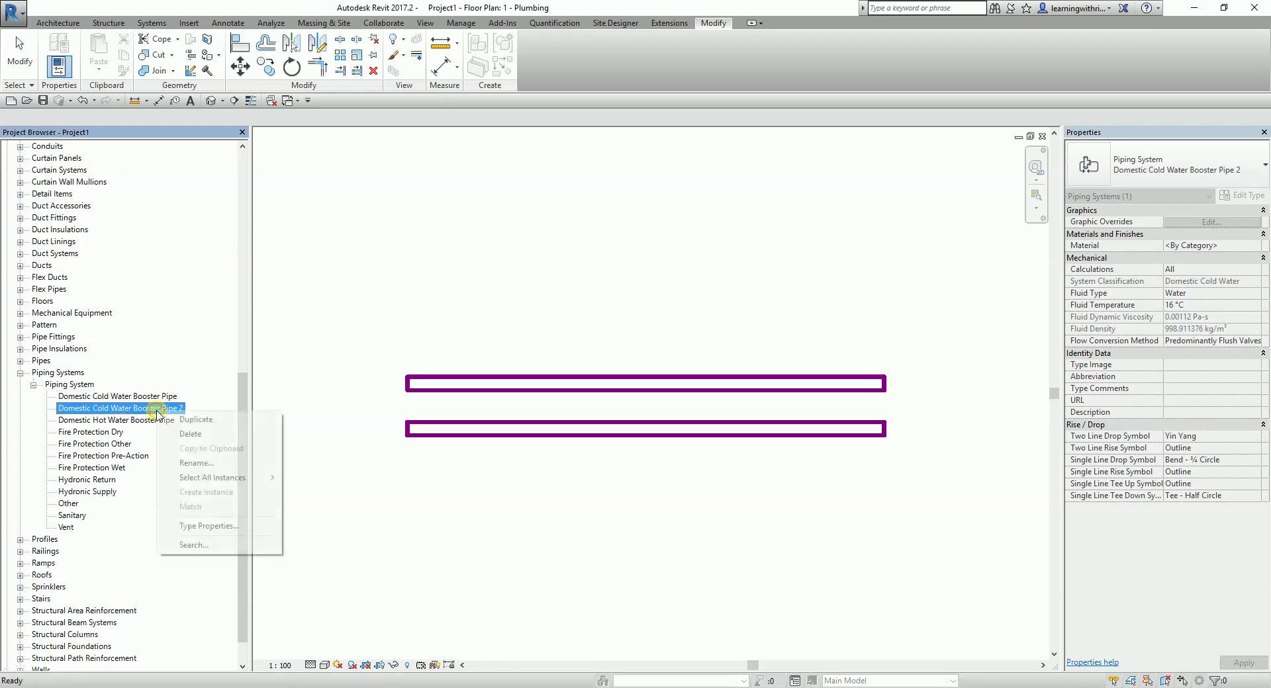
{"action": "left_click", "coordinate": [202, 466]}
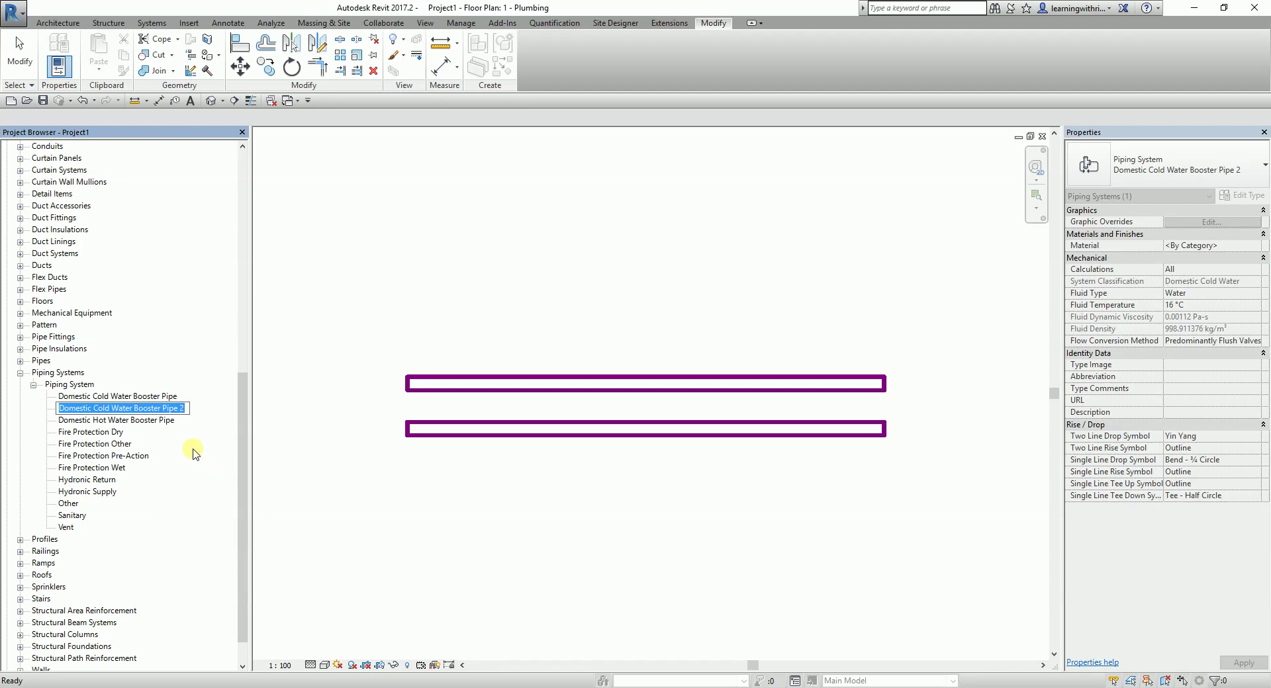
{"action": "left_click", "coordinate": [153, 409]}
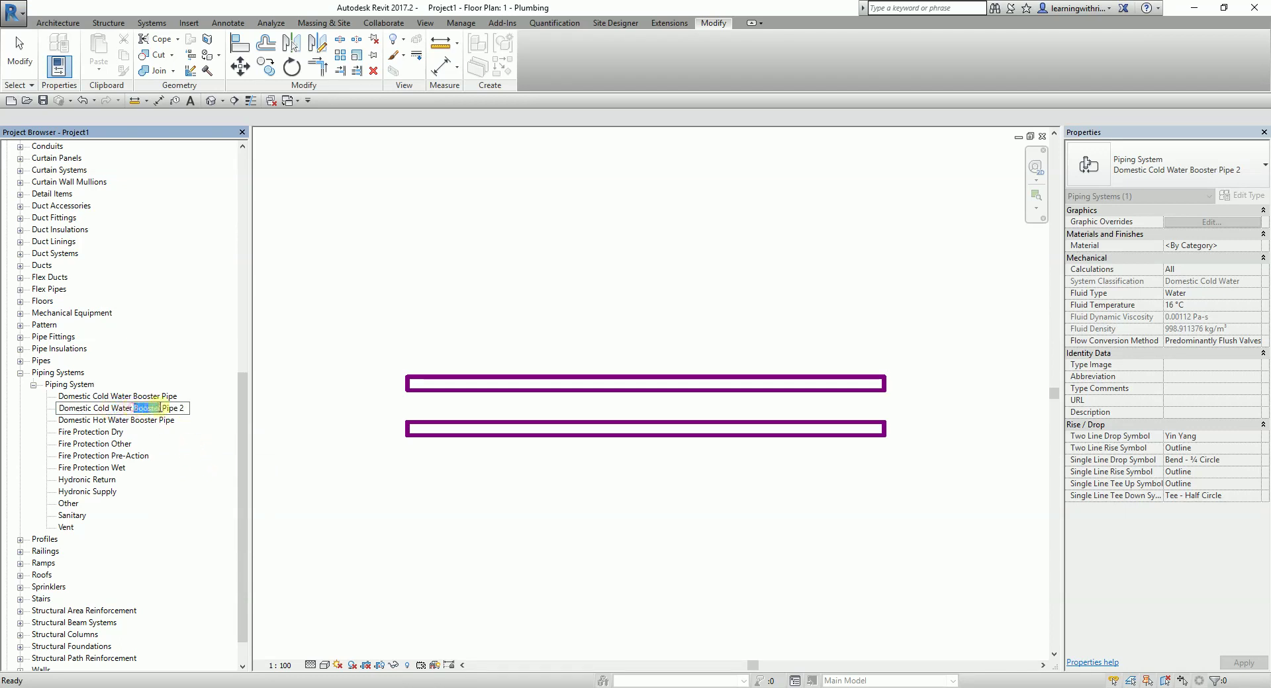
{"action": "type", "text": "Gravity"}
{"action": "key", "text": "Return"}
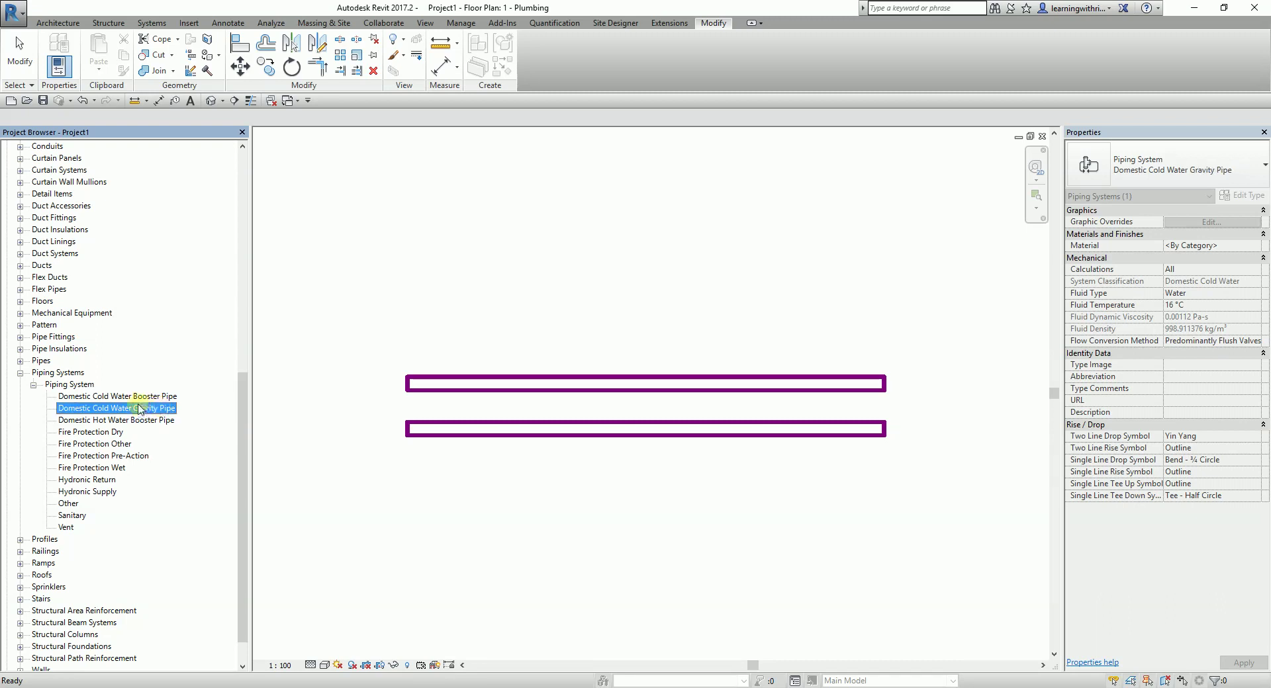
Override the line color of the Domestic Cold Water Gravity Pipe system type with RGB 255-000-063.
{"action": "right_click", "coordinate": [141, 414]}
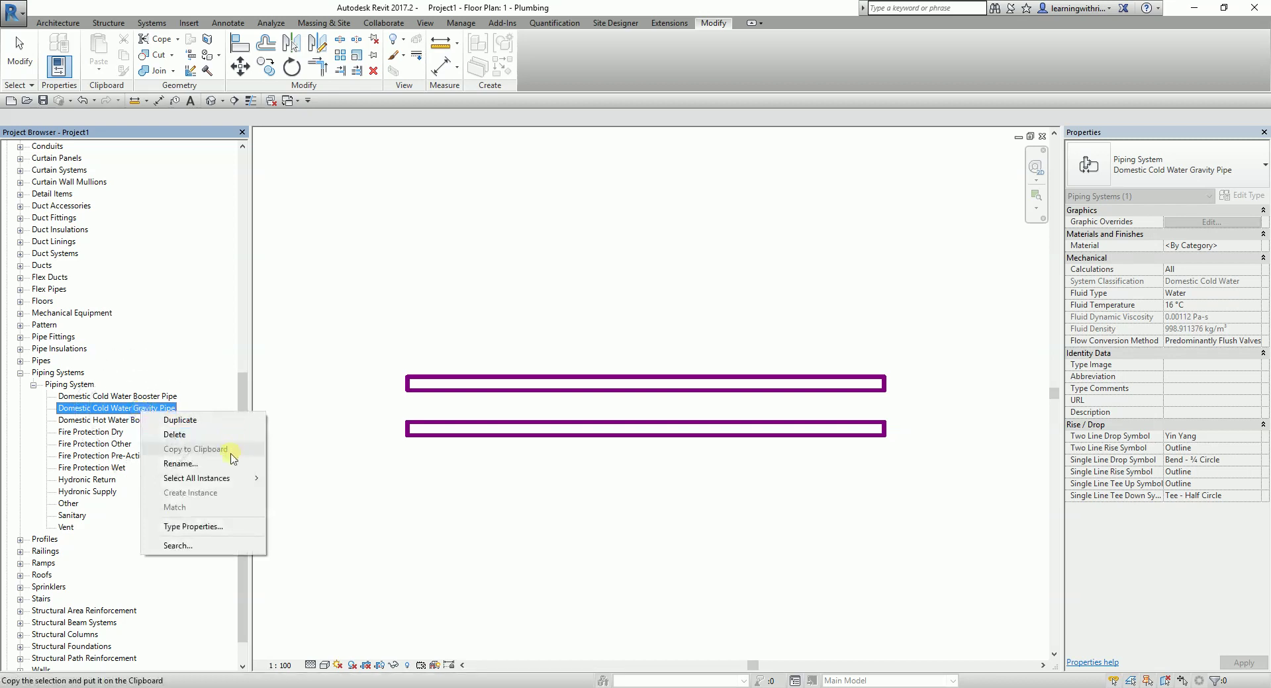
{"action": "left_click", "coordinate": [194, 527]}
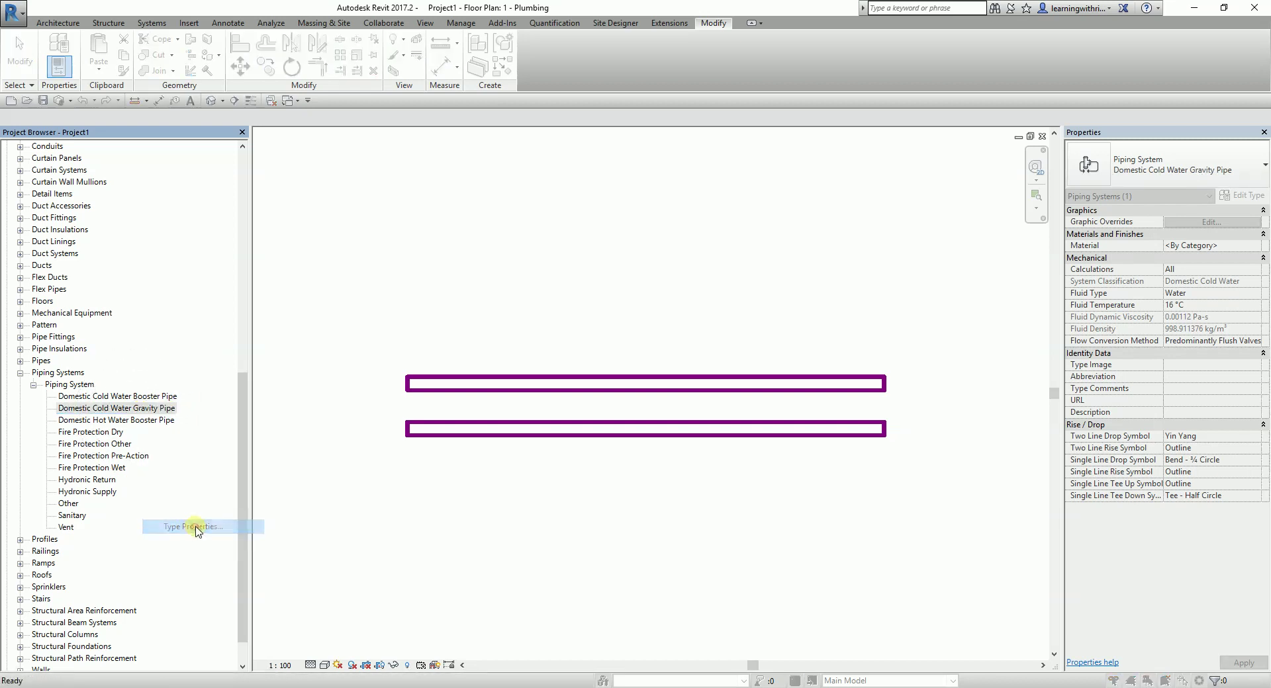
{"action": "left_click", "coordinate": [616, 298]}
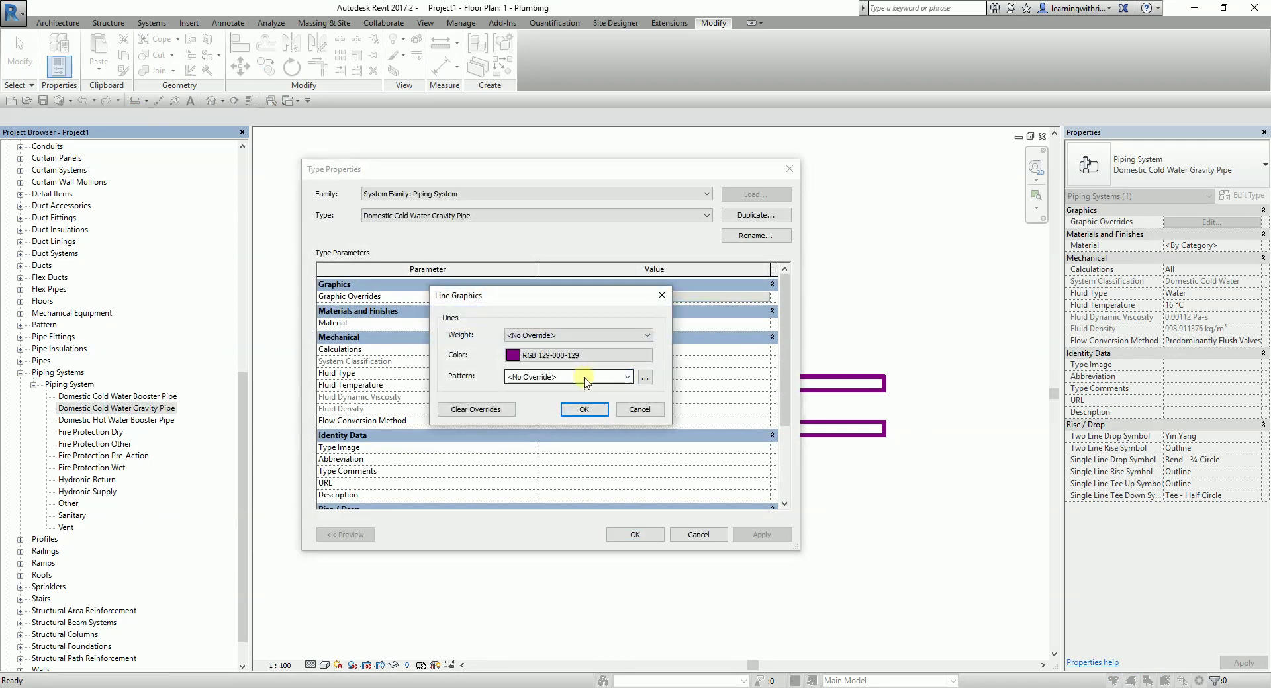
{"action": "left_click", "coordinate": [599, 355]}
{"action": "double_click", "coordinate": [687, 394]}
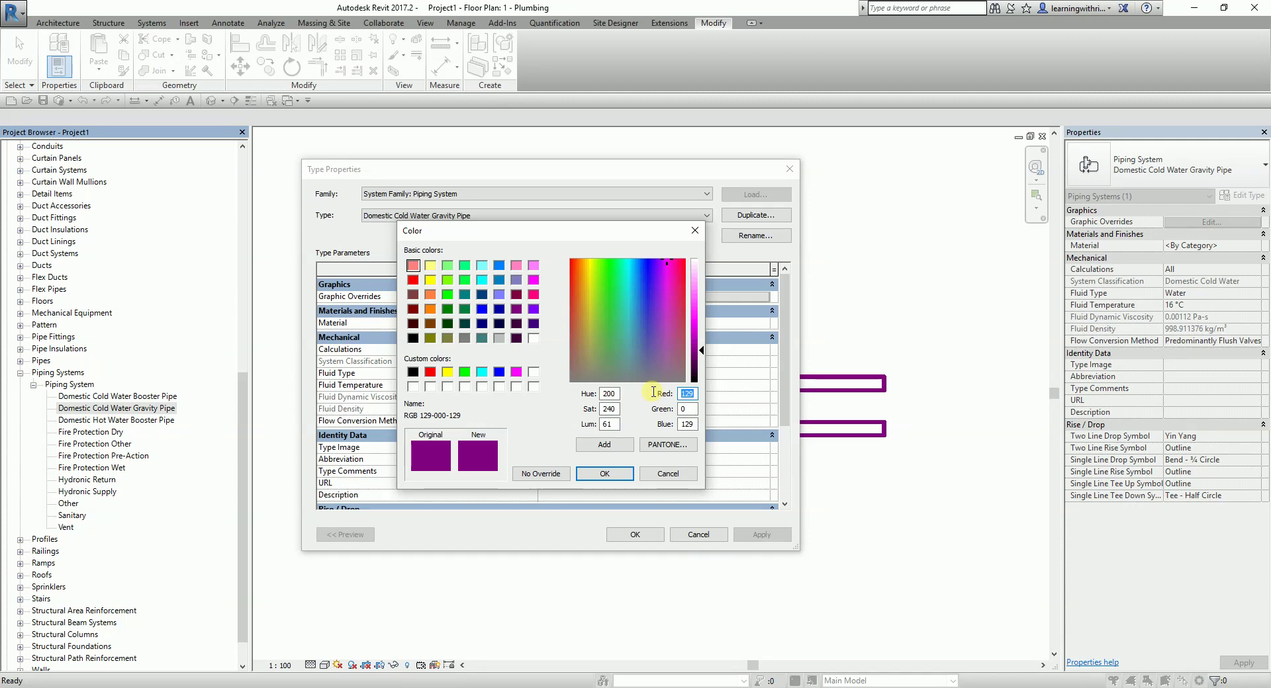
{"action": "type", "text": "255"}
{"action": "key", "text": "Tab"}
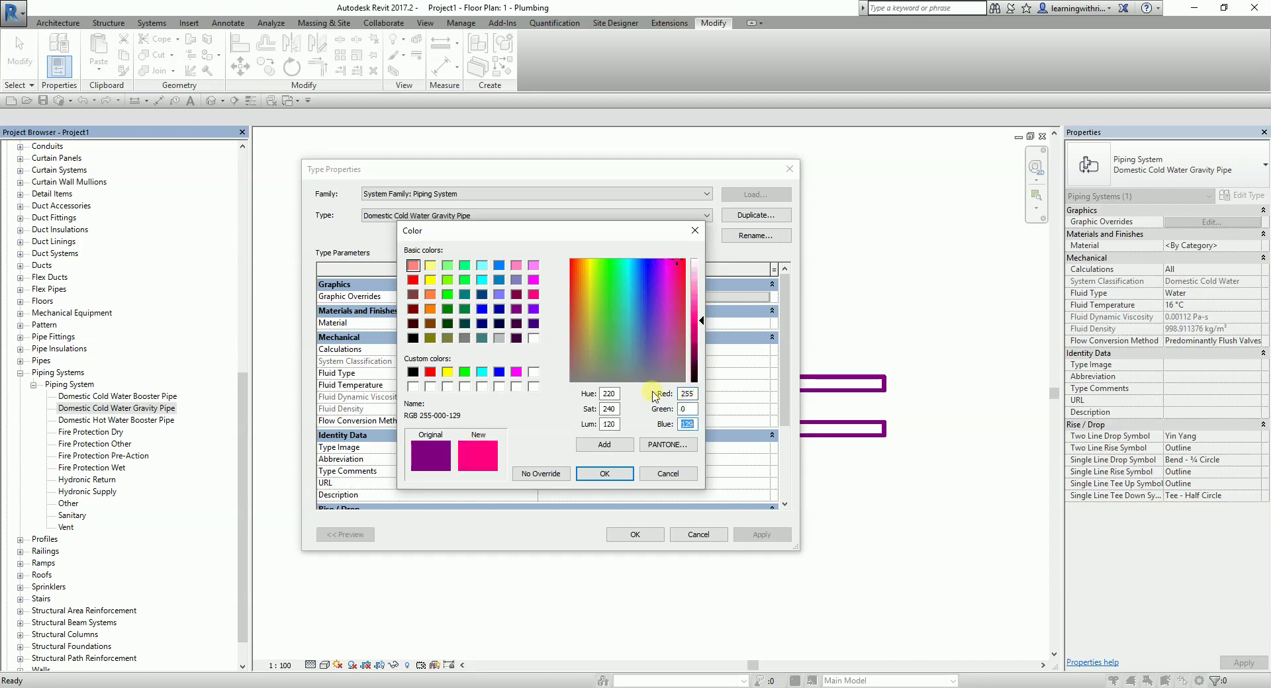
{"action": "type", "text": "6"}
{"action": "left_click", "coordinate": [620, 474]}
{"action": "left_click", "coordinate": [585, 411]}
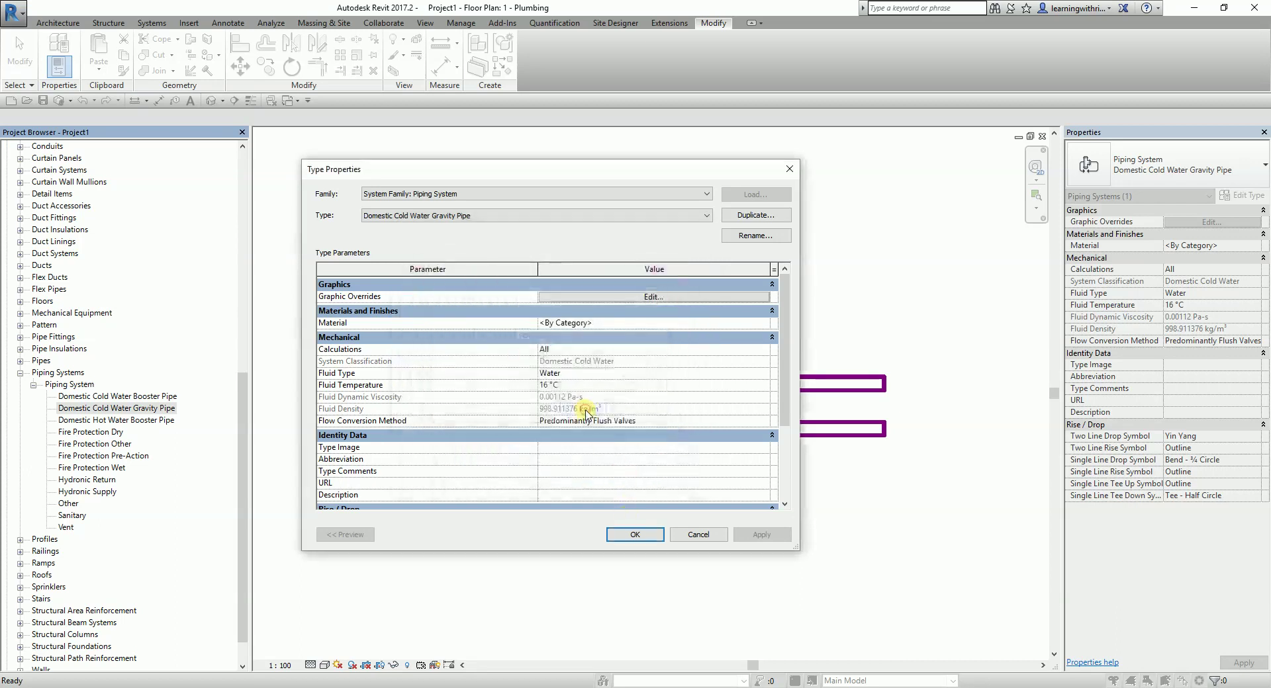
{"action": "left_click", "coordinate": [636, 535]}
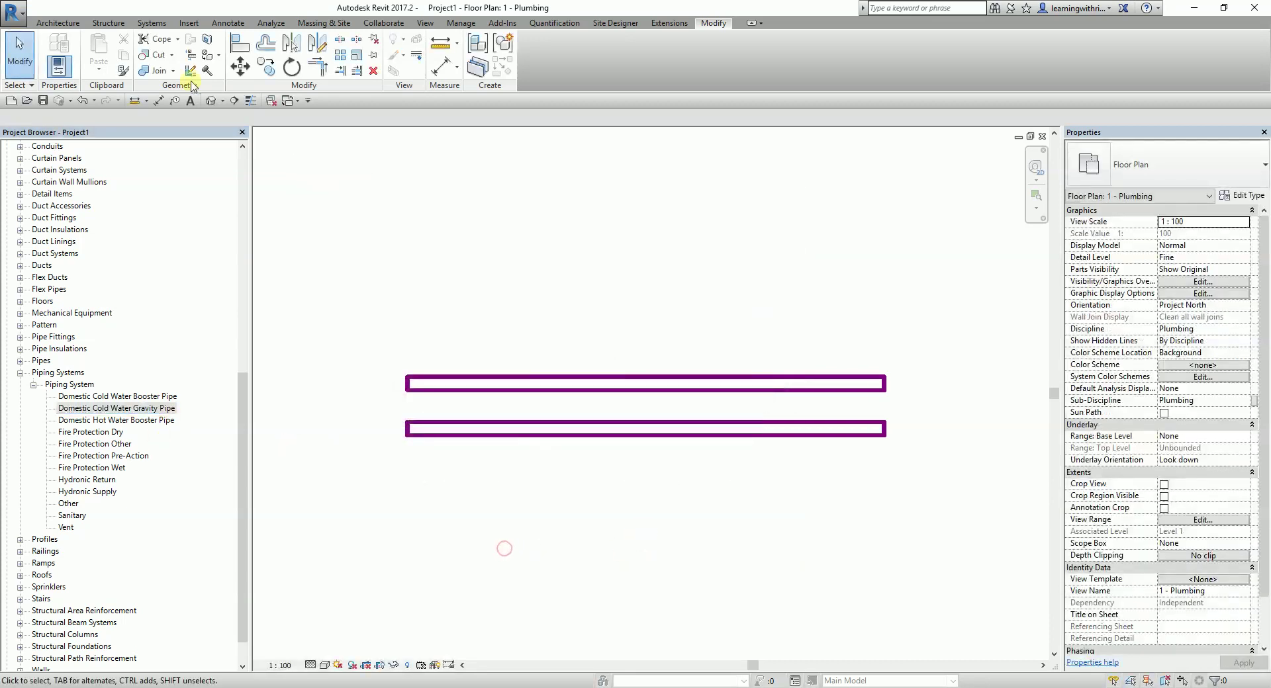
Draw a horizontal pipe with system type Domestic Cold Water Gravity Pipe just below the two existing pipes, matching their length.
{"action": "left_click", "coordinate": [152, 23]}
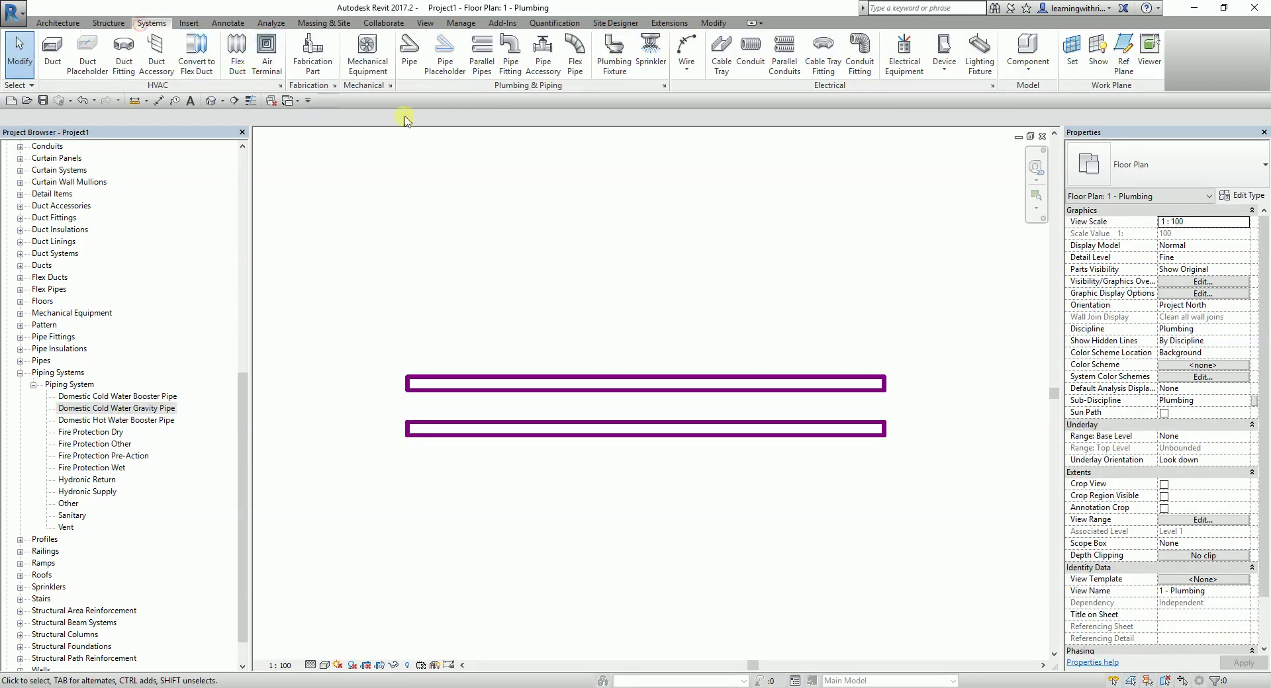
{"action": "left_click", "coordinate": [410, 48]}
{"action": "left_click", "coordinate": [1238, 391]}
{"action": "left_click", "coordinate": [1244, 389]}
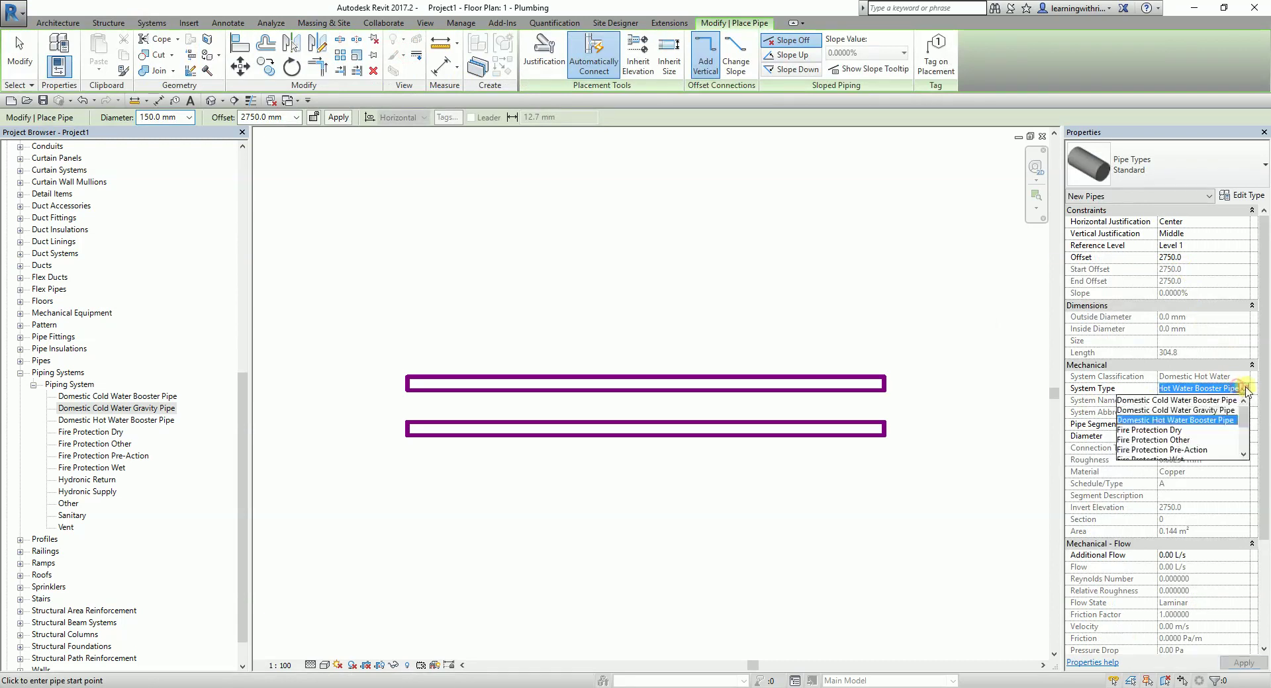
{"action": "left_click", "coordinate": [1206, 410]}
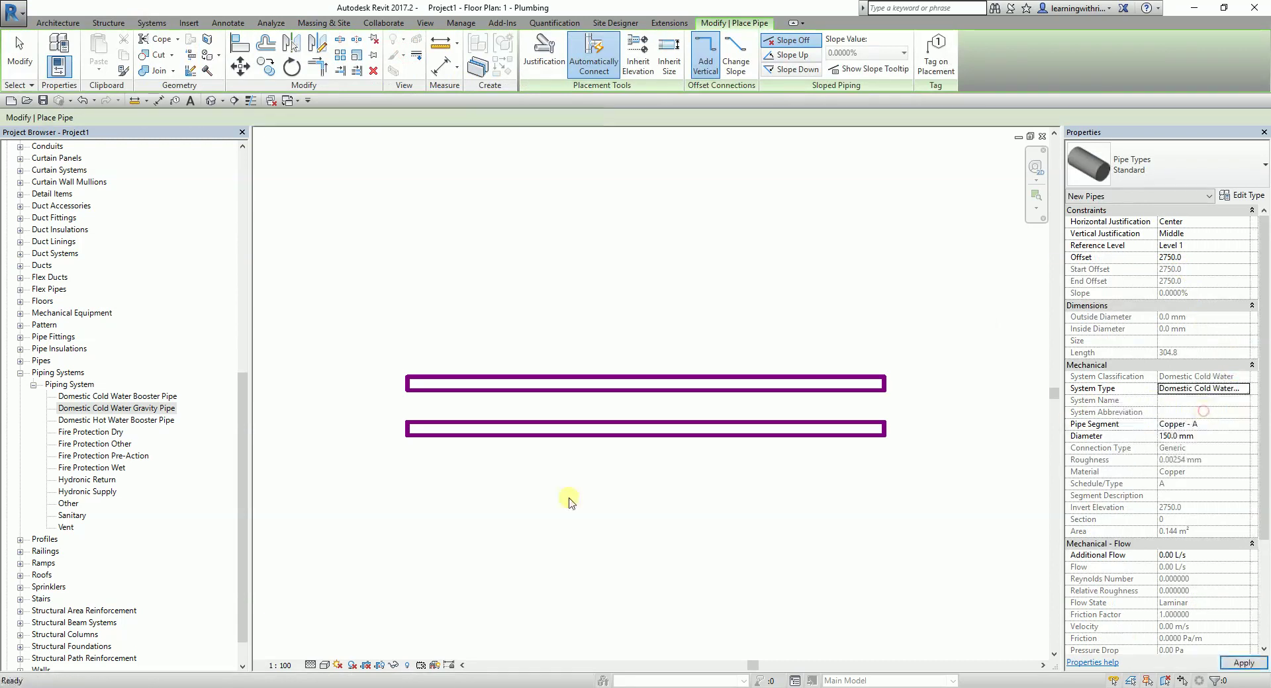
{"action": "left_click", "coordinate": [409, 476]}
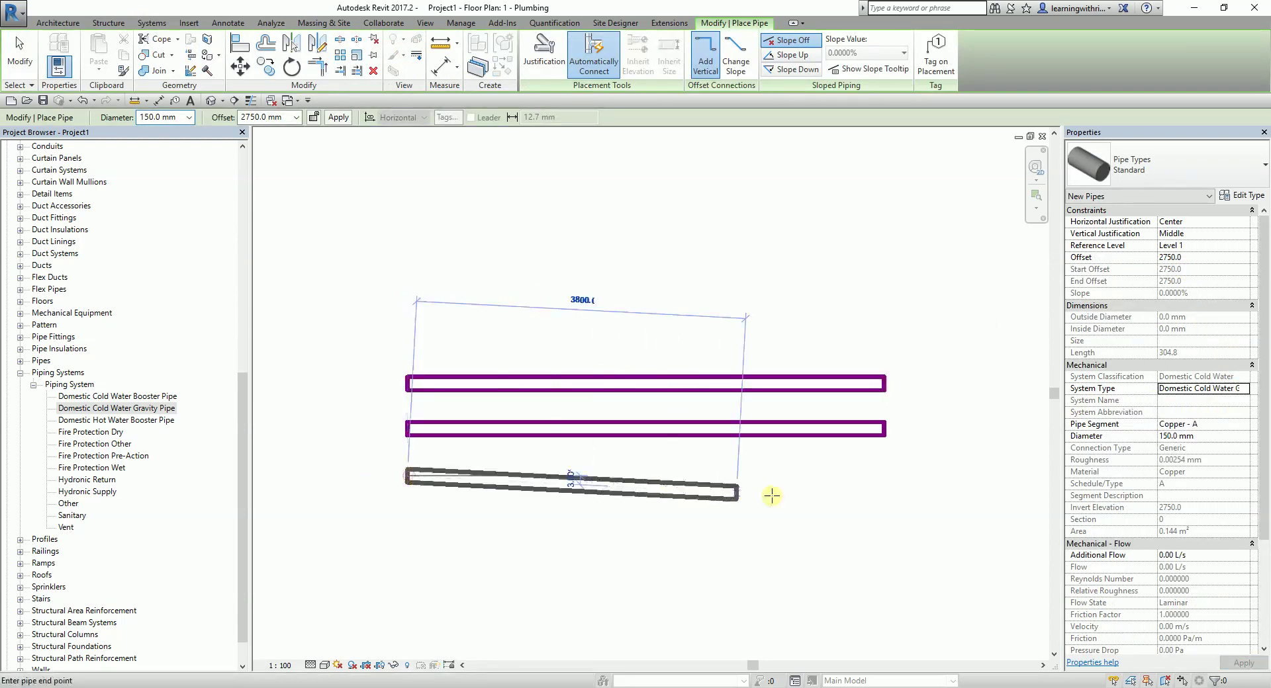
{"action": "left_click", "coordinate": [880, 476]}
{"action": "right_click", "coordinate": [778, 197]}
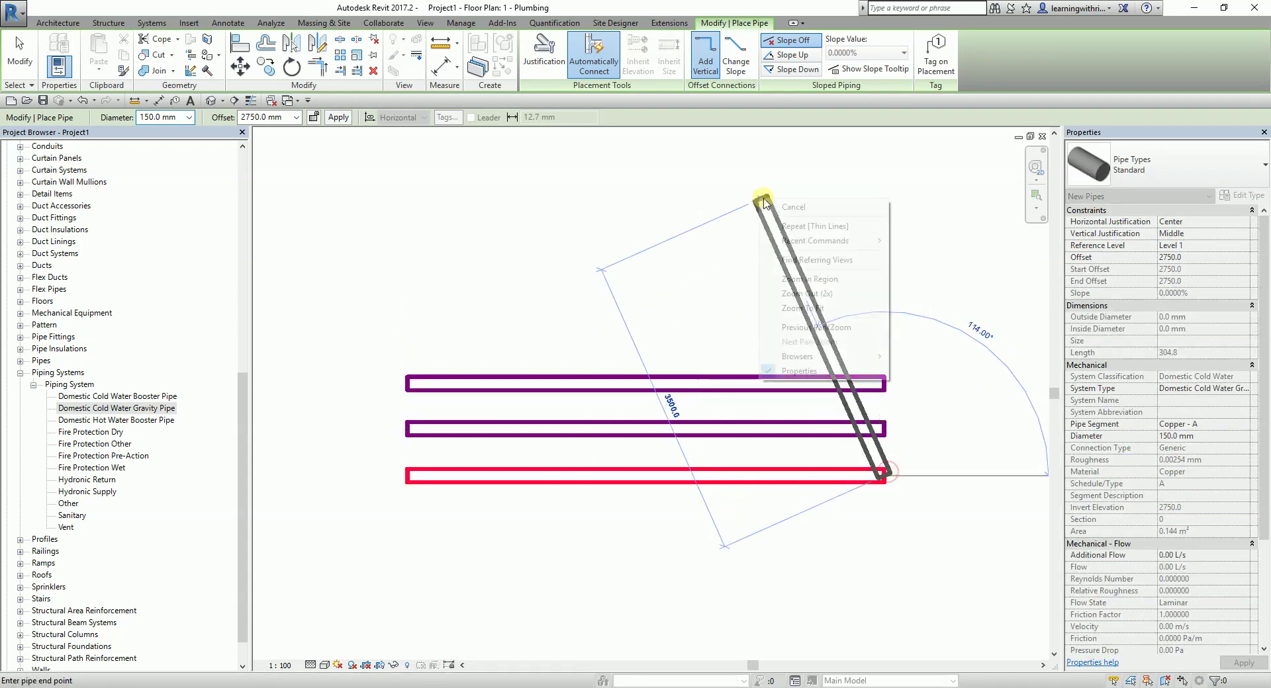
{"action": "left_click", "coordinate": [801, 205]}
{"action": "left_click", "coordinate": [22, 49]}
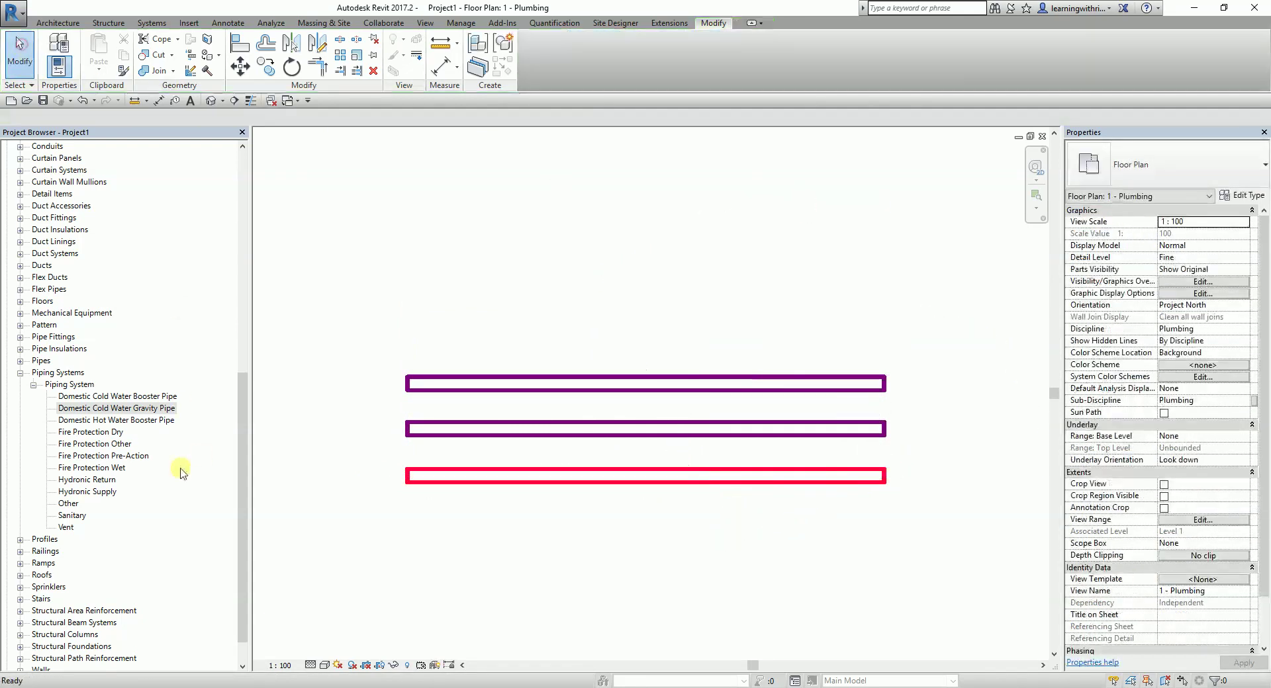
Check the line graphics override of the Domestic Hot Water Booster Pipe system type without changing it.
{"action": "left_click", "coordinate": [114, 421]}
{"action": "right_click", "coordinate": [115, 424]}
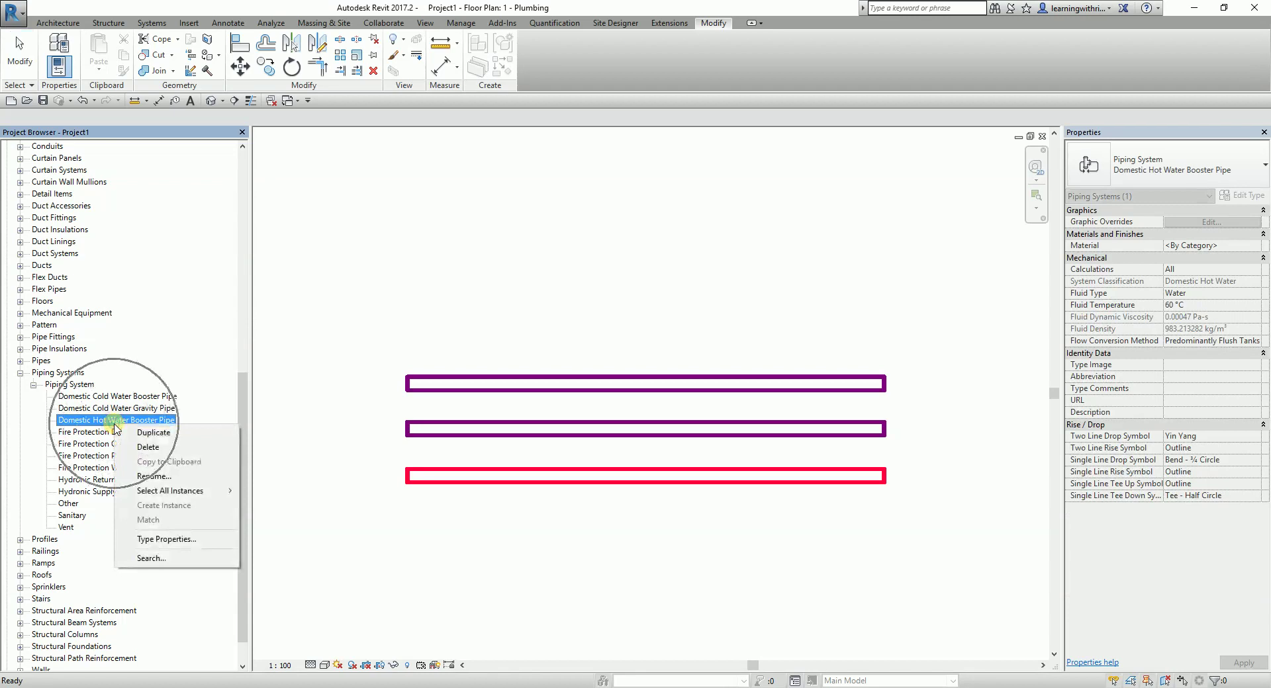
{"action": "left_click", "coordinate": [173, 540]}
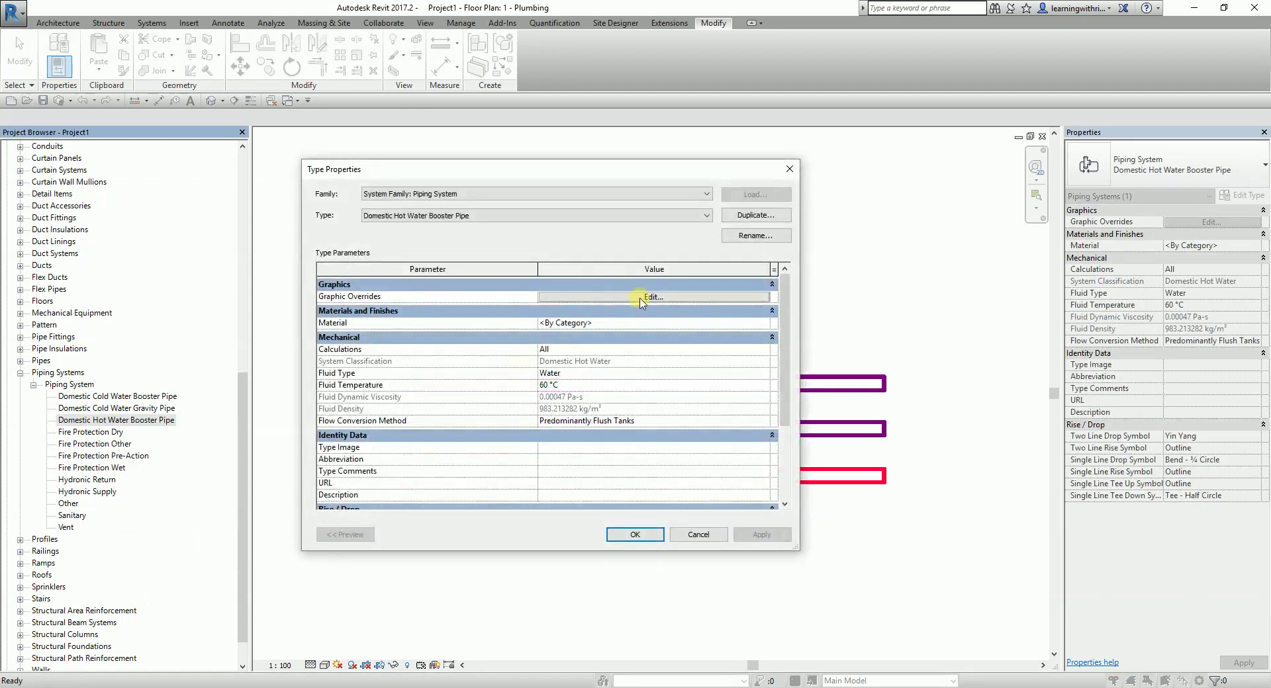
{"action": "left_click", "coordinate": [640, 297]}
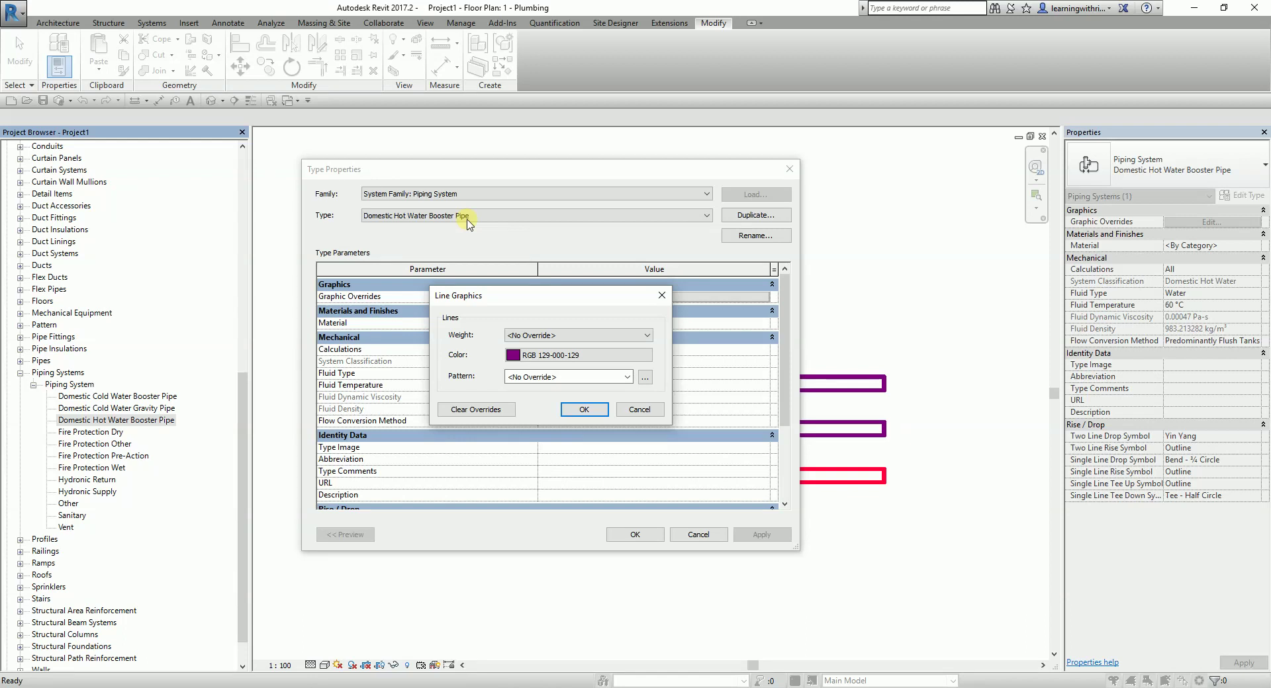
{"action": "left_click", "coordinate": [629, 409]}
{"action": "left_click", "coordinate": [692, 537]}
{"action": "left_click", "coordinate": [681, 538]}
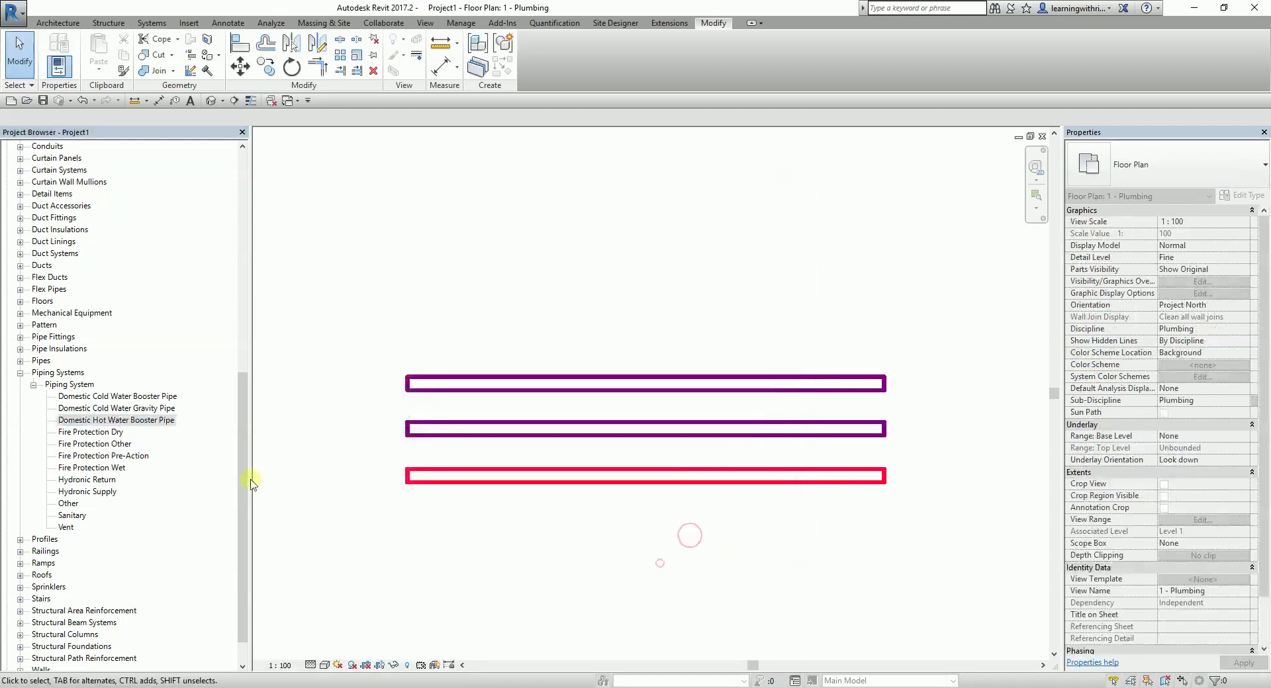
{"action": "left_click", "coordinate": [129, 423]}
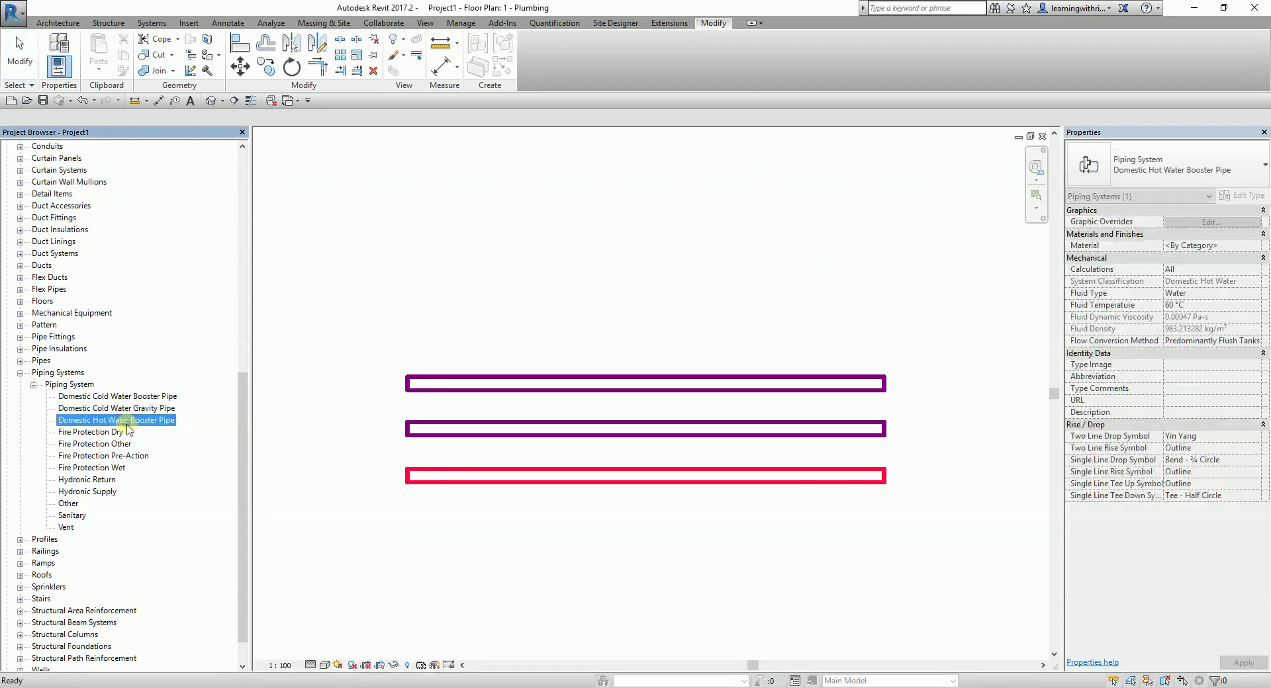
{"action": "left_click", "coordinate": [129, 427]}
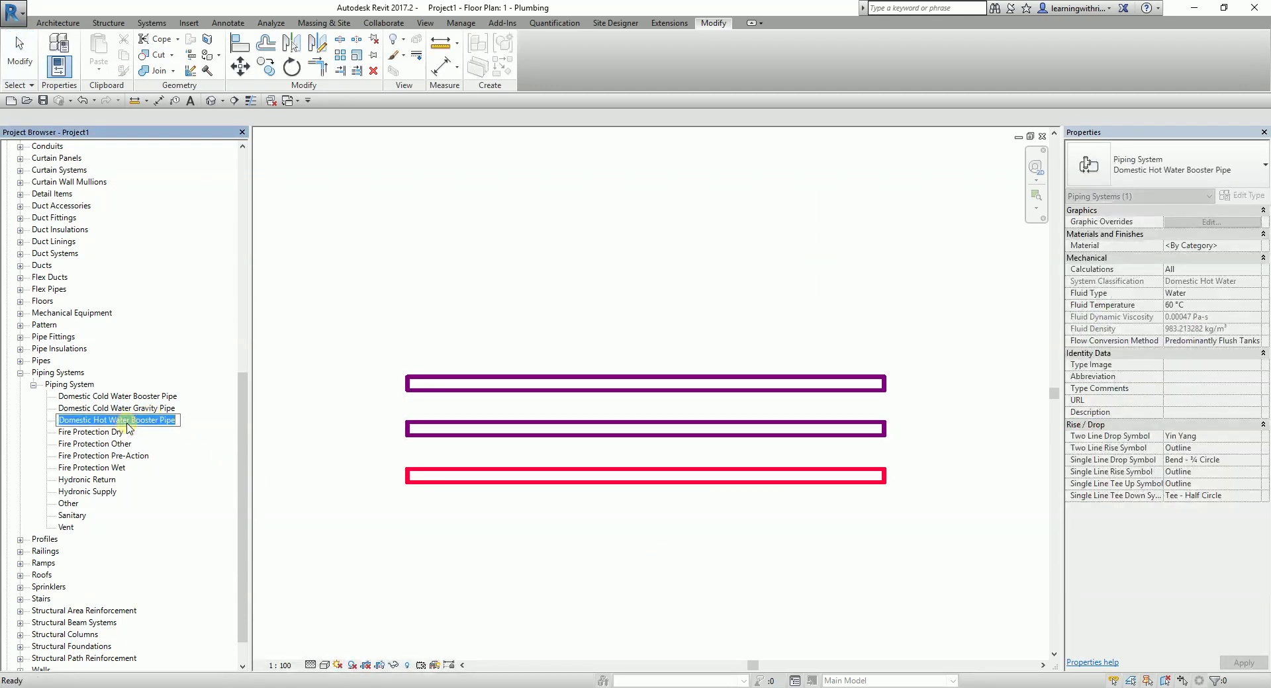
{"action": "left_click", "coordinate": [106, 433]}
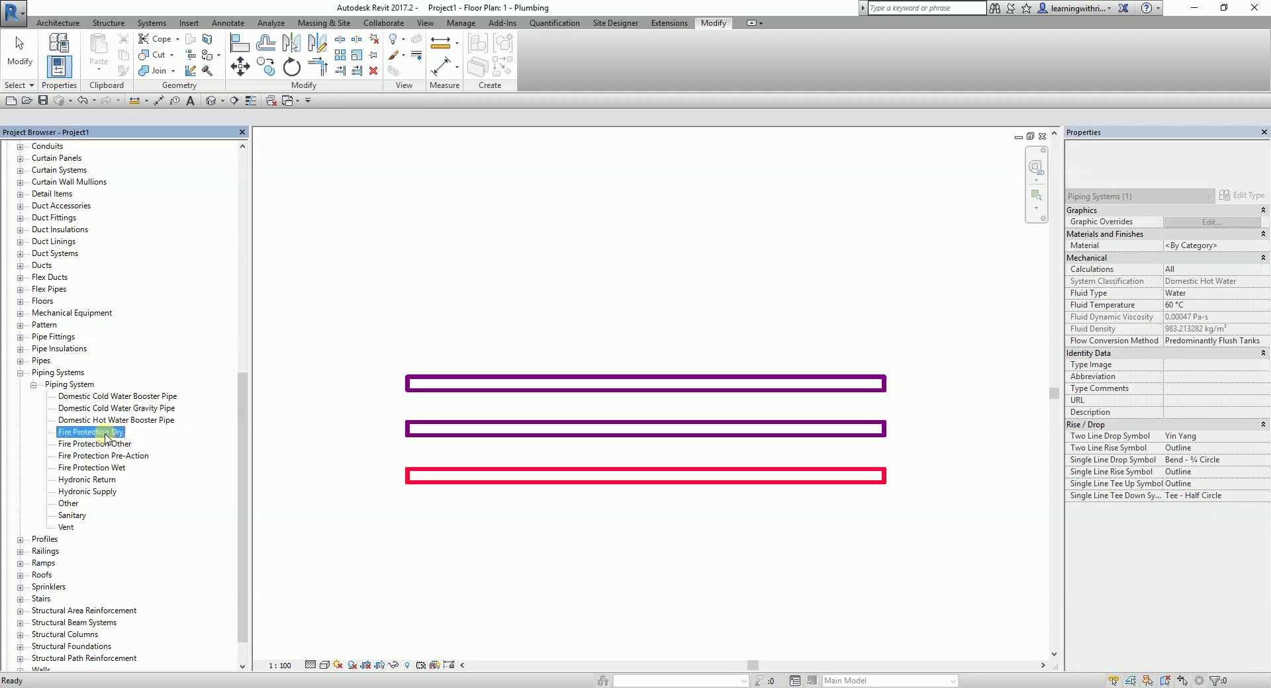
{"action": "left_click", "coordinate": [120, 421]}
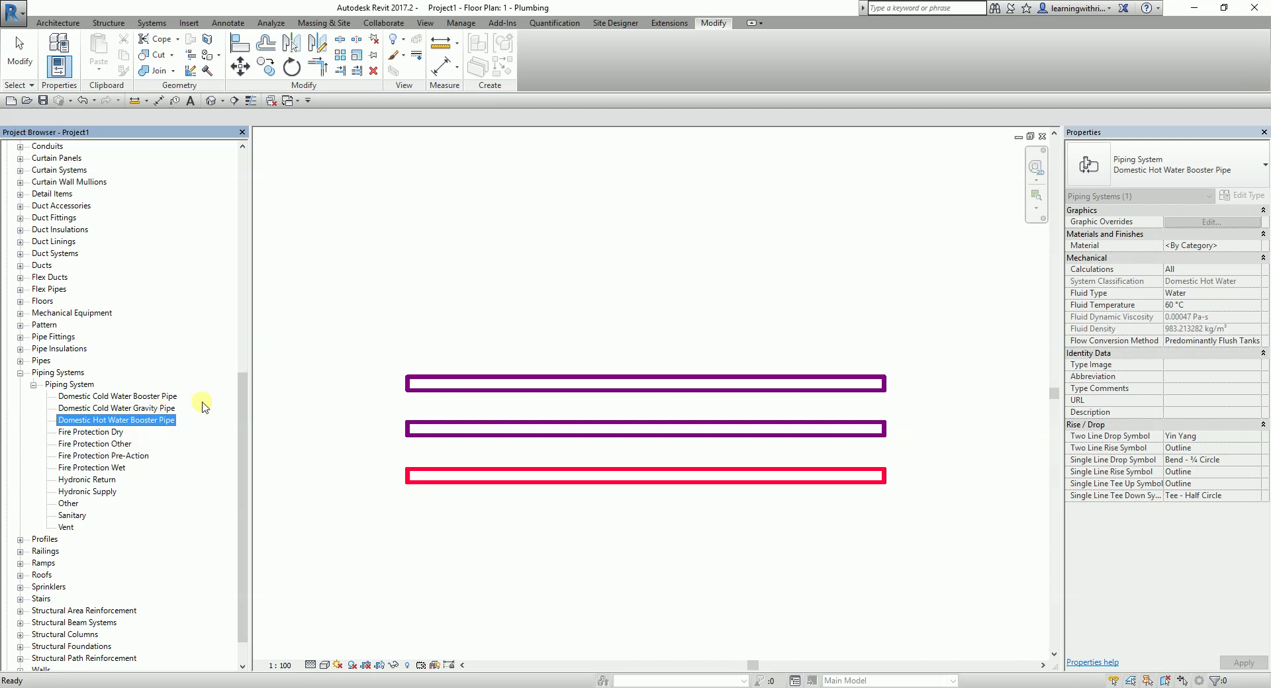
Duplicate the Domestic Cold Water Gravity Pipe system type and rename the copy as "Domestic Cold Water Transfer Pipe".
{"action": "right_click", "coordinate": [106, 408]}
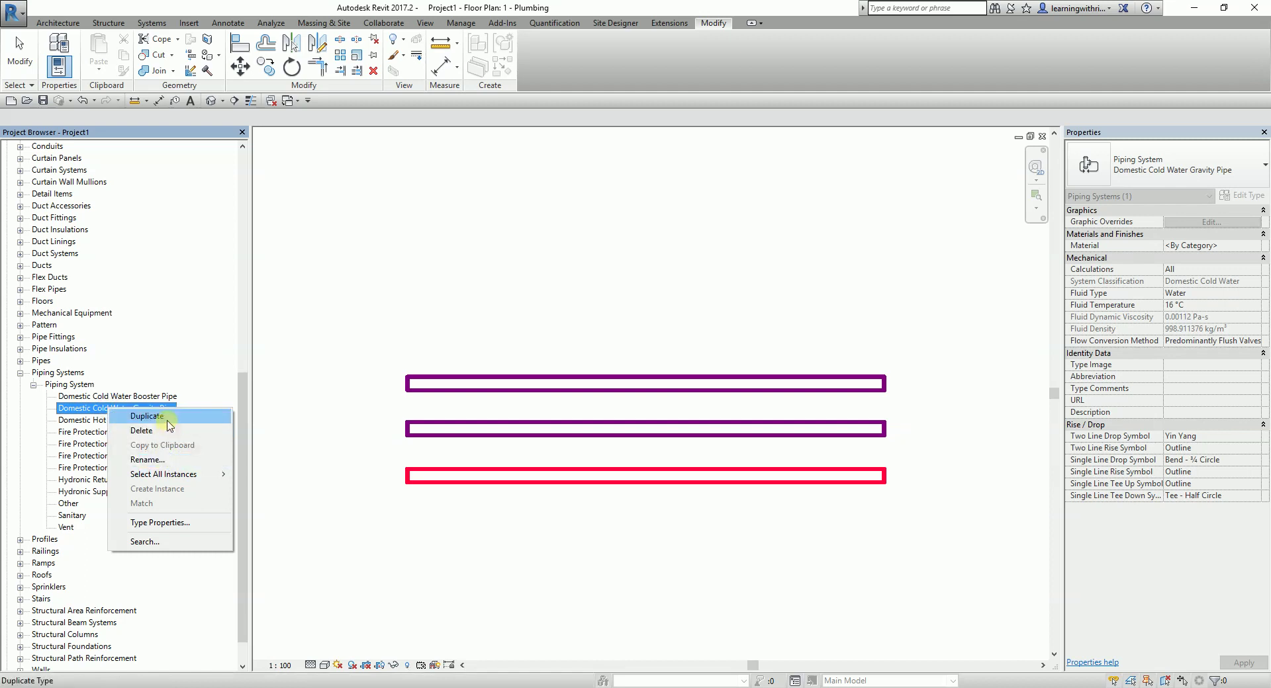
{"action": "left_click", "coordinate": [169, 417]}
{"action": "left_click", "coordinate": [160, 422]}
{"action": "left_click", "coordinate": [159, 421]}
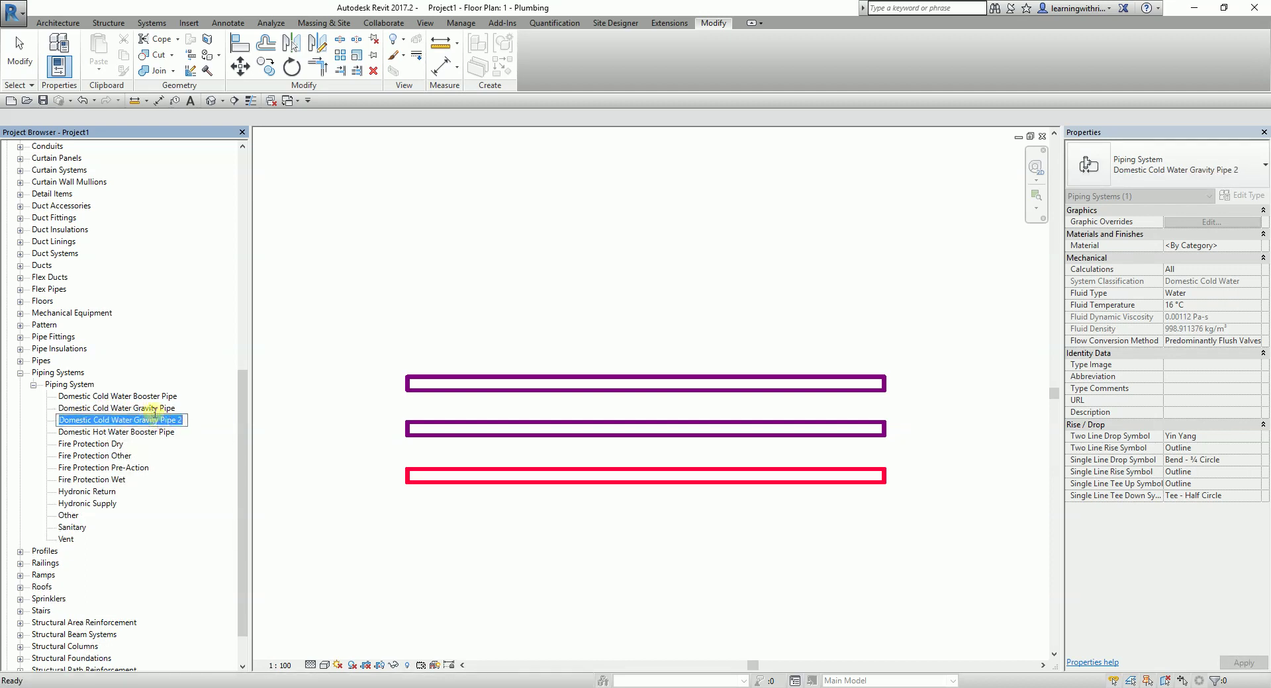
{"action": "left_click", "coordinate": [136, 421]}
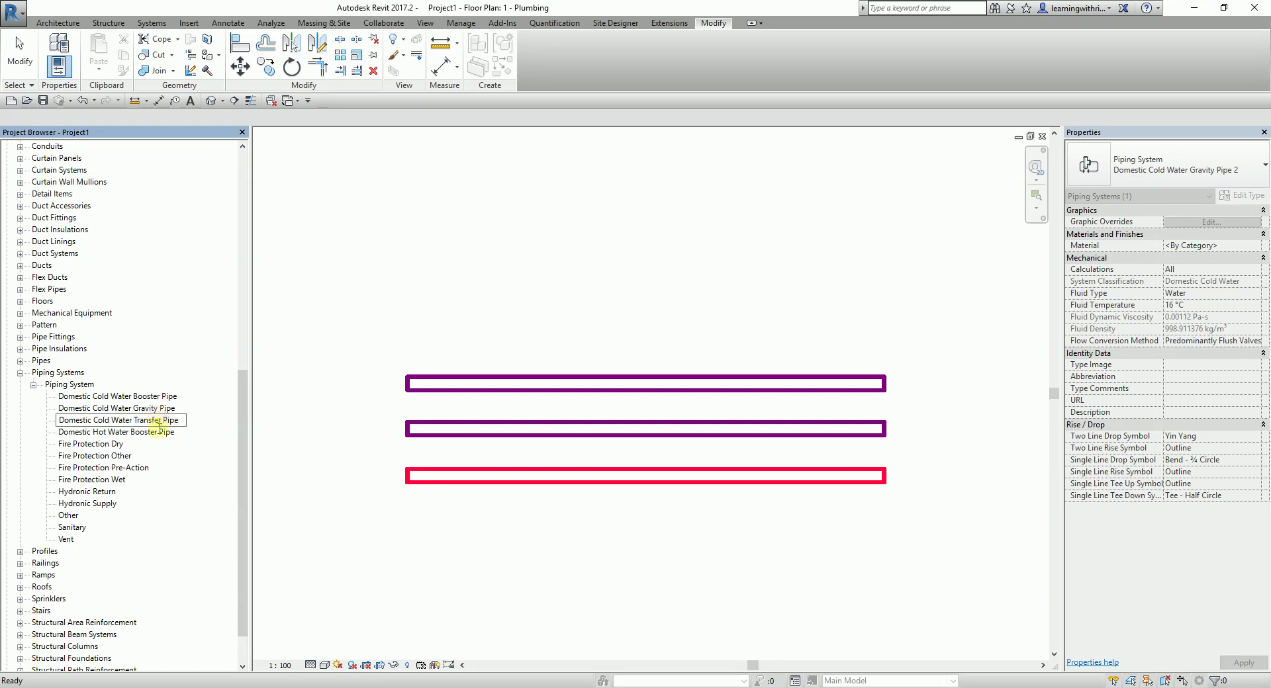
{"action": "key", "text": "Return"}
Override the line color of the Domestic Cold Water Transfer Pipe system type with RGB 255-000-127.
{"action": "right_click", "coordinate": [155, 422]}
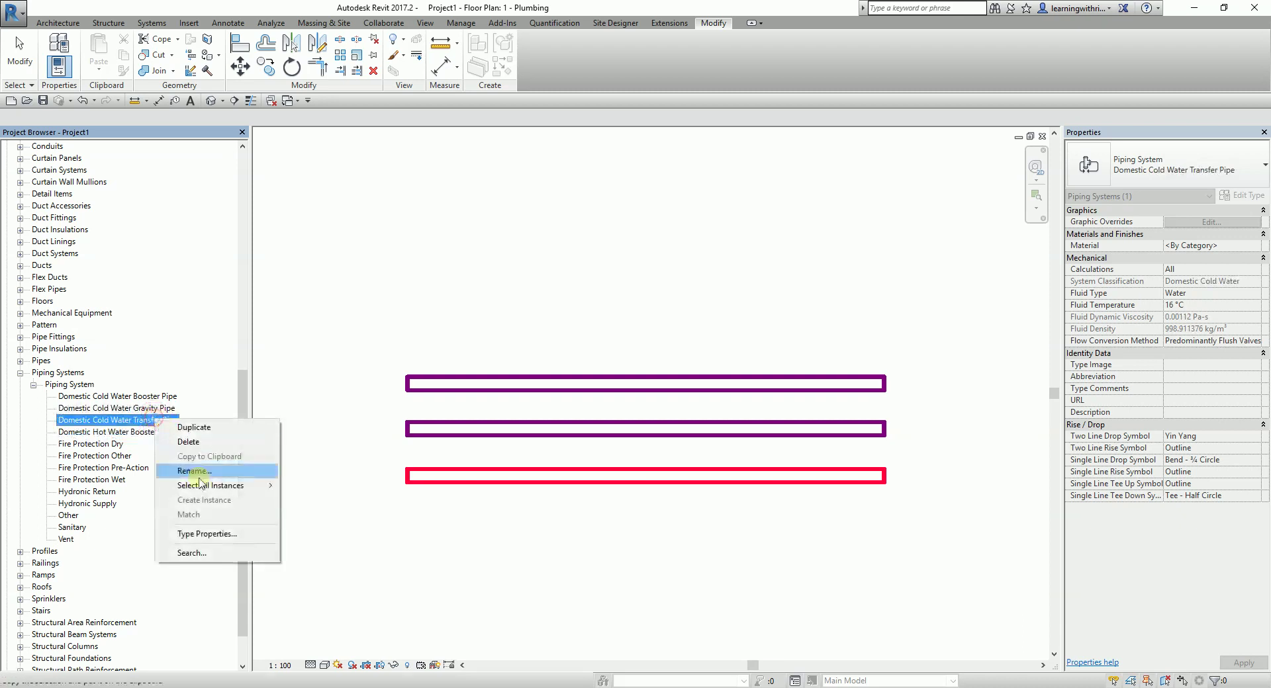
{"action": "left_click", "coordinate": [215, 535]}
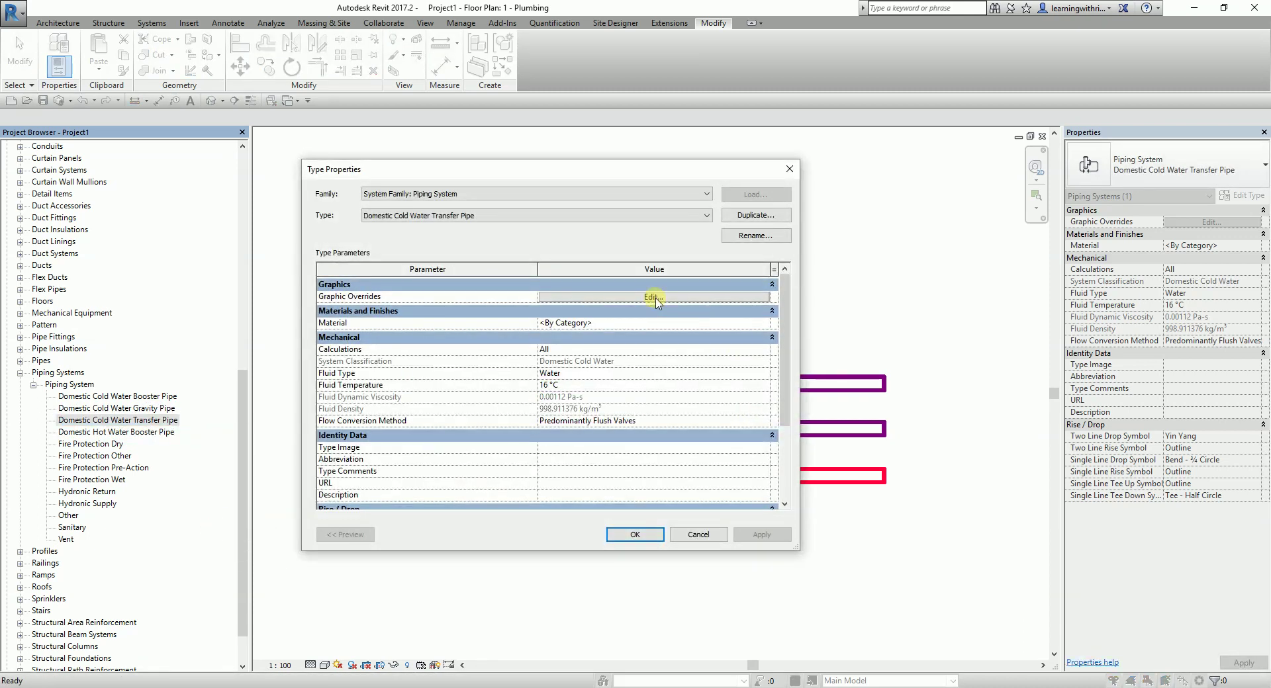
{"action": "left_click", "coordinate": [656, 298]}
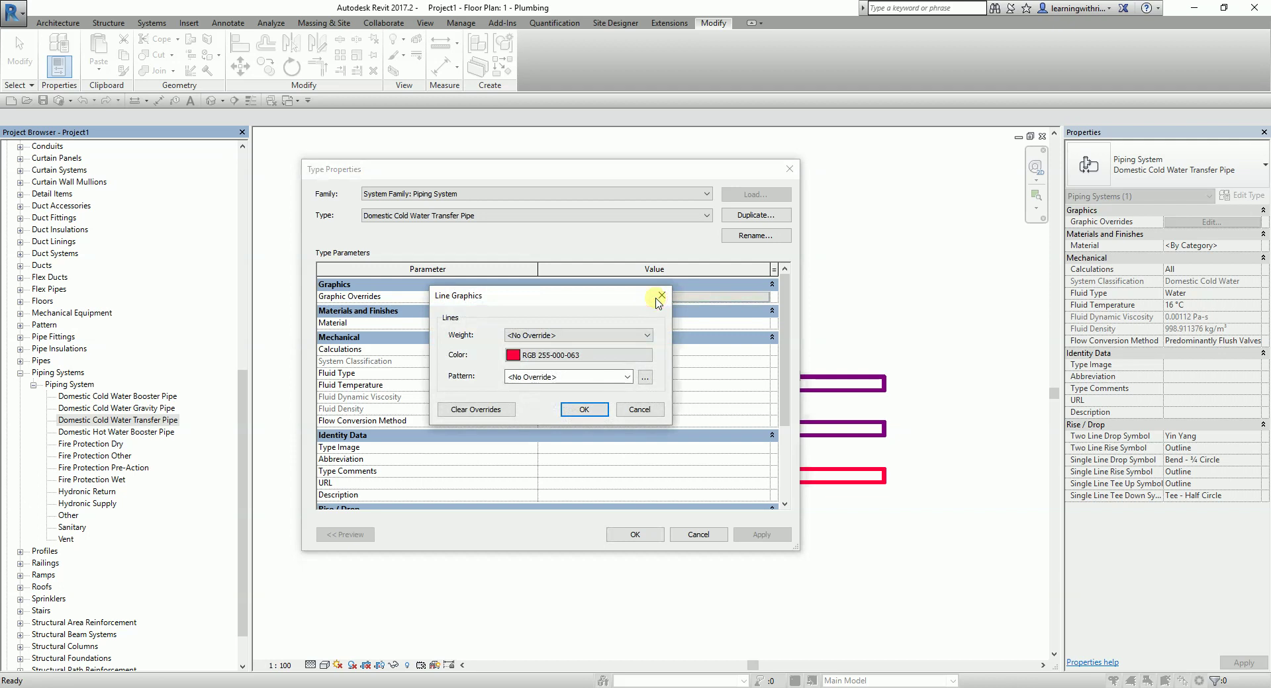
{"action": "left_click", "coordinate": [591, 355]}
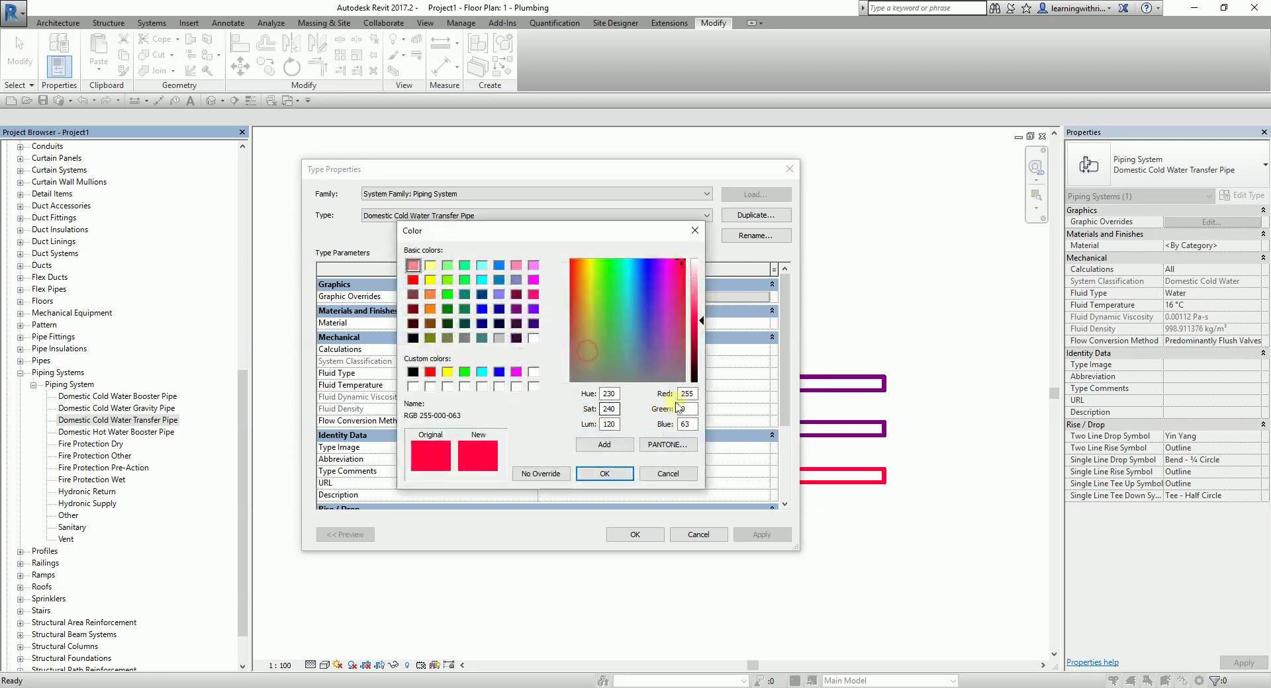
{"action": "type", "text": "127"}
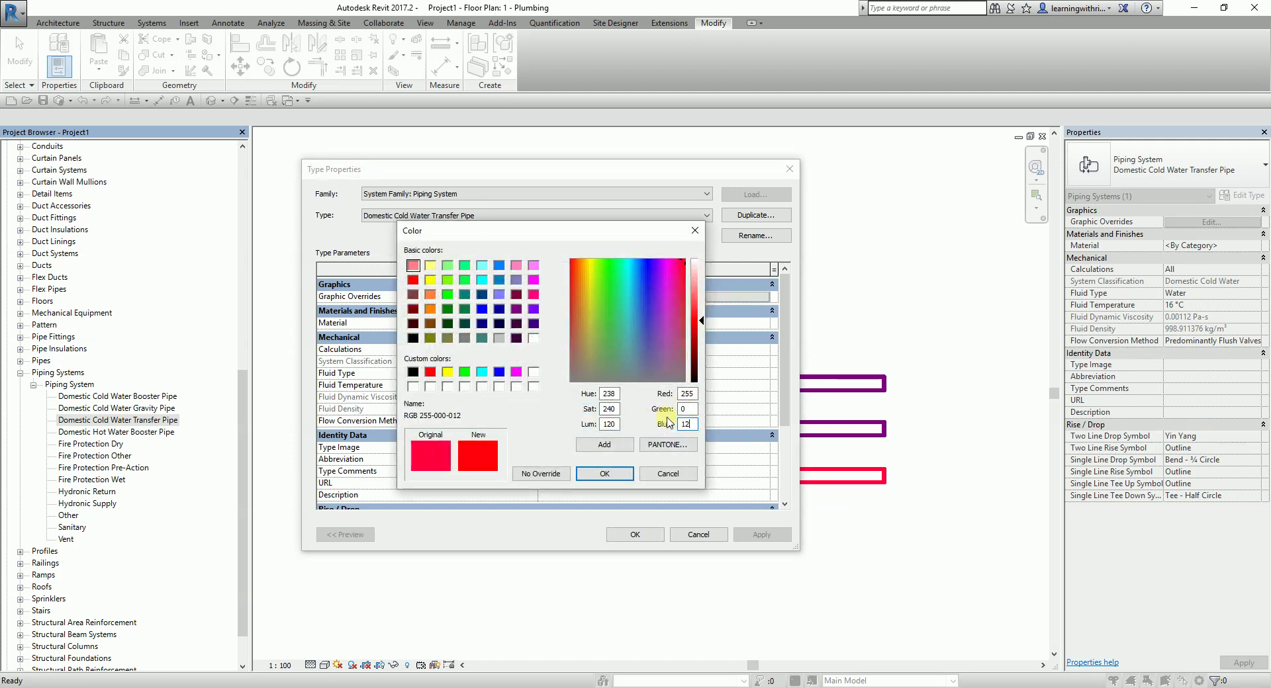
{"action": "left_click", "coordinate": [605, 474]}
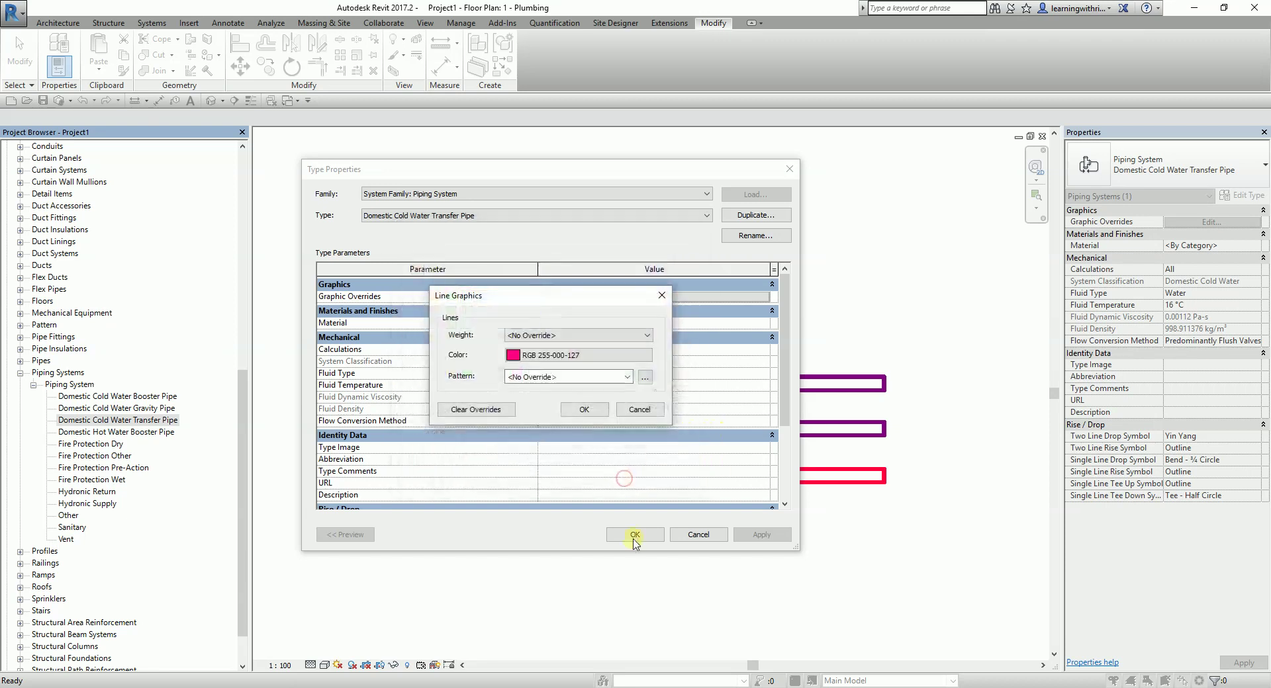
{"action": "left_click", "coordinate": [583, 488]}
{"action": "left_click", "coordinate": [625, 534]}
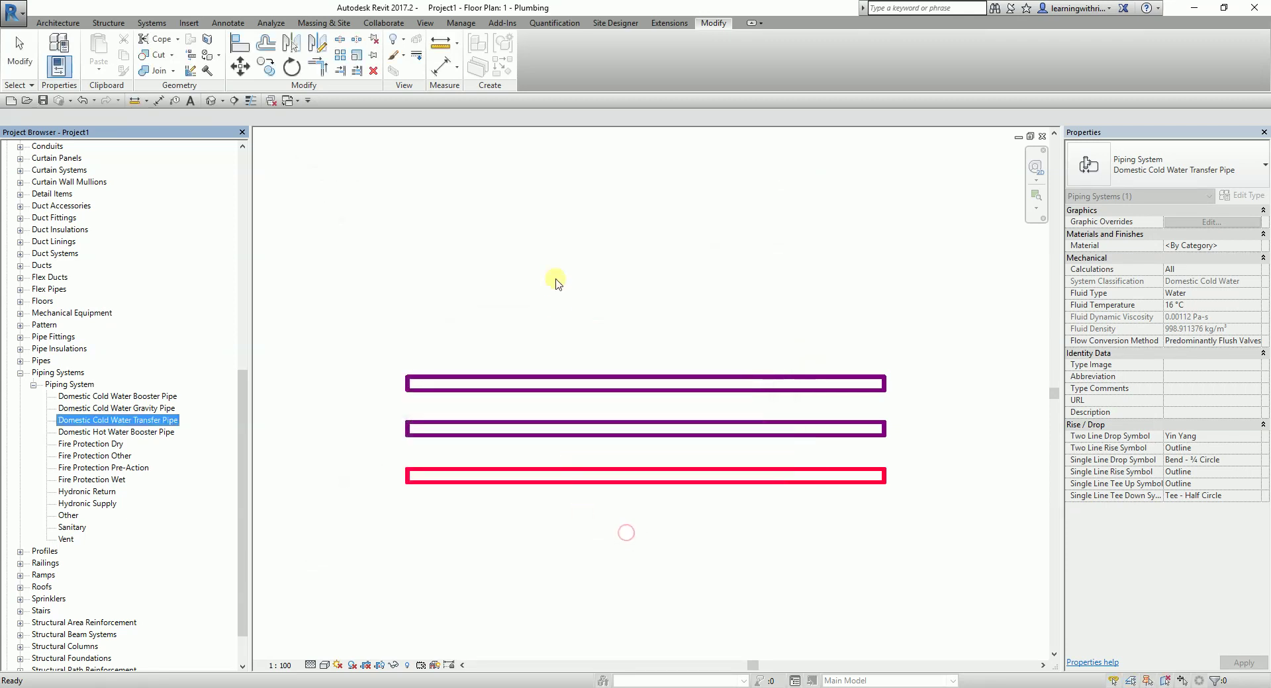
{"action": "left_click", "coordinate": [556, 268]}
Draw a horizontal pipe with system type Domestic Cold Water Transfer Pipe just below the three existing pipes, matching their length.
{"action": "left_click", "coordinate": [152, 22]}
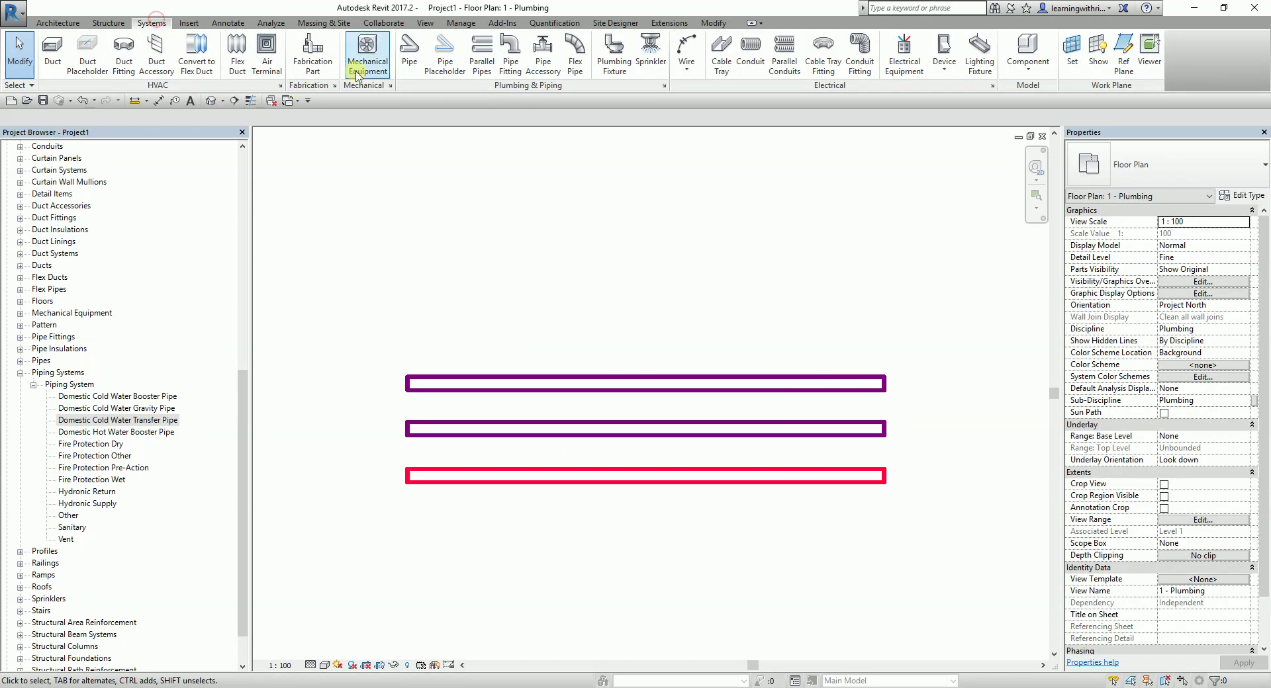
{"action": "left_click", "coordinate": [410, 52]}
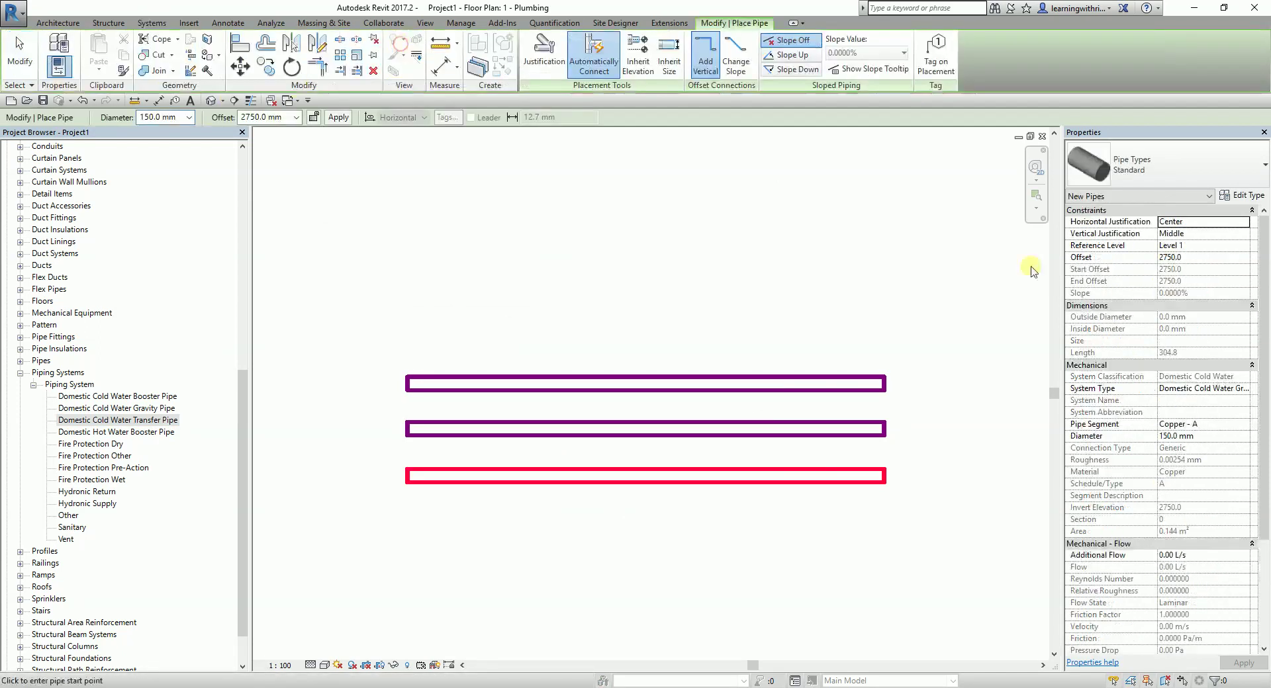
{"action": "left_click", "coordinate": [1246, 393]}
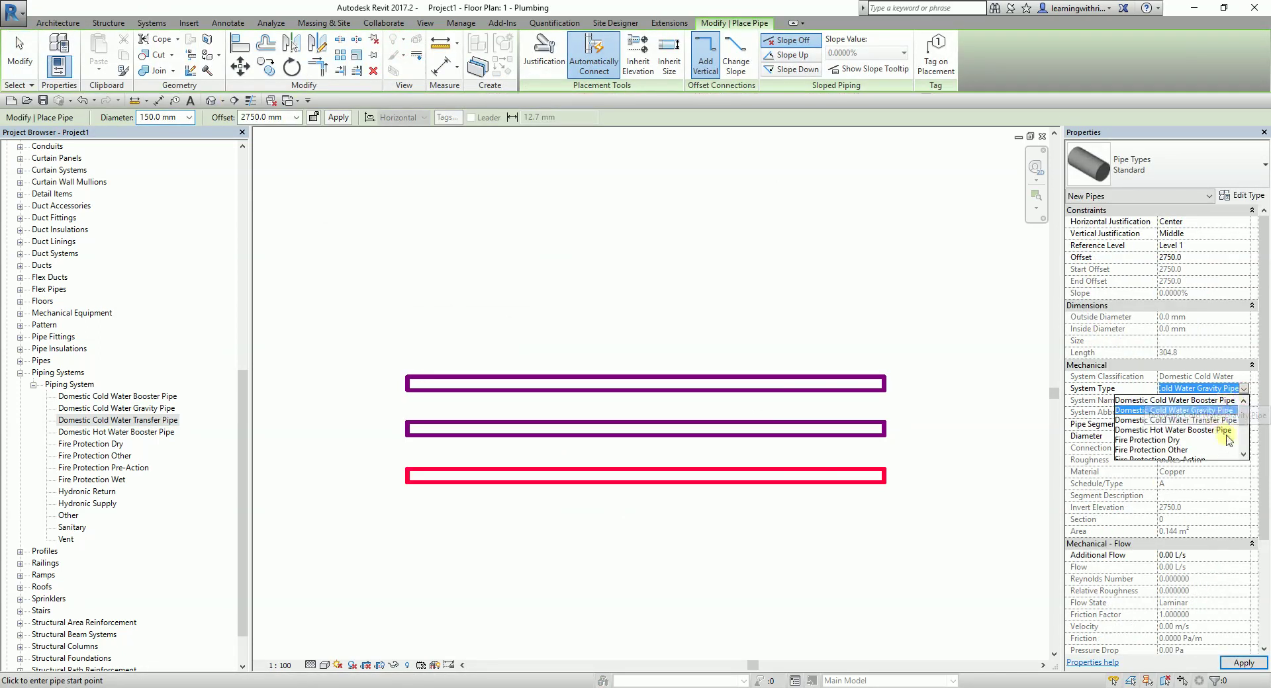
{"action": "left_click", "coordinate": [1205, 421]}
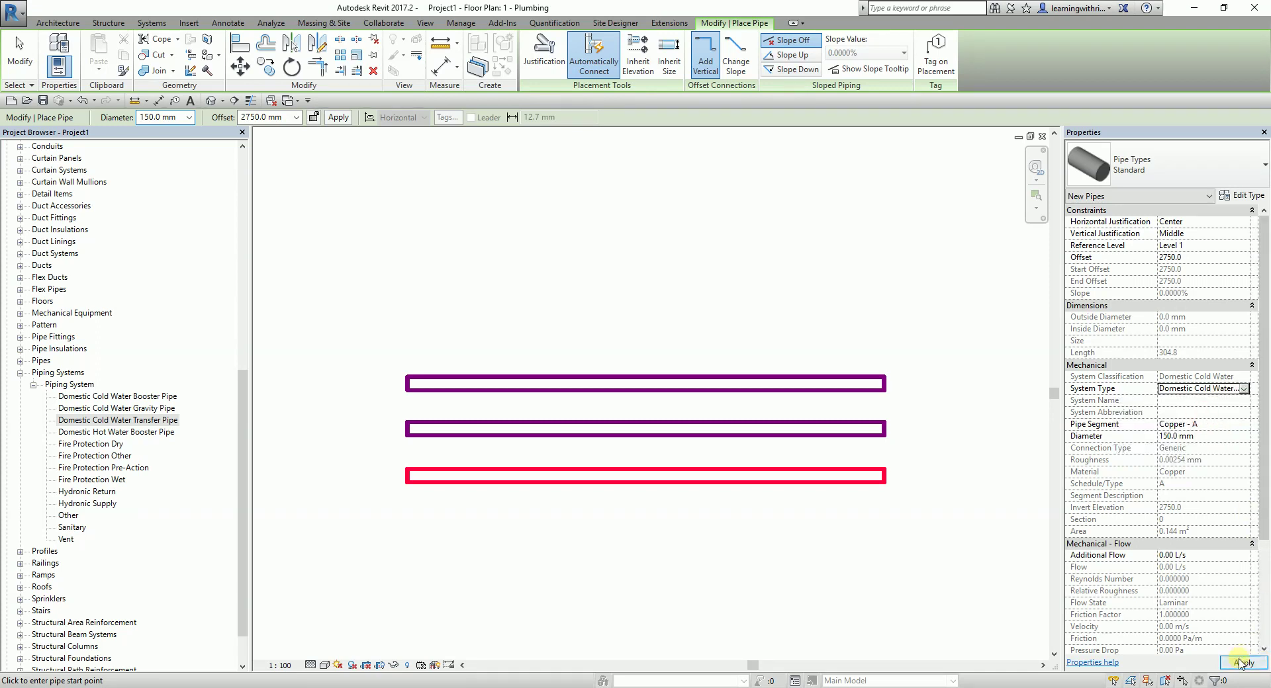
{"action": "left_click", "coordinate": [406, 521]}
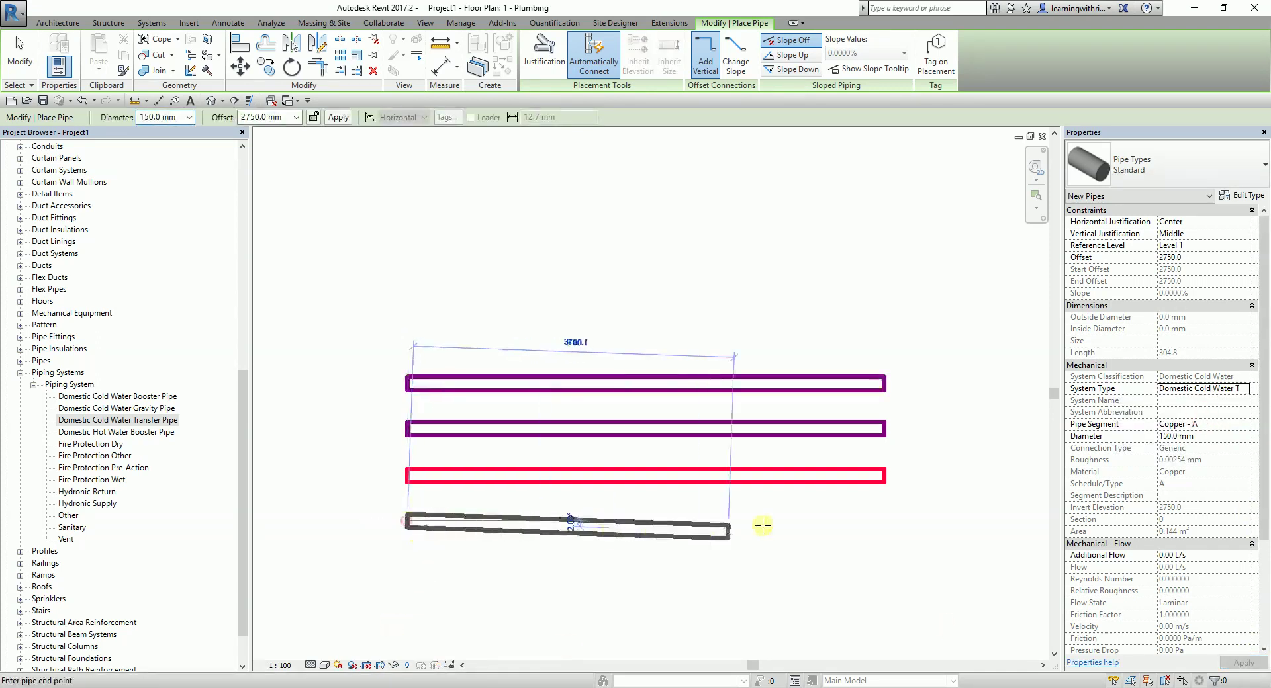
{"action": "left_click", "coordinate": [885, 520]}
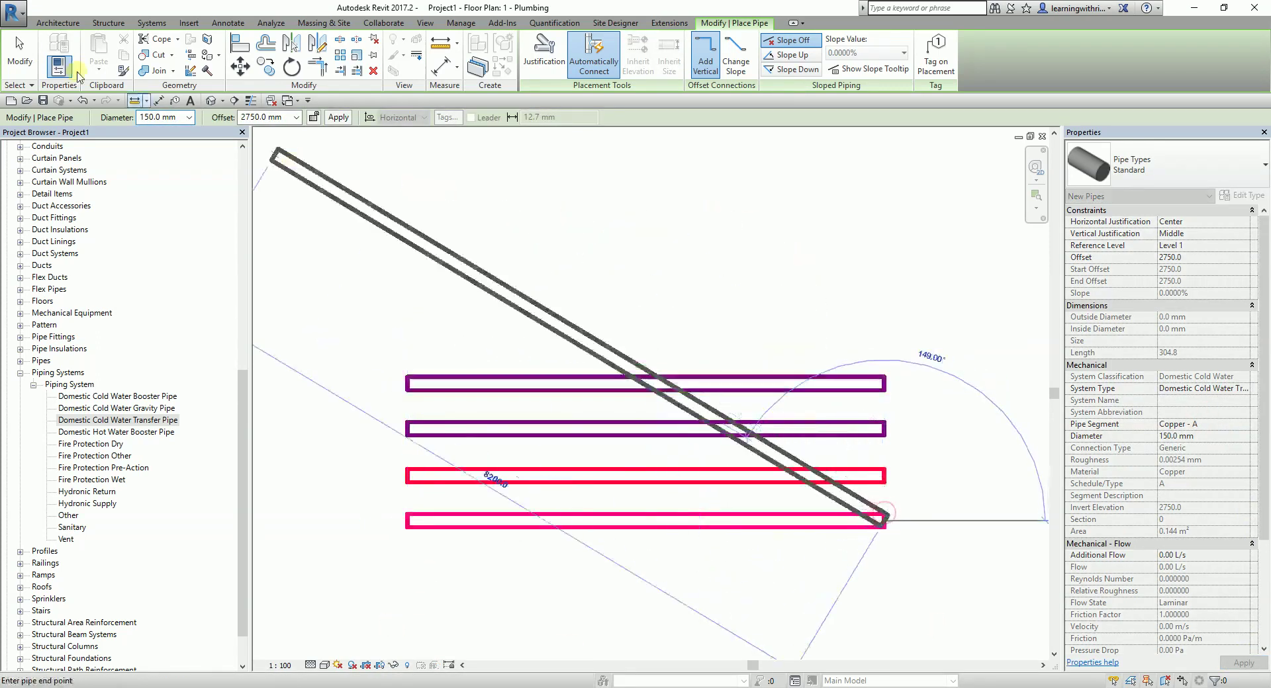
{"action": "left_click", "coordinate": [20, 53]}
Duplicate the Domestic Hot Water Booster Pipe system type and rename the copy as "Domestic Hot Water Gravity Pipe".
{"action": "middle_click_drag", "start_coordinate": [588, 336], "coordinate": [593, 258]}
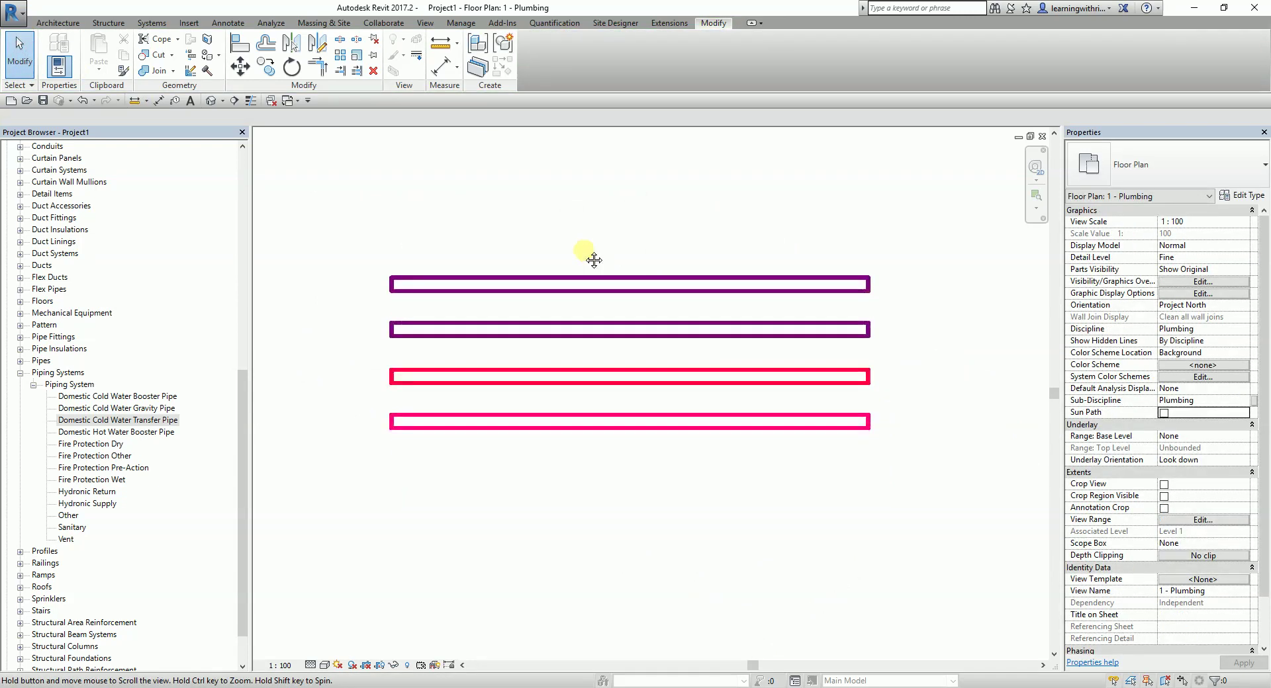
{"action": "right_click", "coordinate": [145, 435]}
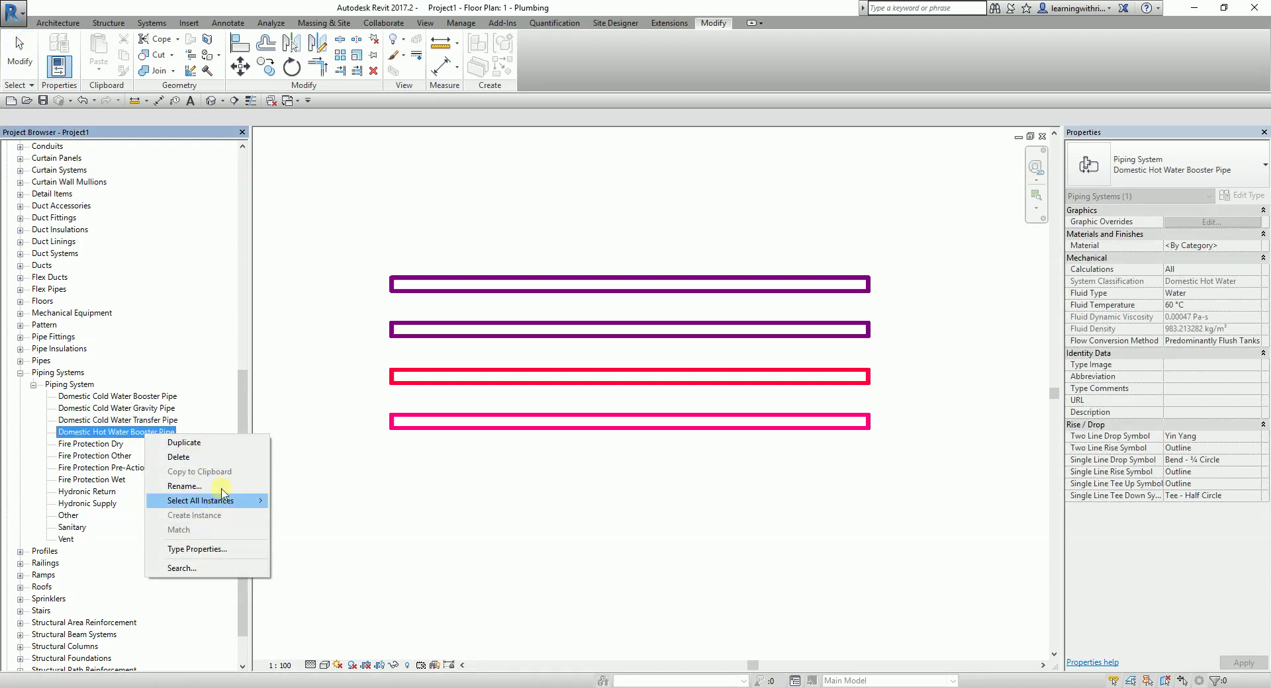
{"action": "left_click", "coordinate": [212, 448]}
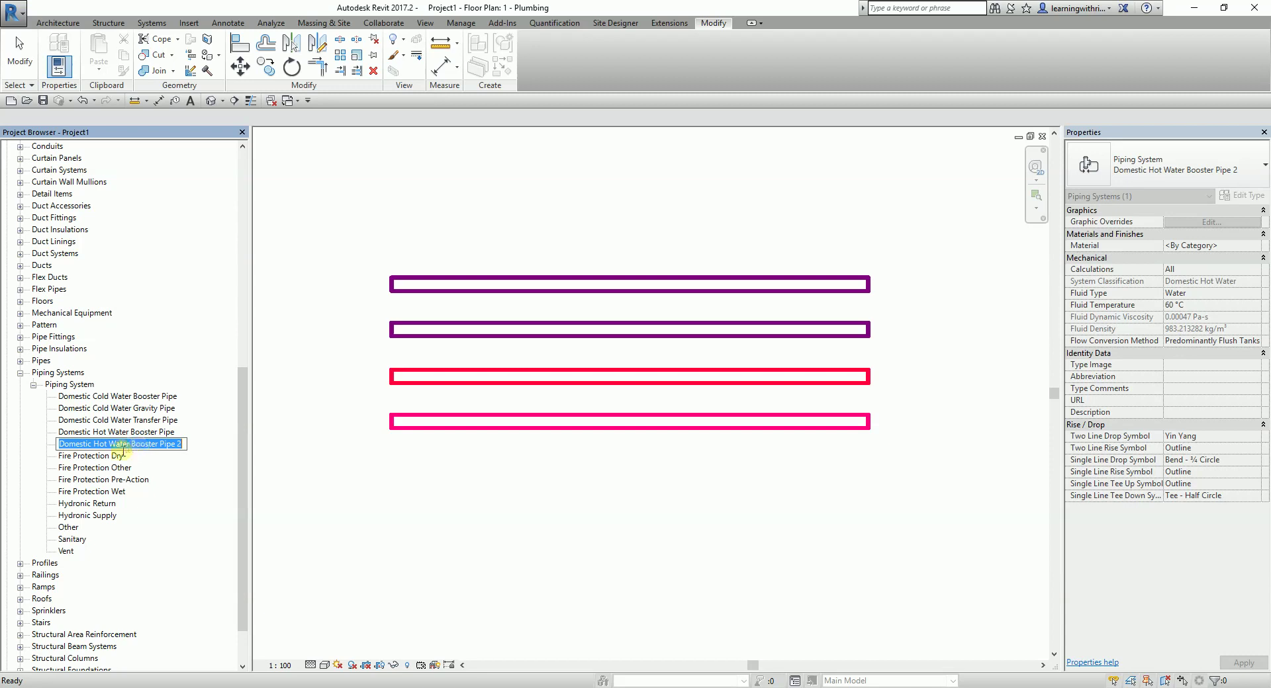
{"action": "left_click", "coordinate": [139, 445]}
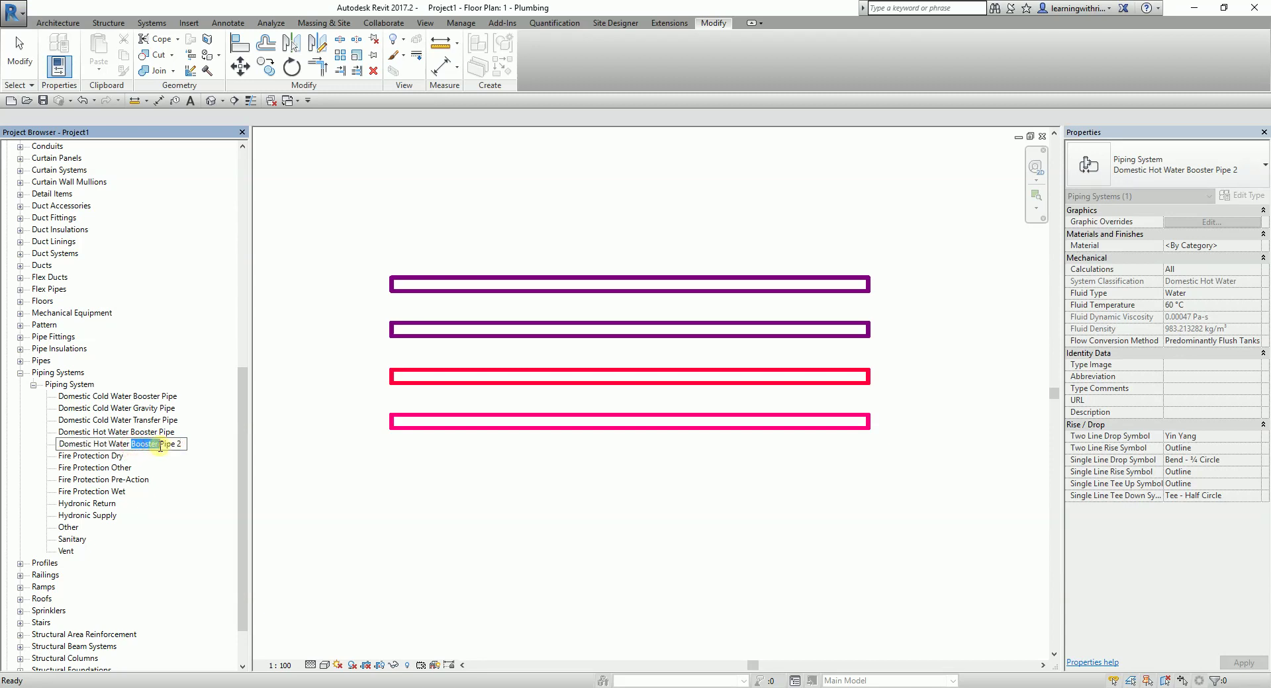
{"action": "type", "text": "Gravity"}
{"action": "left_click", "coordinate": [271, 485]}
Override the line color of the Domestic Hot Water Gravity Pipe system type with RGB 255-000-063.
{"action": "left_click", "coordinate": [156, 444]}
{"action": "right_click", "coordinate": [153, 447]}
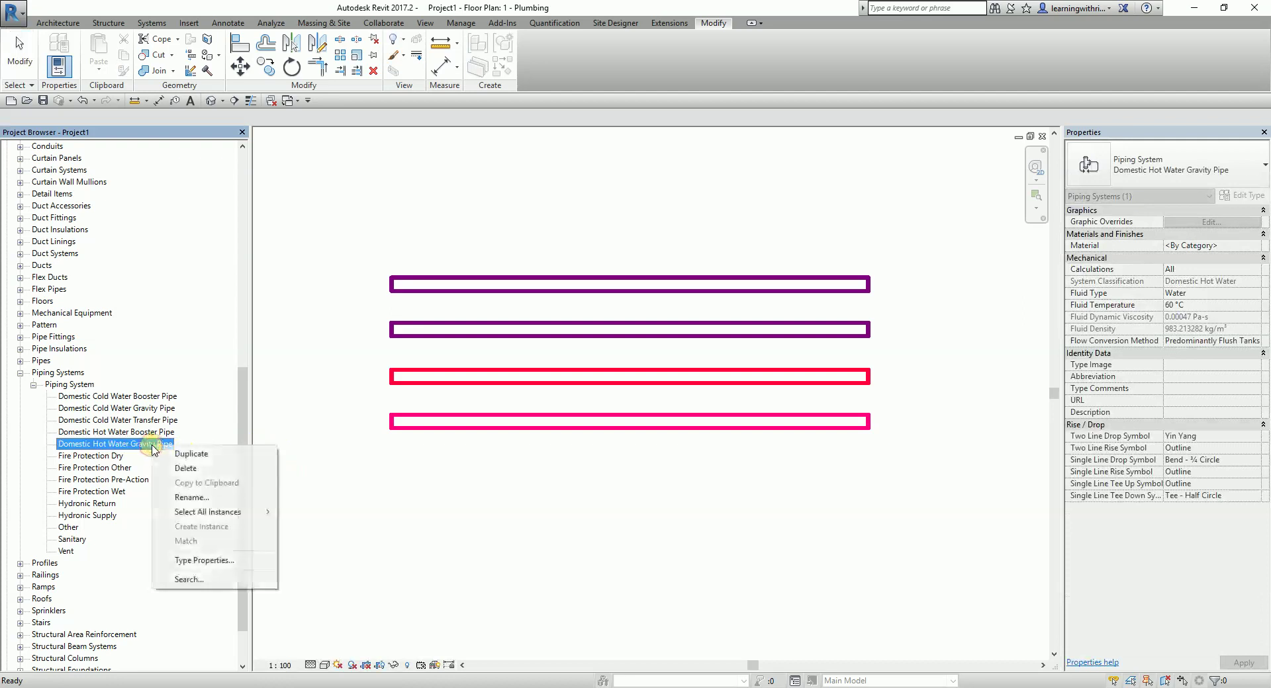
{"action": "left_click", "coordinate": [224, 561]}
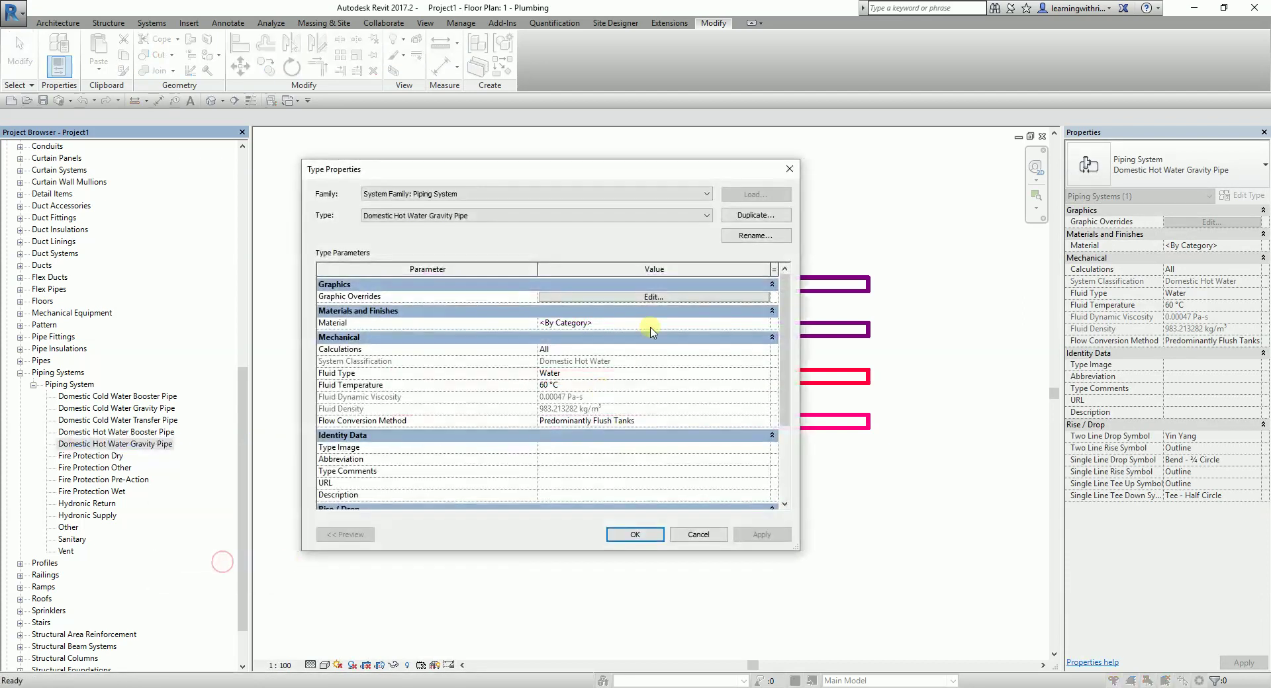
{"action": "left_click", "coordinate": [641, 300]}
{"action": "left_click", "coordinate": [594, 359]}
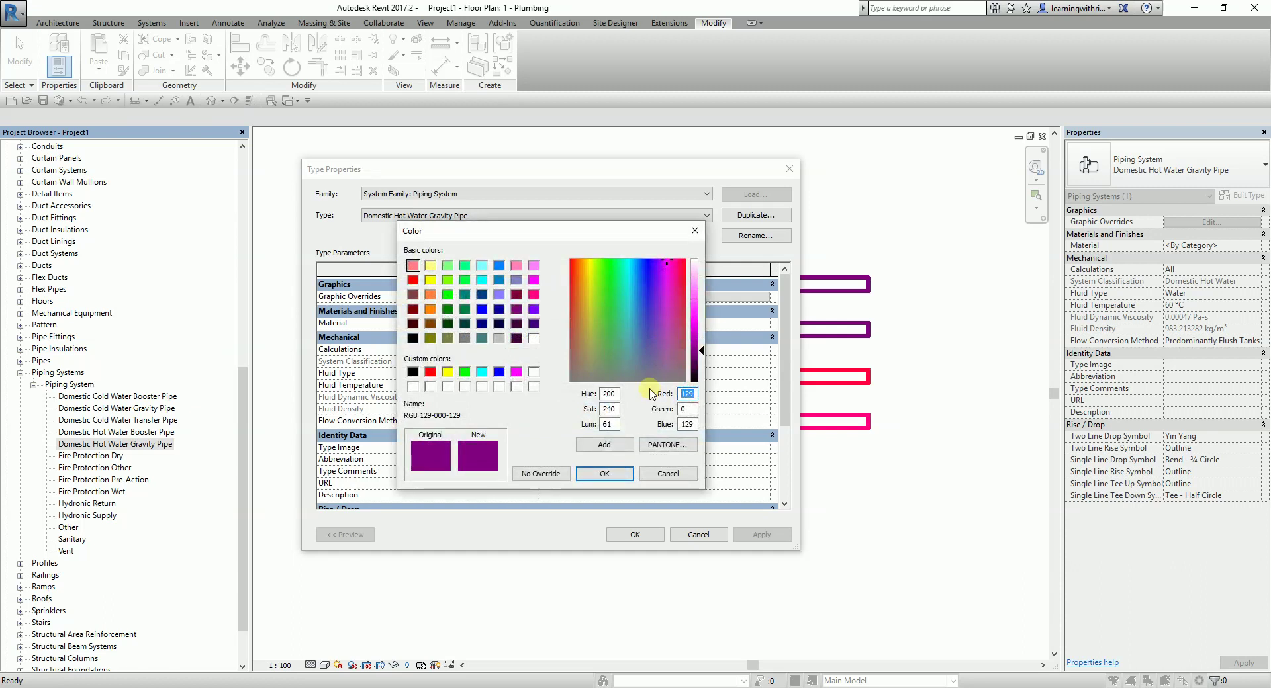
{"action": "type", "text": "255"}
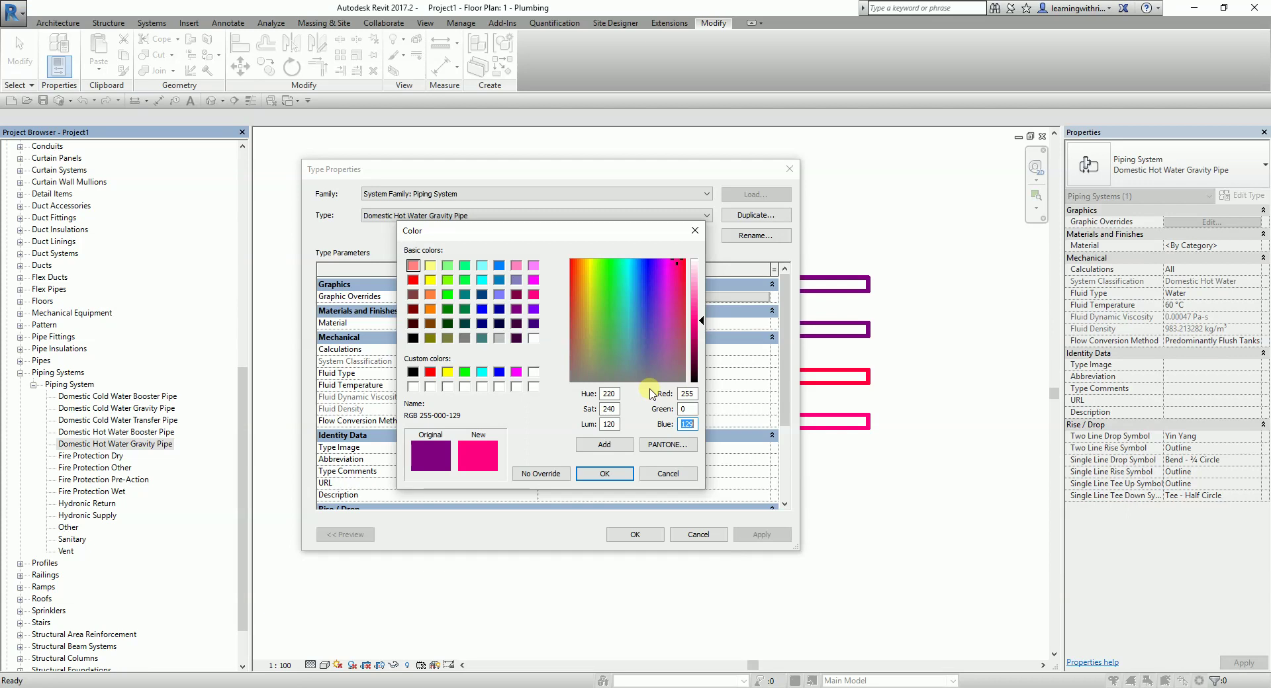
{"action": "type", "text": "63"}
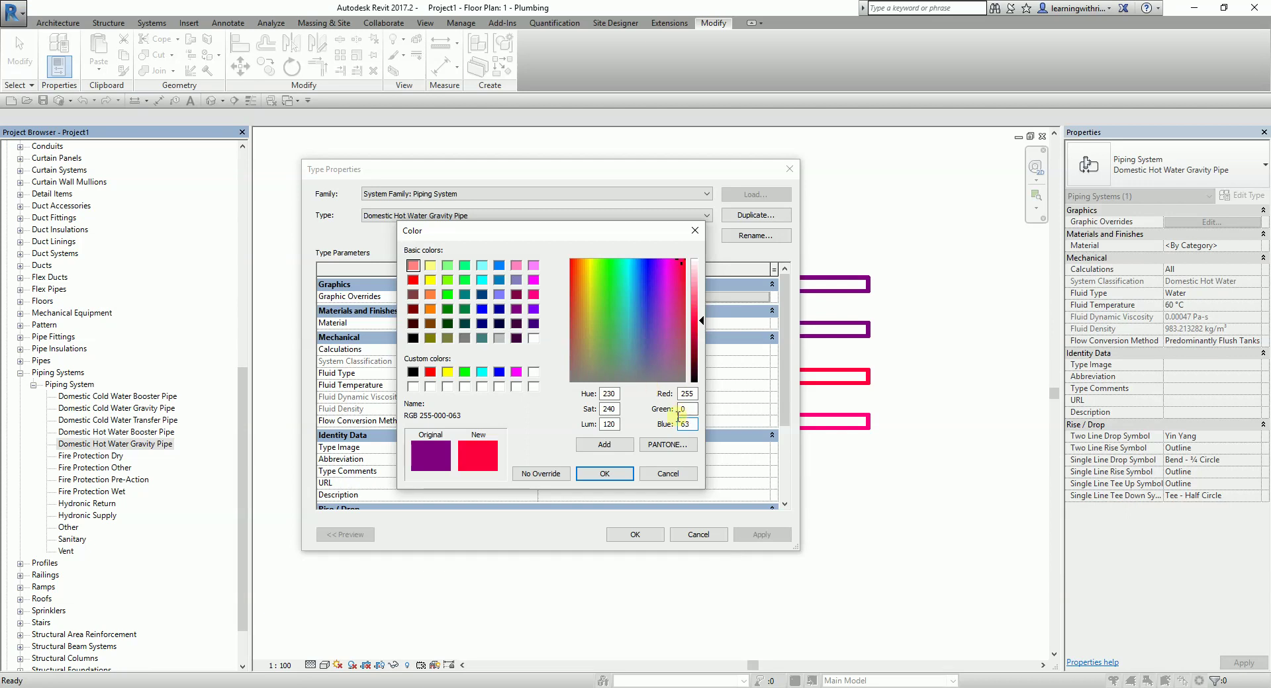
{"action": "left_click", "coordinate": [604, 474]}
{"action": "left_click", "coordinate": [582, 488]}
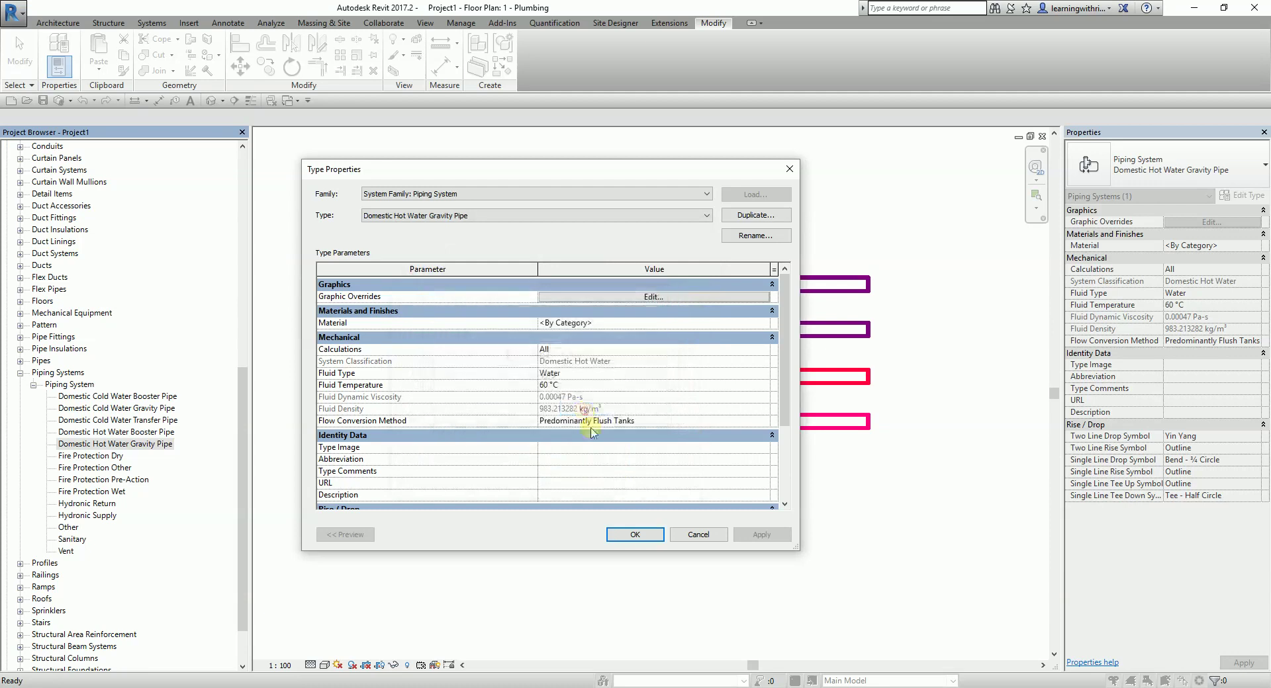
{"action": "left_click", "coordinate": [634, 534]}
Add the Pipe tool to the Quick Access Toolbar.
{"action": "left_click", "coordinate": [152, 23]}
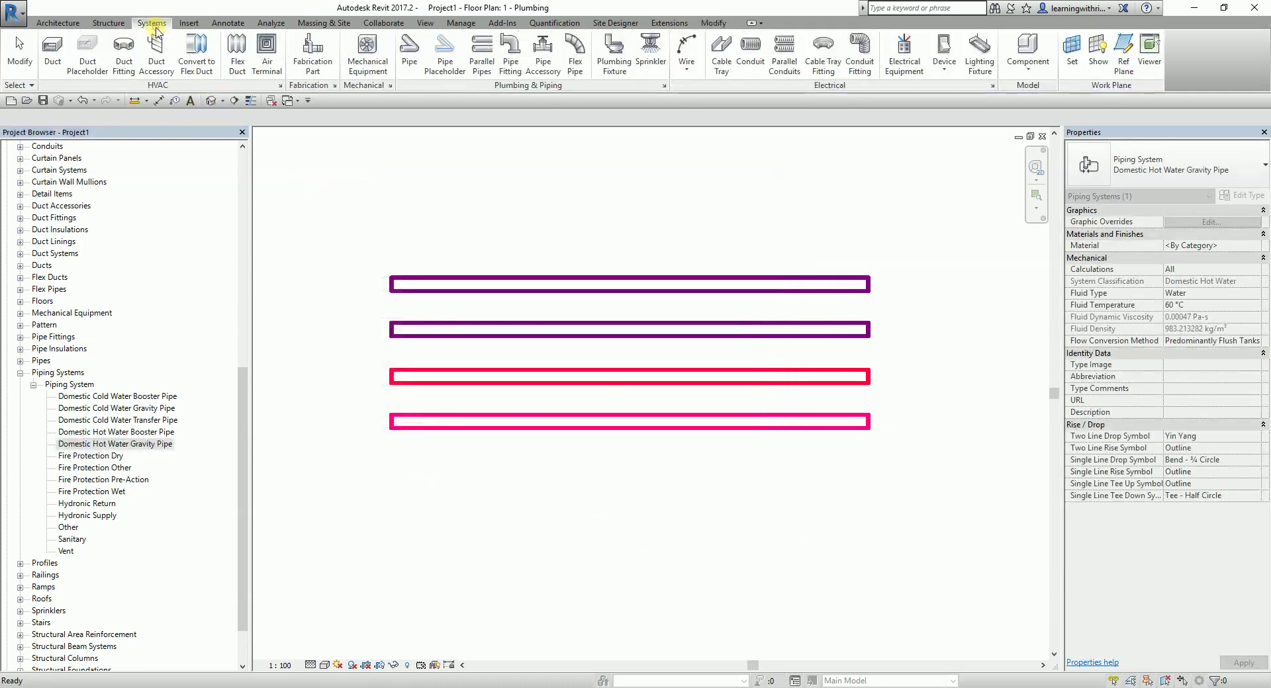
{"action": "left_click", "coordinate": [407, 57]}
{"action": "right_click", "coordinate": [407, 56]}
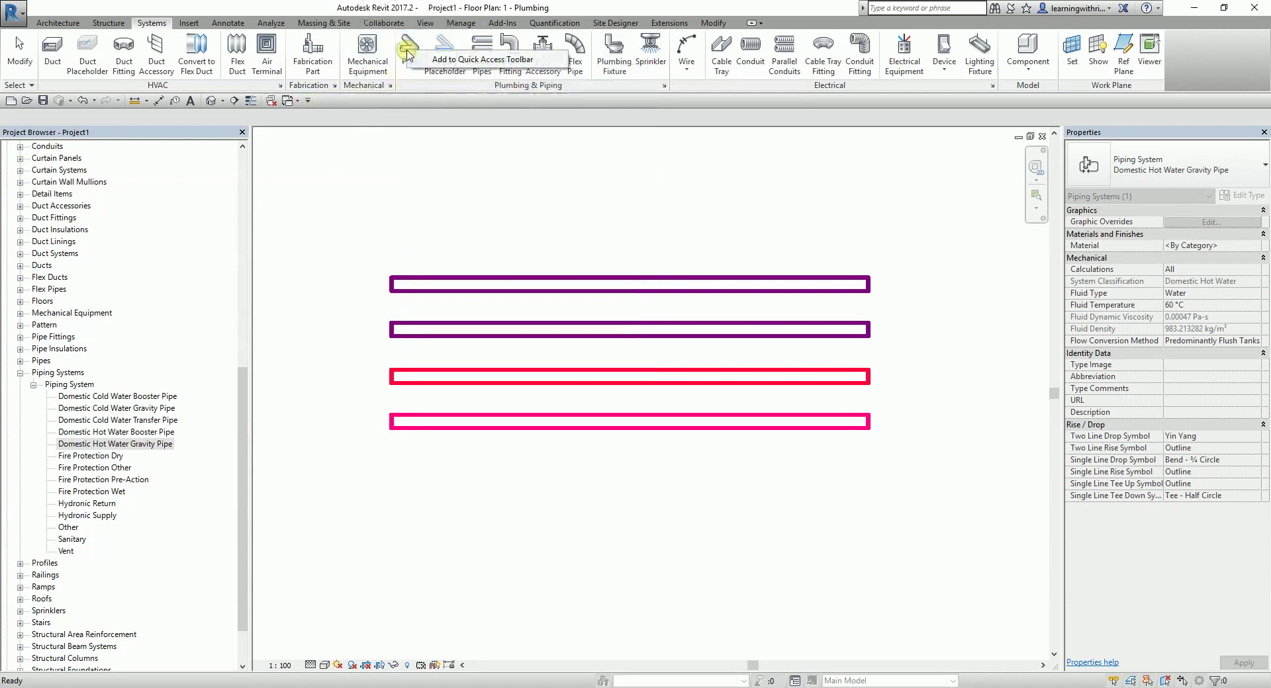
{"action": "left_click", "coordinate": [443, 63]}
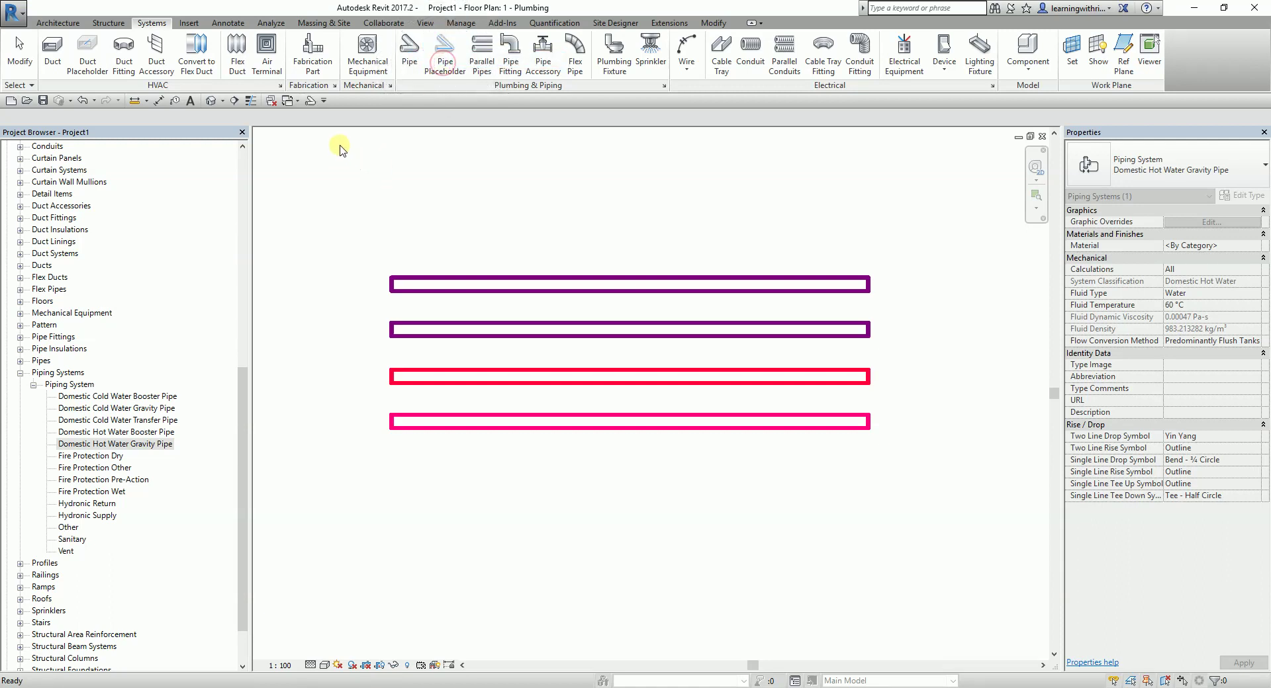
Draw a horizontal pipe with system type Domestic Hot Water Gravity Pipe below the four existing pipes, matching their length.
{"action": "left_click", "coordinate": [310, 101]}
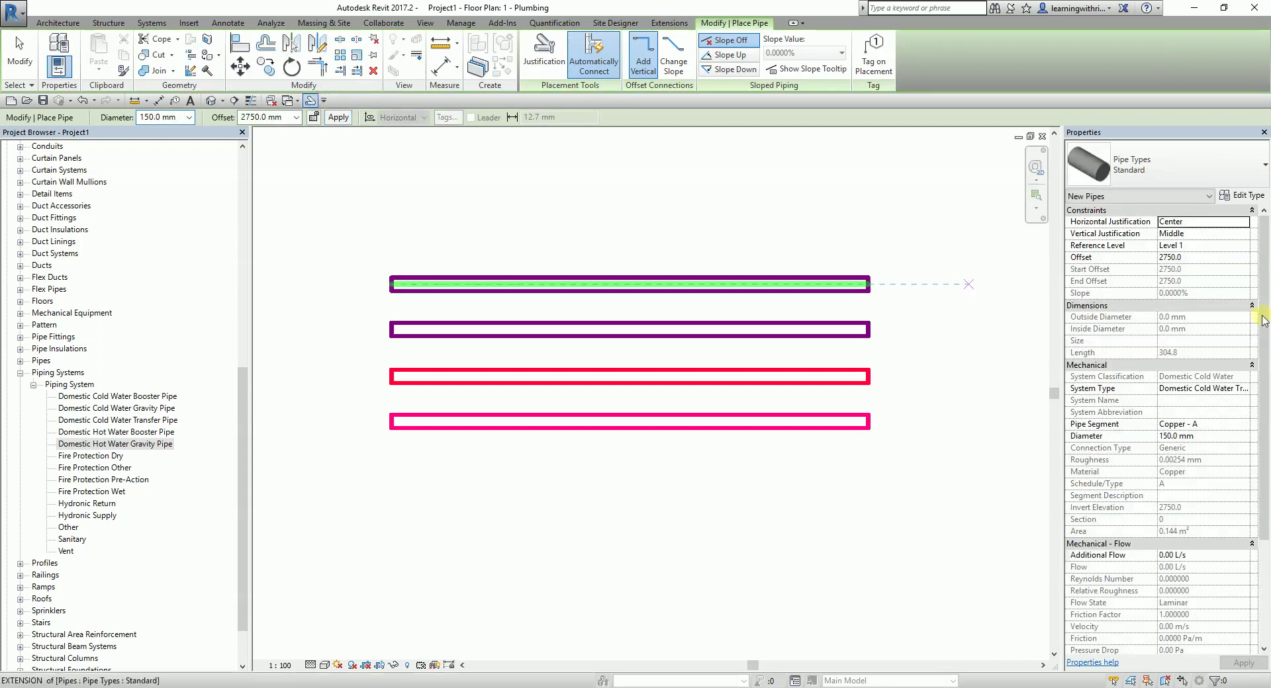
{"action": "left_click", "coordinate": [1242, 392]}
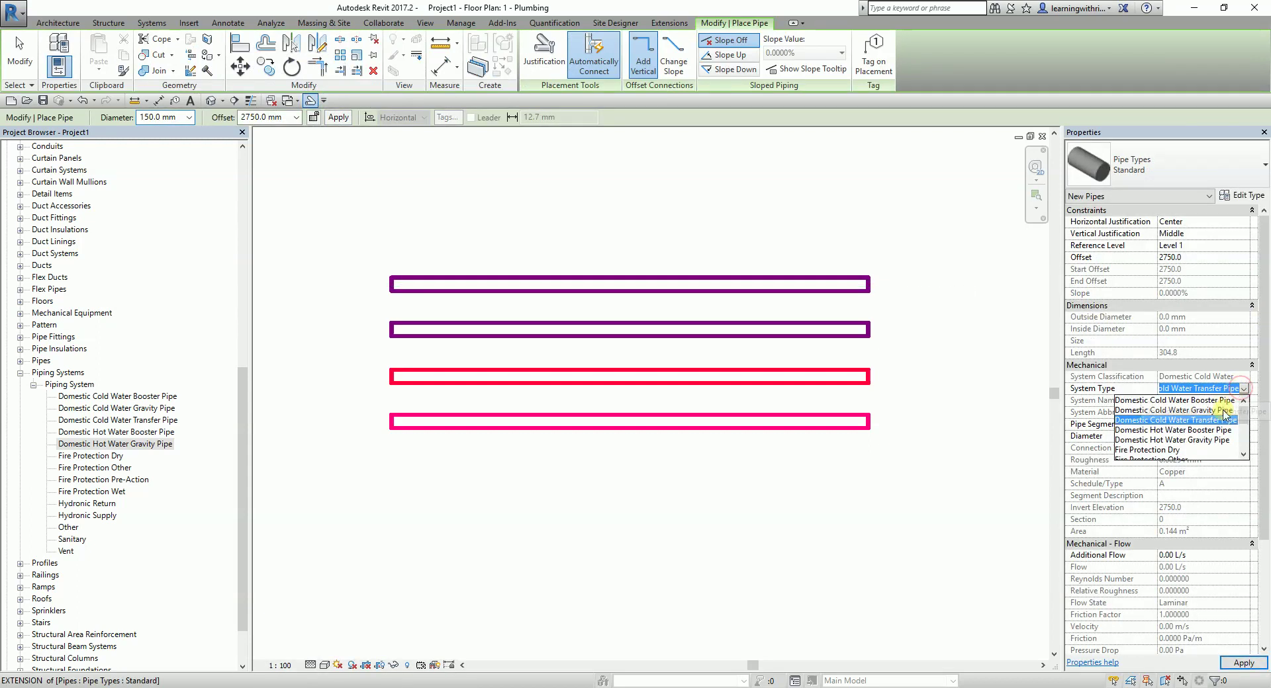
{"action": "left_click", "coordinate": [1192, 441]}
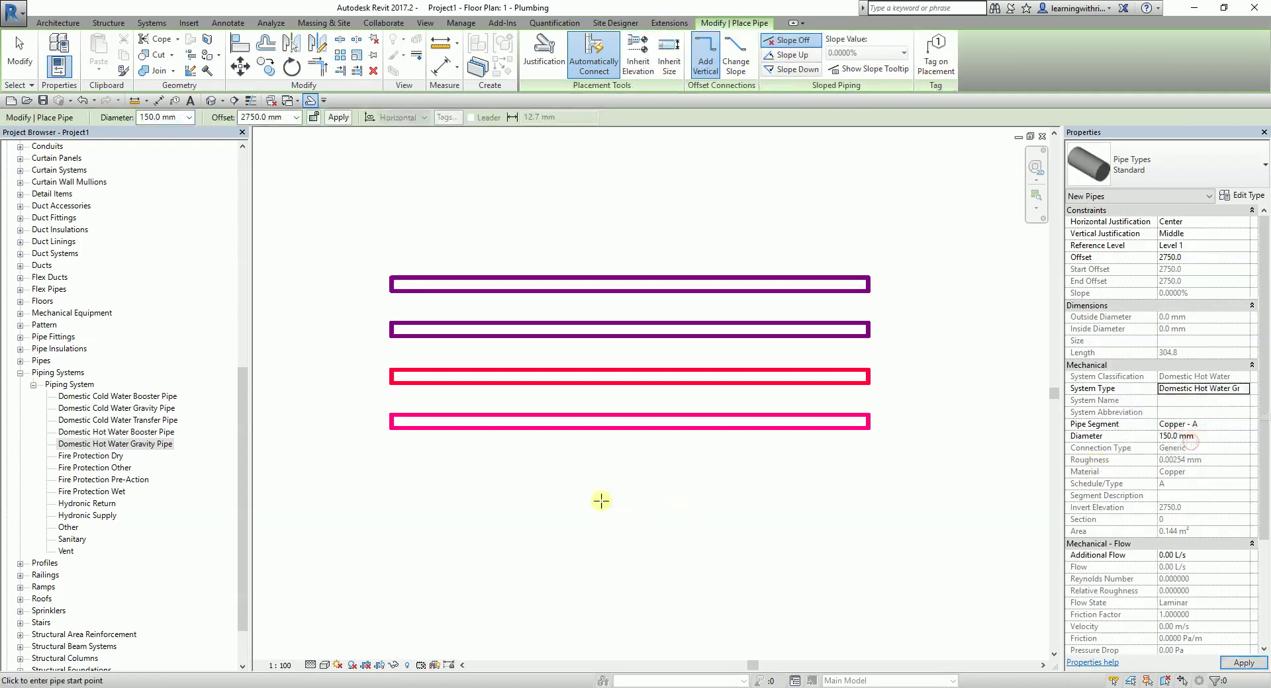
{"action": "left_click", "coordinate": [394, 476]}
{"action": "left_click", "coordinate": [867, 476]}
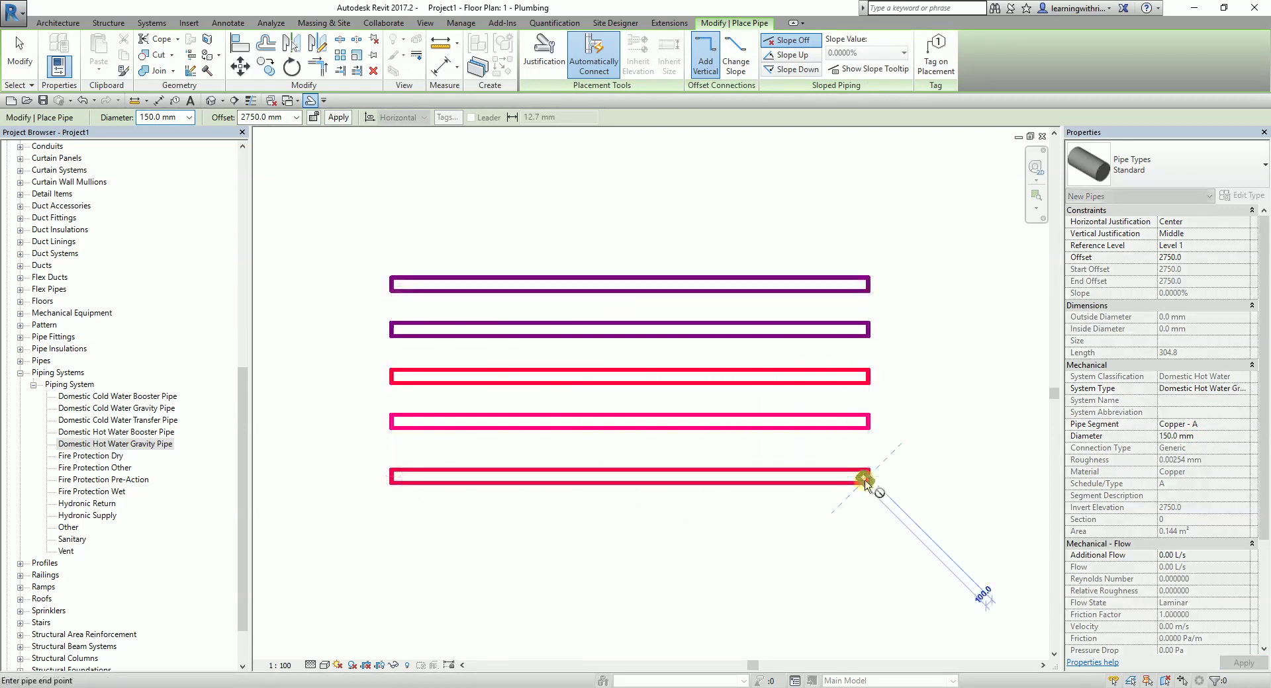
{"action": "right_click", "coordinate": [917, 387]}
{"action": "left_click", "coordinate": [945, 400]}
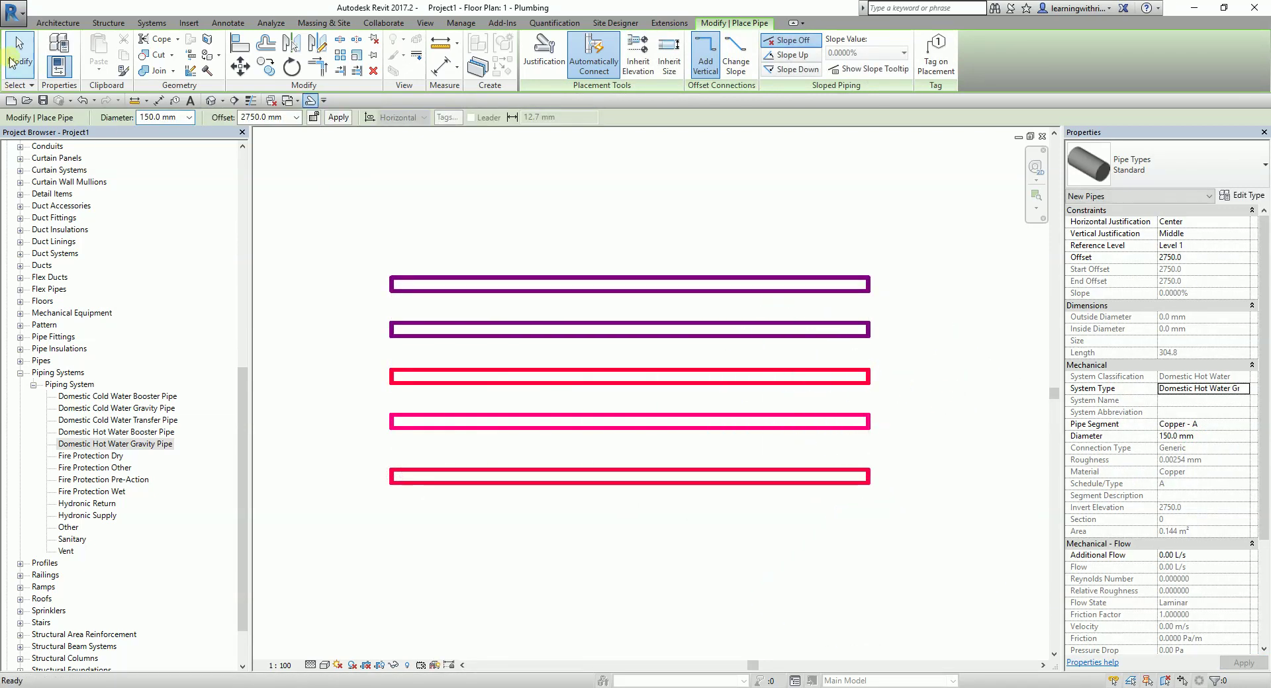
{"action": "key", "text": "Escape"}
Duplicate the Domestic Hot Water Gravity Pipe system type and rename the copy as "Domestic Hot Water Return Pipe".
{"action": "right_click", "coordinate": [120, 444]}
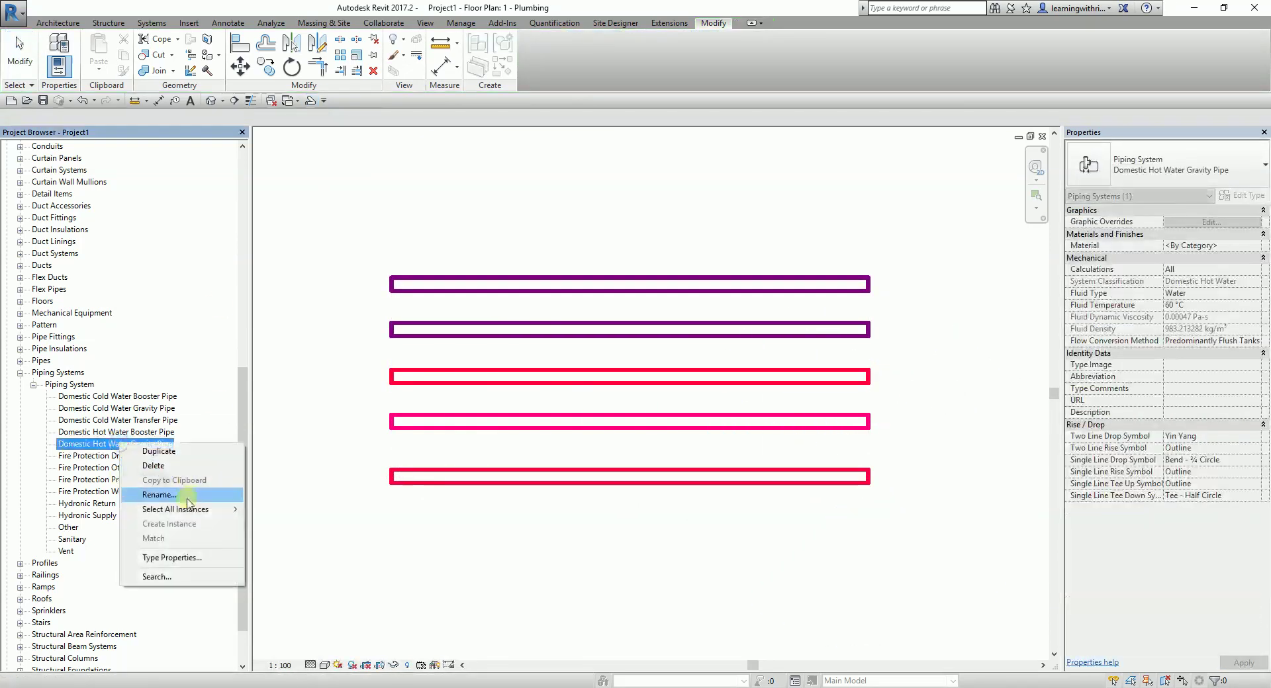
{"action": "left_click", "coordinate": [178, 456]}
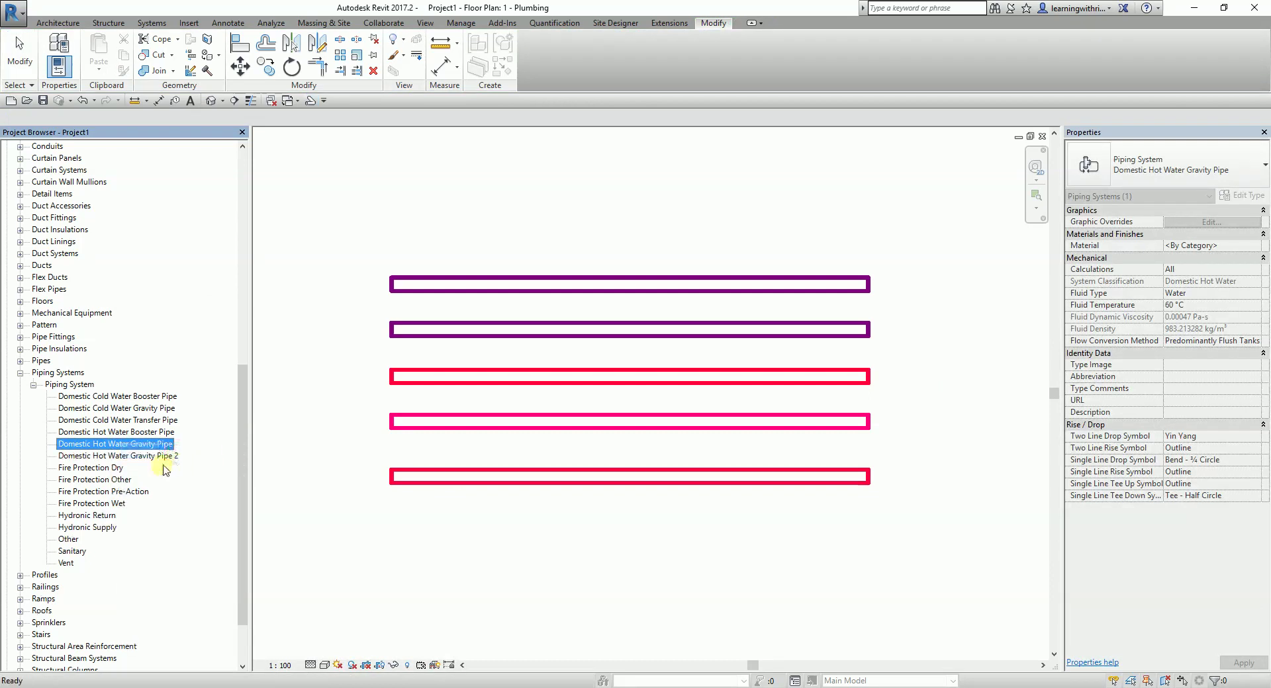
{"action": "left_click", "coordinate": [163, 457]}
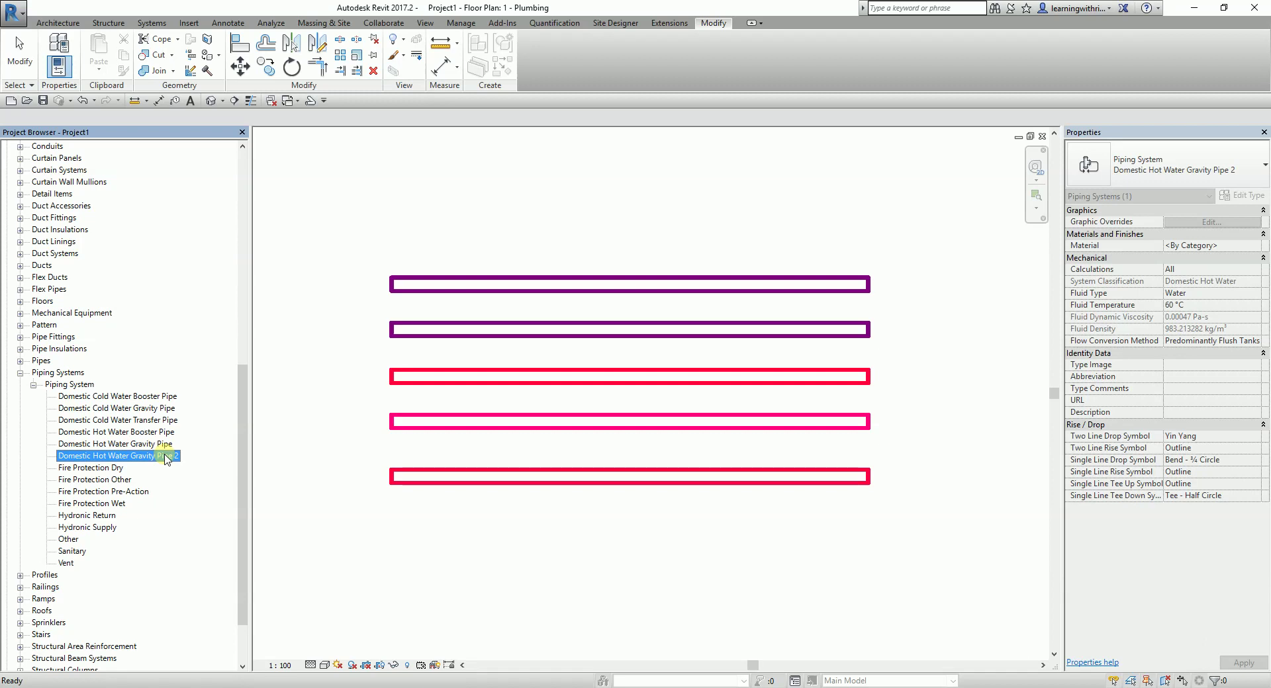
{"action": "left_click", "coordinate": [165, 457]}
{"action": "left_click", "coordinate": [133, 457]}
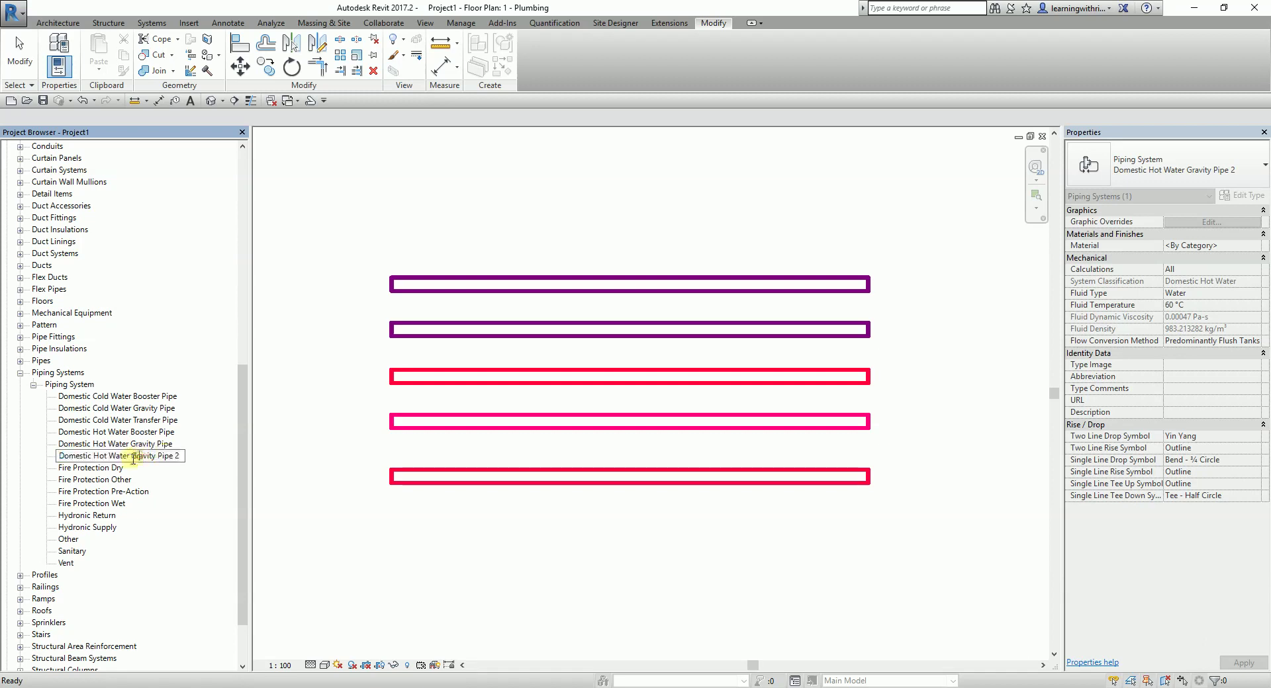
{"action": "type", "text": "Return"}
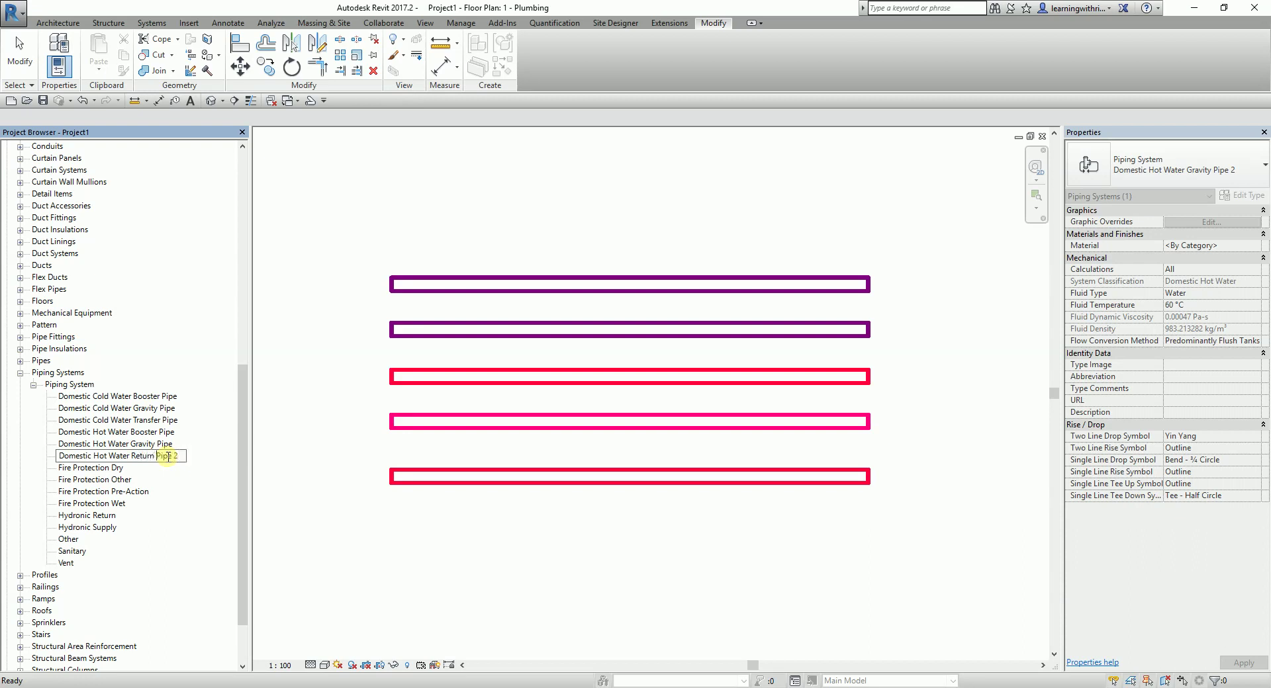
{"action": "key", "text": "Return"}
Override the line color of the Domestic Hot Water Return Pipe system type with RGB 255-127-000.
{"action": "double_click", "coordinate": [161, 456]}
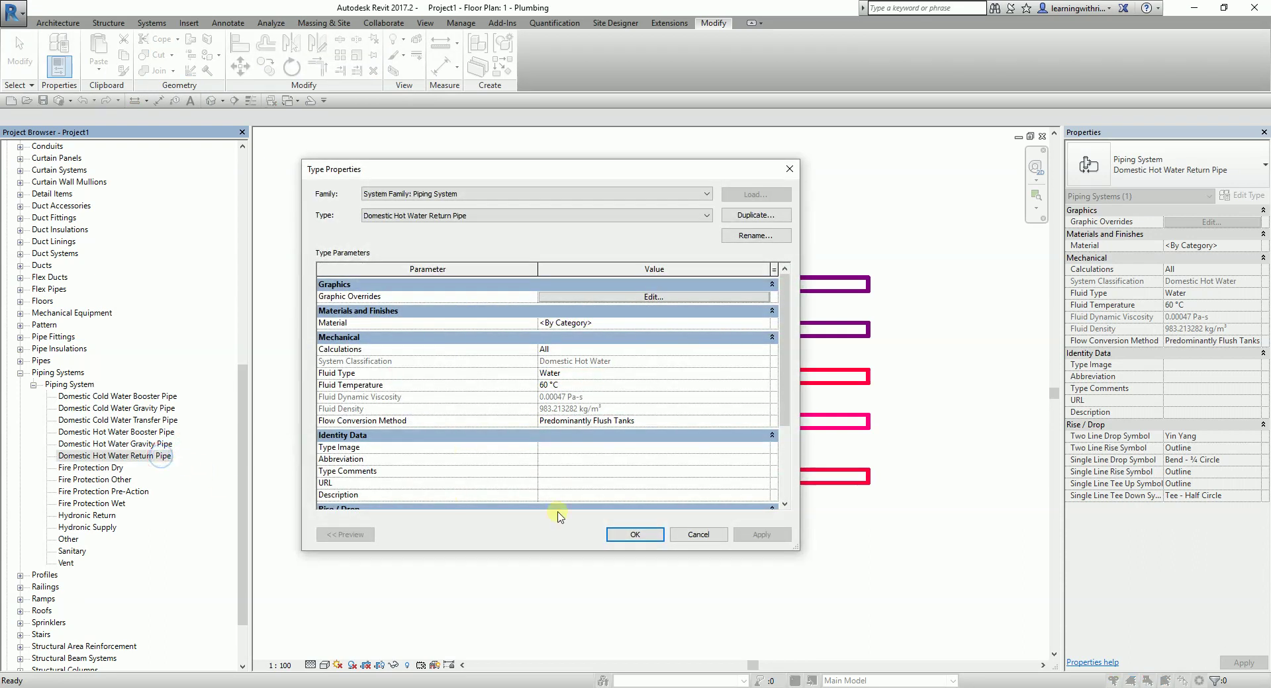
{"action": "left_click", "coordinate": [613, 297]}
{"action": "left_click", "coordinate": [563, 364]}
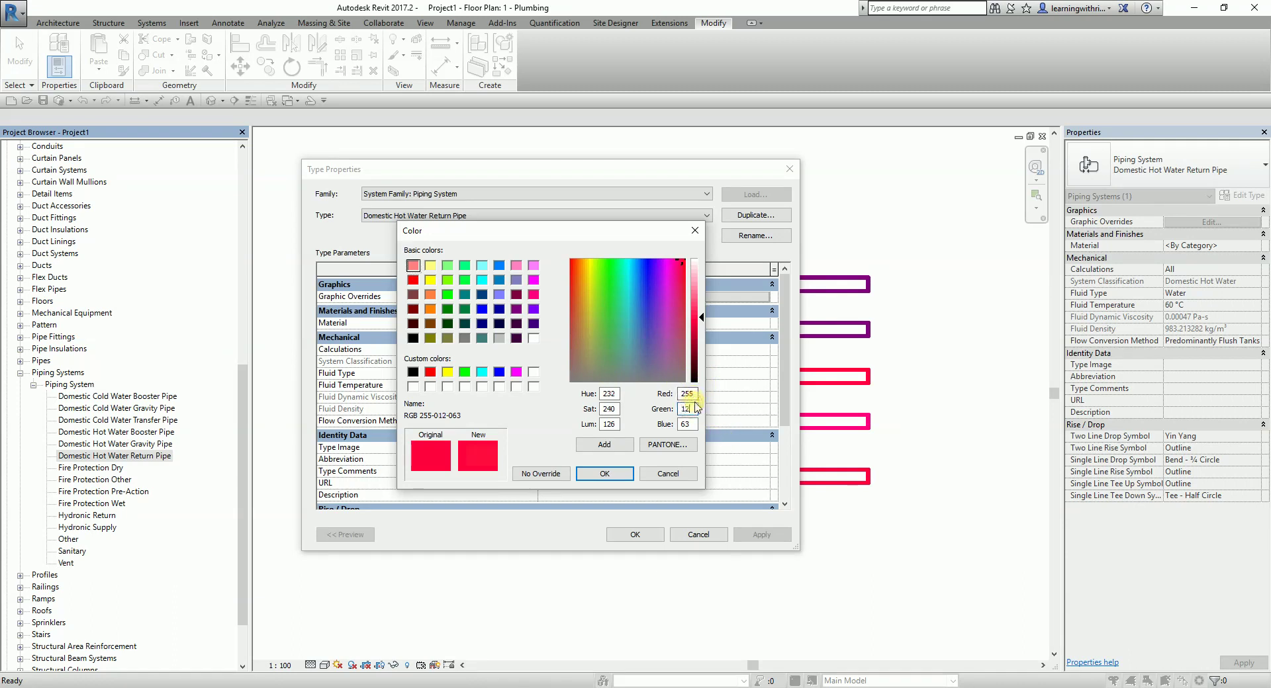
{"action": "type", "text": "7"}
{"action": "type", "text": "0"}
{"action": "left_click", "coordinate": [605, 474]}
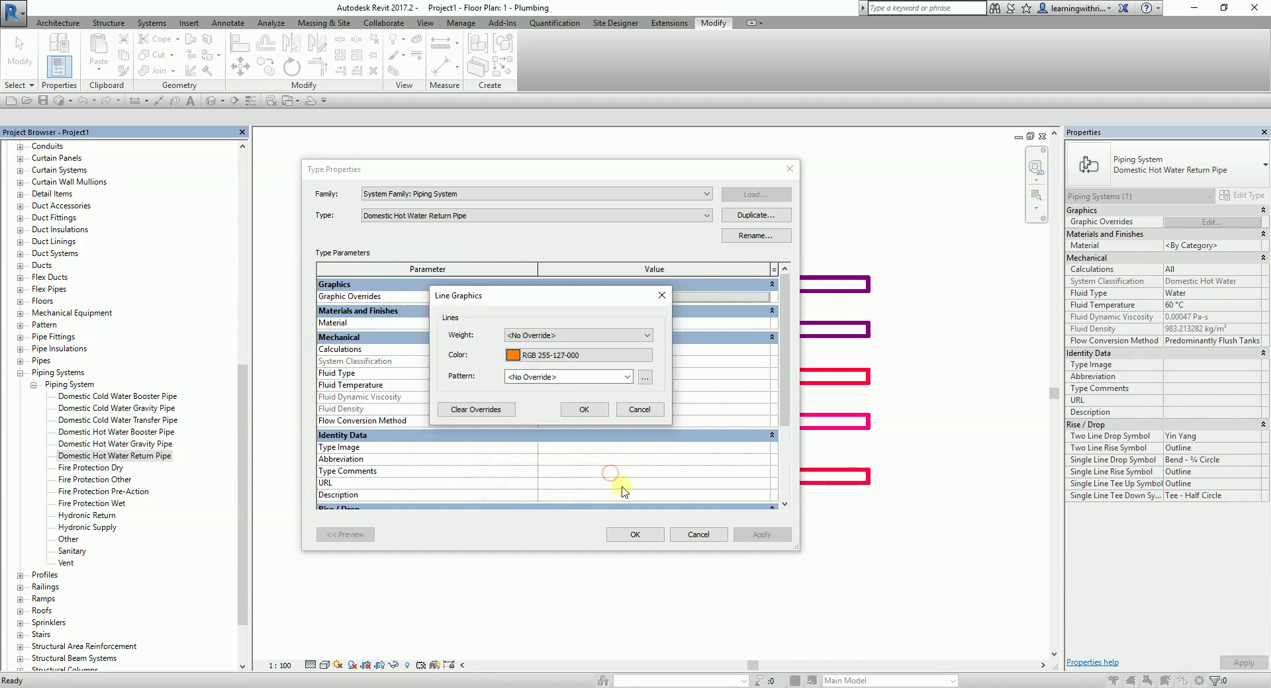
{"action": "left_click", "coordinate": [584, 409]}
{"action": "left_click", "coordinate": [635, 535]}
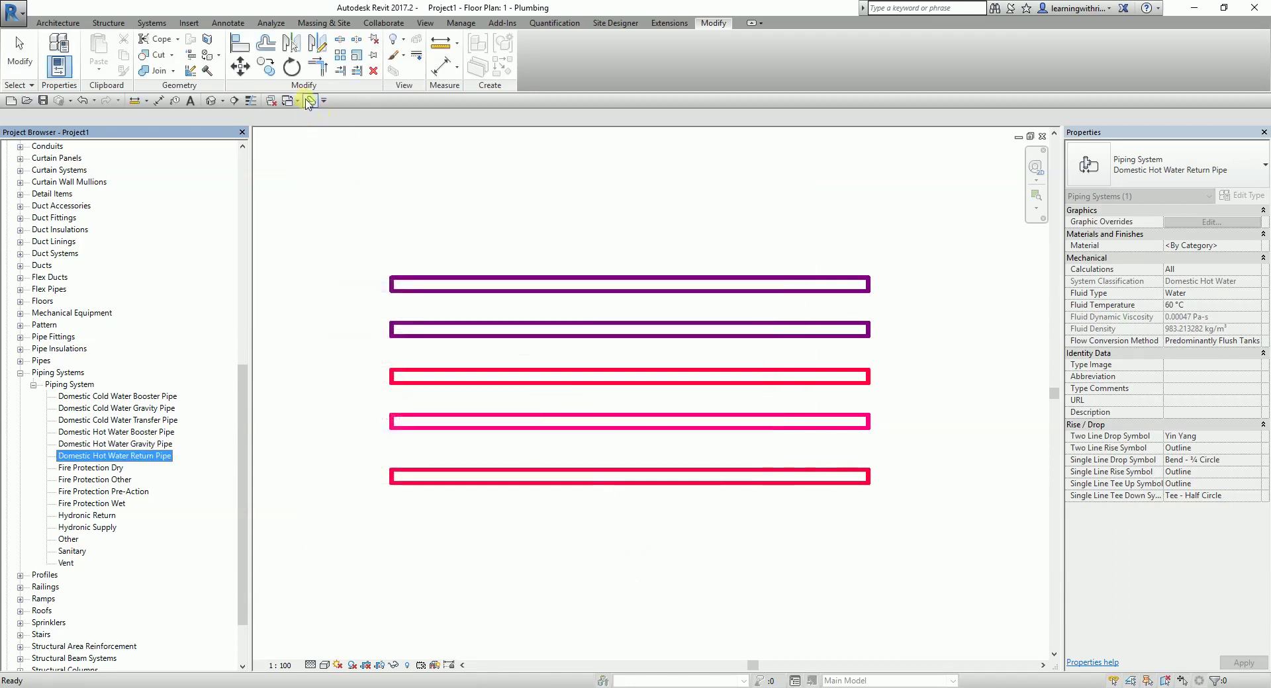
Draw a horizontal pipe with system type Domestic Hot Water Return Pipe below the five existing pipes, matching their length.
{"action": "left_click", "coordinate": [311, 100]}
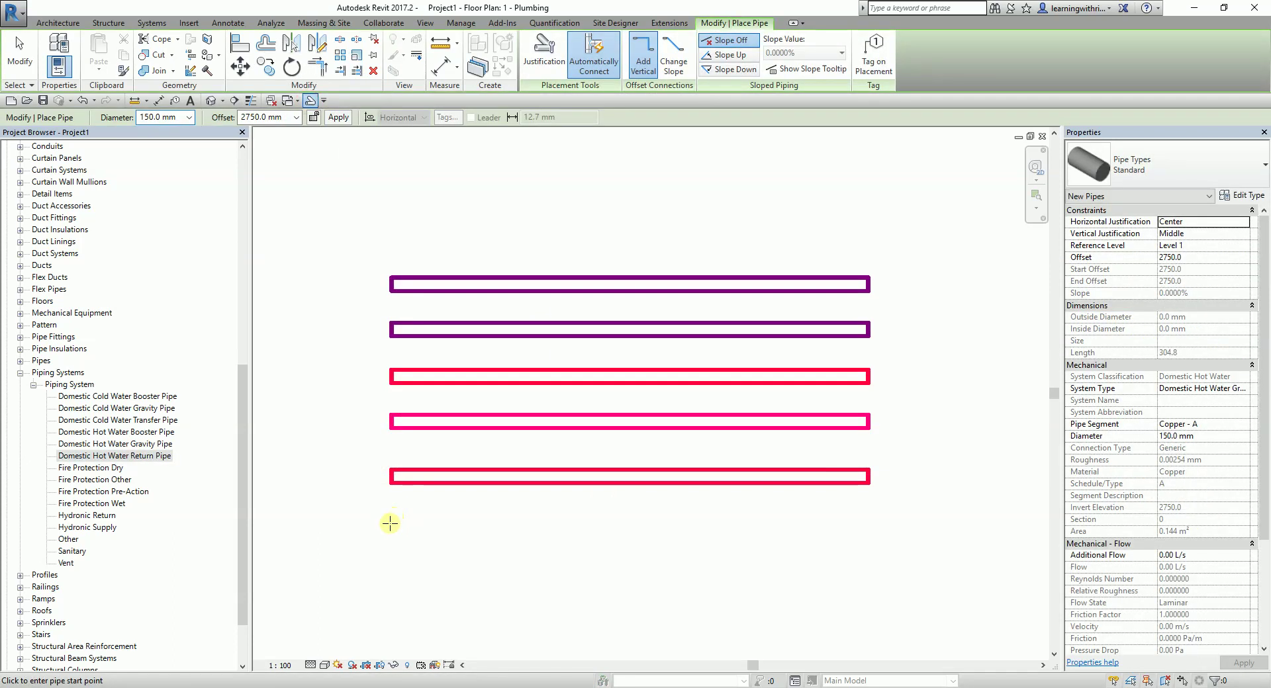
{"action": "left_click", "coordinate": [389, 530]}
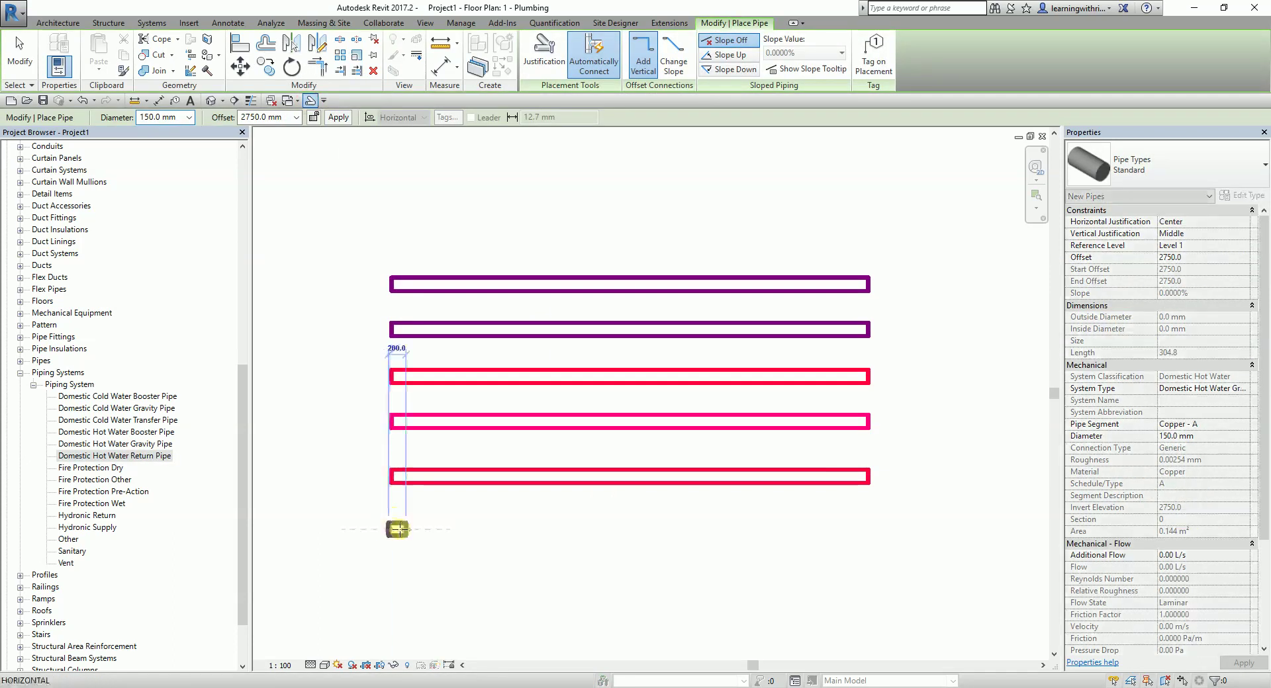
{"action": "key", "text": "Escape"}
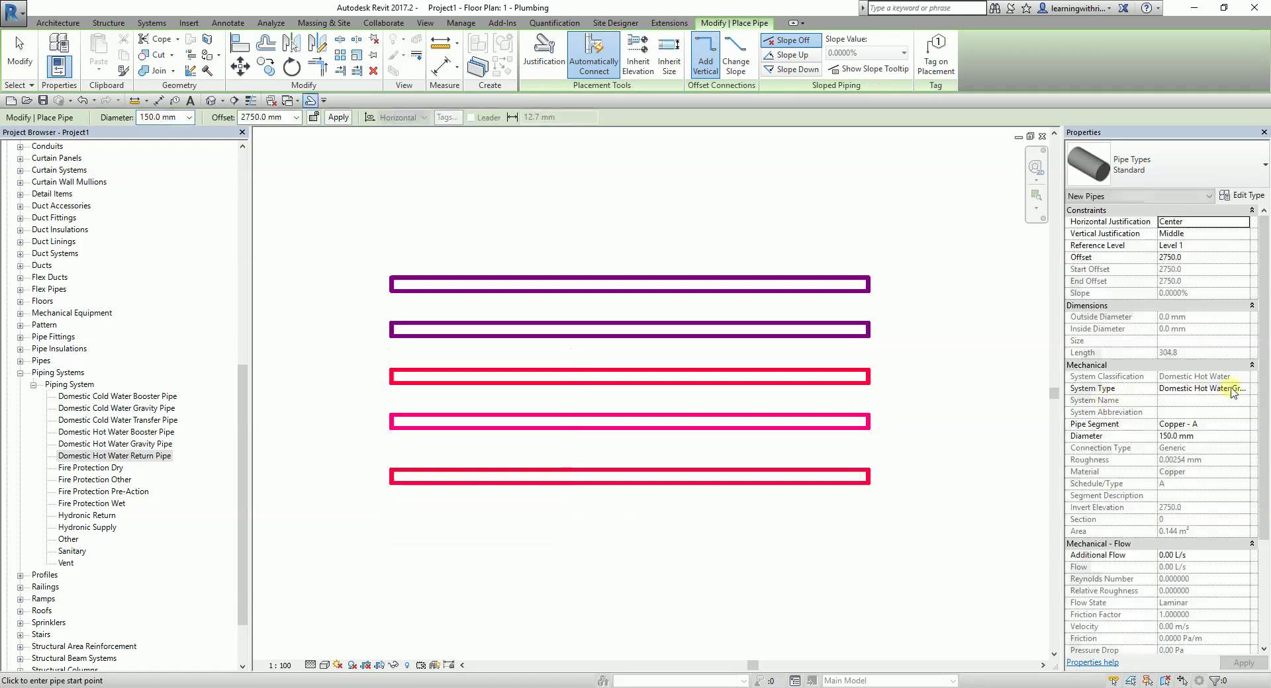
{"action": "left_click", "coordinate": [1244, 389]}
{"action": "left_click", "coordinate": [1243, 389]}
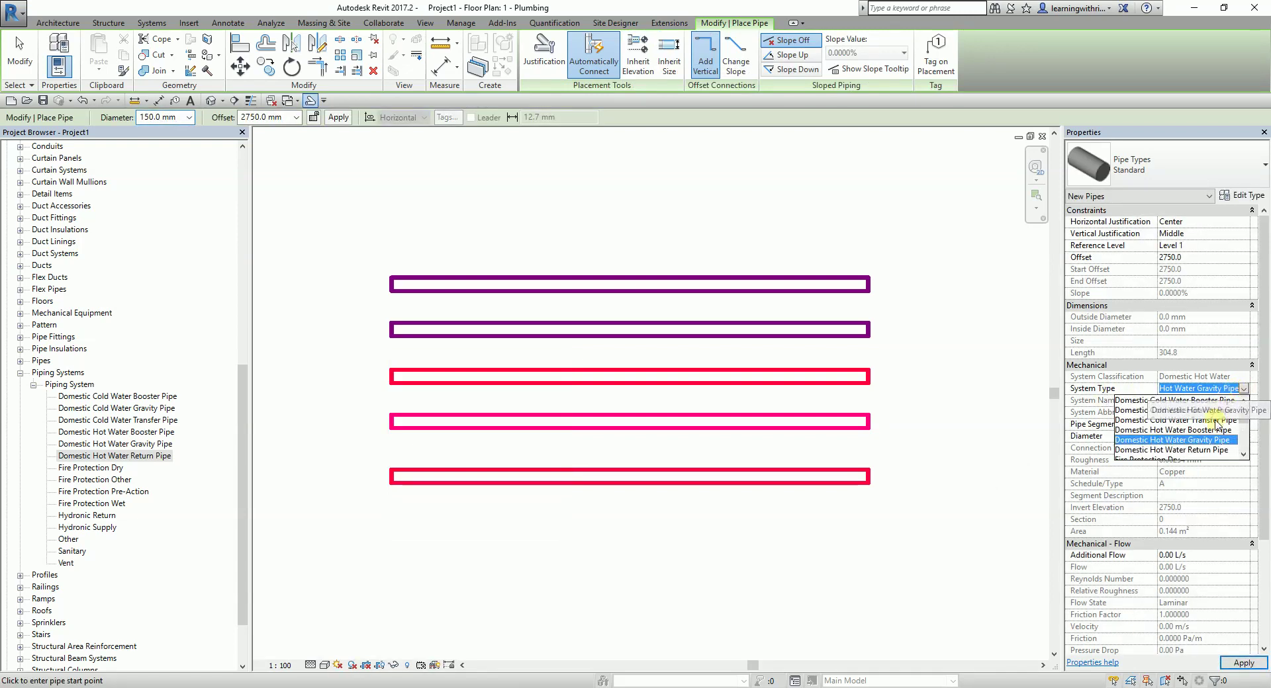
{"action": "left_click", "coordinate": [1172, 450]}
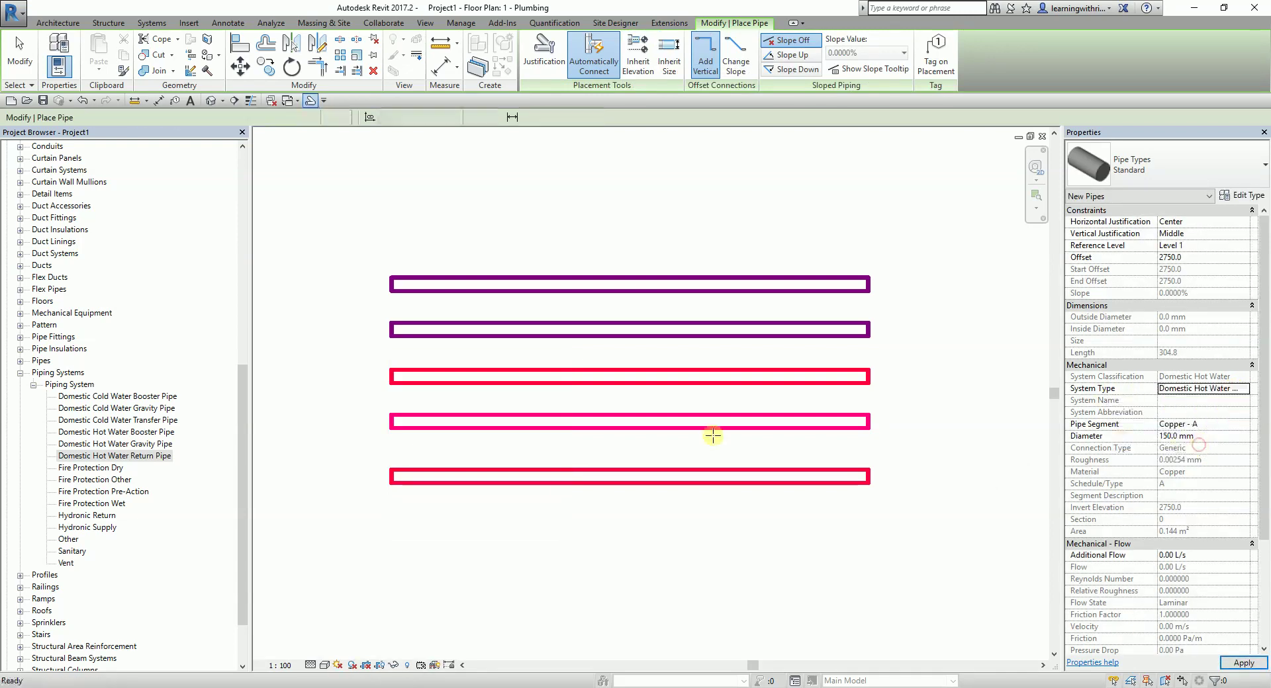
{"action": "left_click", "coordinate": [390, 530]}
{"action": "left_click", "coordinate": [869, 527]}
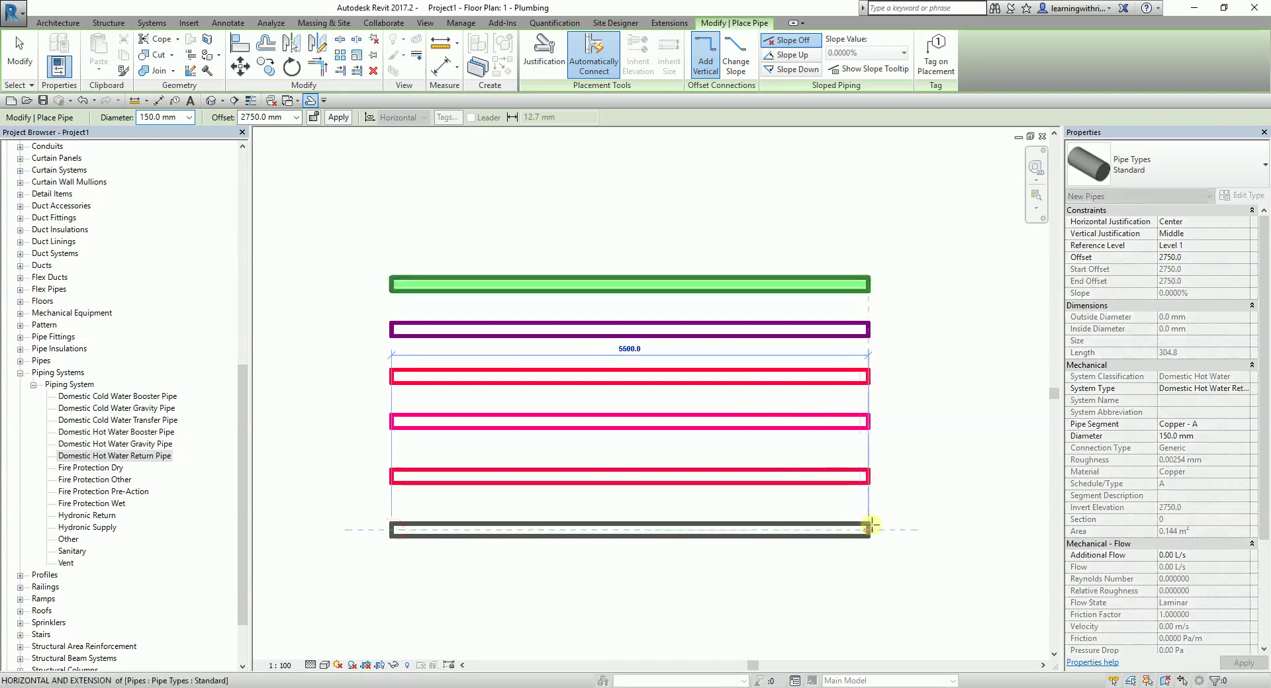
{"action": "left_click", "coordinate": [20, 55]}
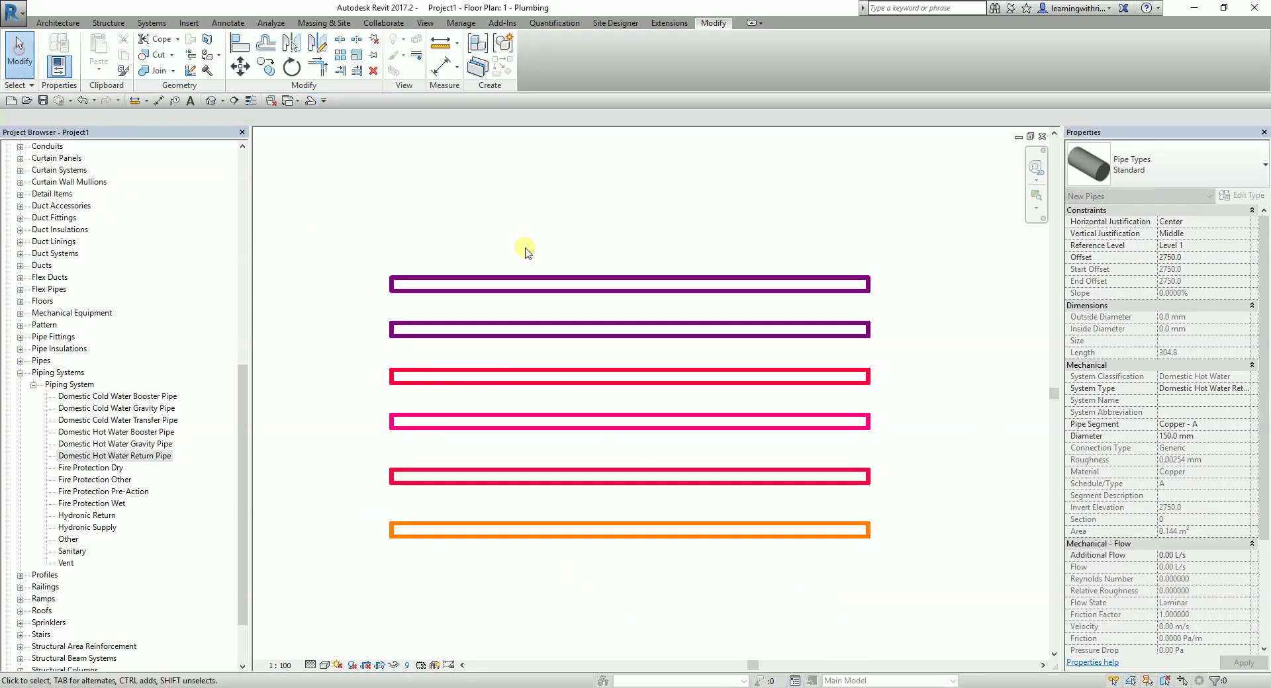
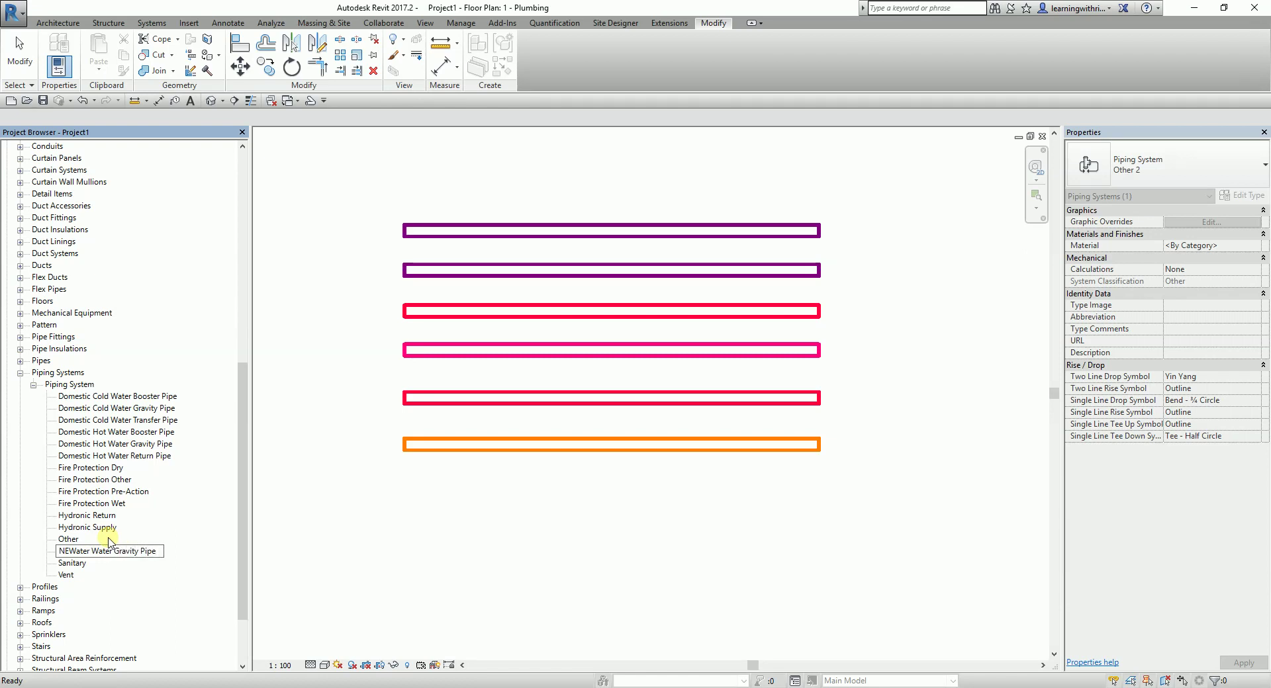
Name the copied Other system type "NEWater Water Gravity Pipe" and override its line color with RGB 255-000-063.
{"action": "key", "text": "Return"}
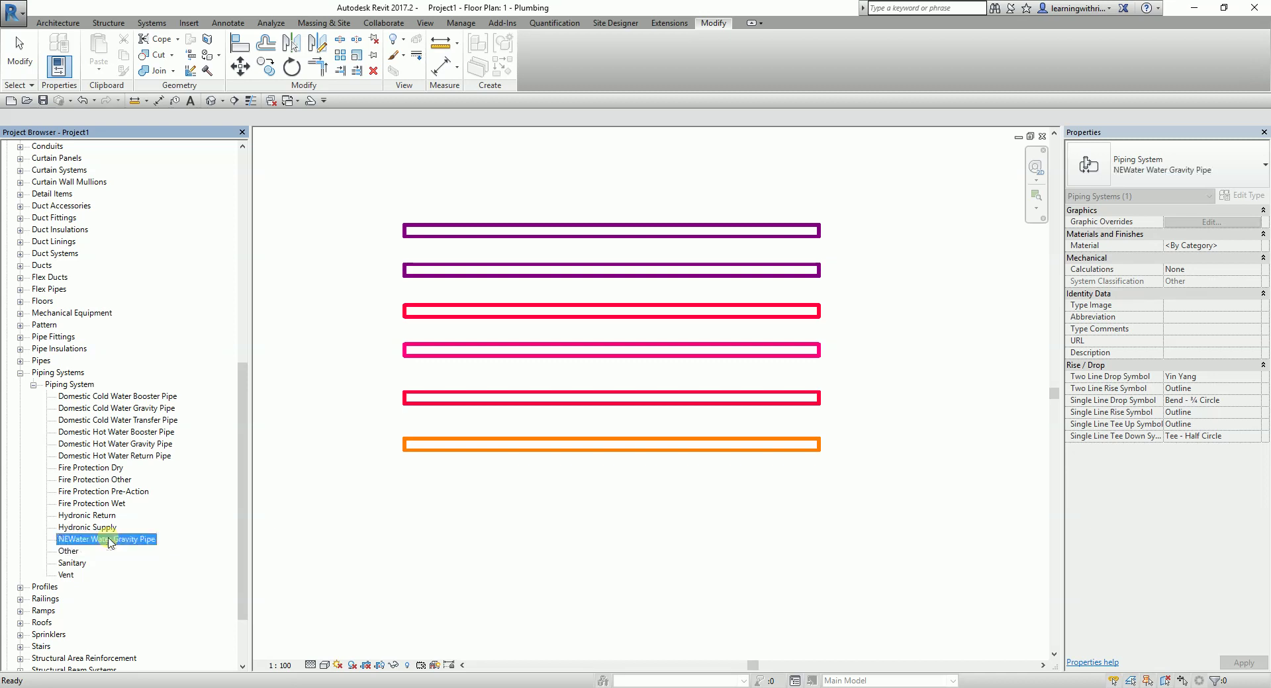
{"action": "right_click", "coordinate": [113, 546]}
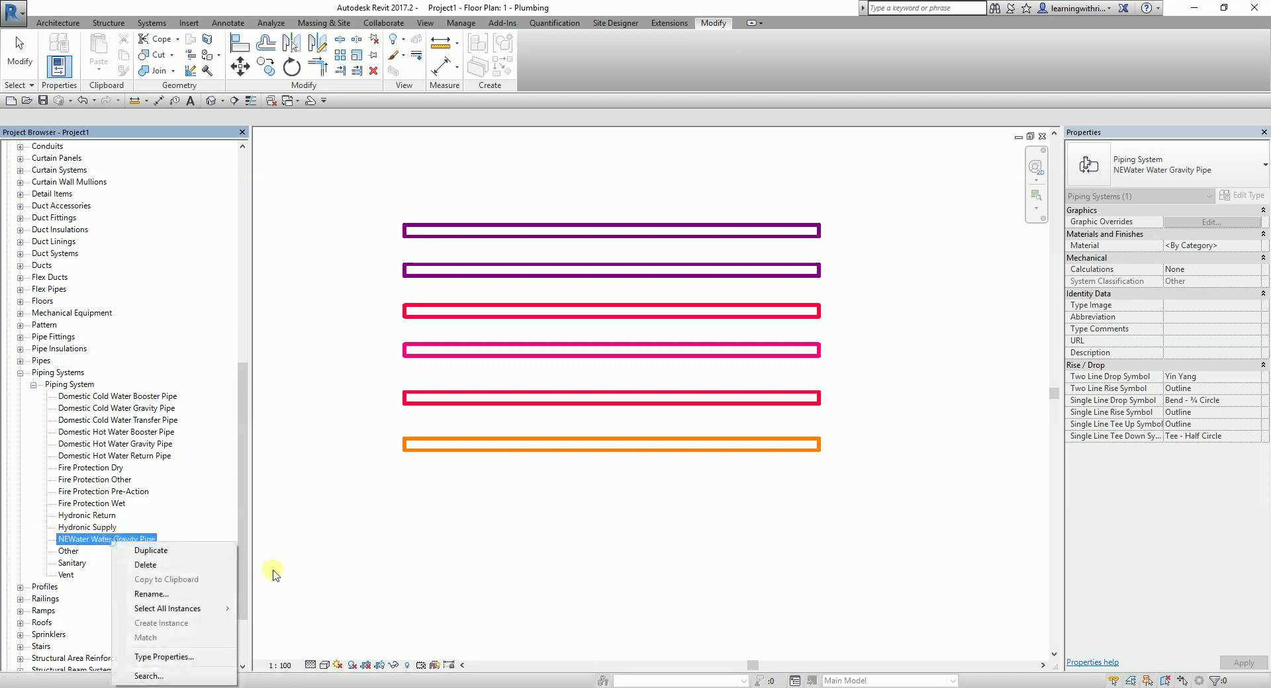
{"action": "left_click", "coordinate": [180, 654]}
{"action": "left_click", "coordinate": [601, 296]}
{"action": "left_click", "coordinate": [577, 361]}
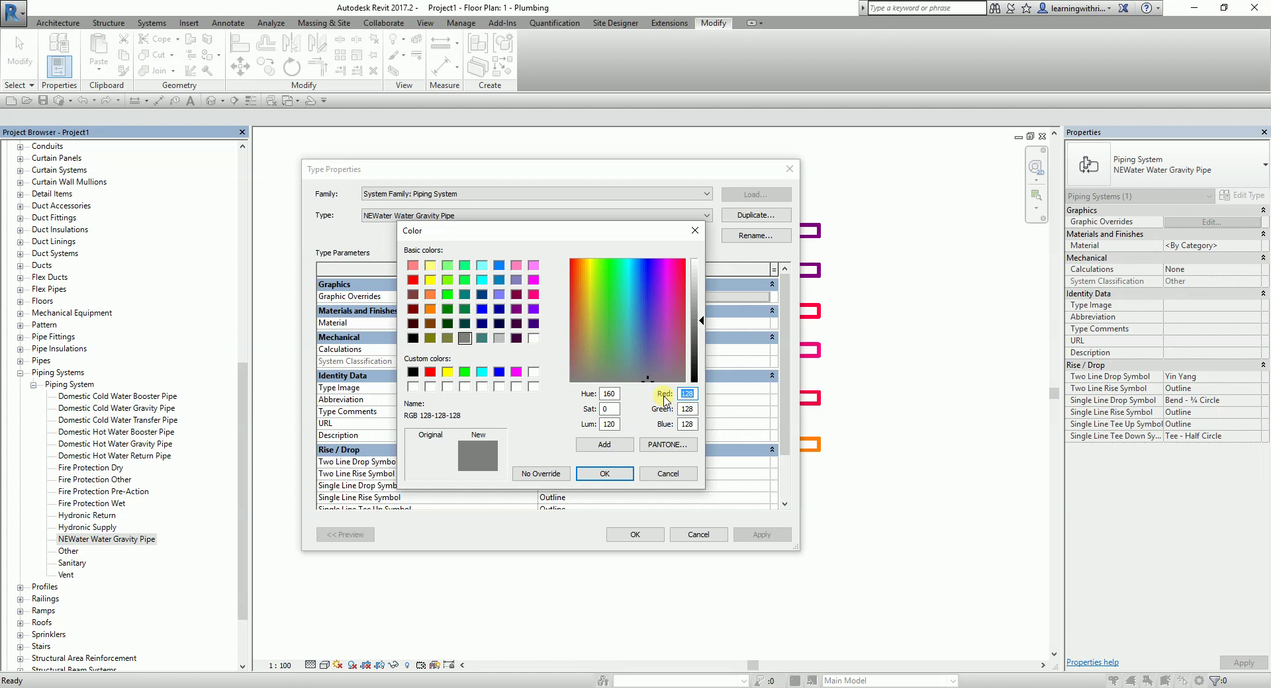
{"action": "type", "text": "255"}
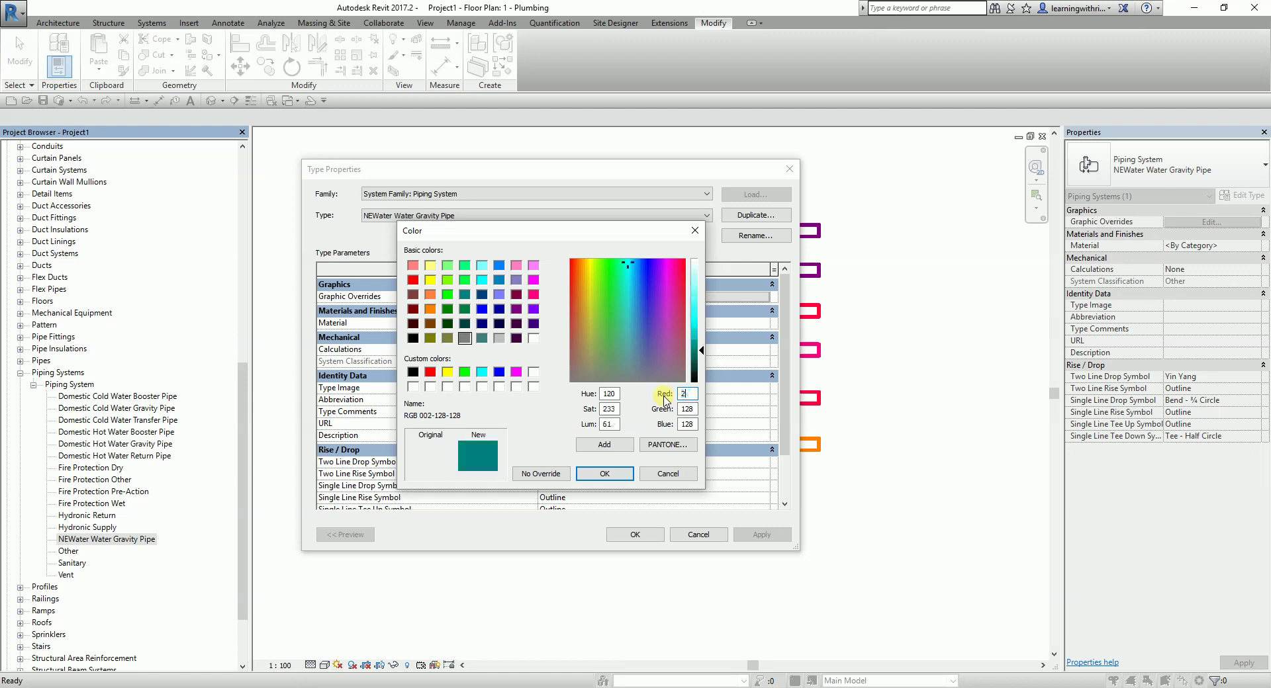
{"action": "type", "text": "0"}
{"action": "key", "text": "Tab"}
{"action": "type", "text": "6"}
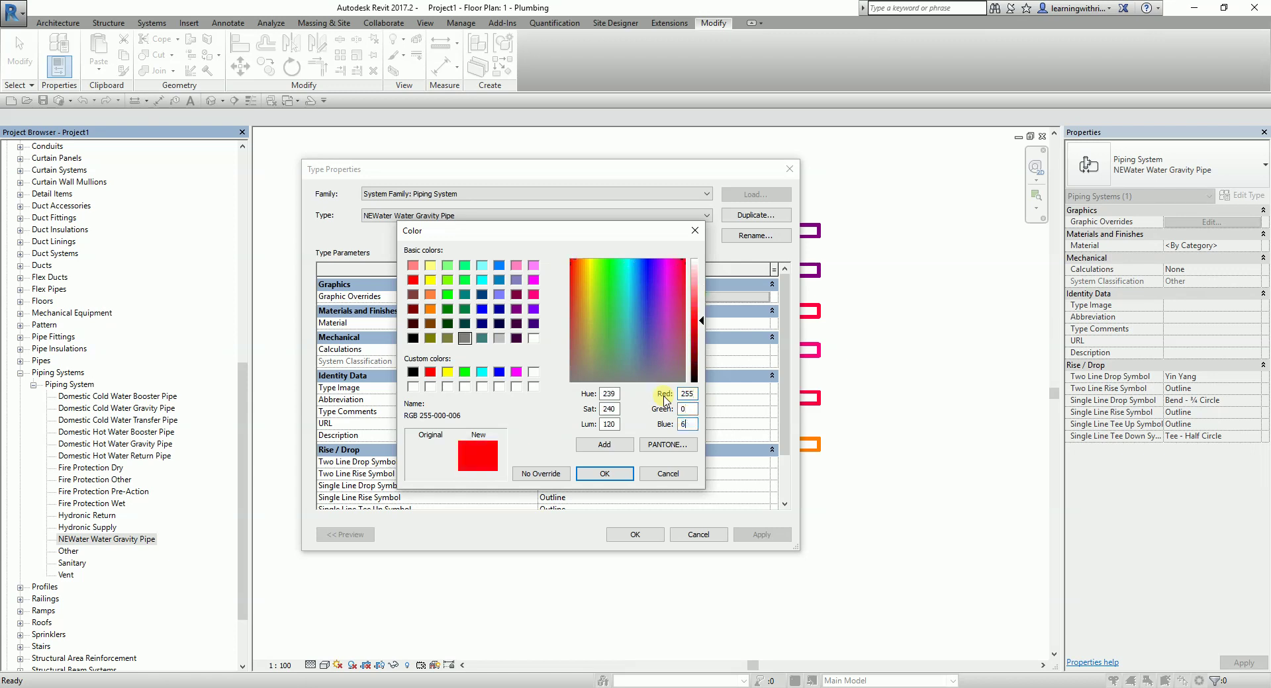
{"action": "left_click", "coordinate": [605, 474]}
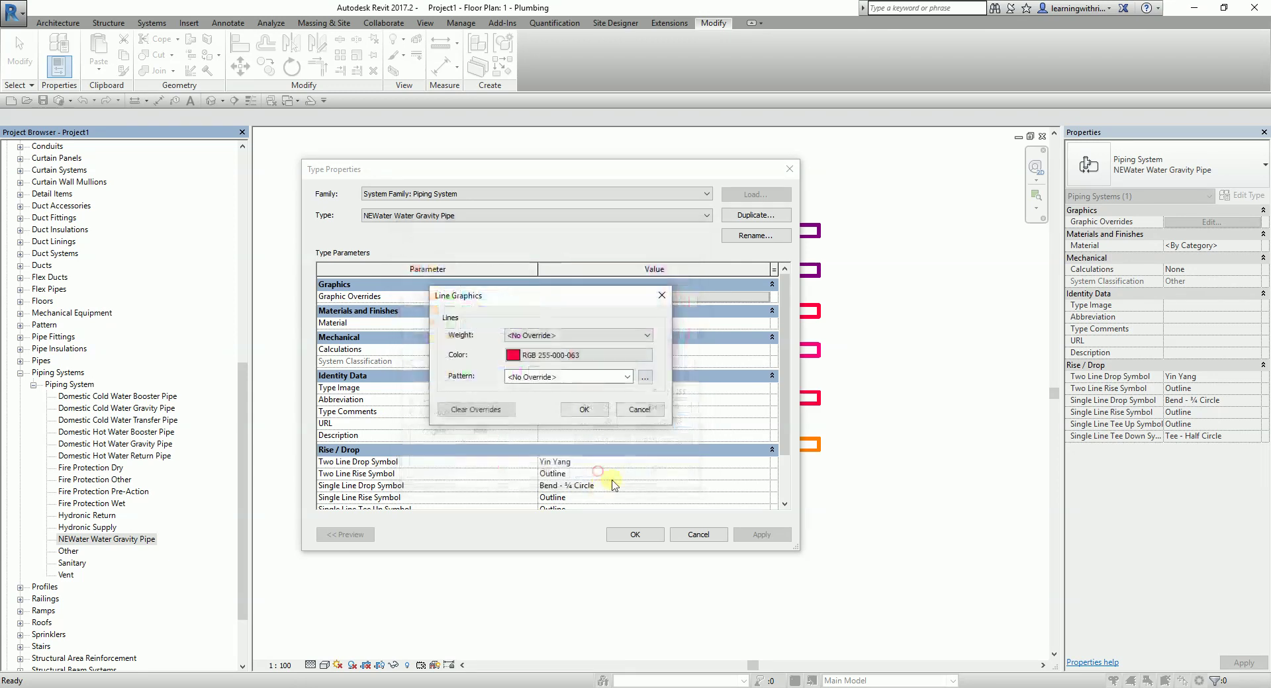
{"action": "left_click", "coordinate": [589, 485]}
{"action": "left_click", "coordinate": [635, 535]}
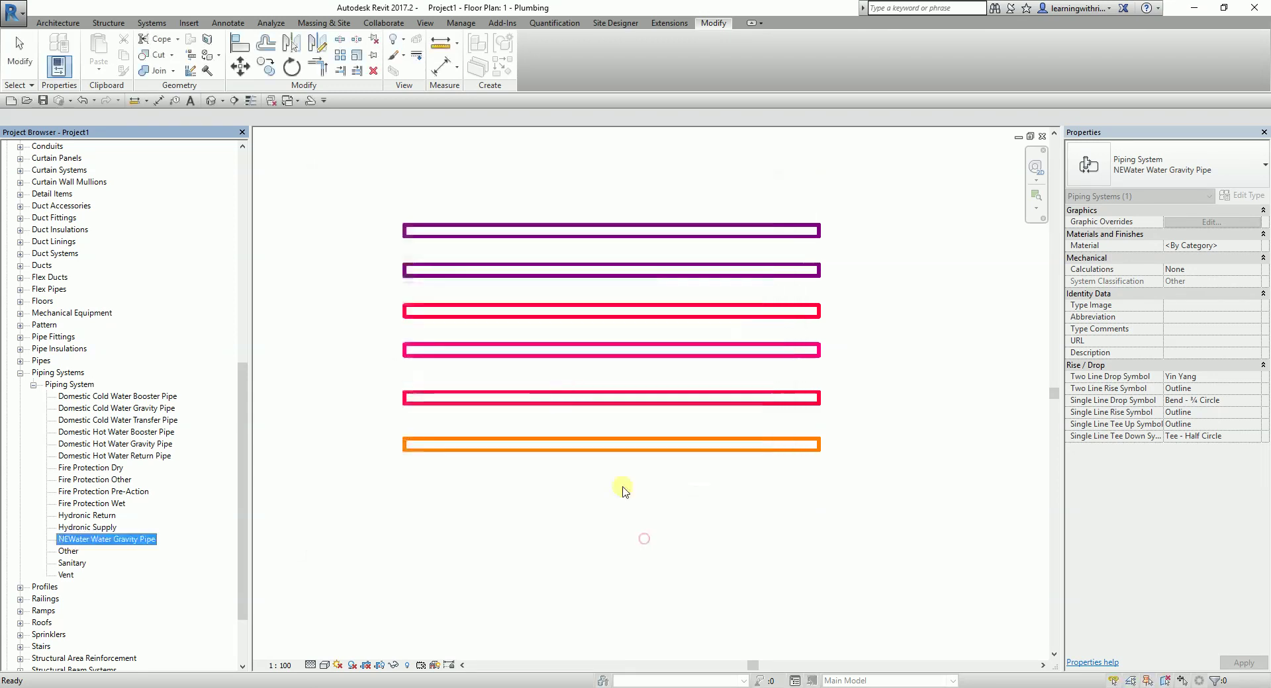
Draw a horizontal pipe with system type NEWater Water Gravity Pipe below the orange pipe, matching the length of the others.
{"action": "left_click", "coordinate": [310, 101]}
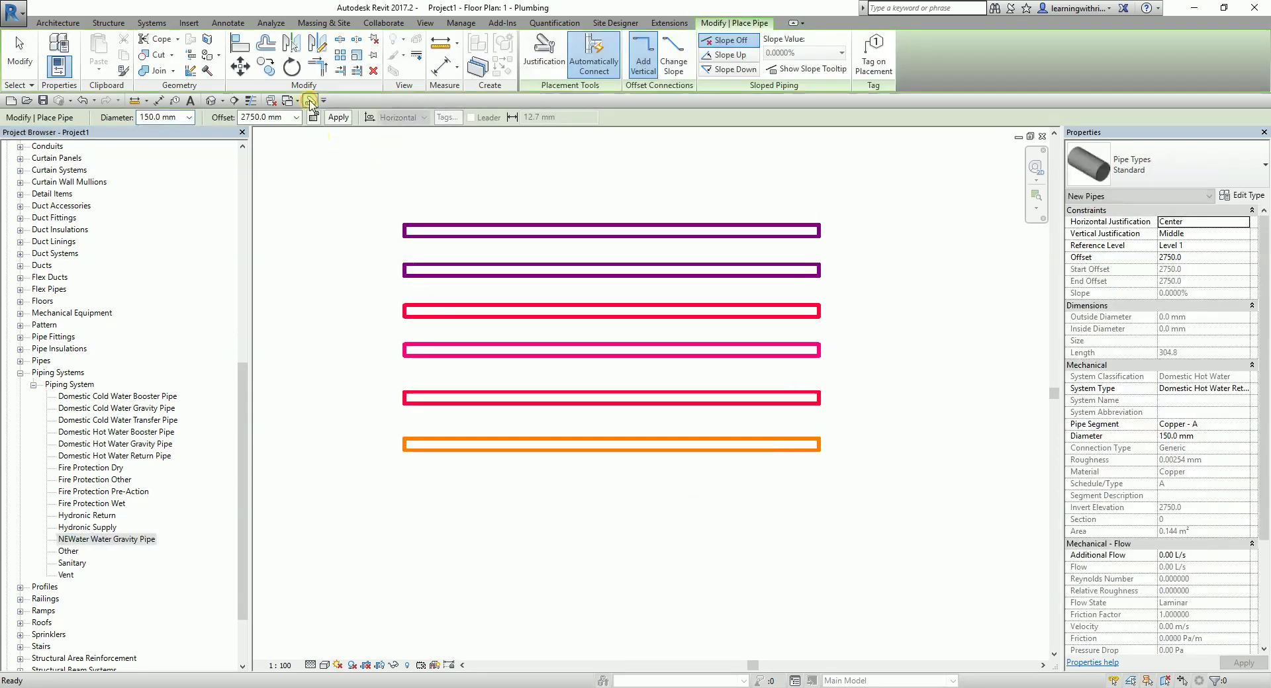
{"action": "left_click", "coordinate": [1247, 391]}
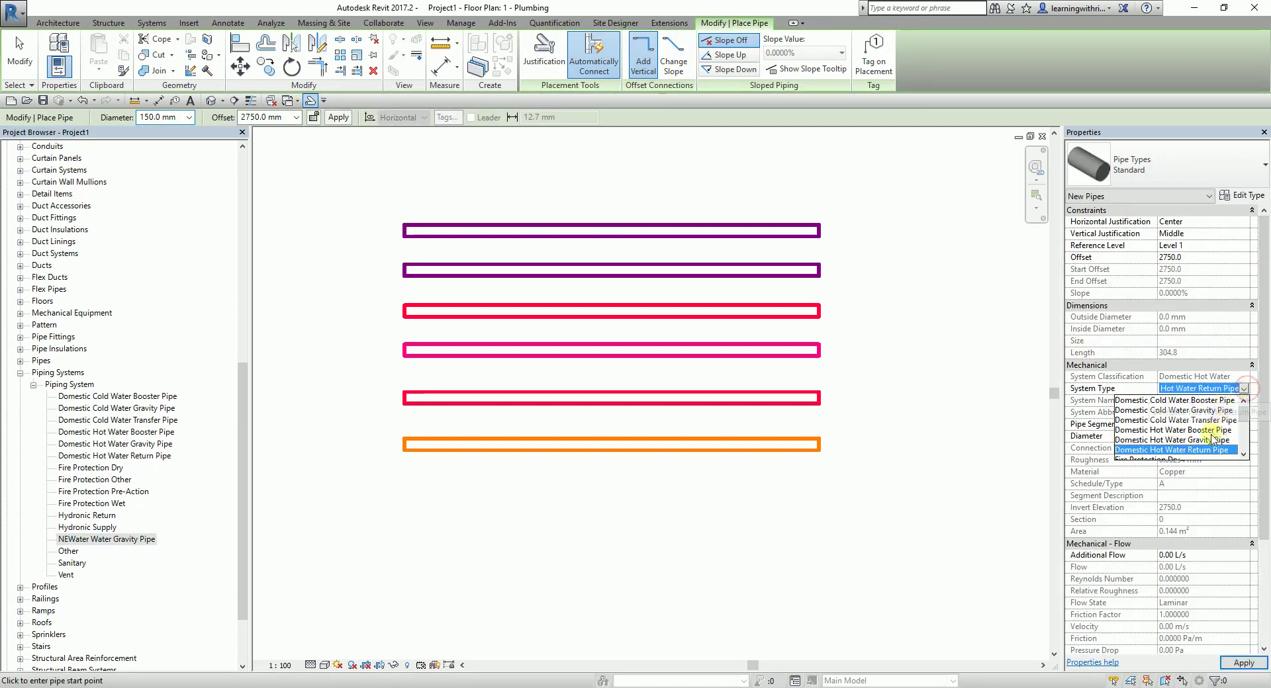
{"action": "left_click_drag", "start_coordinate": [1244, 419], "coordinate": [1245, 442]}
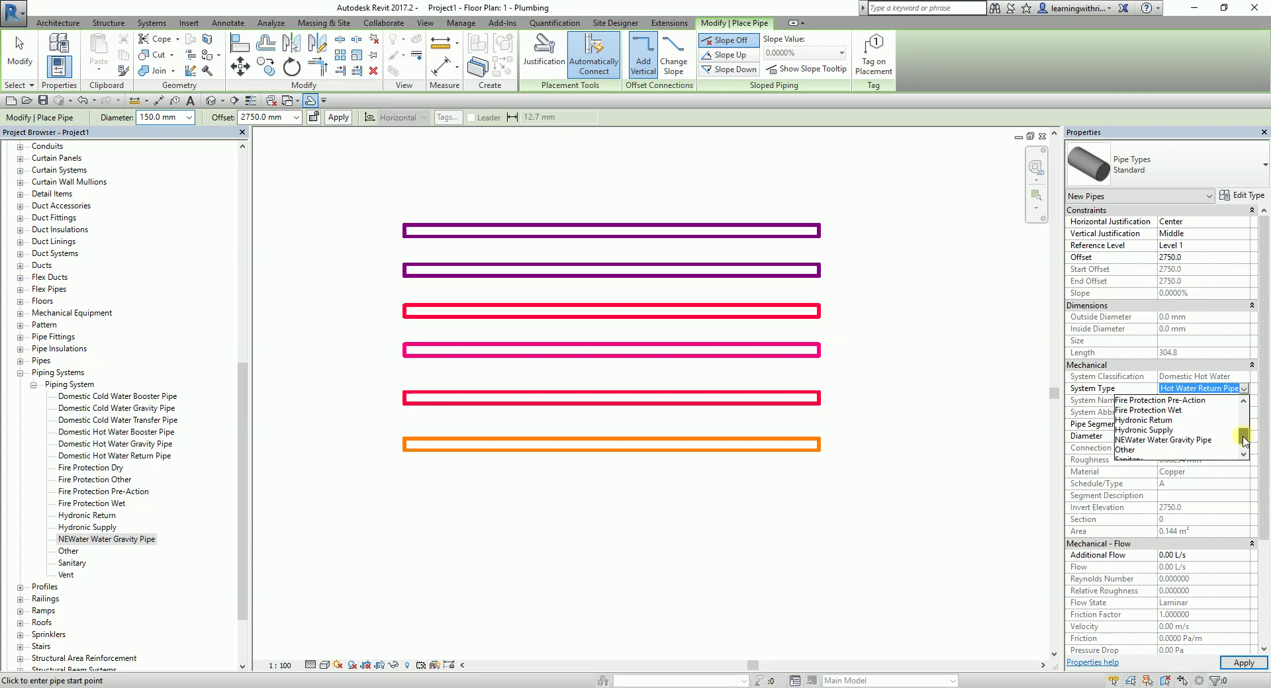
{"action": "left_click", "coordinate": [1174, 443]}
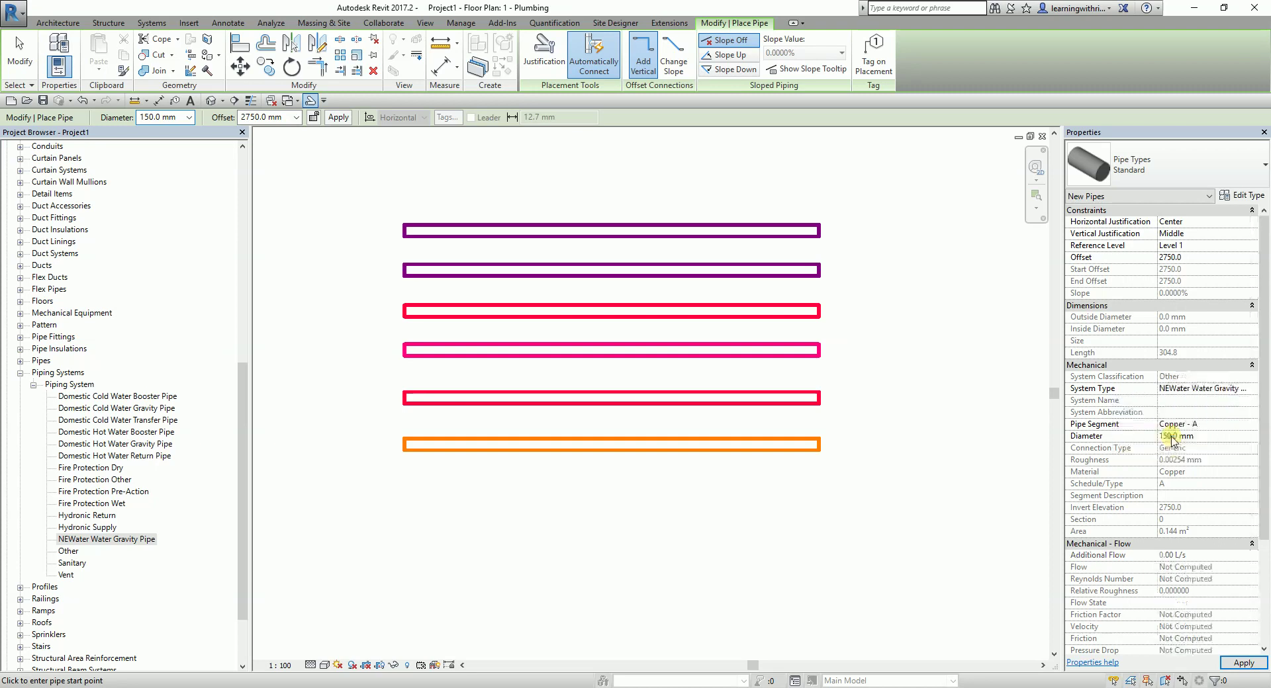
{"action": "left_click", "coordinate": [408, 486]}
{"action": "left_click", "coordinate": [819, 486]}
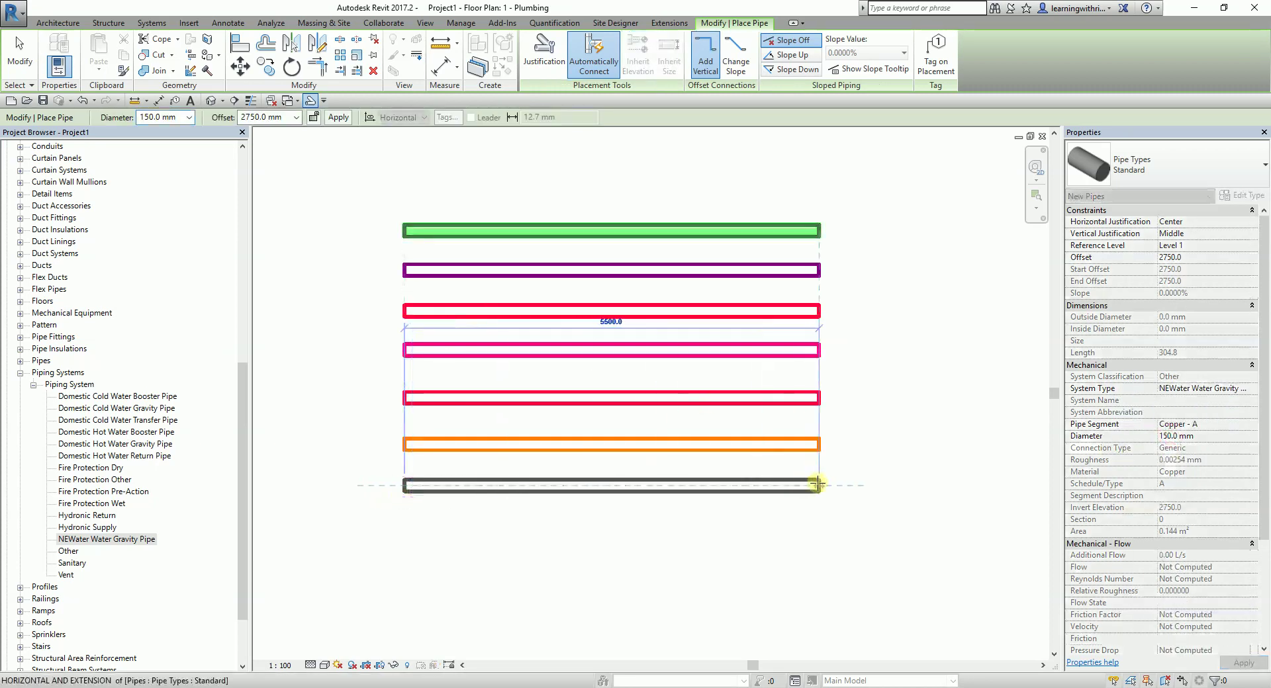
{"action": "right_click", "coordinate": [344, 286]}
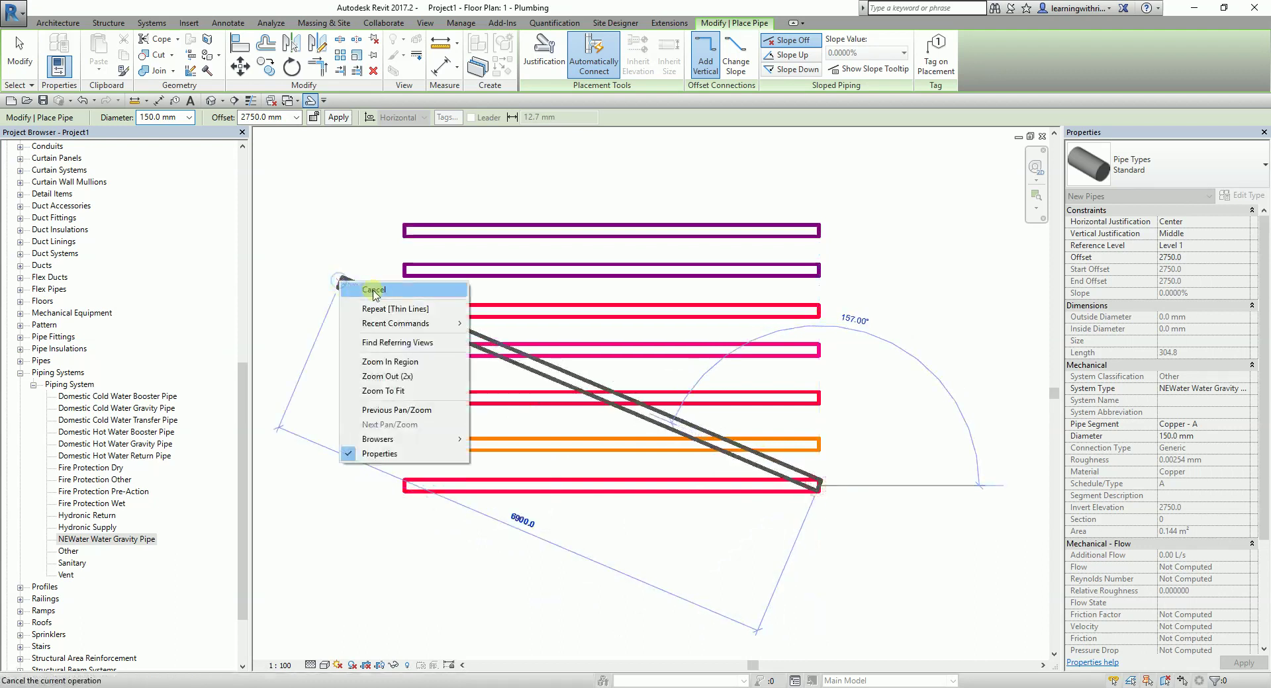
{"action": "left_click", "coordinate": [372, 290]}
Duplicate the NEWater Water Gravity Pipe system type and rename the copy as "NEWater Water Booster Pipe".
{"action": "right_click", "coordinate": [111, 542]}
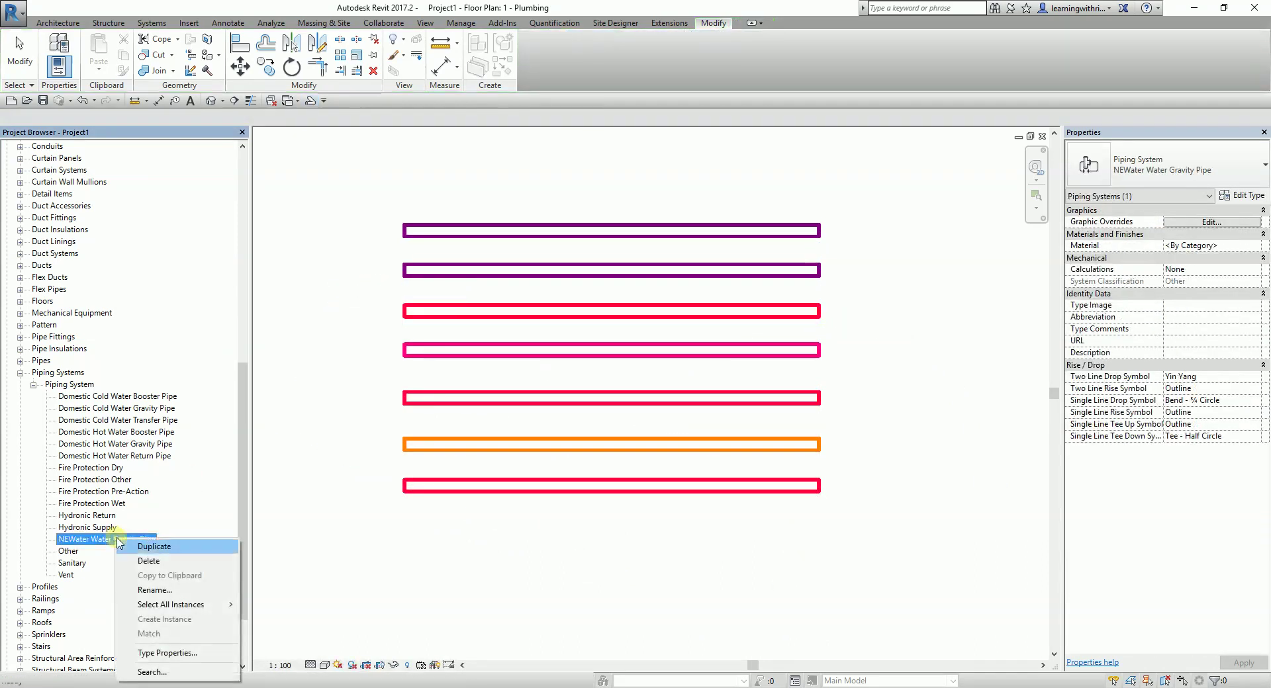
{"action": "left_click", "coordinate": [153, 547]}
{"action": "left_click", "coordinate": [124, 552]}
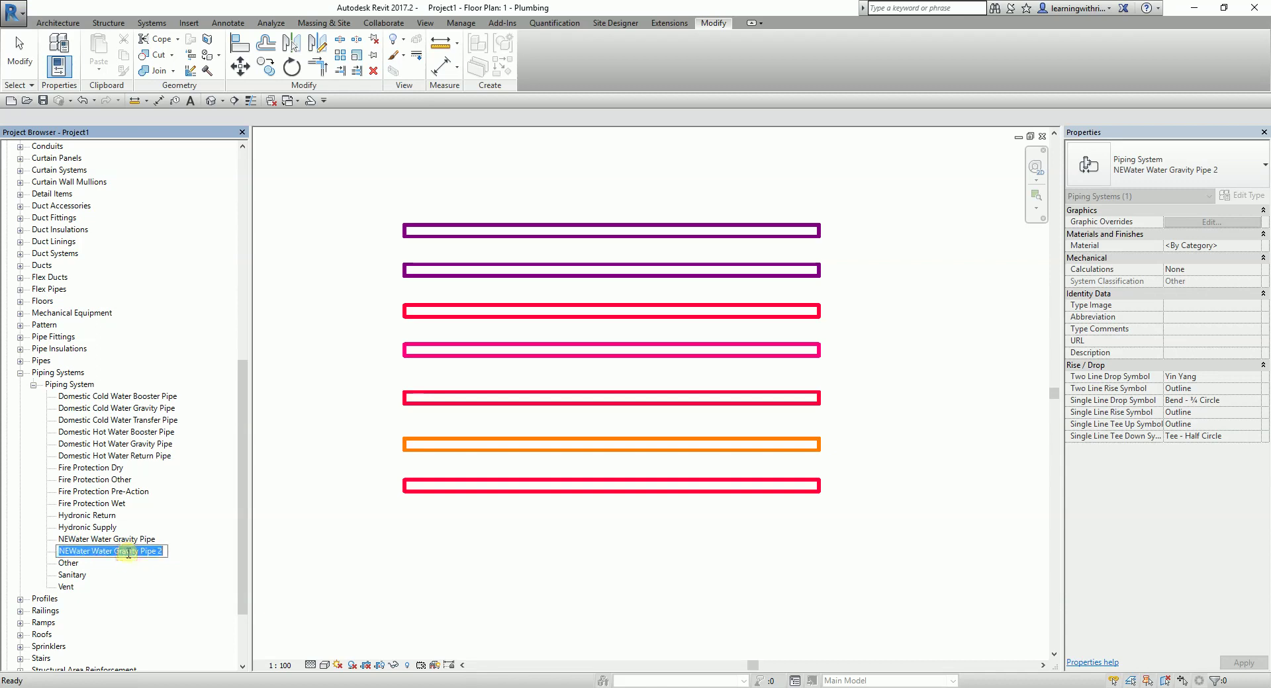
{"action": "left_click_drag", "start_coordinate": [112, 552], "coordinate": [131, 552]}
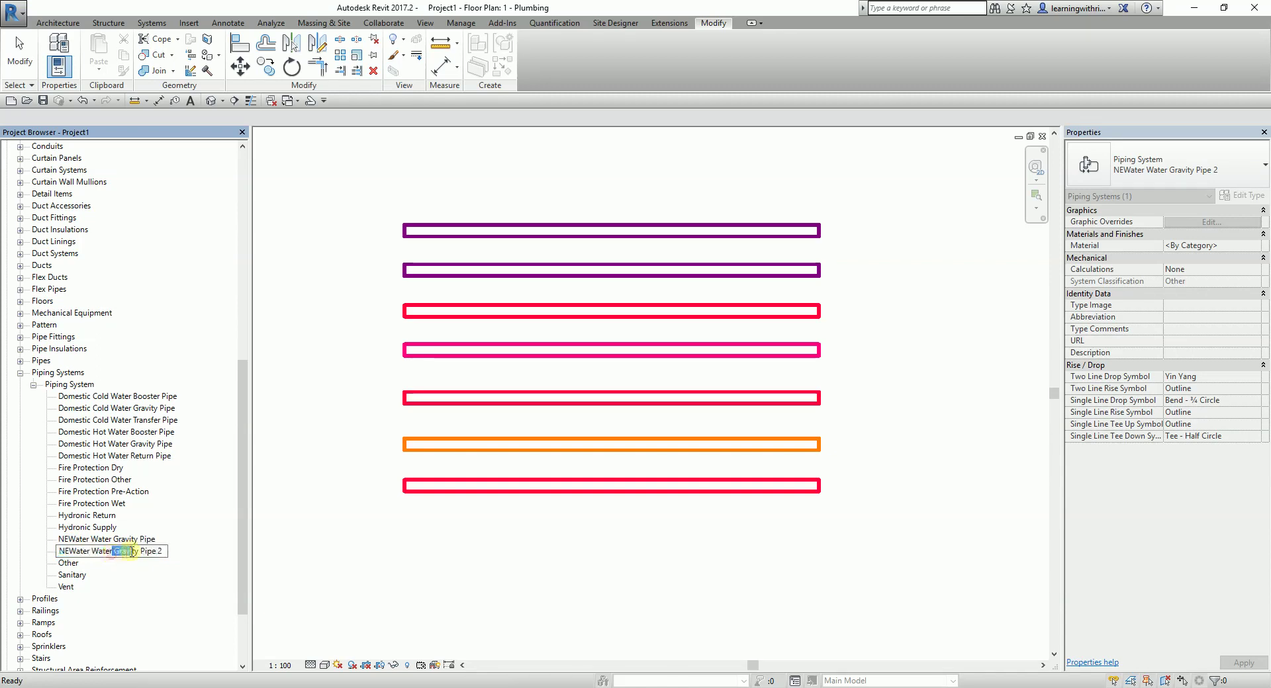
{"action": "type", "text": "Booste"}
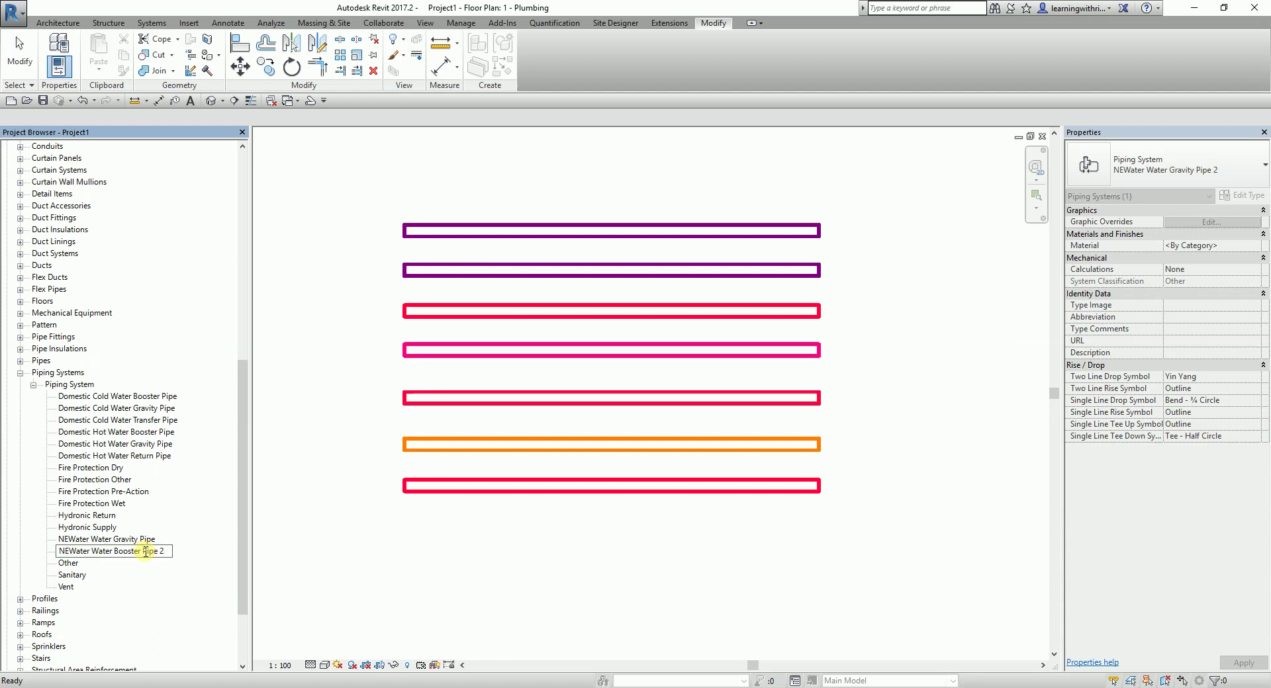
{"action": "key", "text": "Return"}
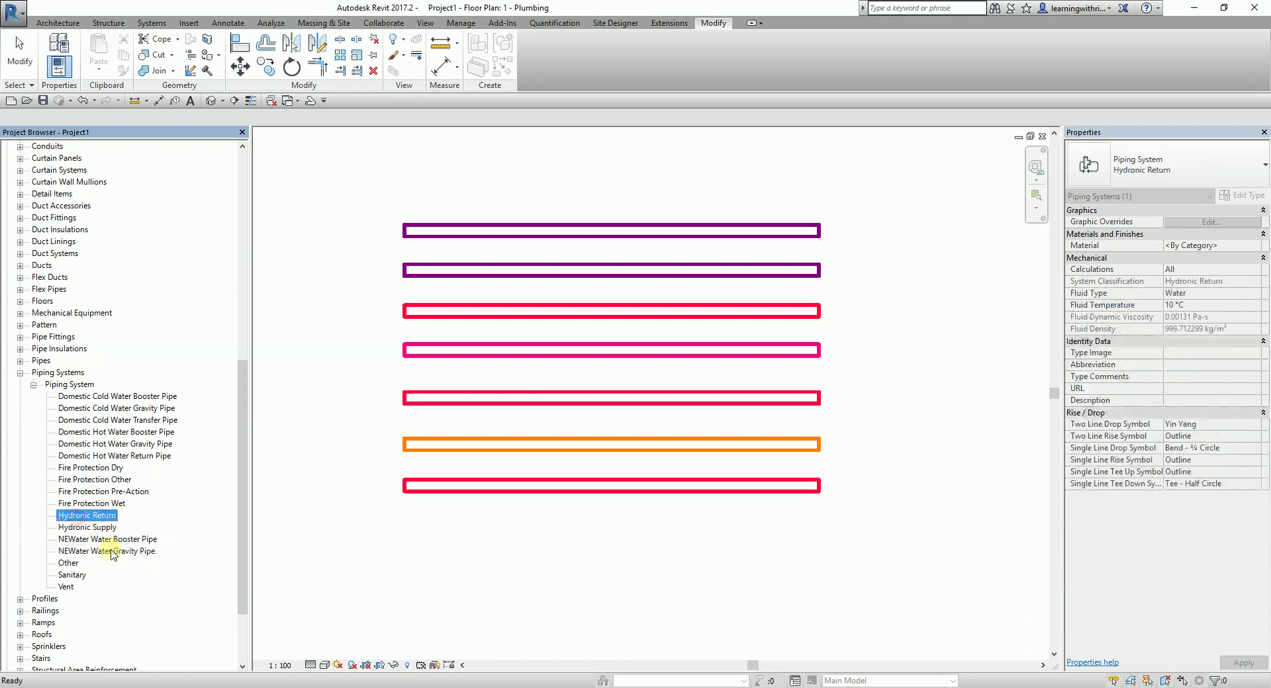
Override the line color of the NEWater Water Booster Pipe system type with RGB 129-000-129.
{"action": "left_click", "coordinate": [112, 552]}
{"action": "right_click", "coordinate": [118, 540]}
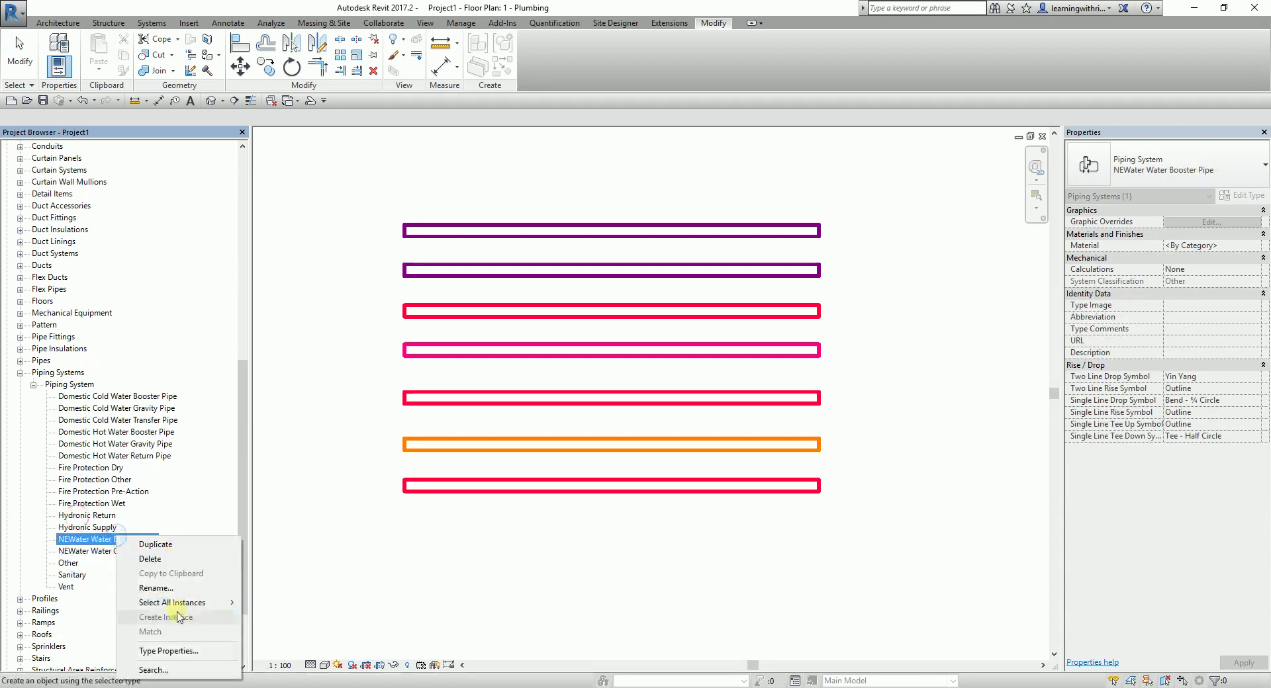
{"action": "left_click", "coordinate": [175, 651]}
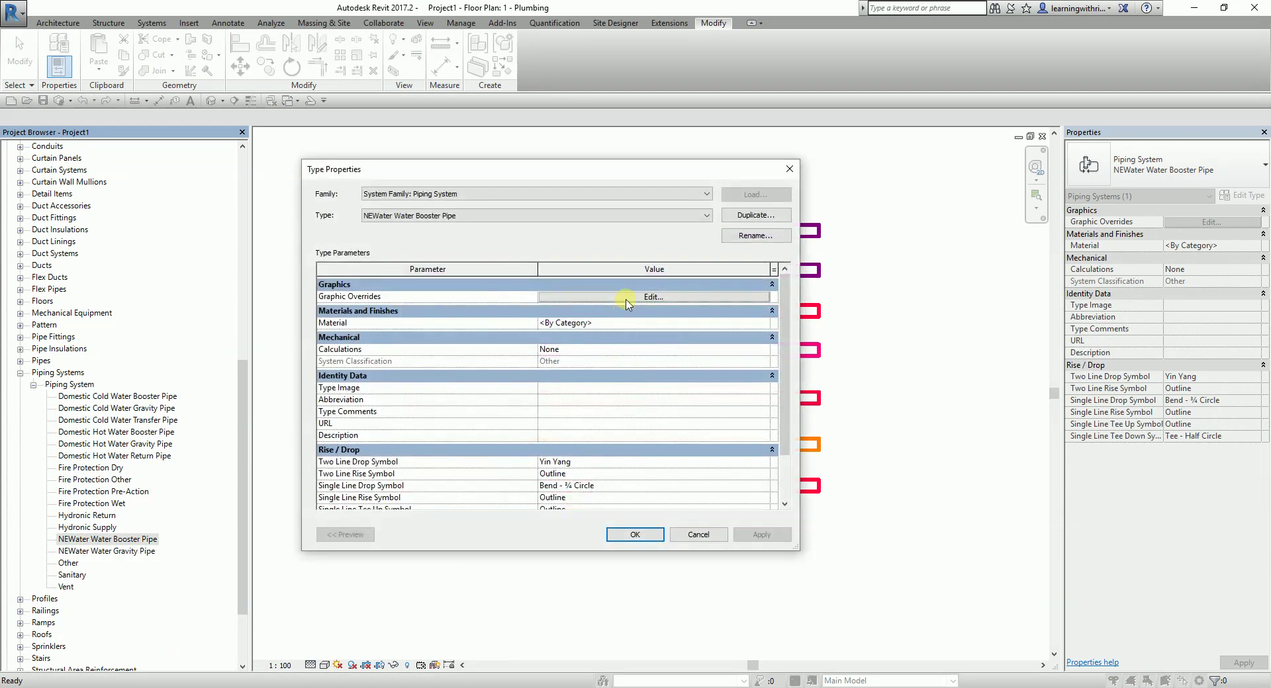
{"action": "left_click", "coordinate": [626, 298]}
{"action": "left_click", "coordinate": [589, 356]}
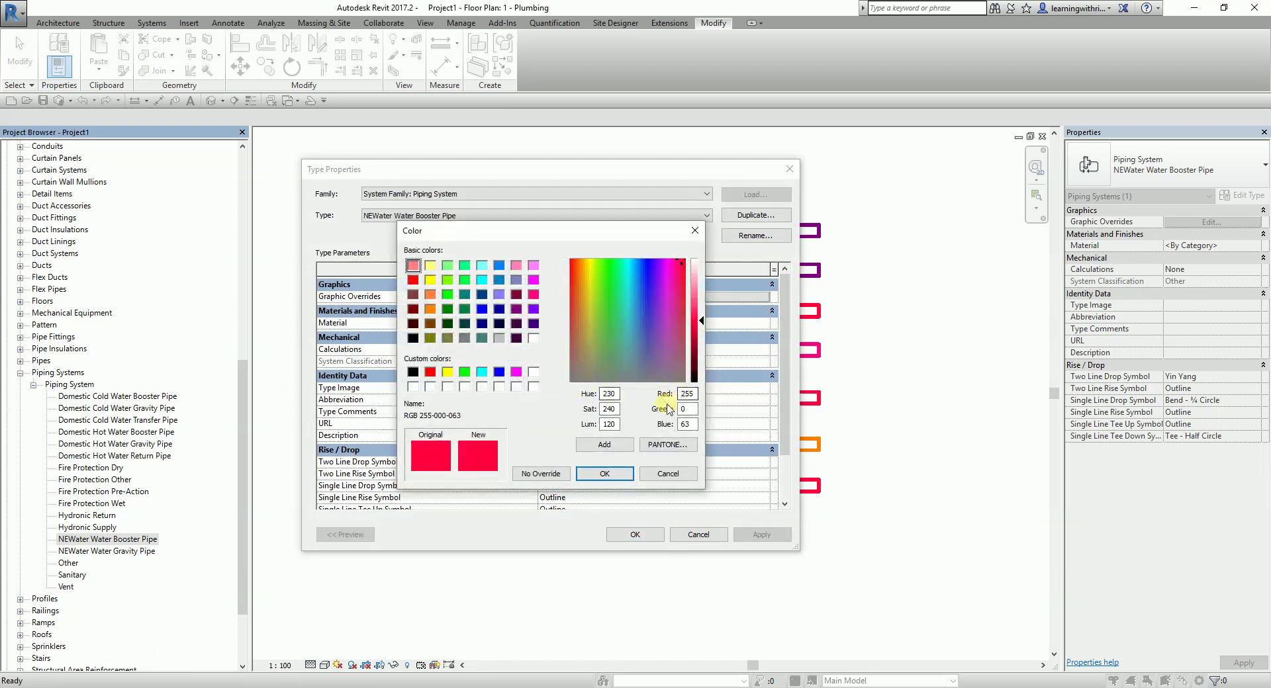
{"action": "type", "text": "129"}
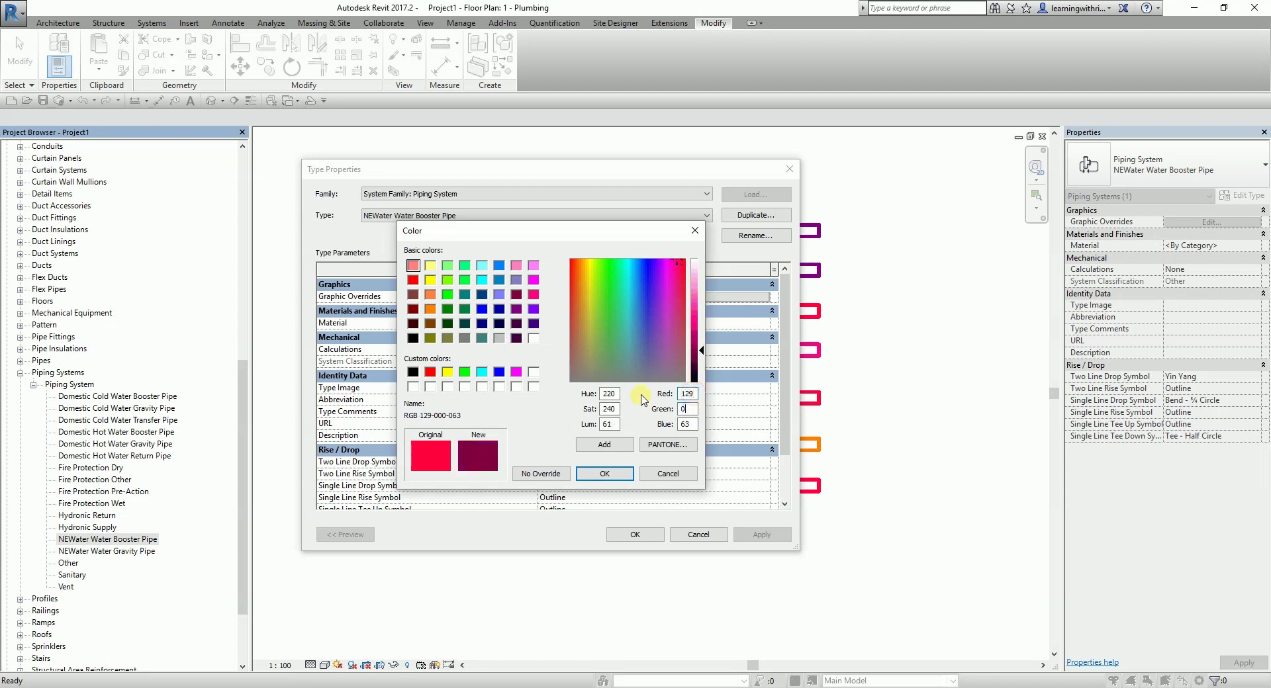
{"action": "type", "text": "129"}
{"action": "left_click", "coordinate": [622, 472]}
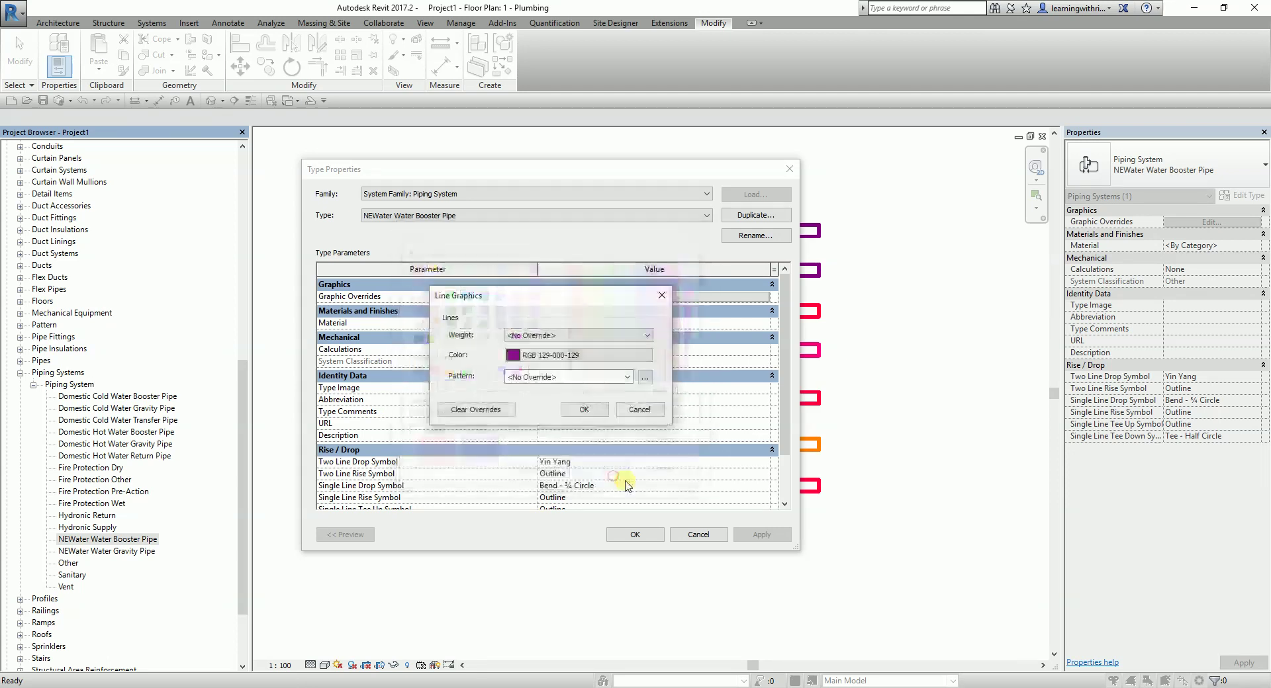
{"action": "left_click", "coordinate": [594, 415]}
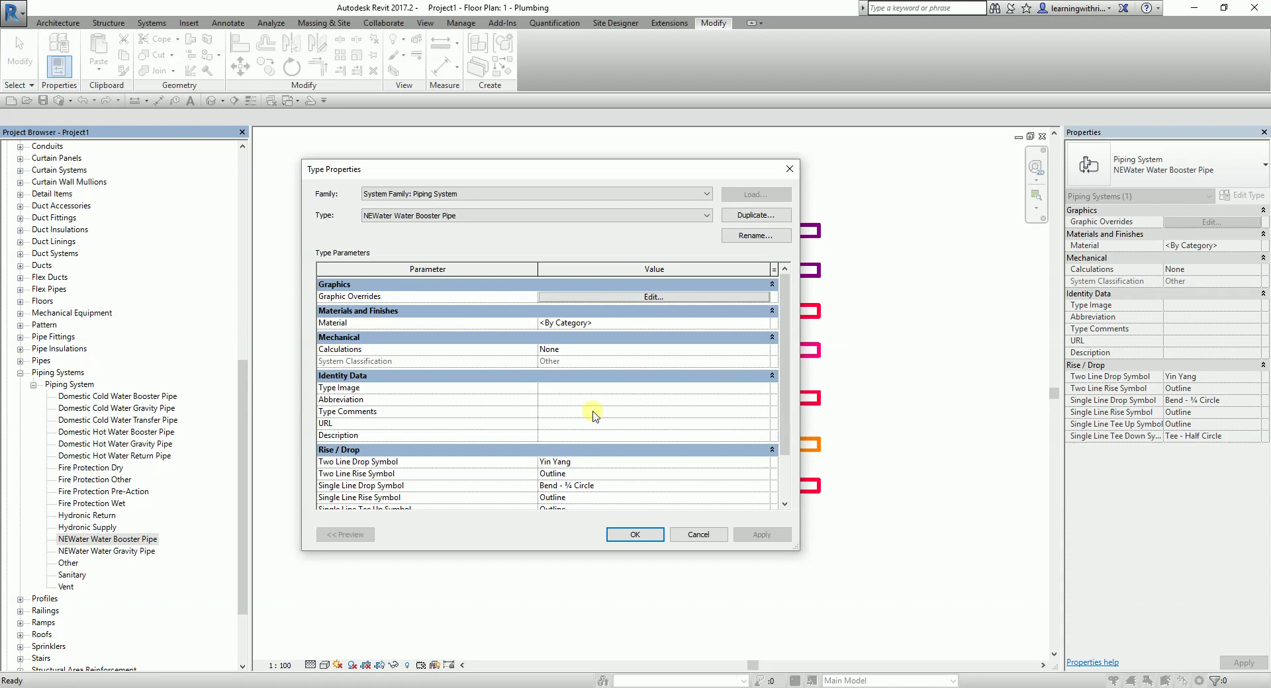
{"action": "left_click", "coordinate": [636, 533]}
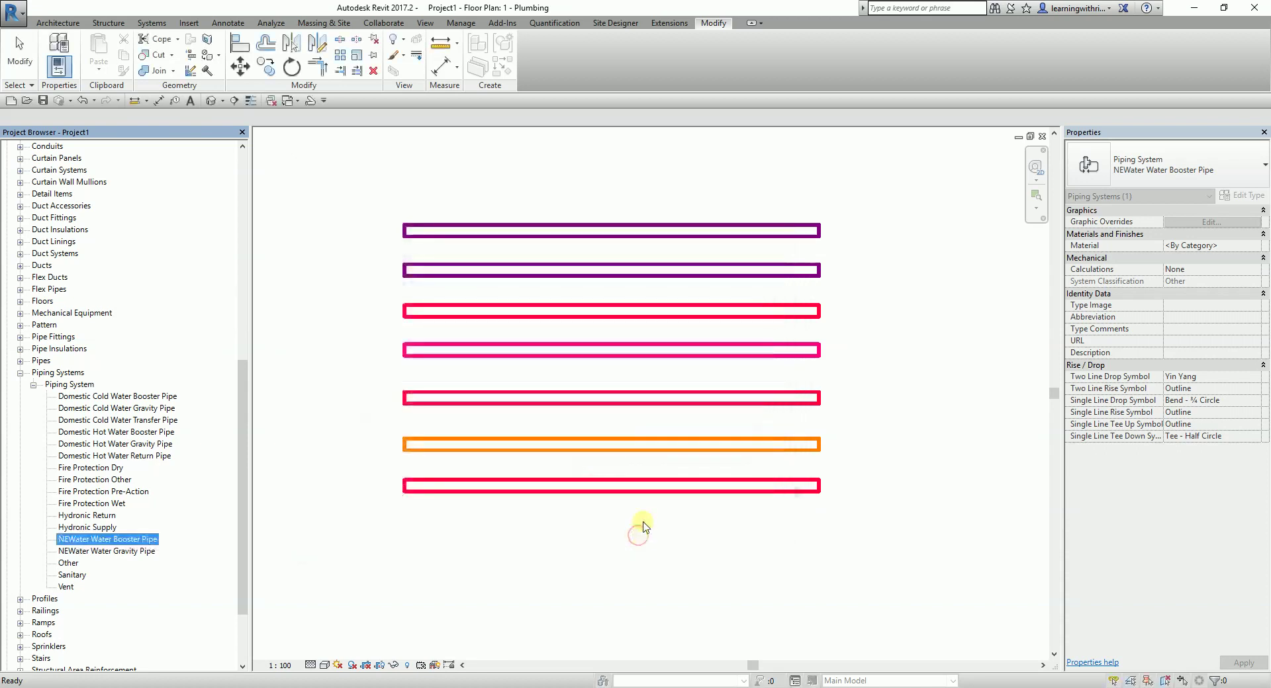
Draw a horizontal pipe about 5600 mm long with system type NEWater Water Booster Pipe below the lowest pipe, aligned with the others.
{"action": "left_click", "coordinate": [345, 177]}
{"action": "key", "text": "p"}
{"action": "key", "text": "i"}
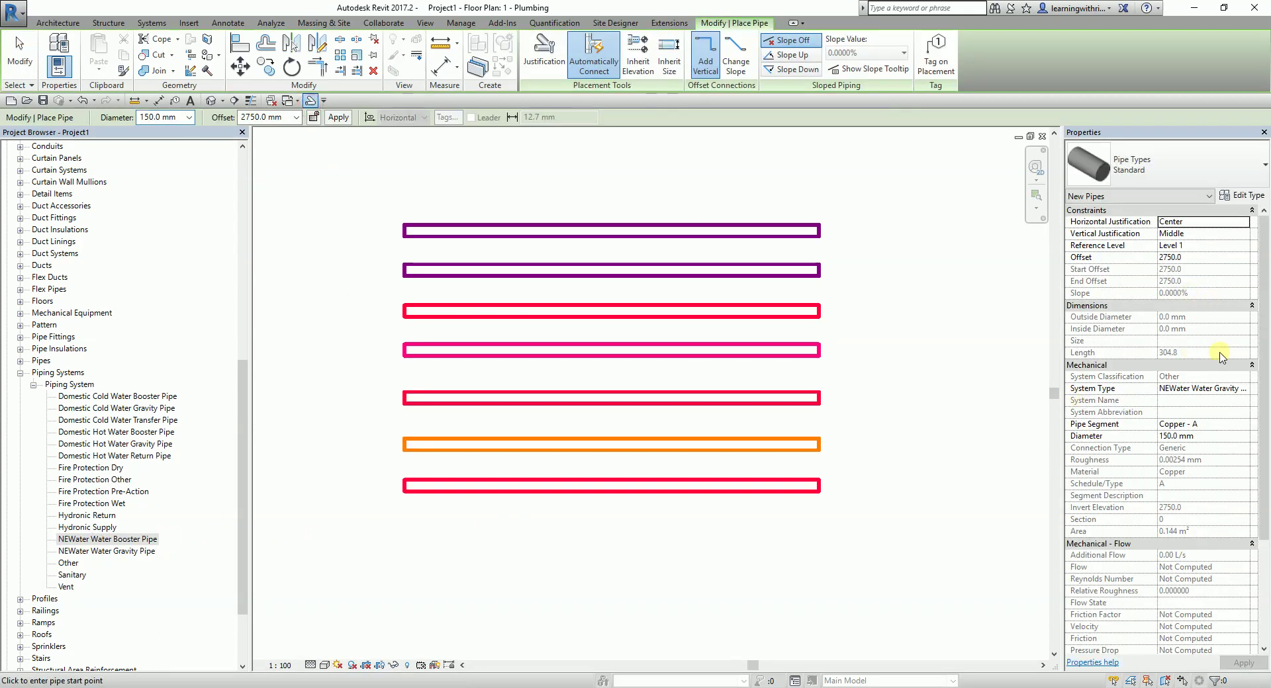
{"action": "left_click", "coordinate": [1243, 393]}
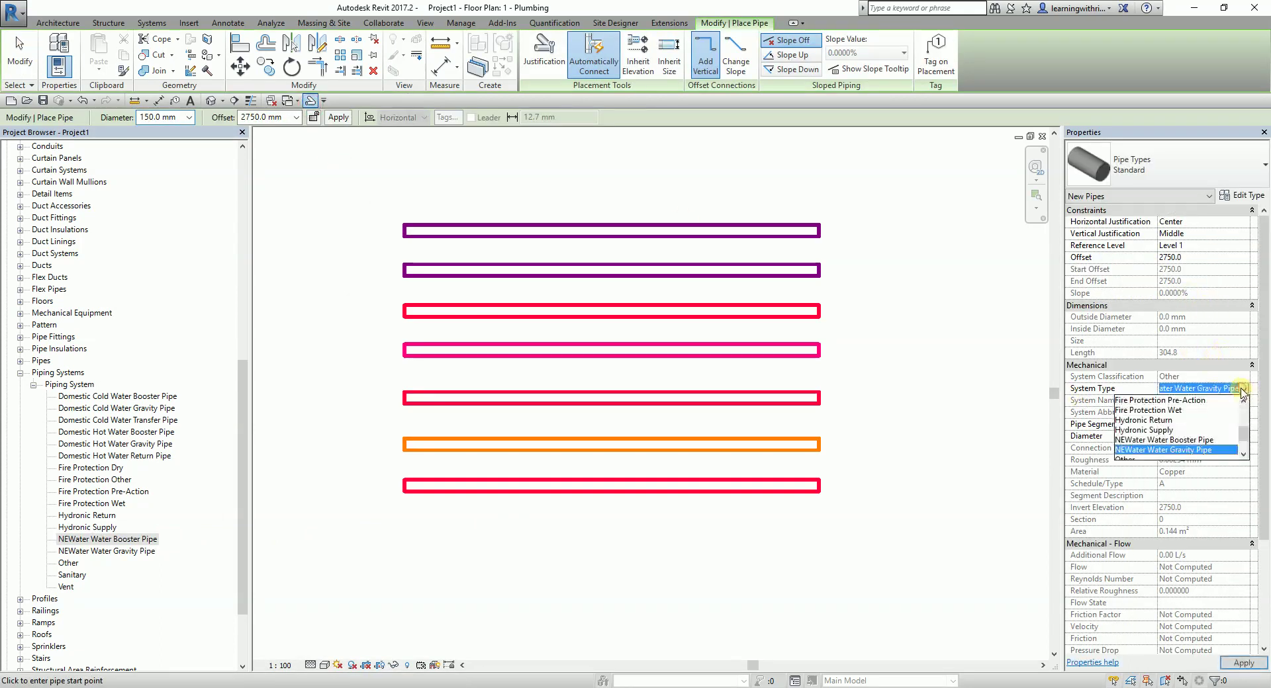
{"action": "left_click", "coordinate": [1185, 439]}
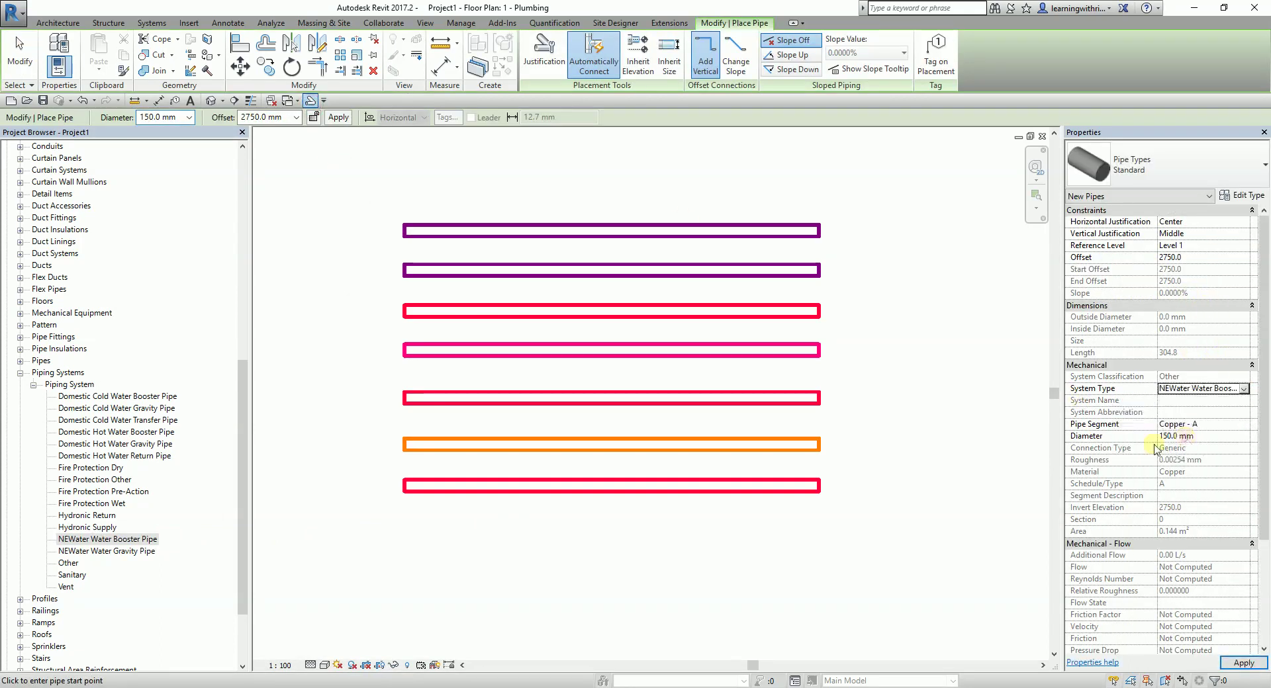
{"action": "left_click", "coordinate": [405, 531]}
{"action": "left_click", "coordinate": [800, 533]}
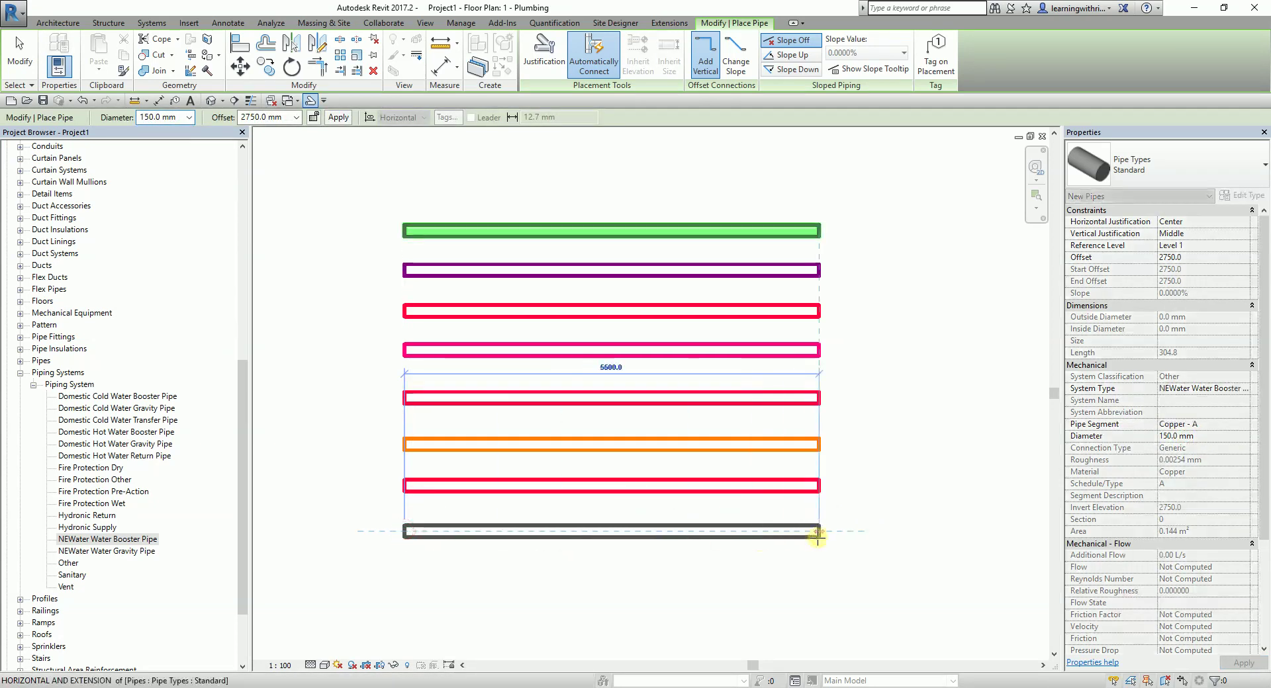
{"action": "left_click", "coordinate": [19, 48]}
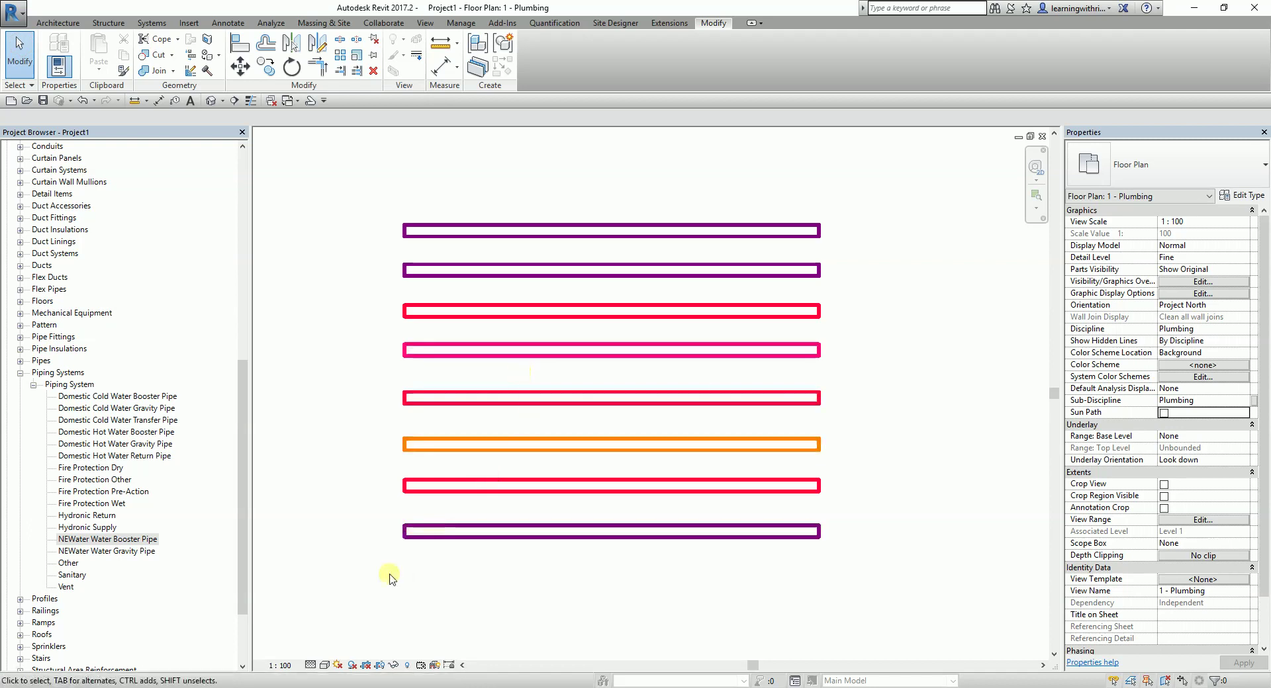
Duplicate the NEWater Water Gravity Pipe system type and rename the copy as "NEWater Water Transfer Pipe".
{"action": "right_click", "coordinate": [129, 553]}
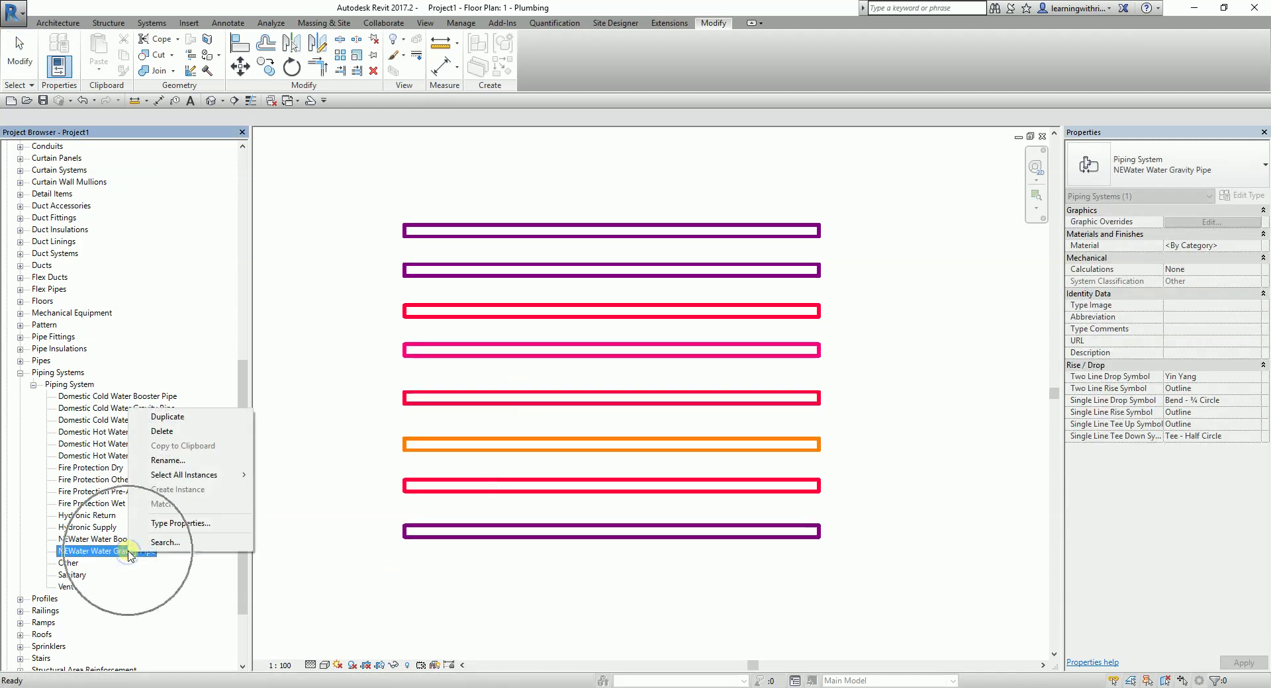
{"action": "left_click", "coordinate": [180, 417]}
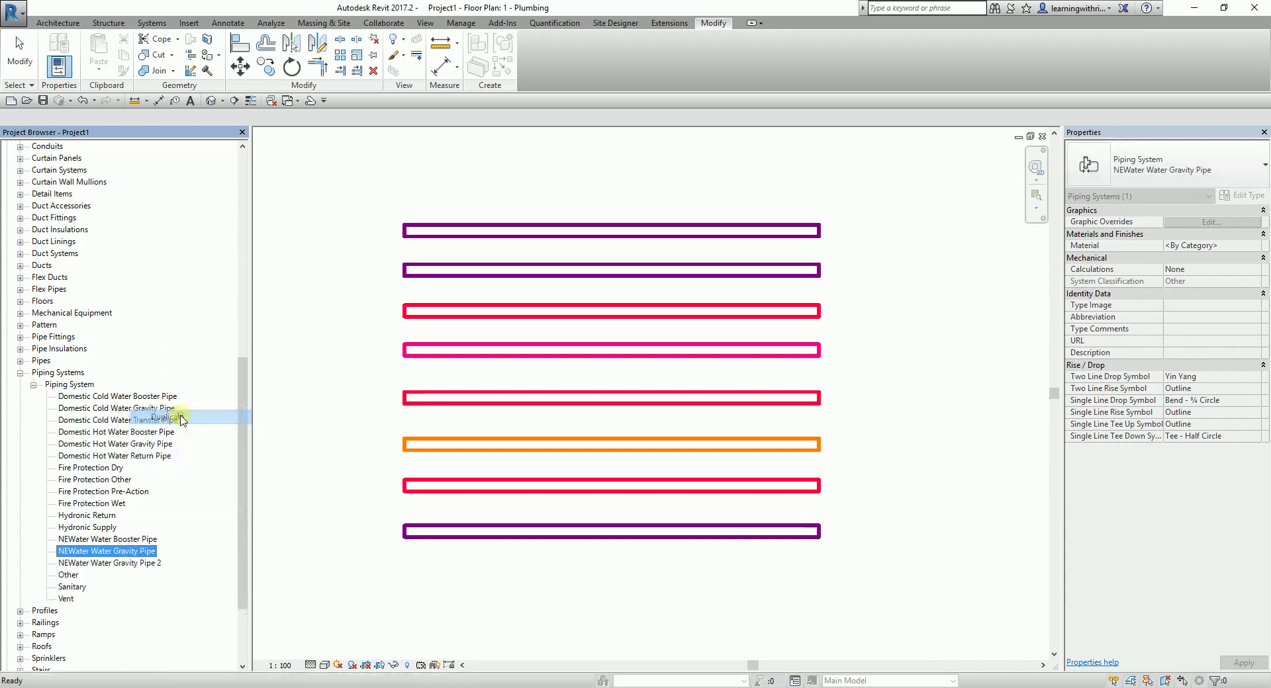
{"action": "left_click", "coordinate": [138, 564]}
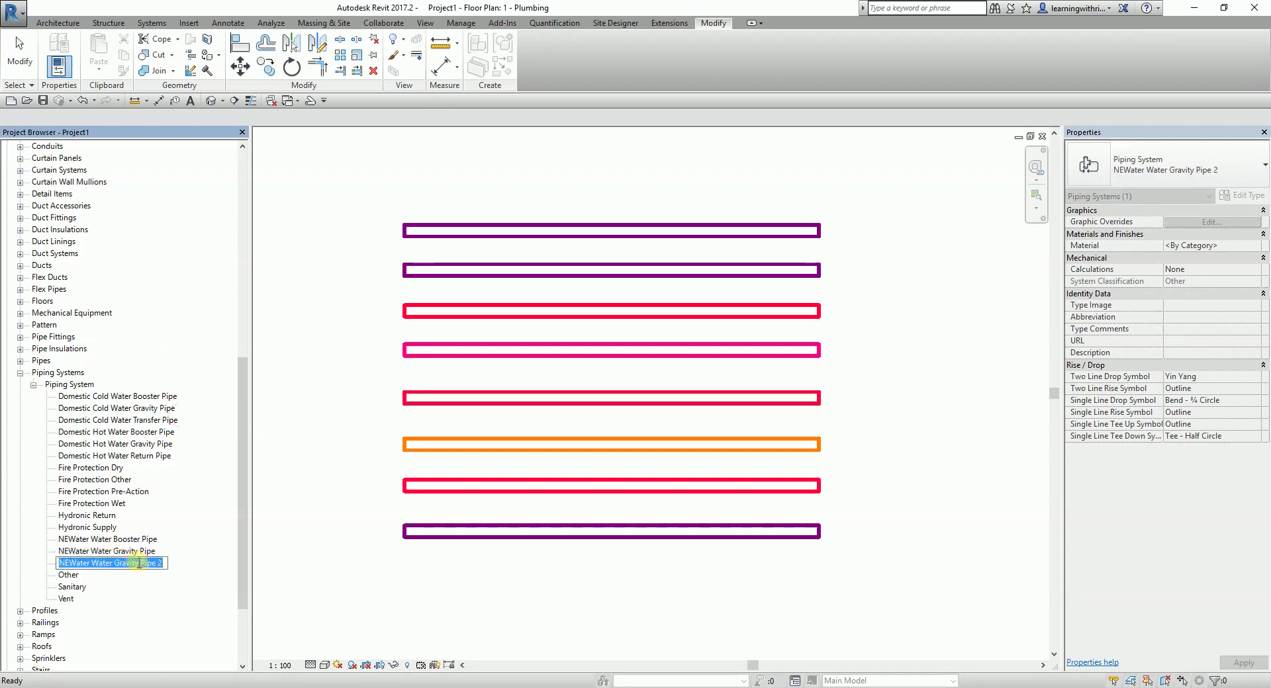
{"action": "double_click", "coordinate": [127, 564]}
{"action": "type", "text": "Transfer"}
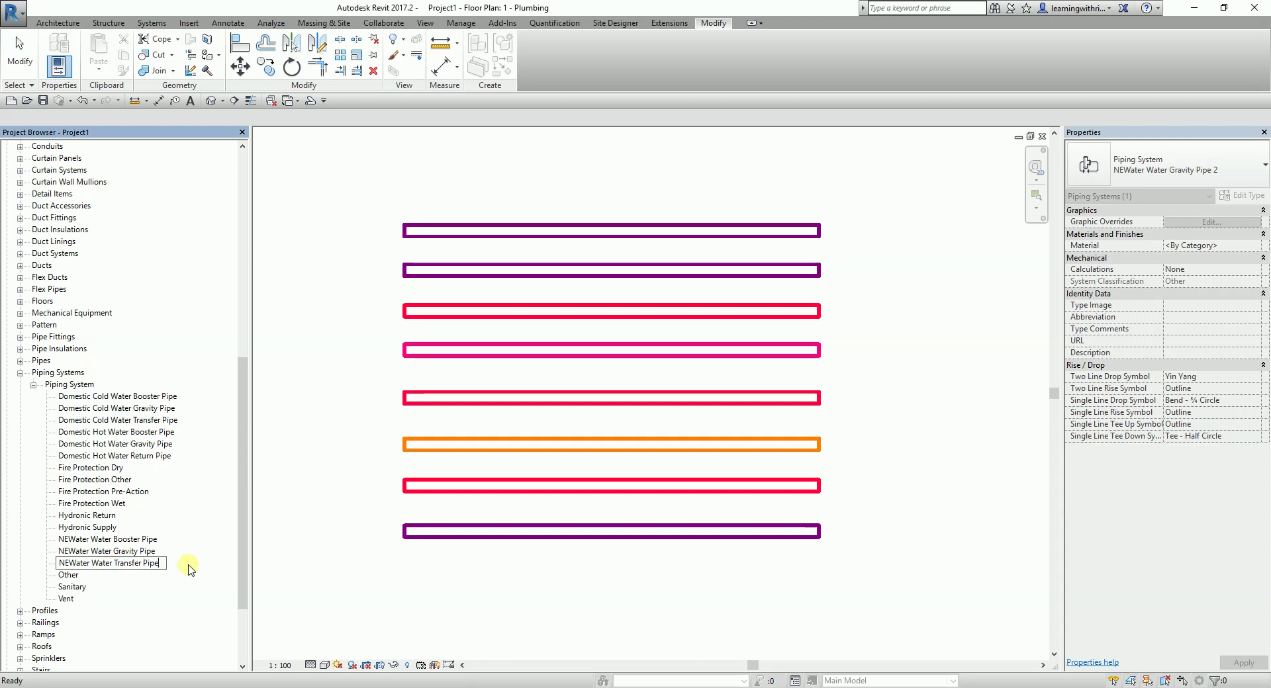
{"action": "left_click", "coordinate": [284, 519]}
Override the line color of the NEWater Water Transfer Pipe system type with RGB 255-000-127.
{"action": "double_click", "coordinate": [140, 565]}
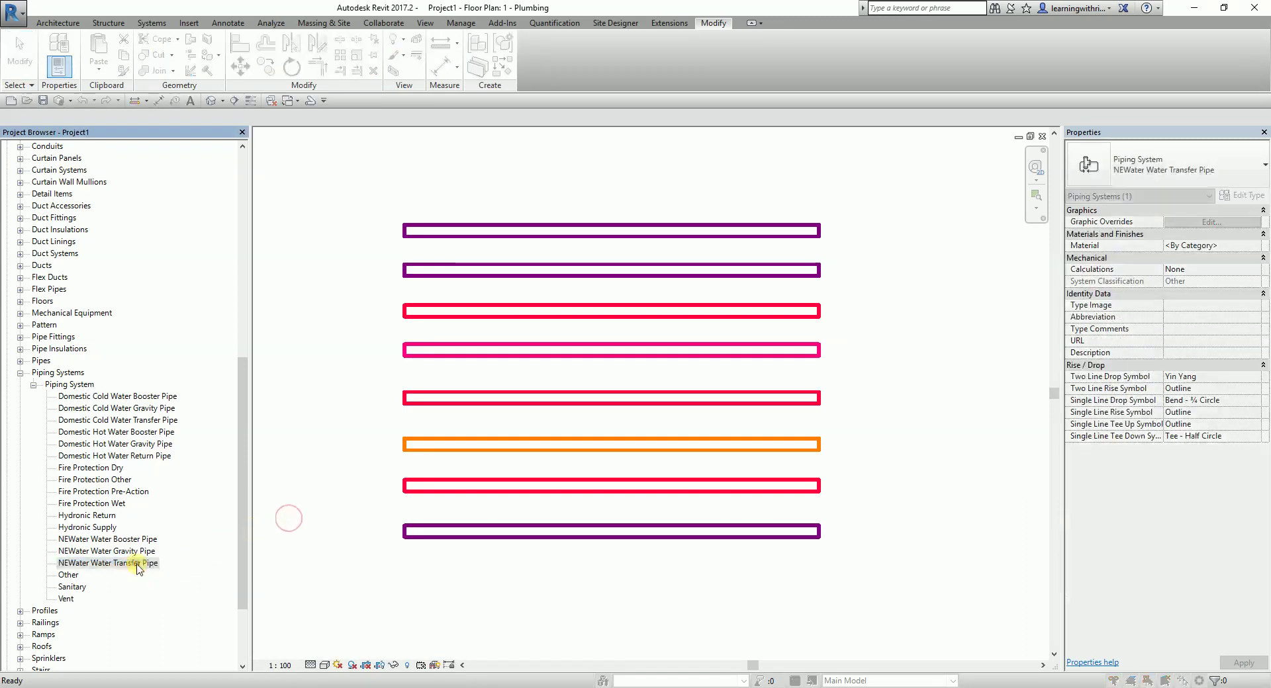
{"action": "left_click", "coordinate": [618, 299]}
{"action": "left_click", "coordinate": [603, 357]}
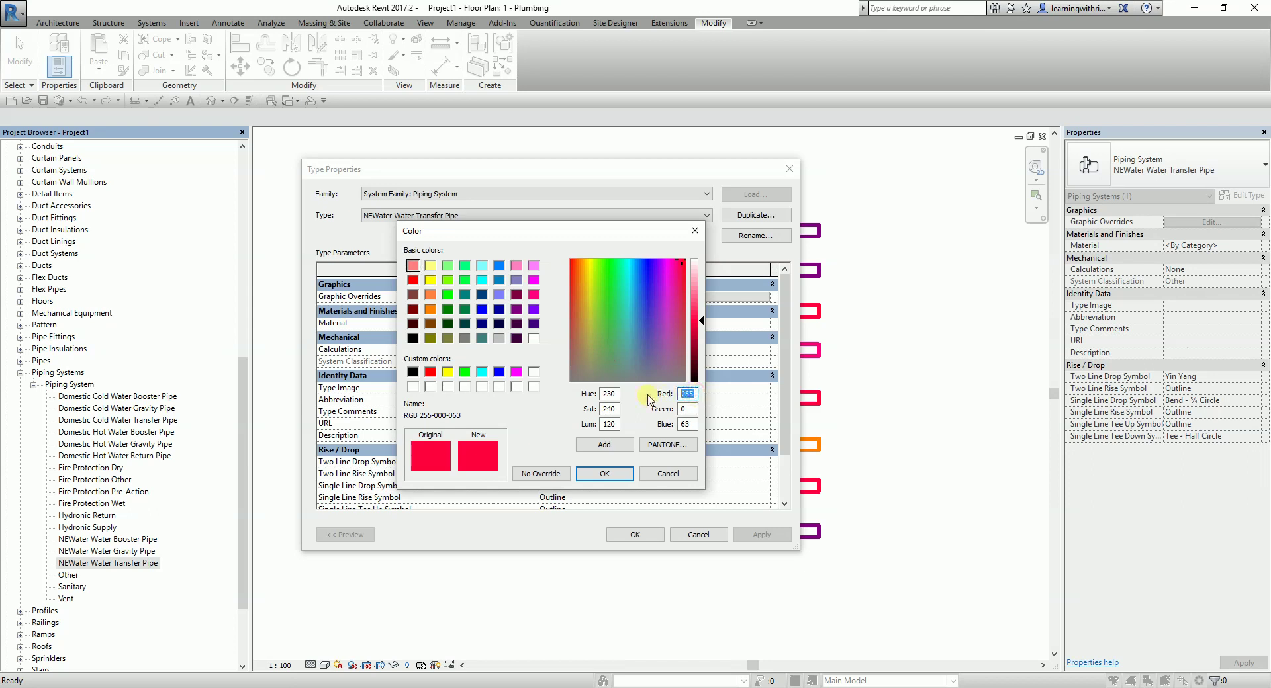
{"action": "type", "text": "255"}
{"action": "type", "text": "127"}
{"action": "left_click", "coordinate": [595, 476]}
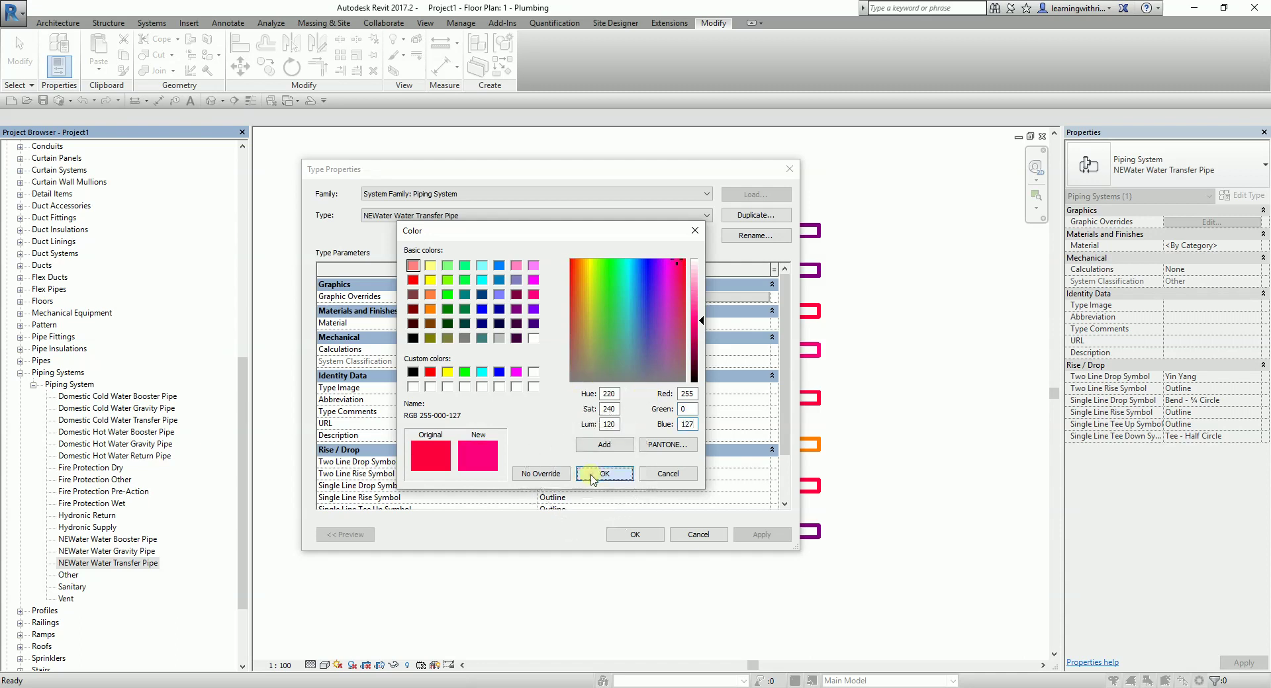
{"action": "left_click", "coordinate": [585, 410]}
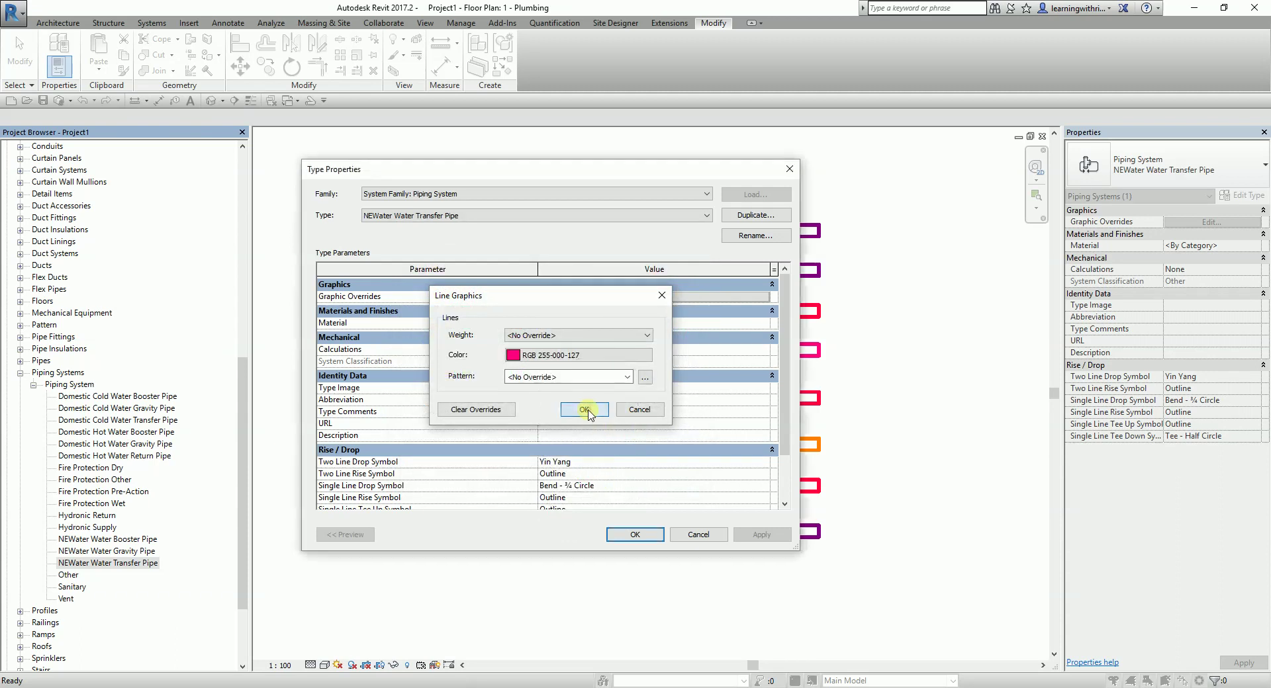
{"action": "left_click", "coordinate": [639, 536]}
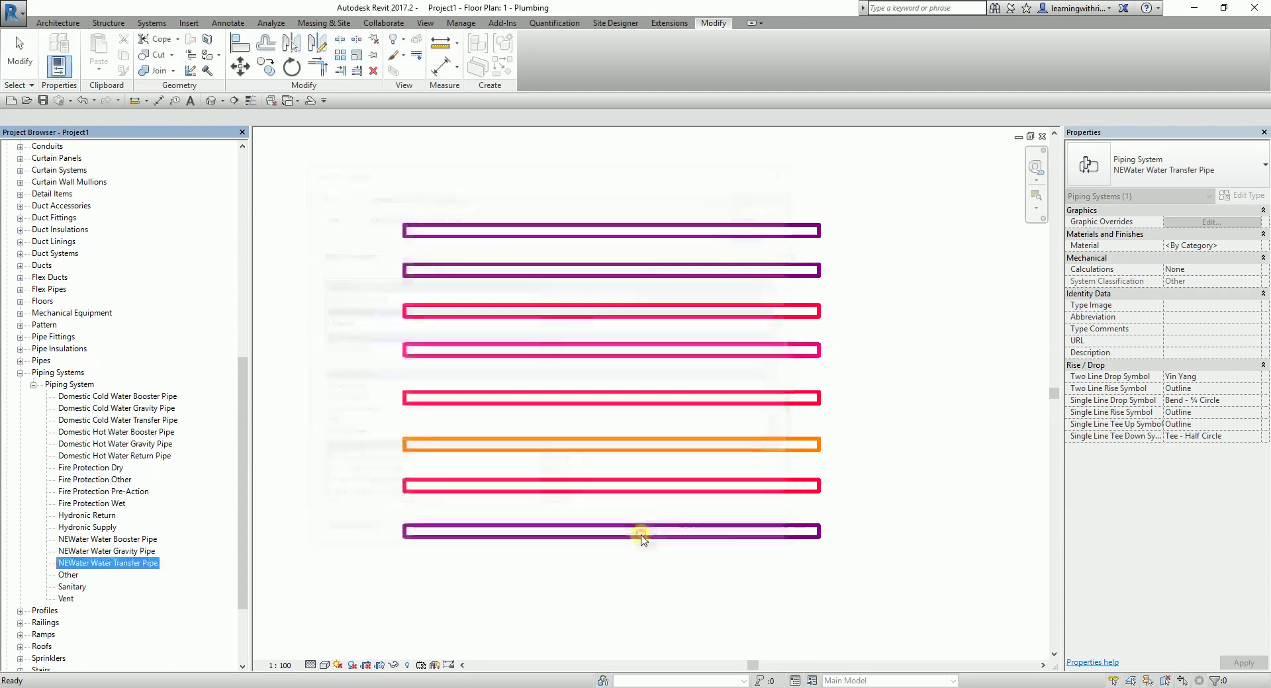
Draw a horizontal pipe with system type NEWater Water Transfer Pipe below the lowest purple pipe, matching the length of the others.
{"action": "left_click", "coordinate": [309, 102]}
{"action": "left_click", "coordinate": [1246, 391]}
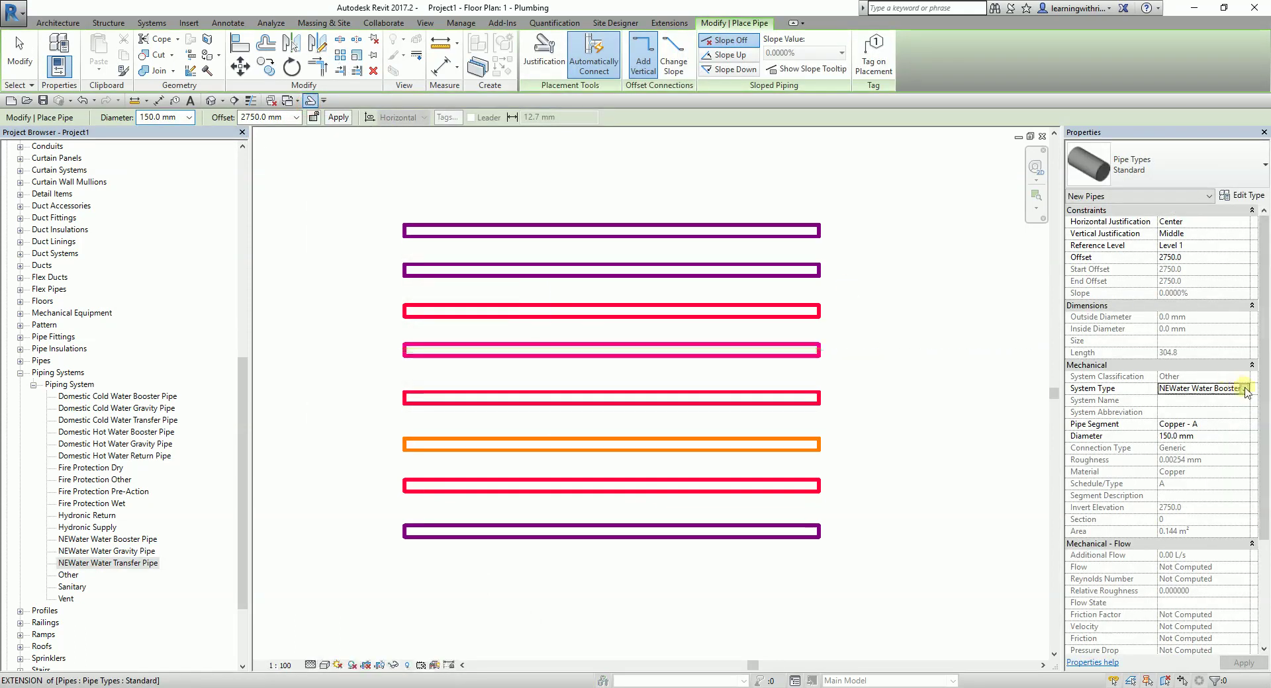
{"action": "left_click", "coordinate": [1246, 390]}
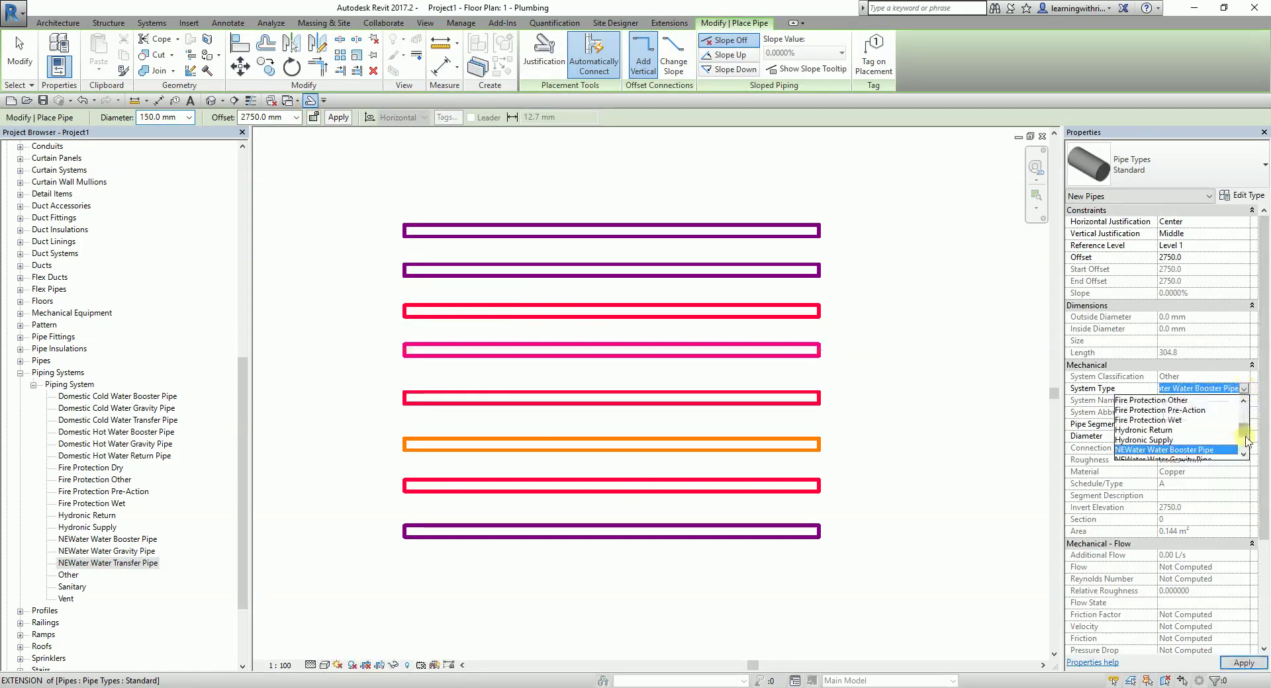
{"action": "scroll", "coordinate": [1244, 440], "scroll_direction": "down", "scroll_amount": 2}
{"action": "left_click", "coordinate": [1165, 450]}
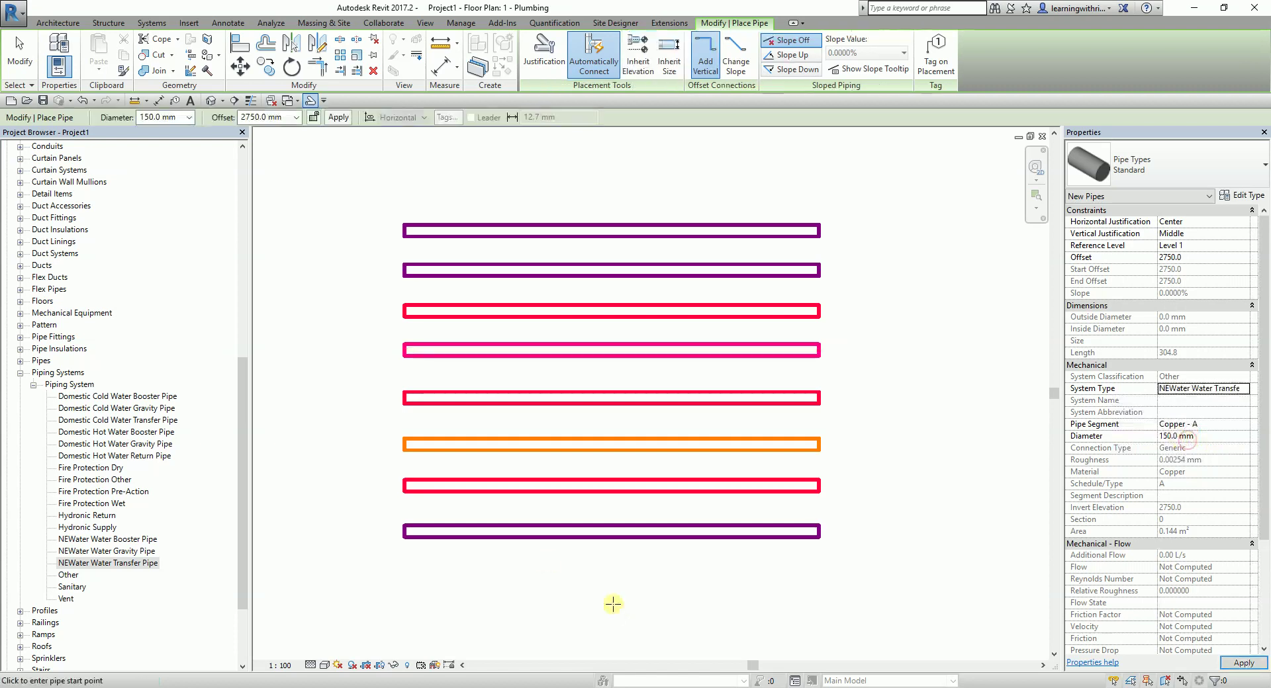
{"action": "left_click", "coordinate": [406, 576]}
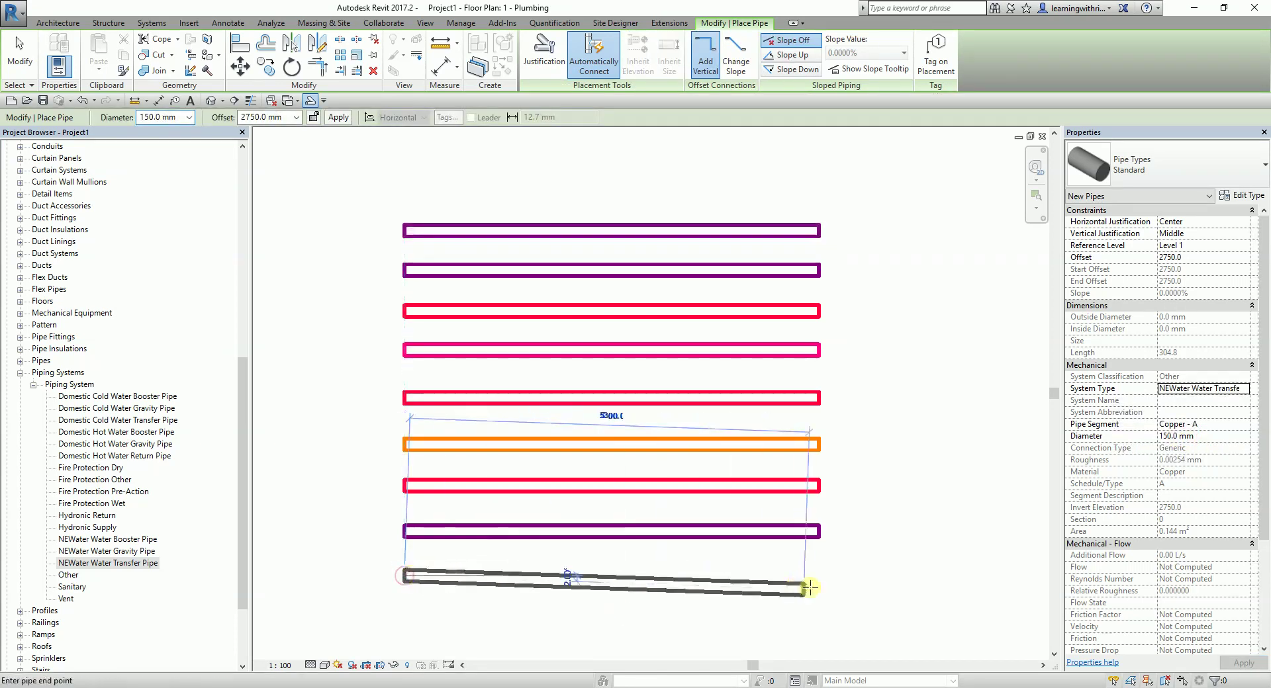
{"action": "left_click", "coordinate": [818, 575]}
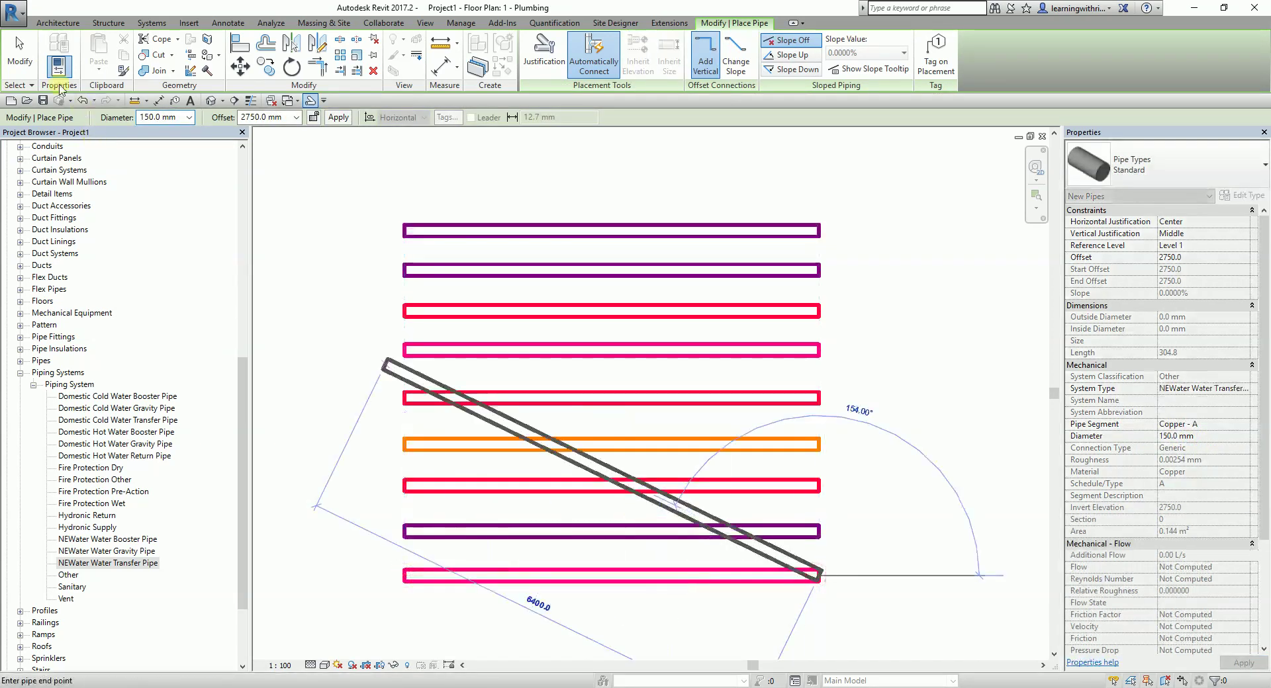
{"action": "left_click", "coordinate": [19, 53]}
Rename the Sanitary piping system type as "Sanitary SWP".
{"action": "scroll", "coordinate": [629, 377], "scroll_direction": "down", "scroll_amount": 1}
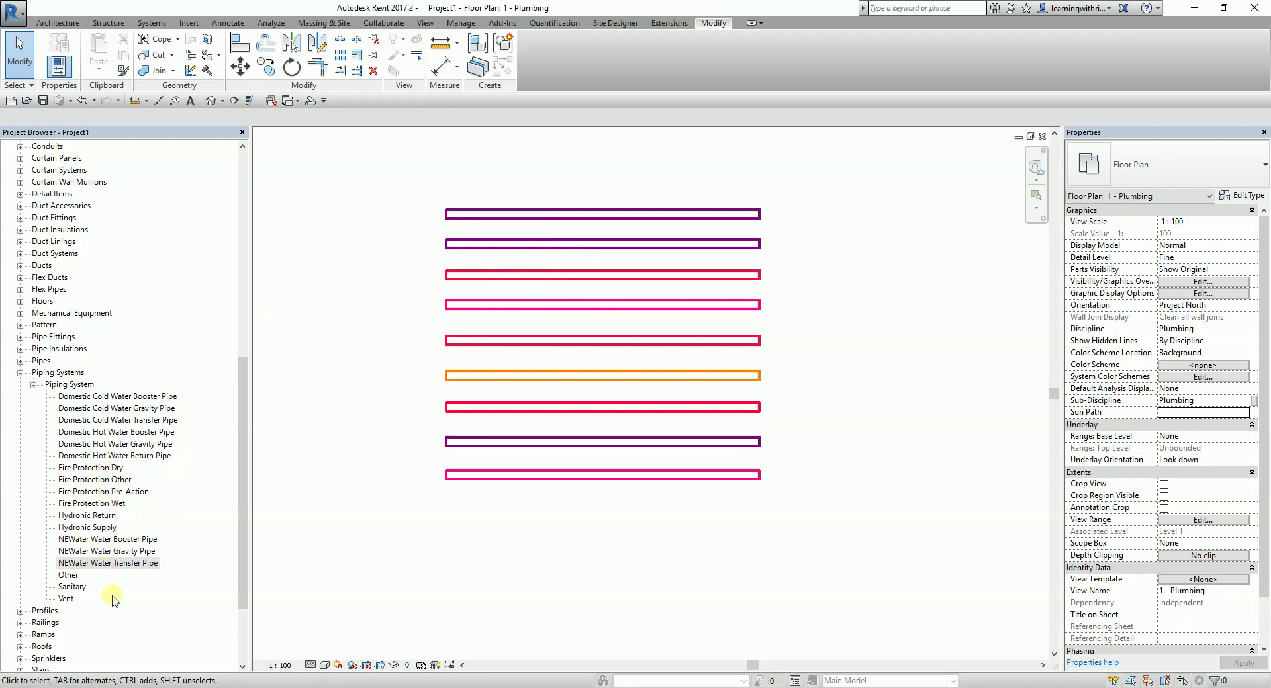
{"action": "left_click", "coordinate": [71, 589]}
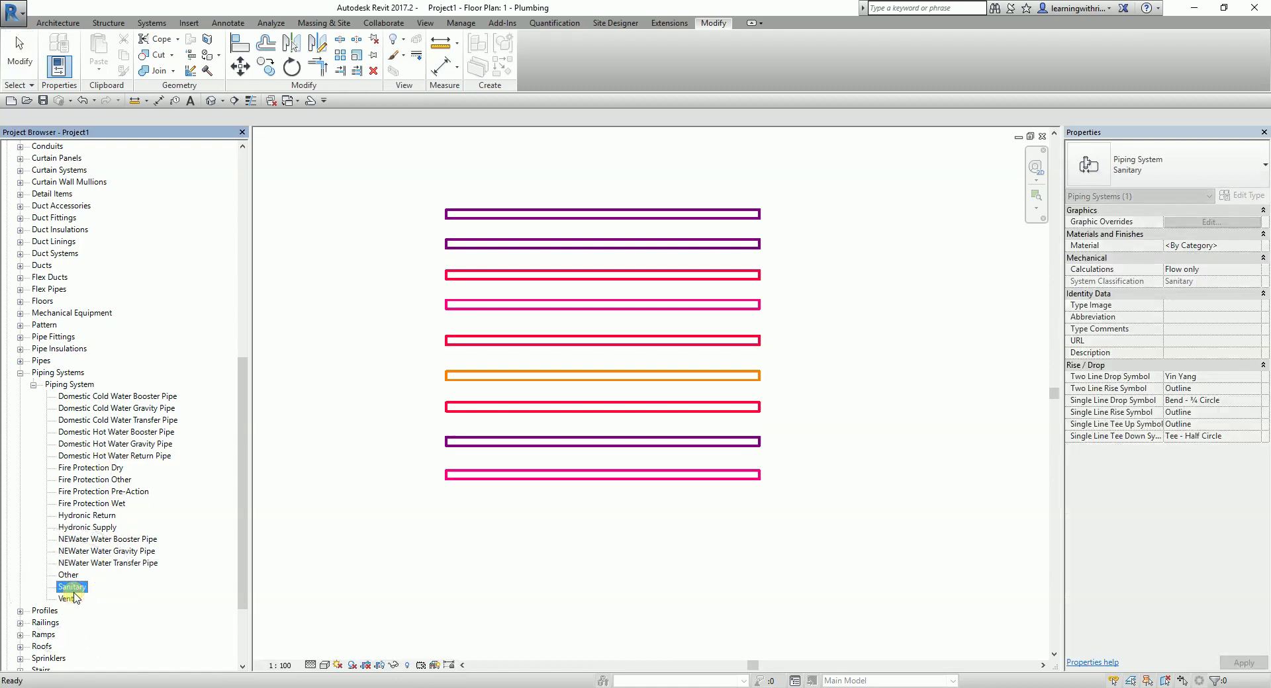
{"action": "right_click", "coordinate": [72, 588]}
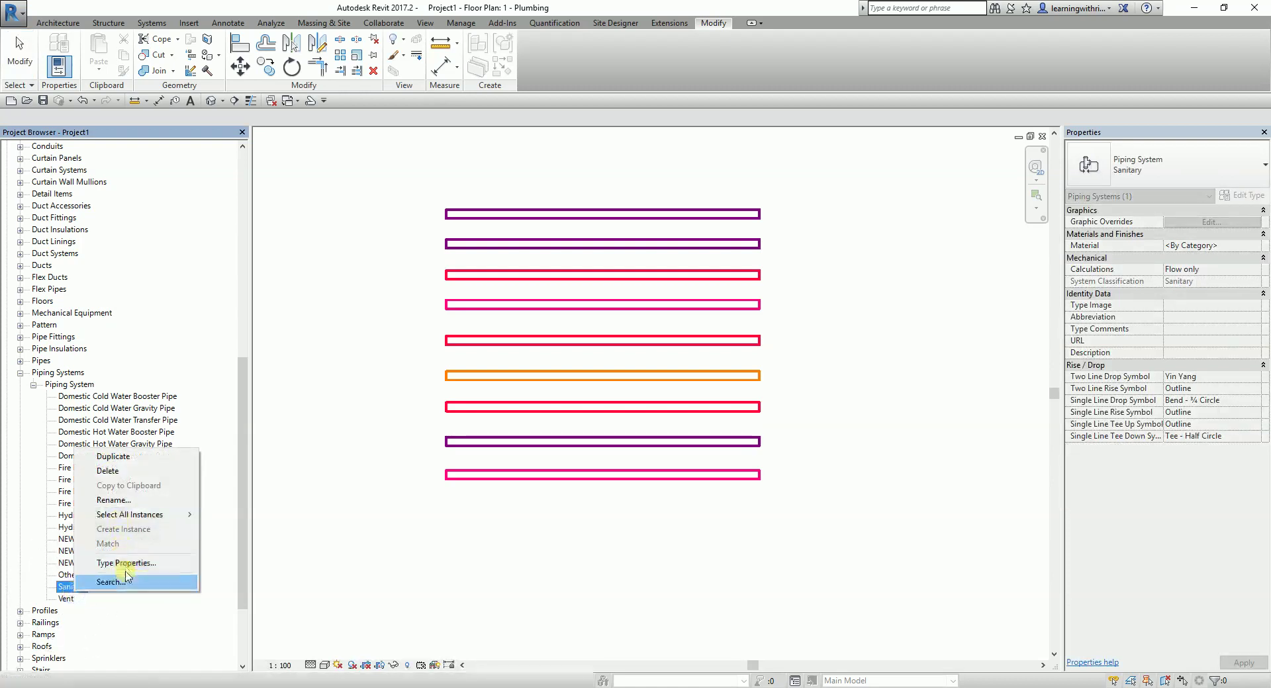
{"action": "left_click", "coordinate": [123, 502]}
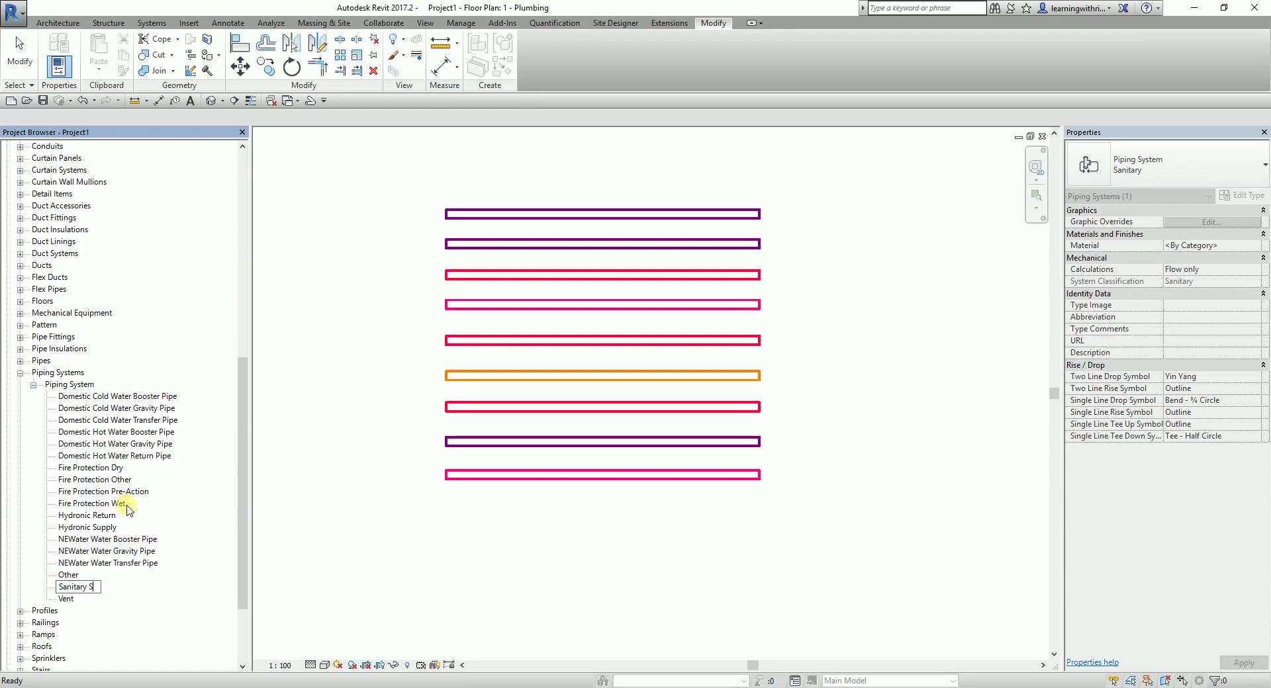
{"action": "key", "text": "Return"}
Override the line color of the Sanitary SWP system type with RGB 255-000-063.
{"action": "double_click", "coordinate": [81, 587]}
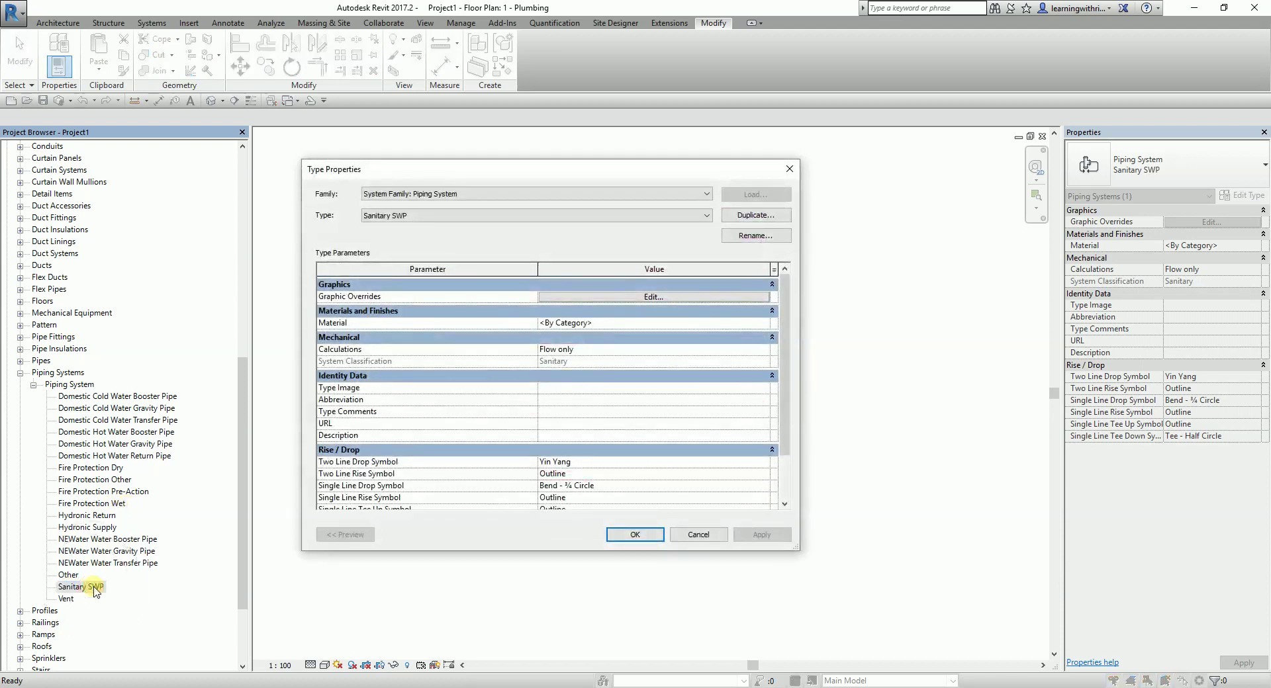
{"action": "left_click", "coordinate": [662, 297]}
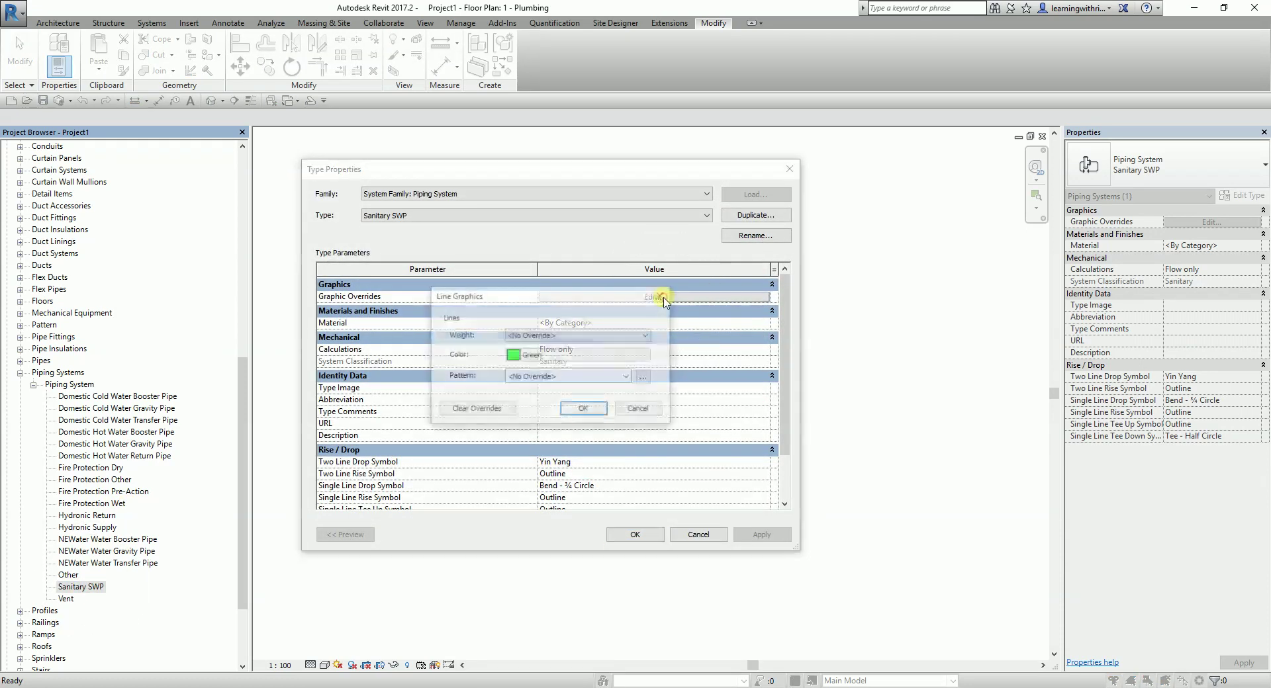
{"action": "left_click", "coordinate": [599, 358]}
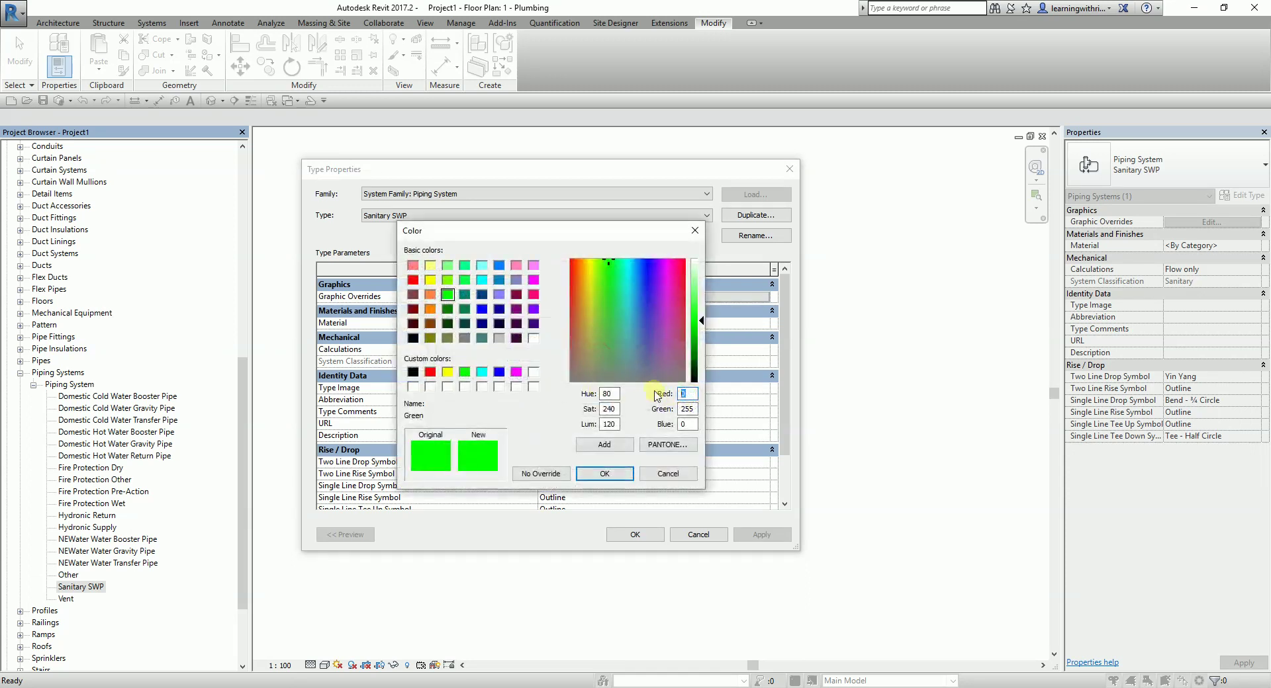
{"action": "type", "text": "55"}
{"action": "key", "text": "Tab"}
{"action": "type", "text": "0"}
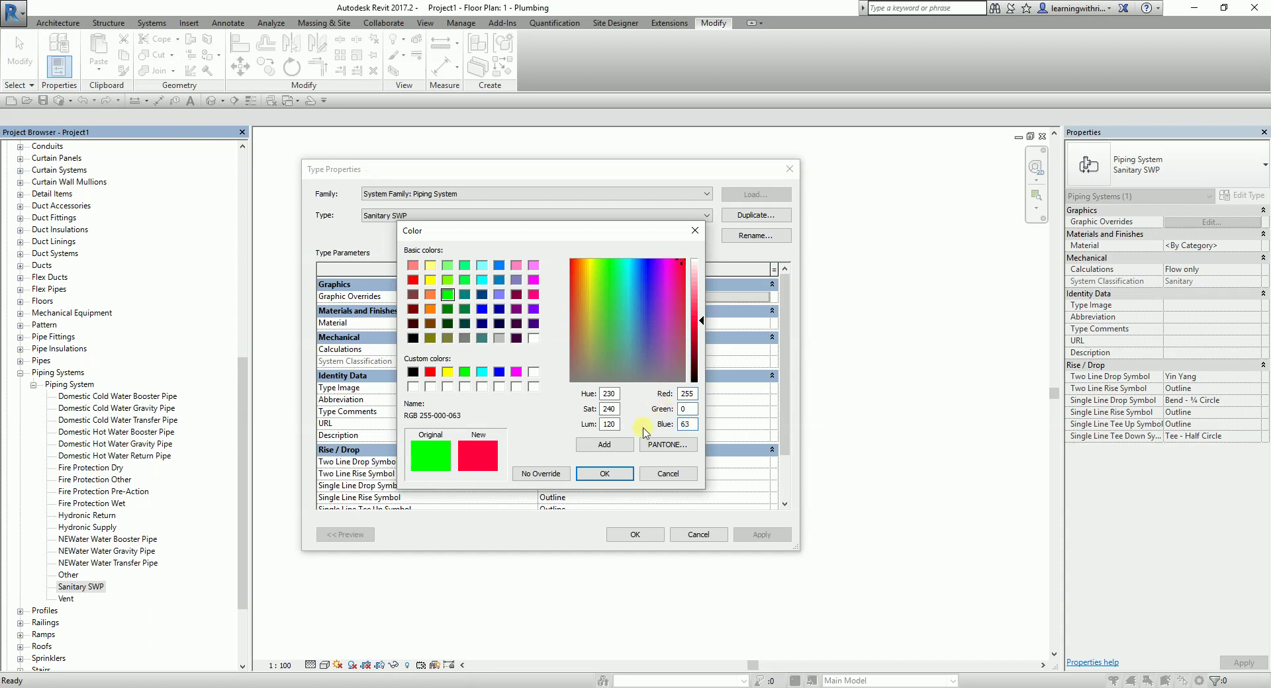
{"action": "left_click", "coordinate": [605, 474]}
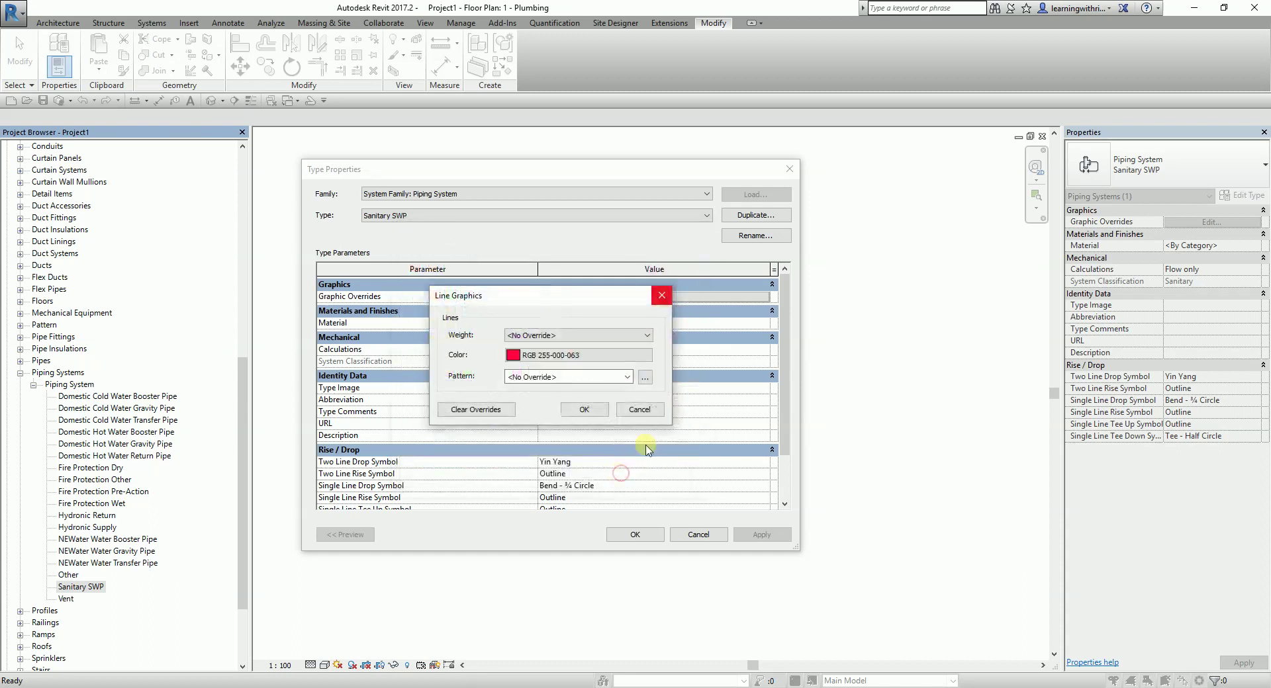
{"action": "left_click", "coordinate": [589, 417]}
{"action": "left_click", "coordinate": [634, 535]}
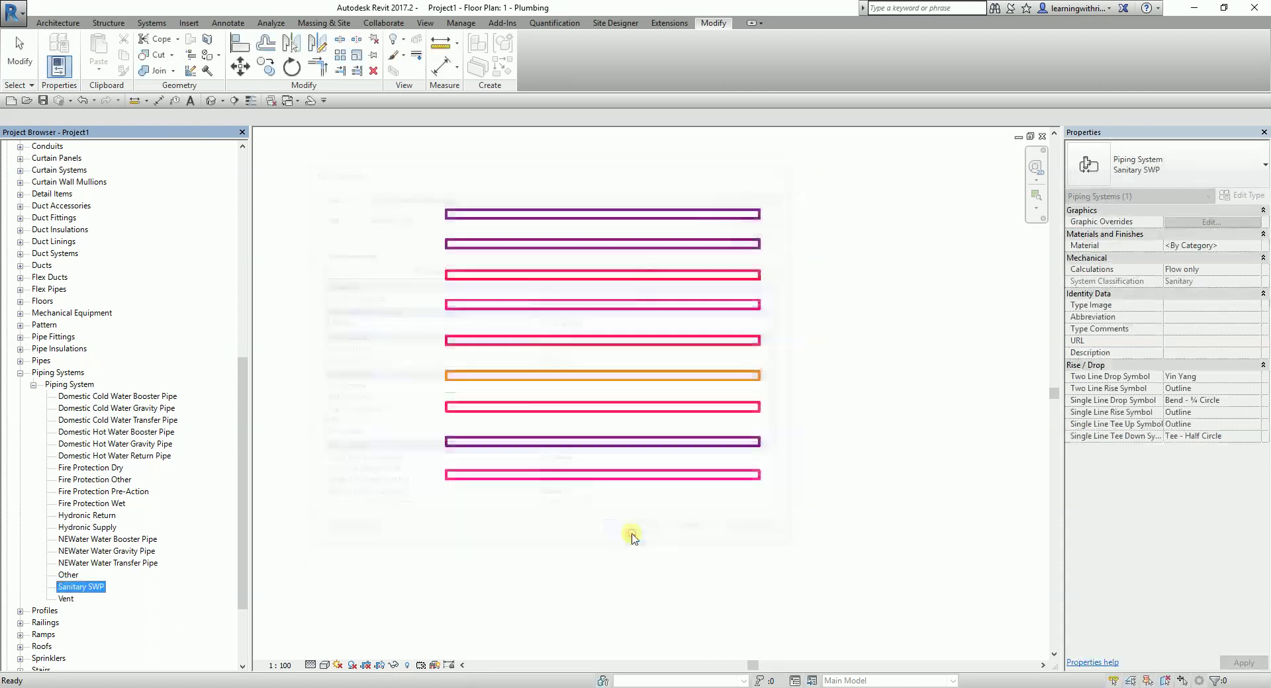
Draw a horizontal pipe with system type Sanitary SWP below the NEWater transfer pipe, matching the length of the others.
{"action": "left_click", "coordinate": [311, 100]}
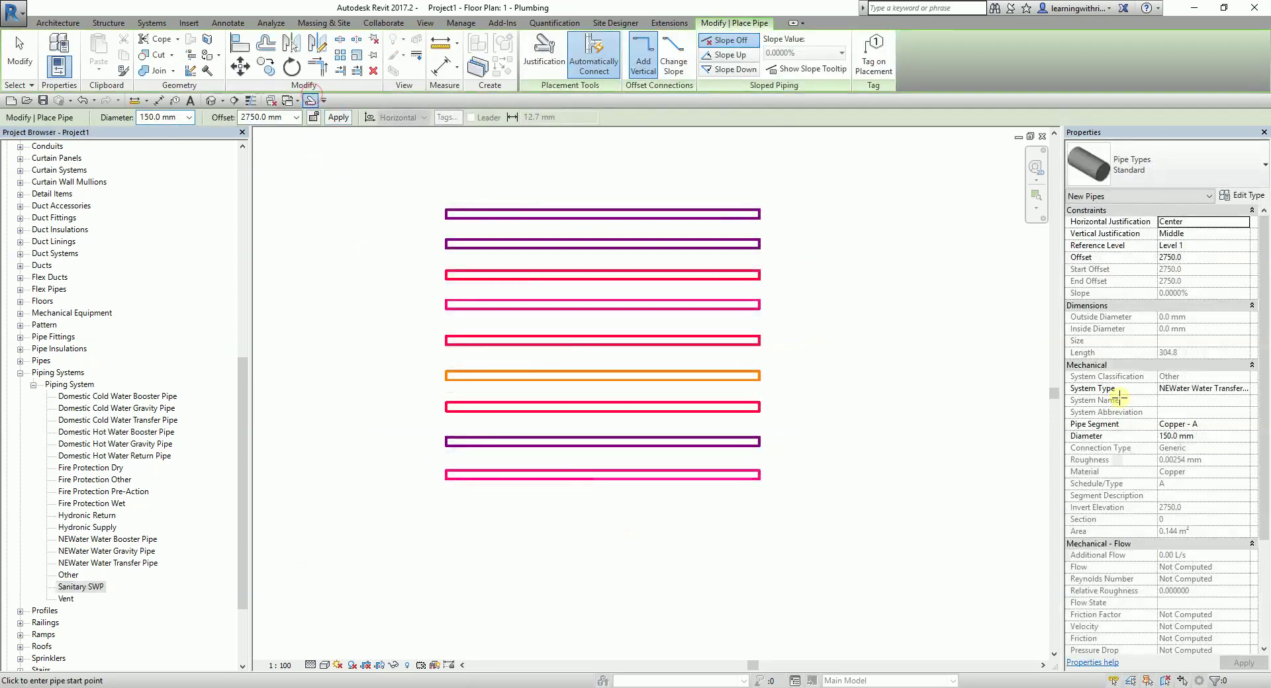
{"action": "left_click", "coordinate": [1246, 395]}
{"action": "left_click_drag", "start_coordinate": [1244, 415], "coordinate": [1245, 449]}
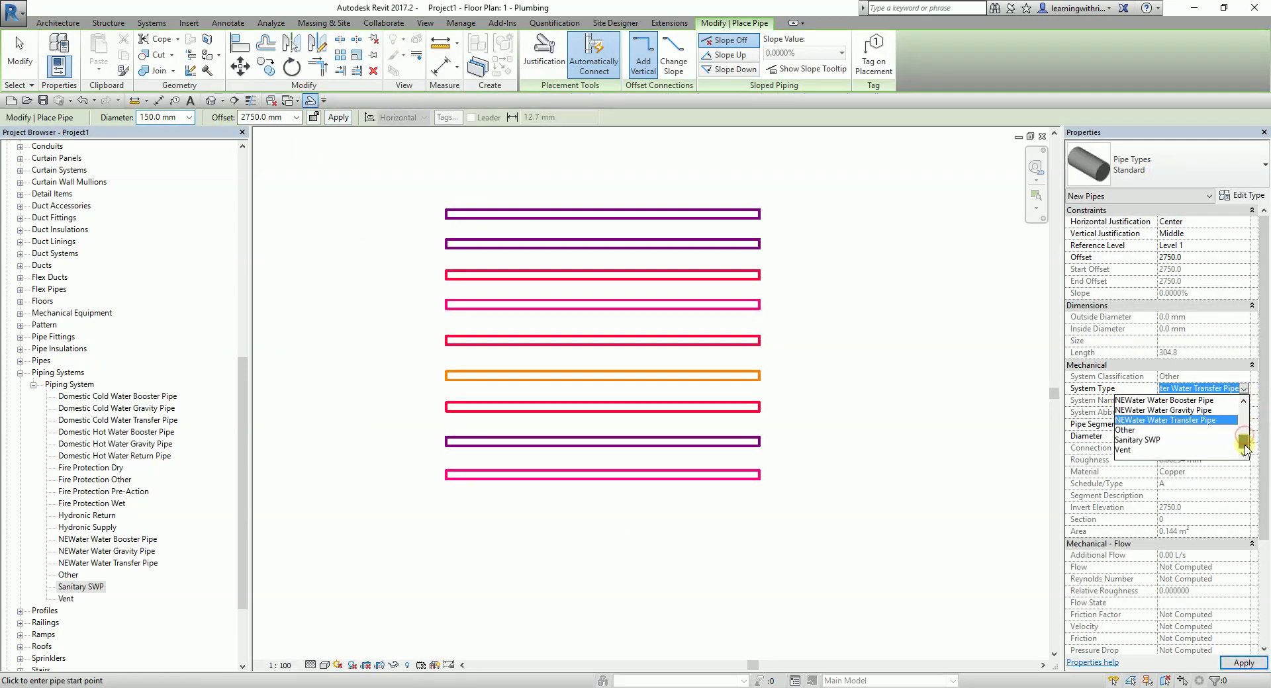
{"action": "left_click", "coordinate": [1148, 441]}
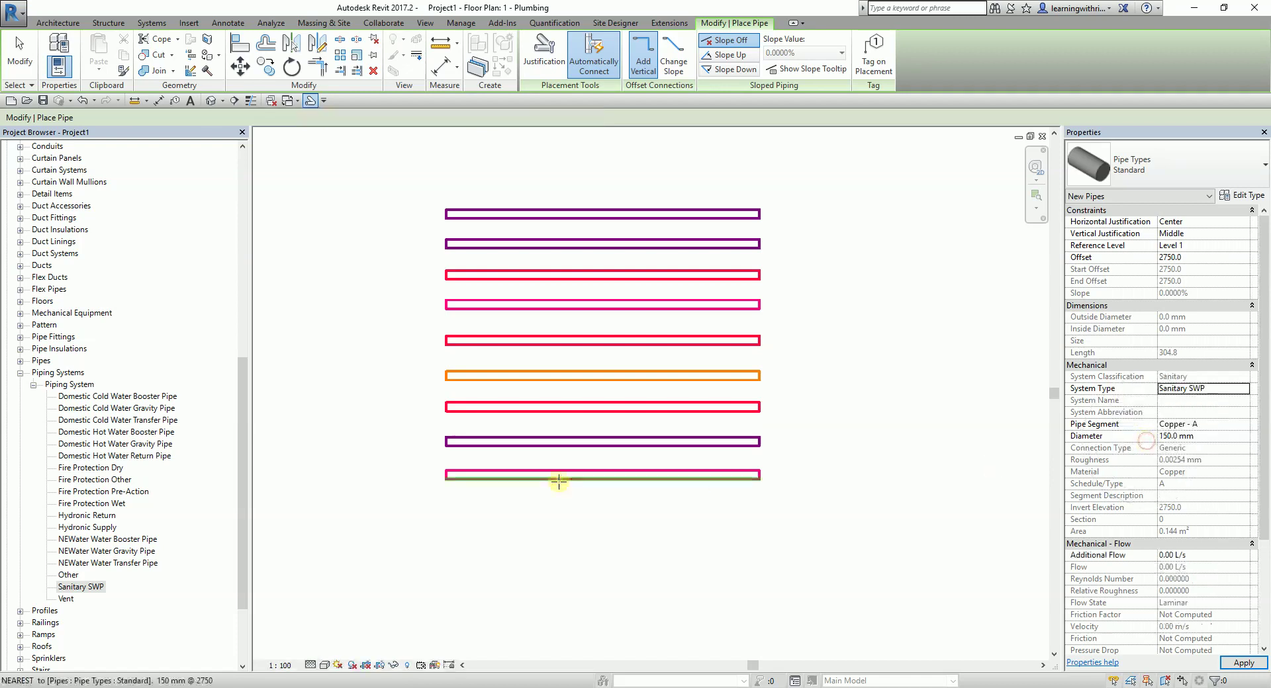
{"action": "left_click", "coordinate": [449, 510]}
{"action": "left_click", "coordinate": [759, 510]}
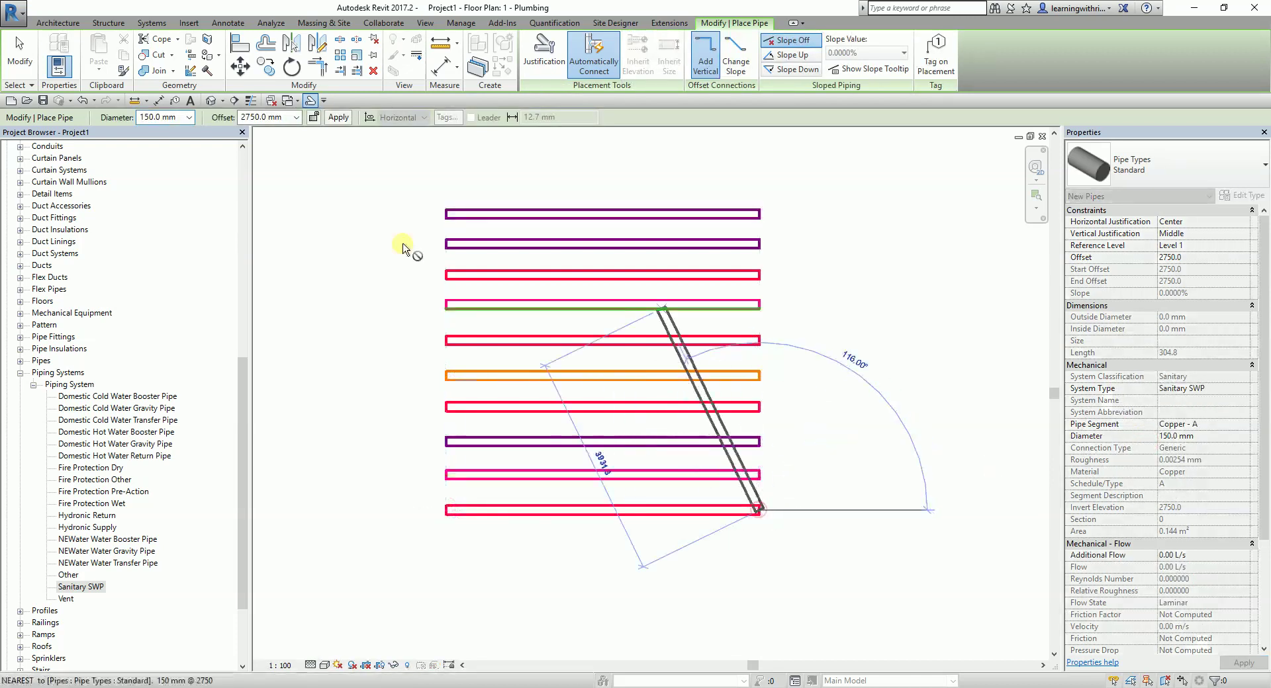
{"action": "key", "text": "Escape"}
{"action": "key", "text": "Escape"}
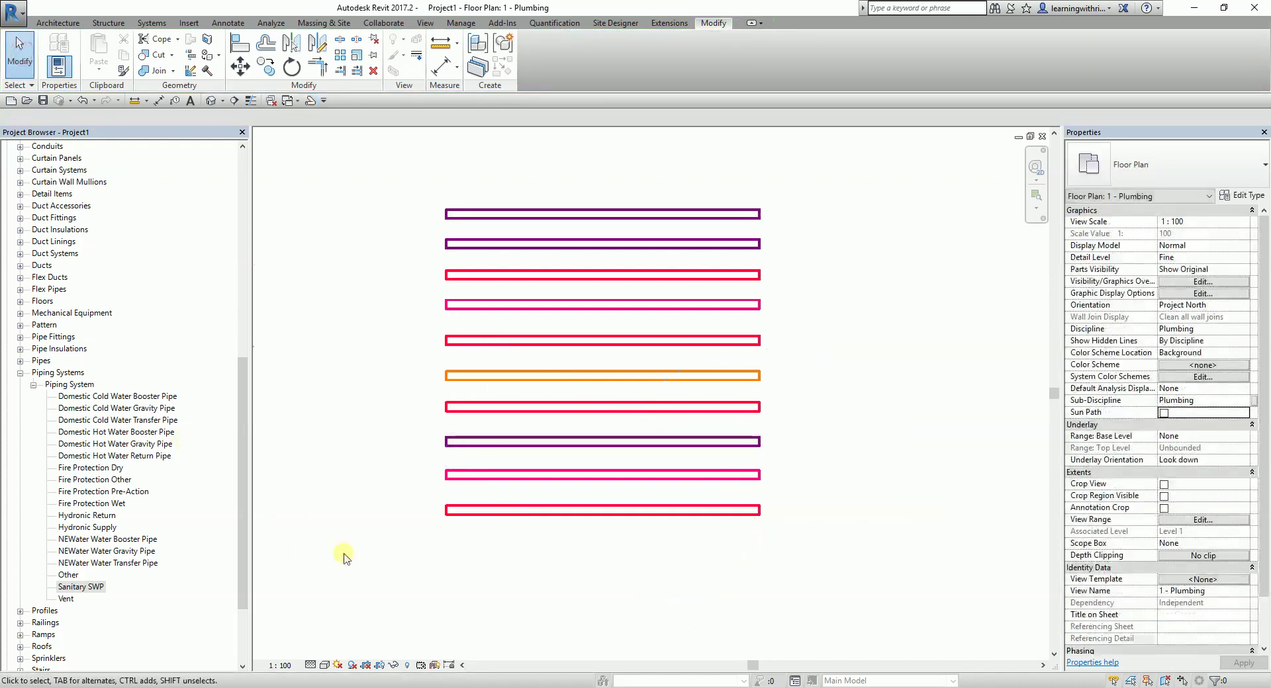
Duplicate the Sanitary SWP piping system type and rename the copy as "Sanitary WP".
{"action": "right_click", "coordinate": [93, 589]}
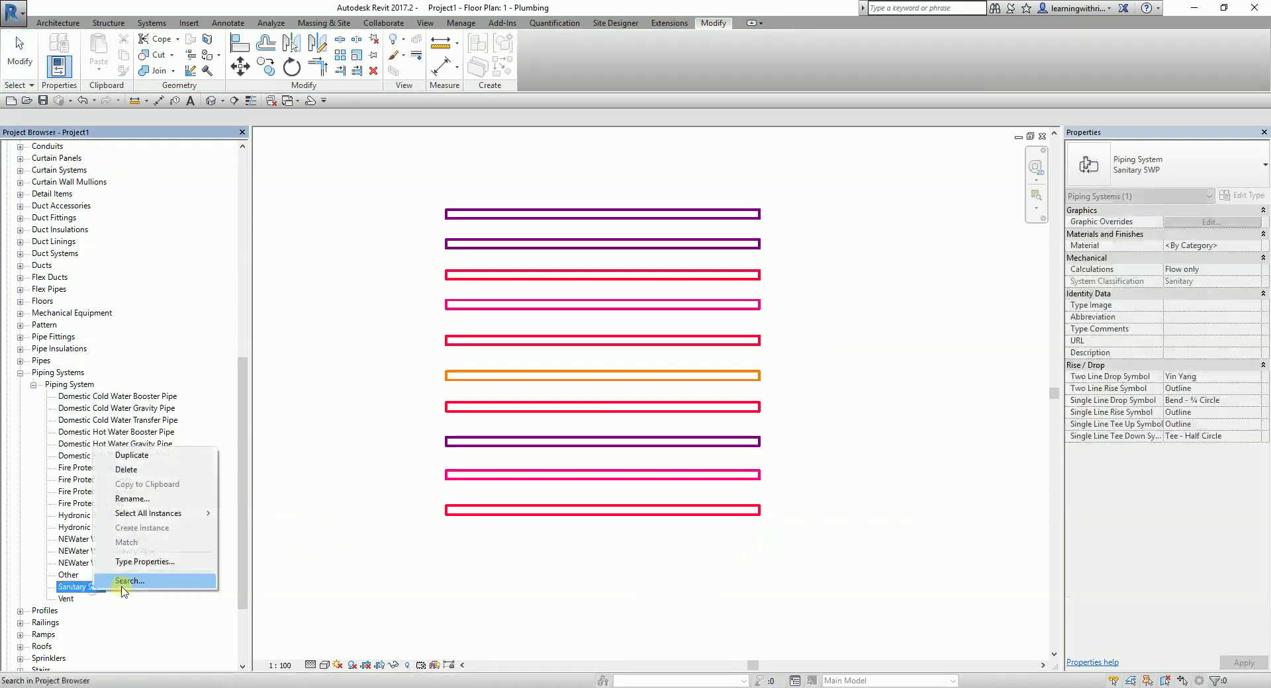
{"action": "left_click", "coordinate": [165, 461]}
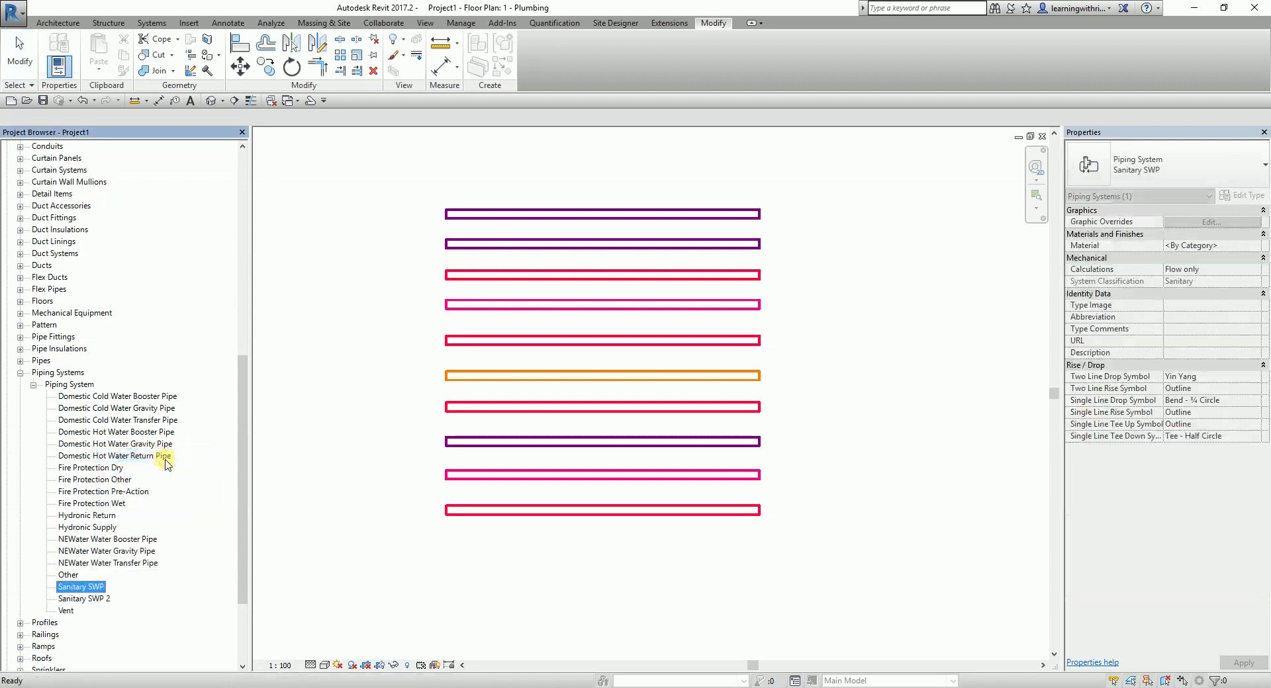
{"action": "left_click", "coordinate": [98, 601]}
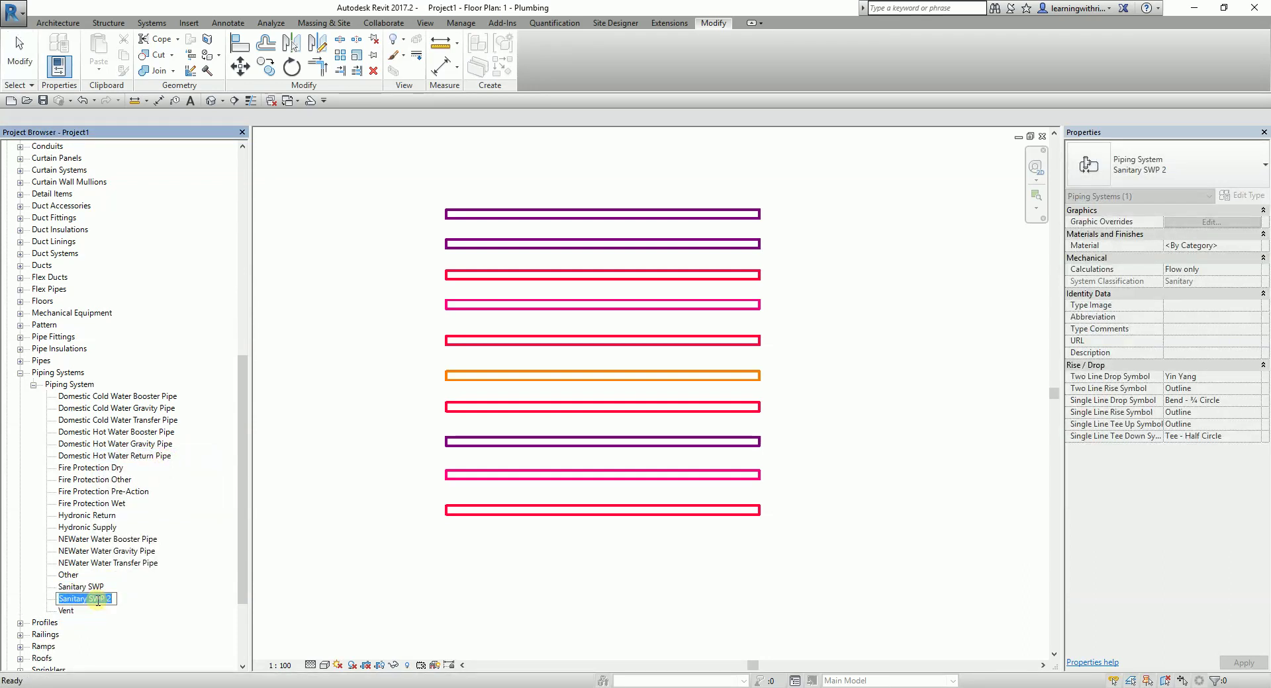
{"action": "key", "text": "End"}
{"action": "key", "text": "Return"}
Override the line color of the Sanitary WP system type with a custom RGB color.
{"action": "right_click", "coordinate": [98, 600]}
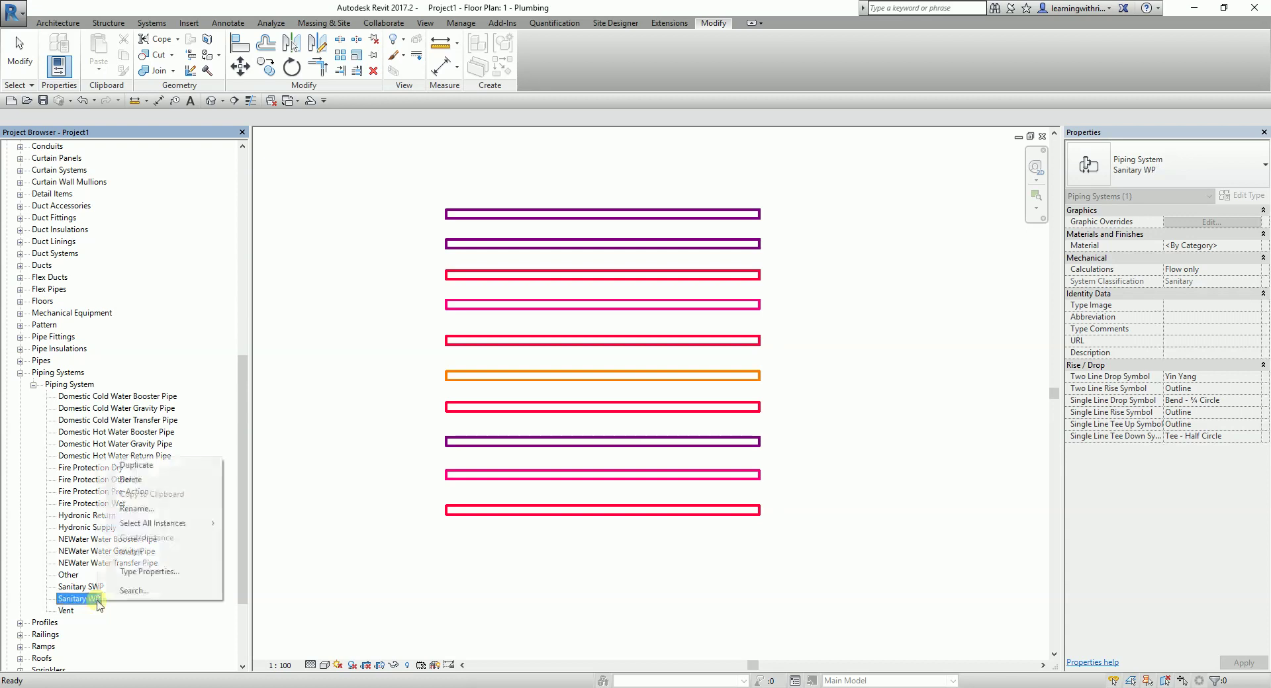
{"action": "left_click", "coordinate": [143, 574]}
{"action": "left_click", "coordinate": [652, 297]}
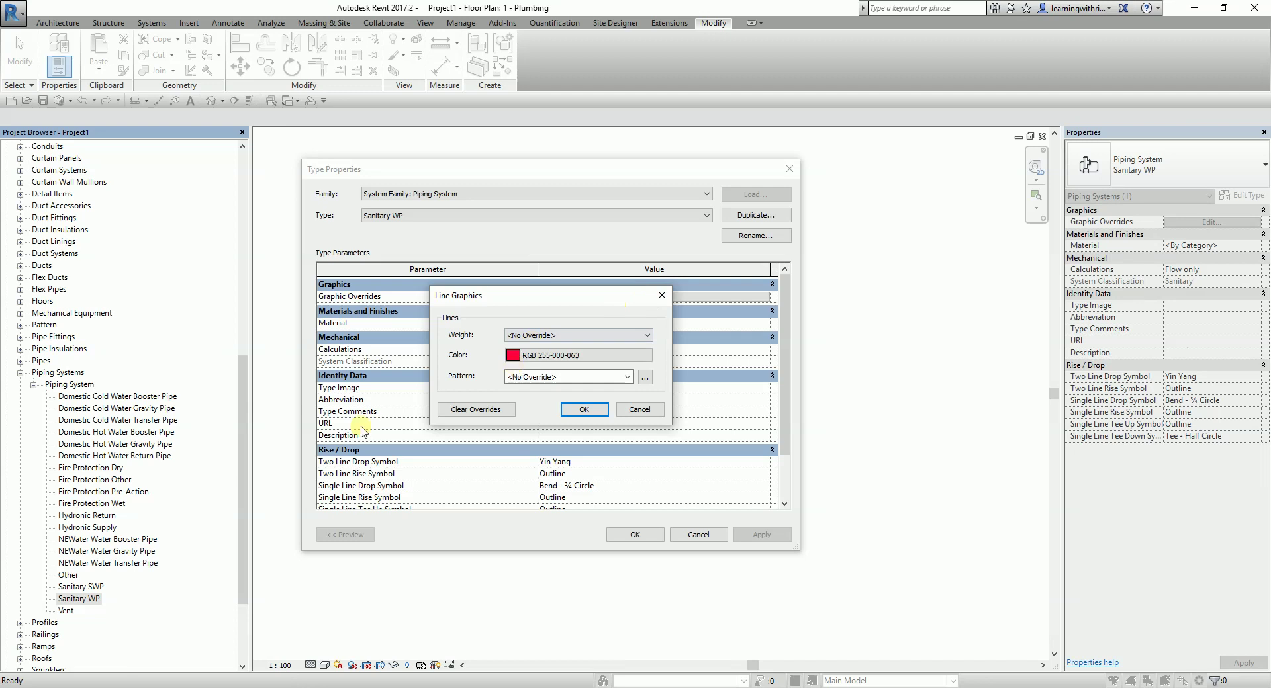
{"action": "left_click", "coordinate": [566, 360]}
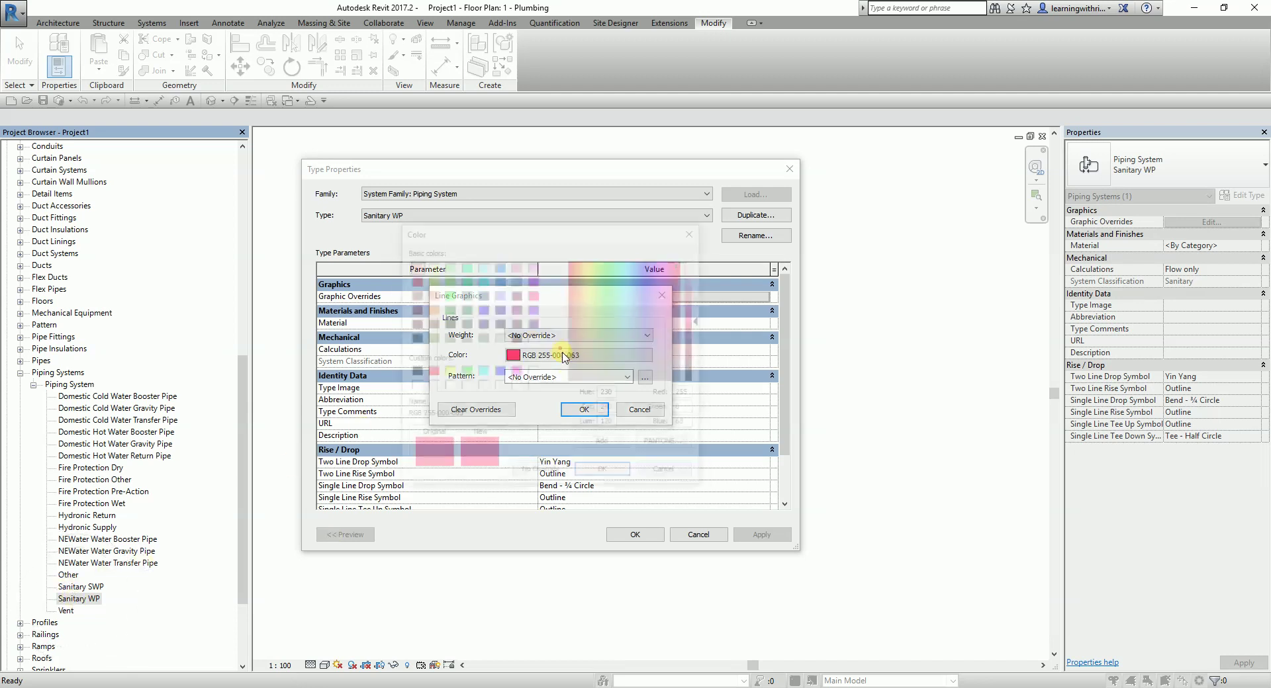
{"action": "double_click", "coordinate": [691, 395]}
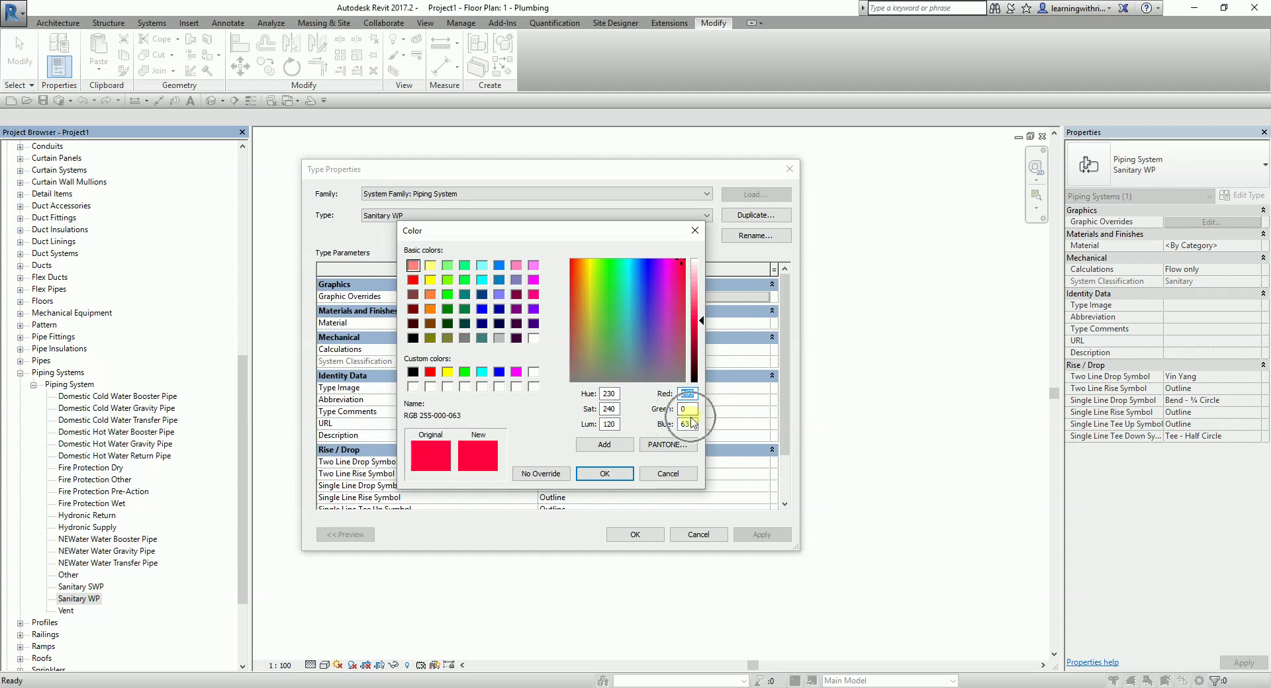
{"action": "left_click", "coordinate": [605, 474]}
{"action": "left_click", "coordinate": [584, 409]}
{"action": "left_click", "coordinate": [629, 536]}
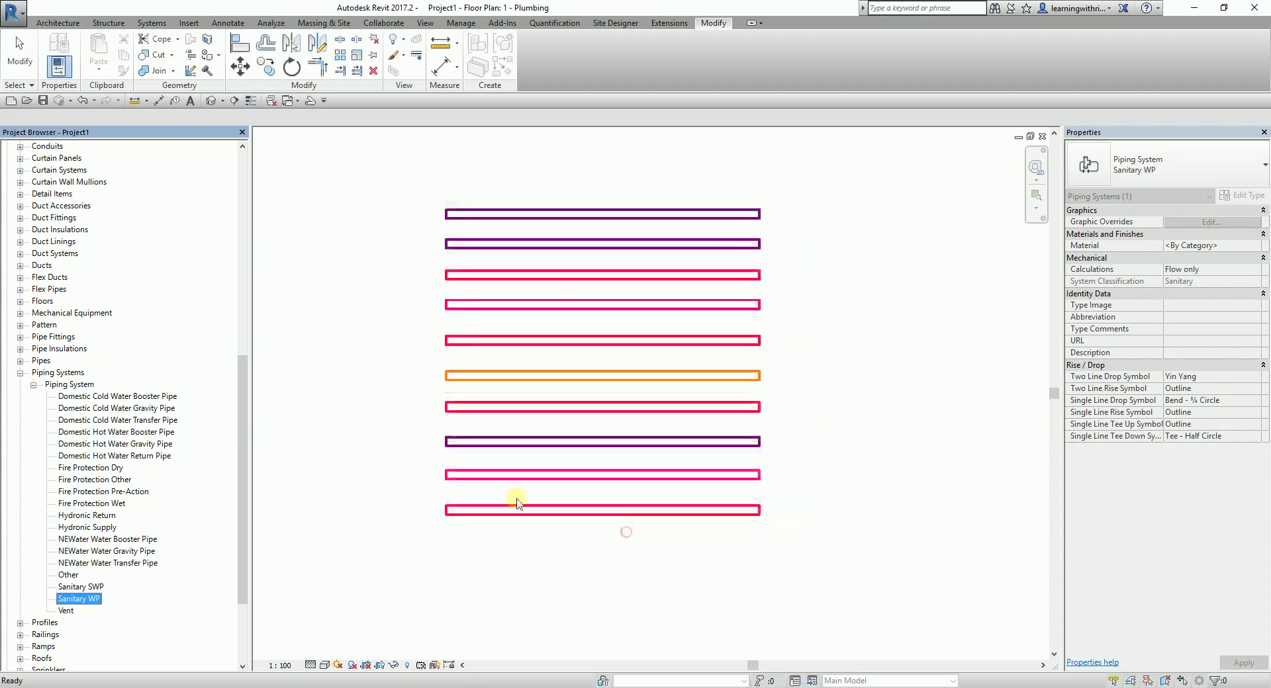
Draw a horizontal pipe with system type Sanitary WP below the Sanitary SWP pipe, matching the length of the others.
{"action": "left_click", "coordinate": [309, 102]}
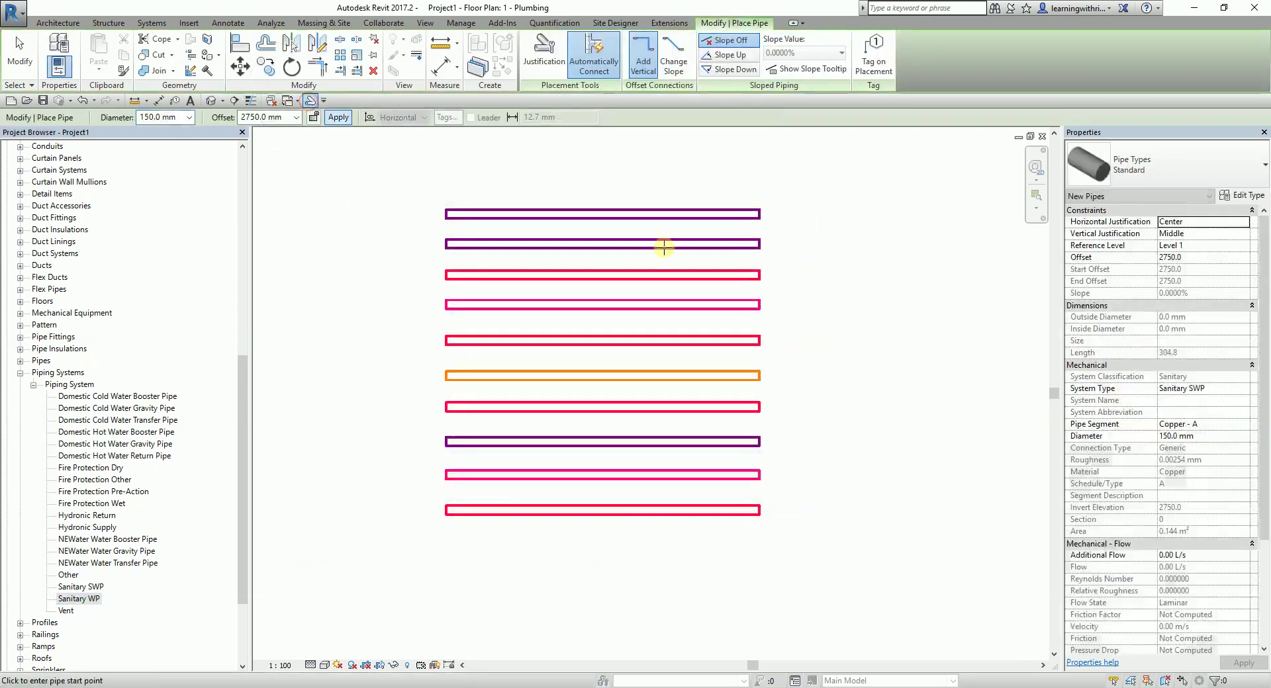
{"action": "left_click", "coordinate": [1235, 389]}
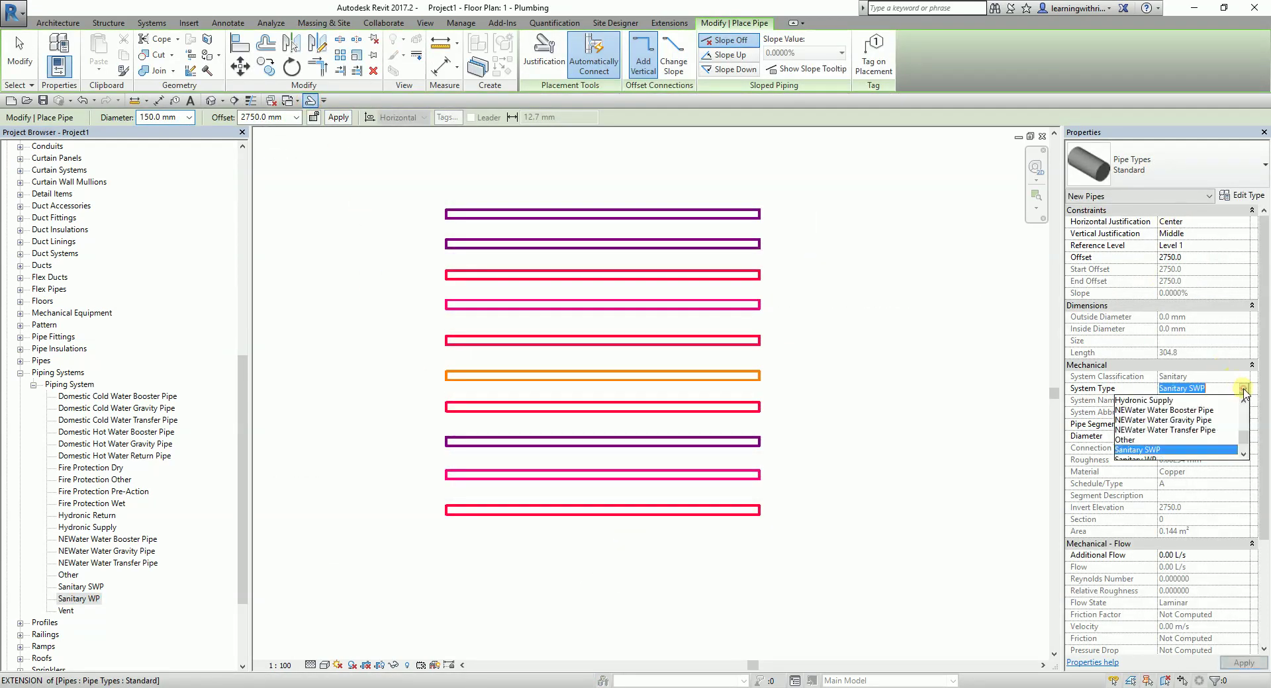
{"action": "left_click", "coordinate": [1148, 441]}
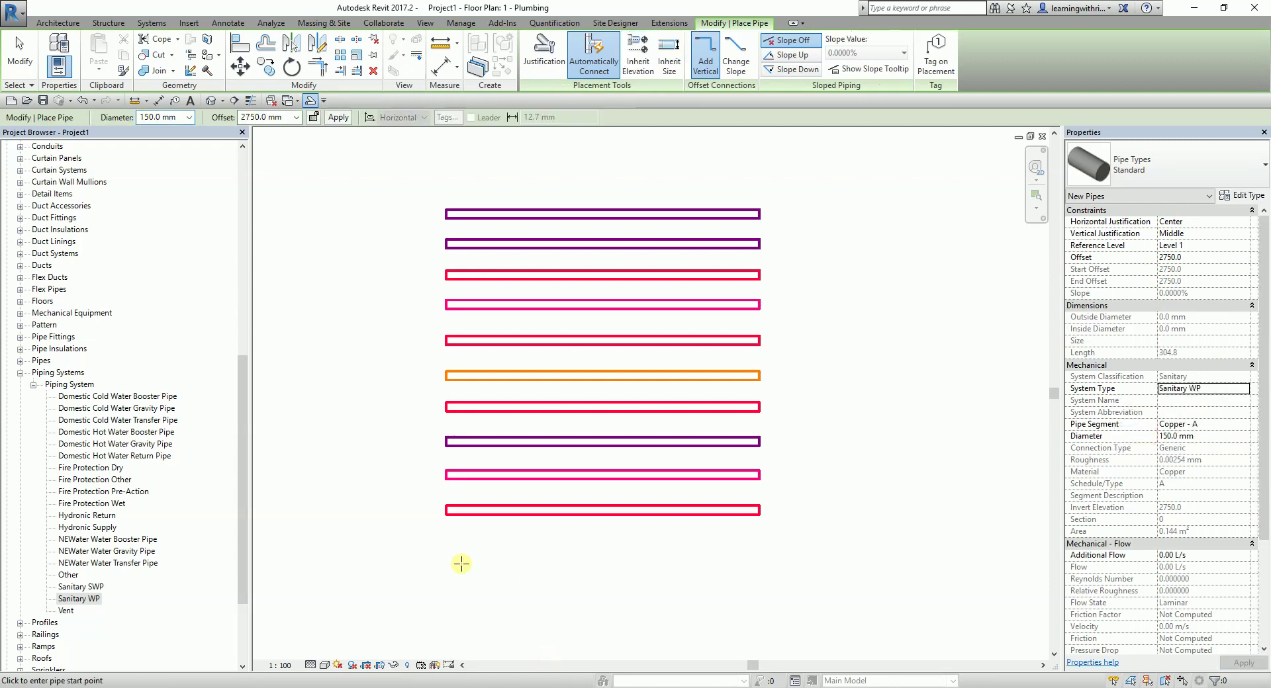
{"action": "left_click", "coordinate": [445, 550]}
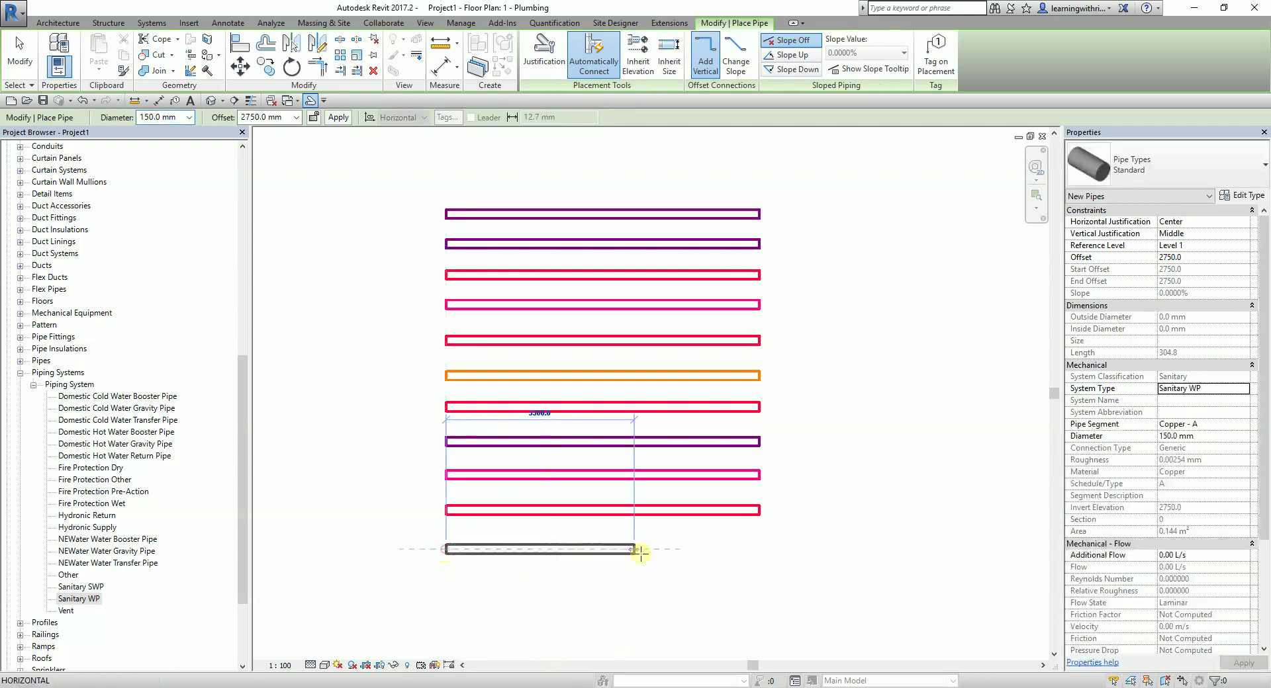
{"action": "left_click", "coordinate": [760, 550]}
{"action": "key", "text": "Escape"}
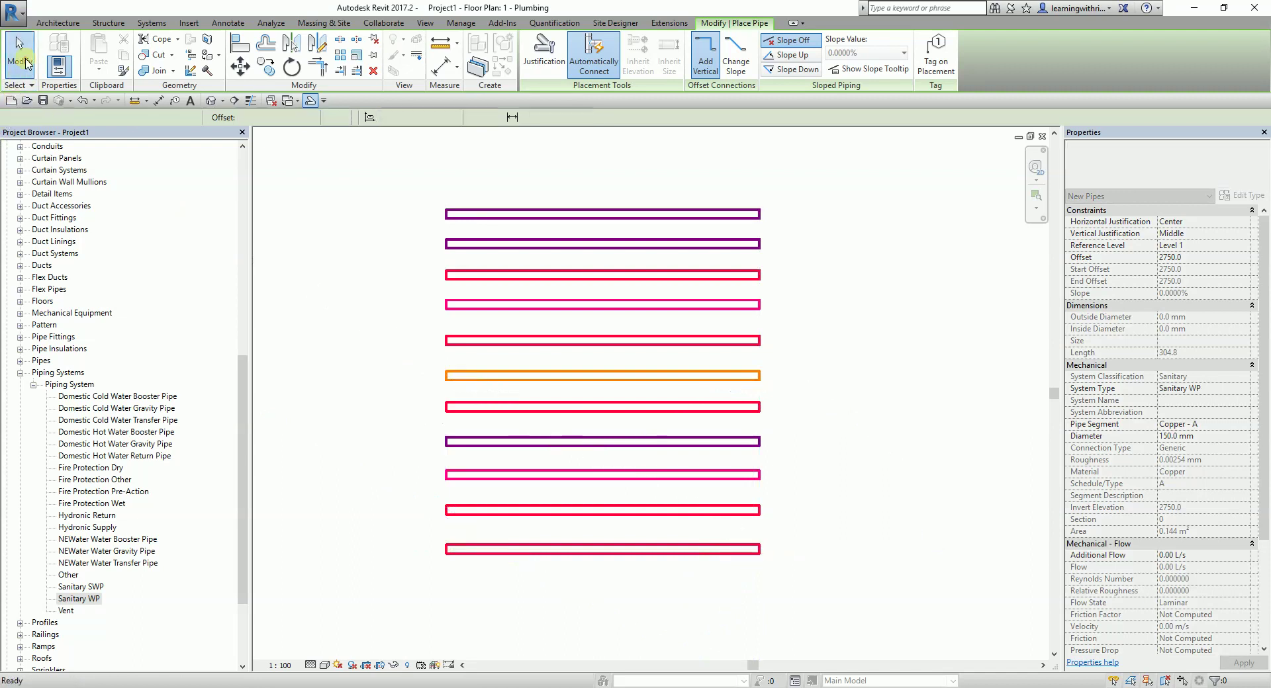
{"action": "key", "text": "Escape"}
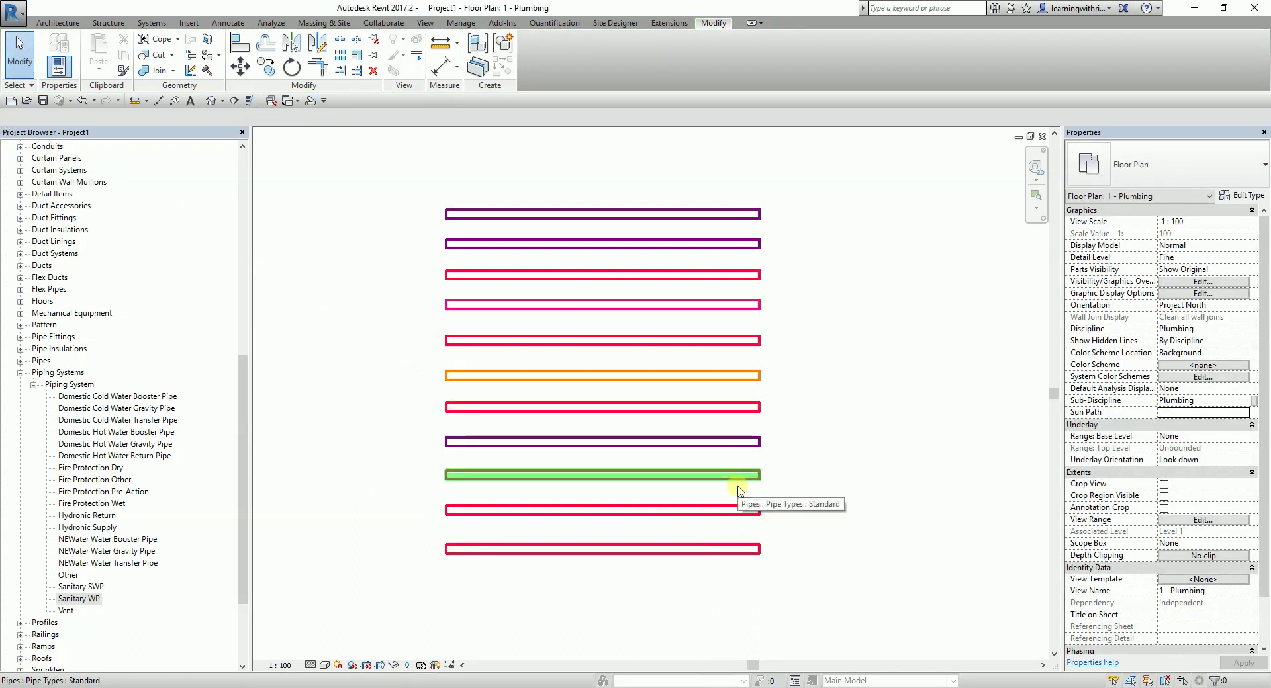
Duplicate the Fire Protection Other piping system type and rename the copy as "Fire Protection Pipe".
{"action": "right_click", "coordinate": [112, 482]}
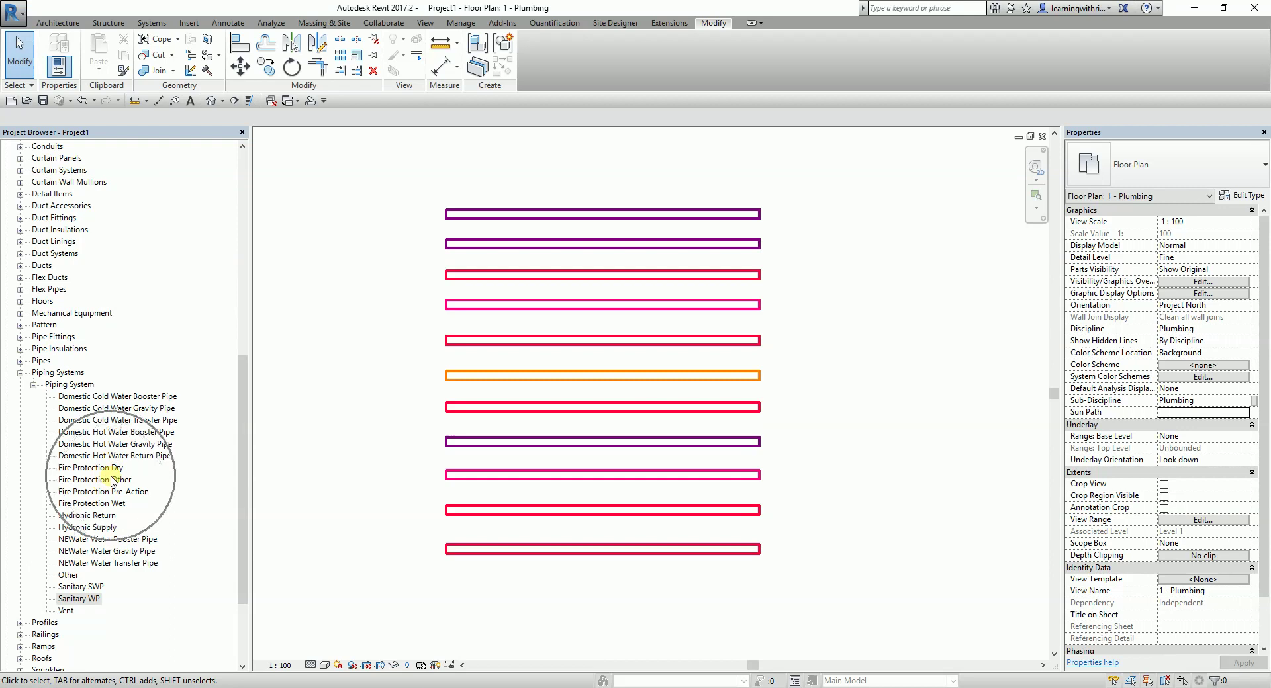
{"action": "left_click", "coordinate": [158, 487]}
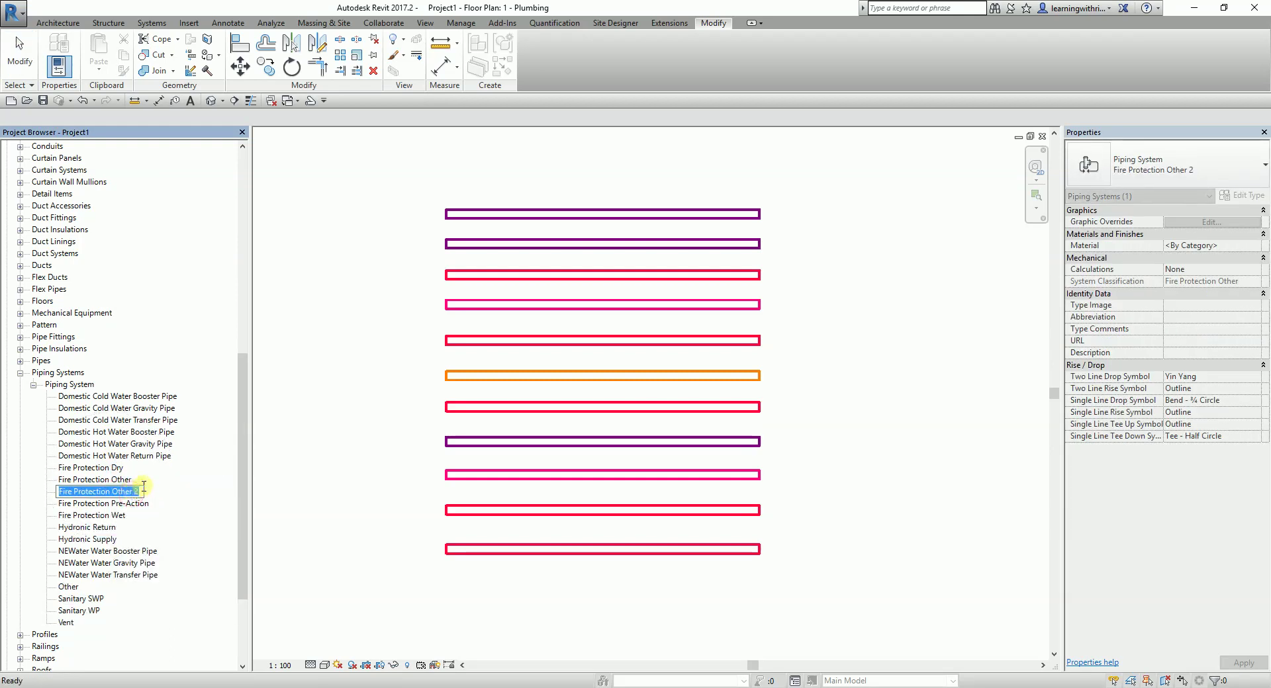
{"action": "left_click", "coordinate": [145, 488]}
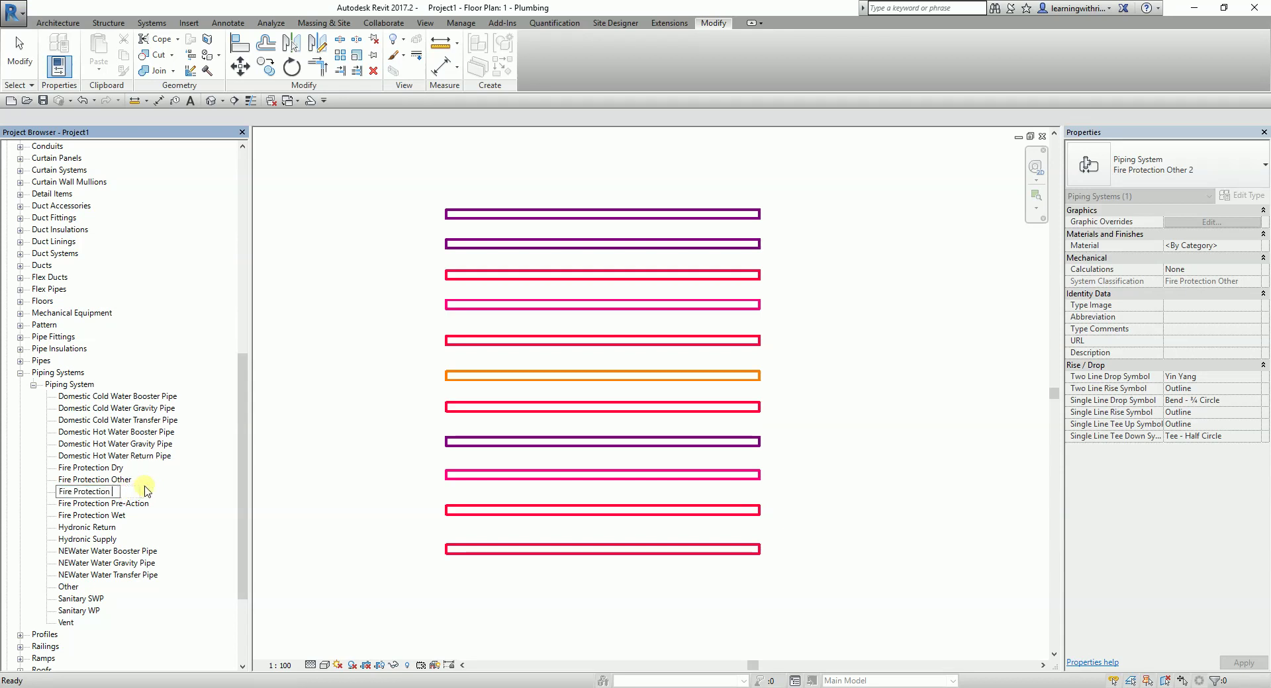
{"action": "type", "text": "Pipe"}
{"action": "key", "text": "Return"}
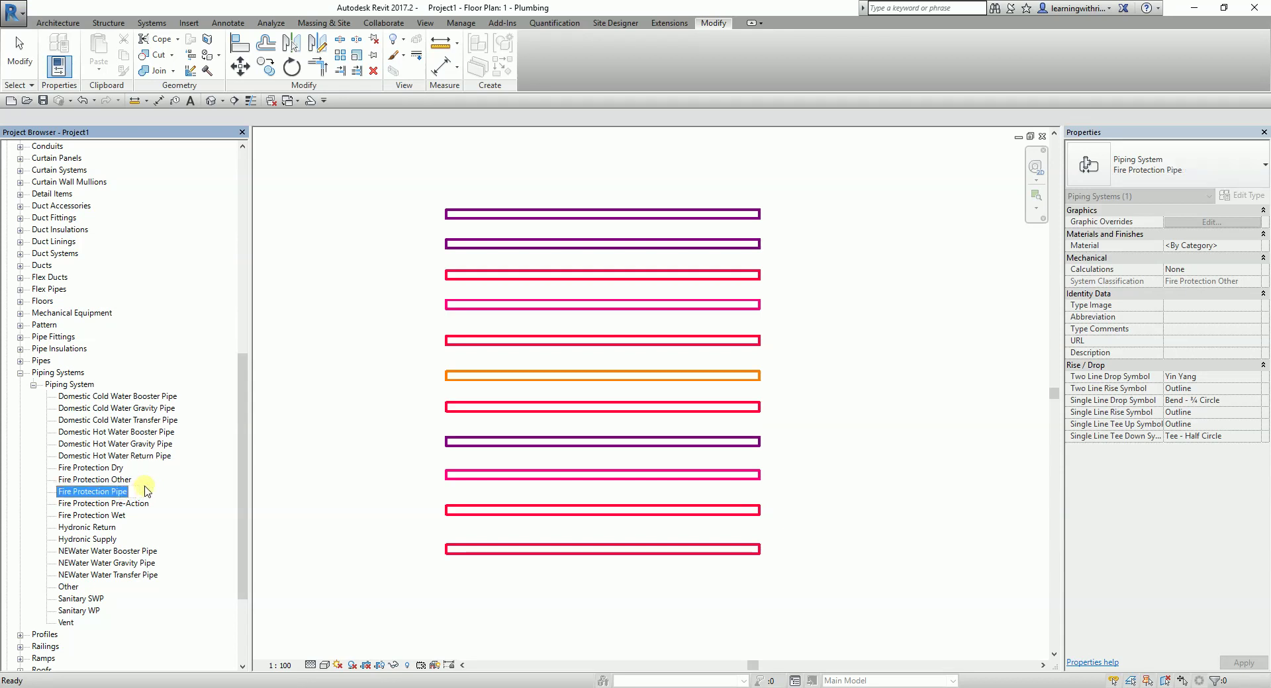
Override the line color of the Fire Protection Pipe system type with RGB 255-170-191.
{"action": "double_click", "coordinate": [84, 496]}
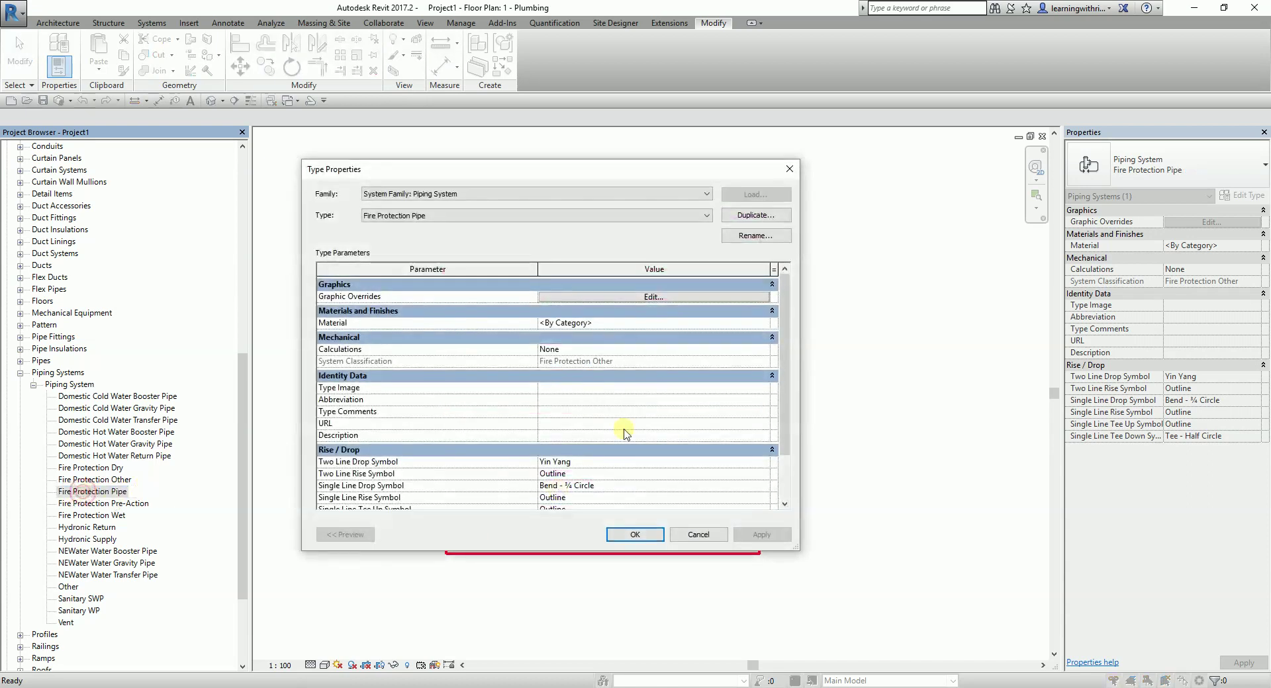
{"action": "left_click", "coordinate": [652, 298]}
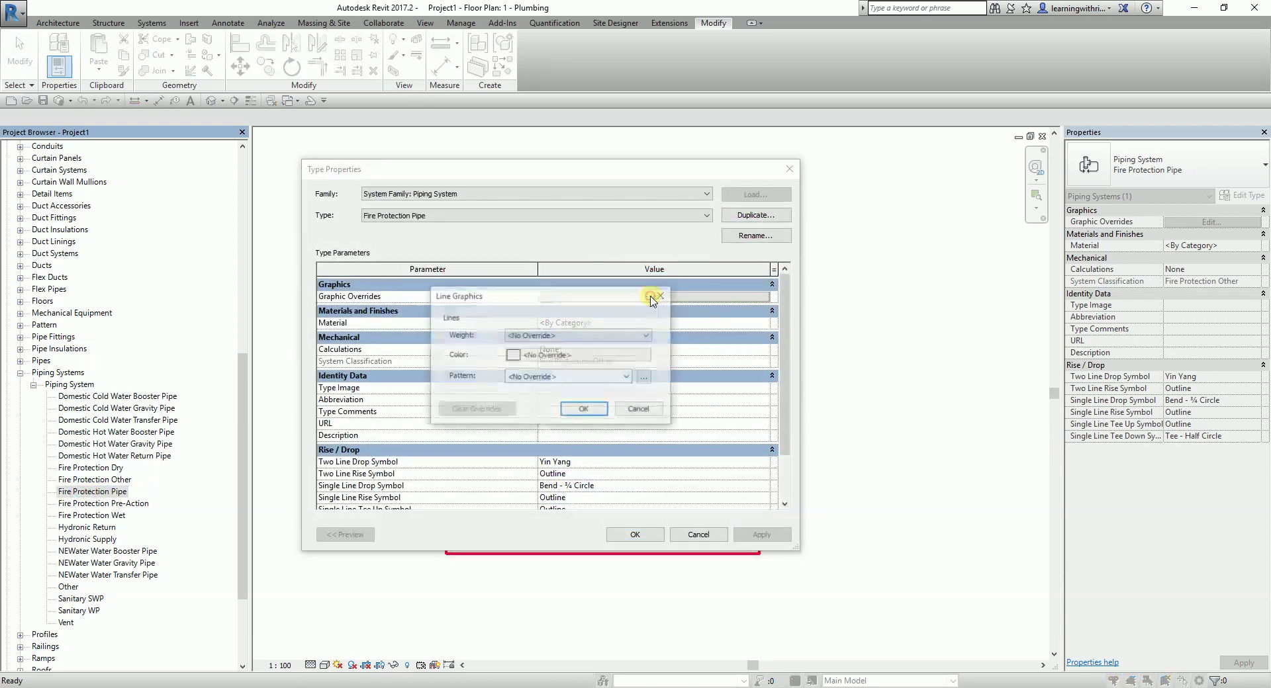
{"action": "left_click", "coordinate": [586, 358]}
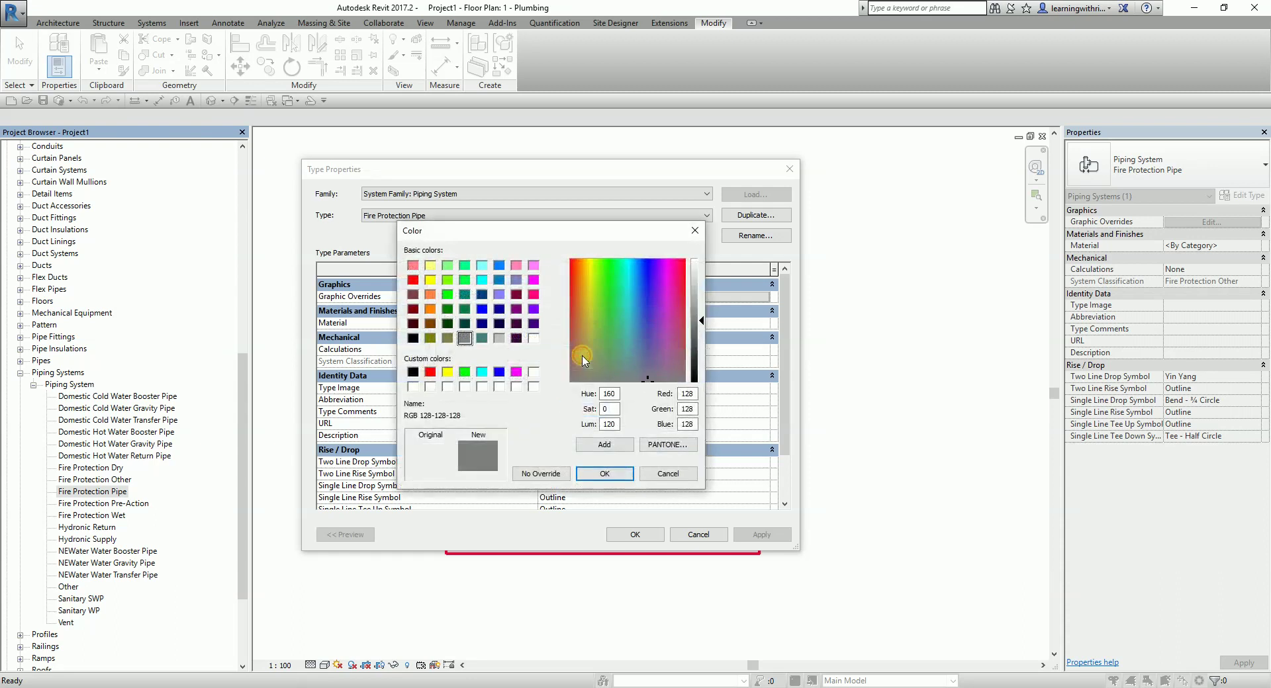
{"action": "double_click", "coordinate": [688, 394]}
{"action": "type", "text": "255"}
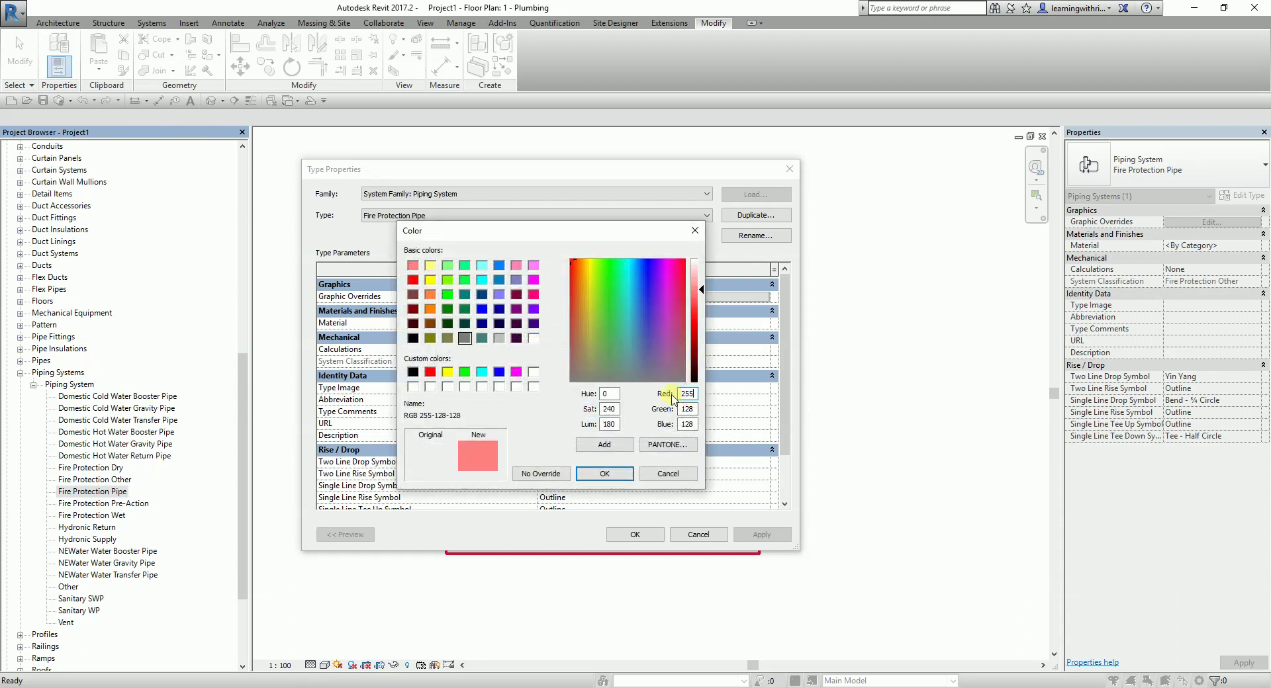
{"action": "type", "text": "170"}
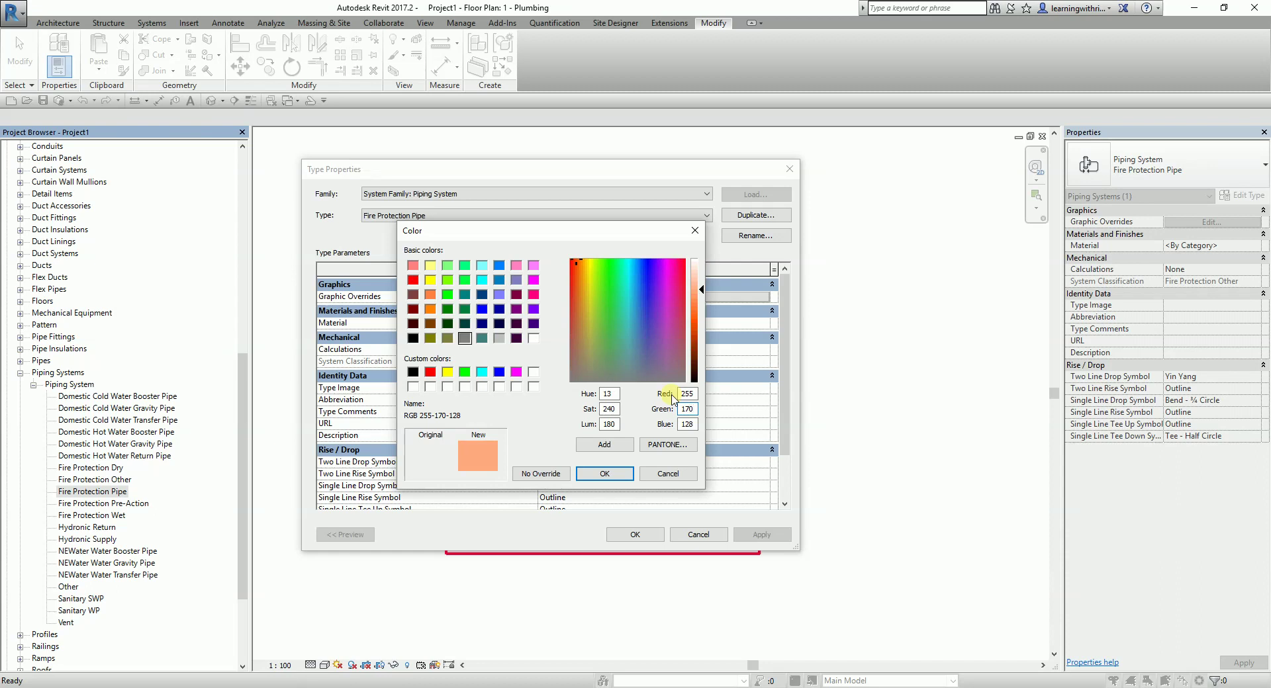
{"action": "type", "text": "191"}
{"action": "left_click", "coordinate": [602, 474]}
{"action": "left_click", "coordinate": [588, 409]}
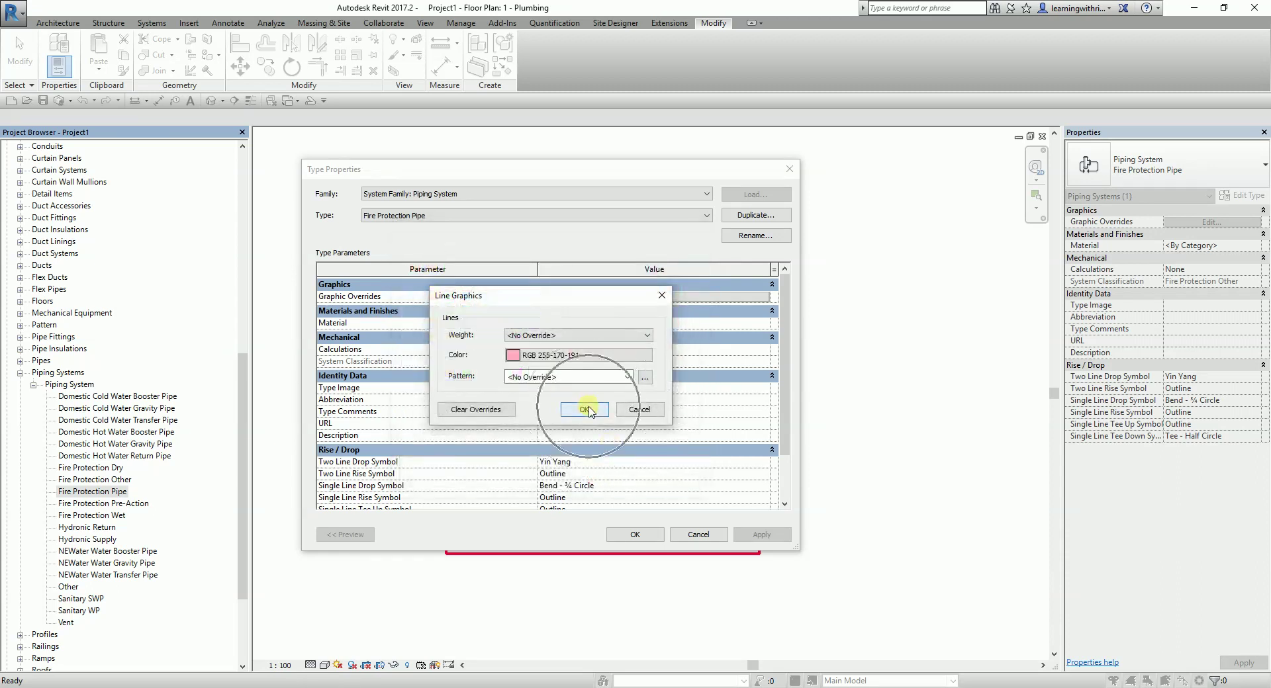
{"action": "left_click", "coordinate": [634, 534]}
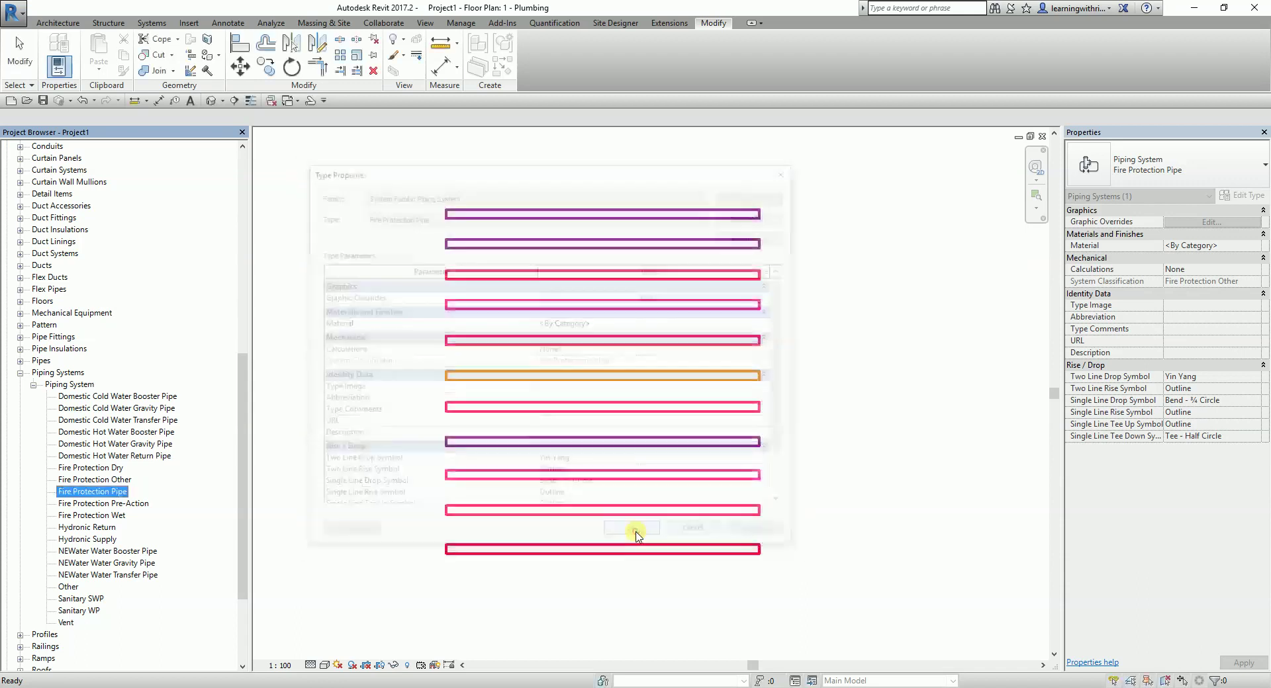
Draw a horizontal pipe with system type Fire Protection Pipe to the right of the topmost purple pipe, about as long as the existing pipes.
{"action": "left_click", "coordinate": [310, 101]}
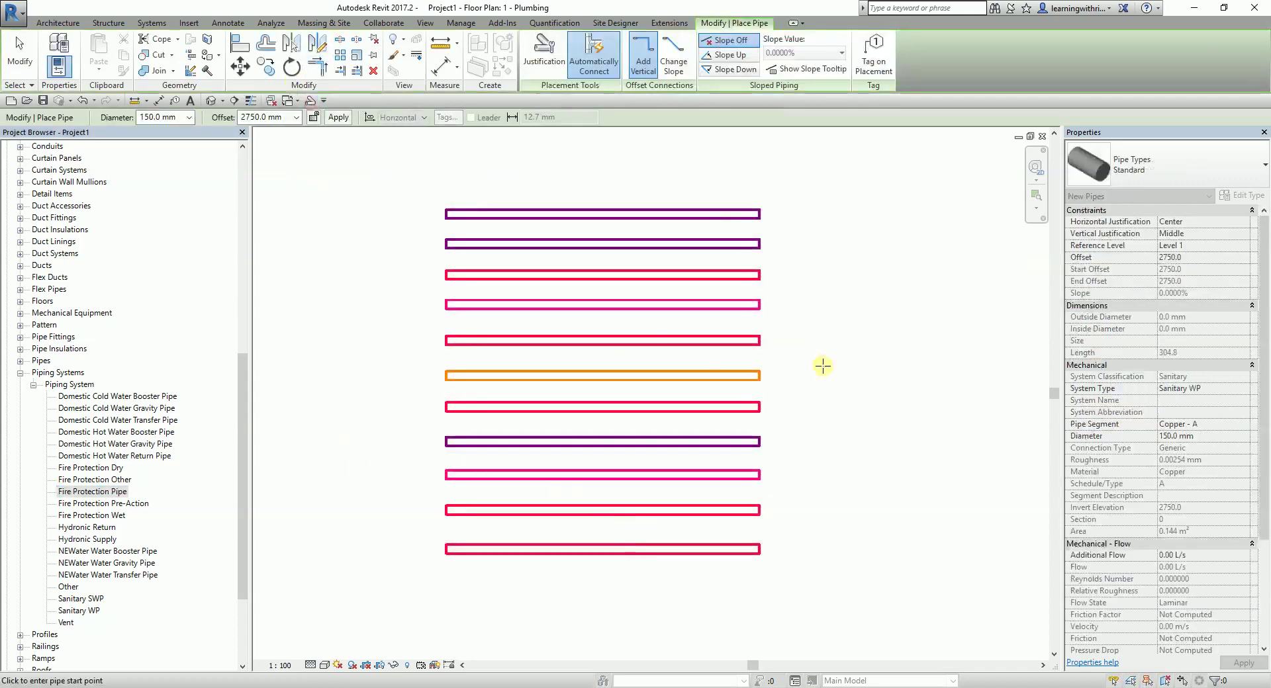
{"action": "left_click", "coordinate": [1244, 389]}
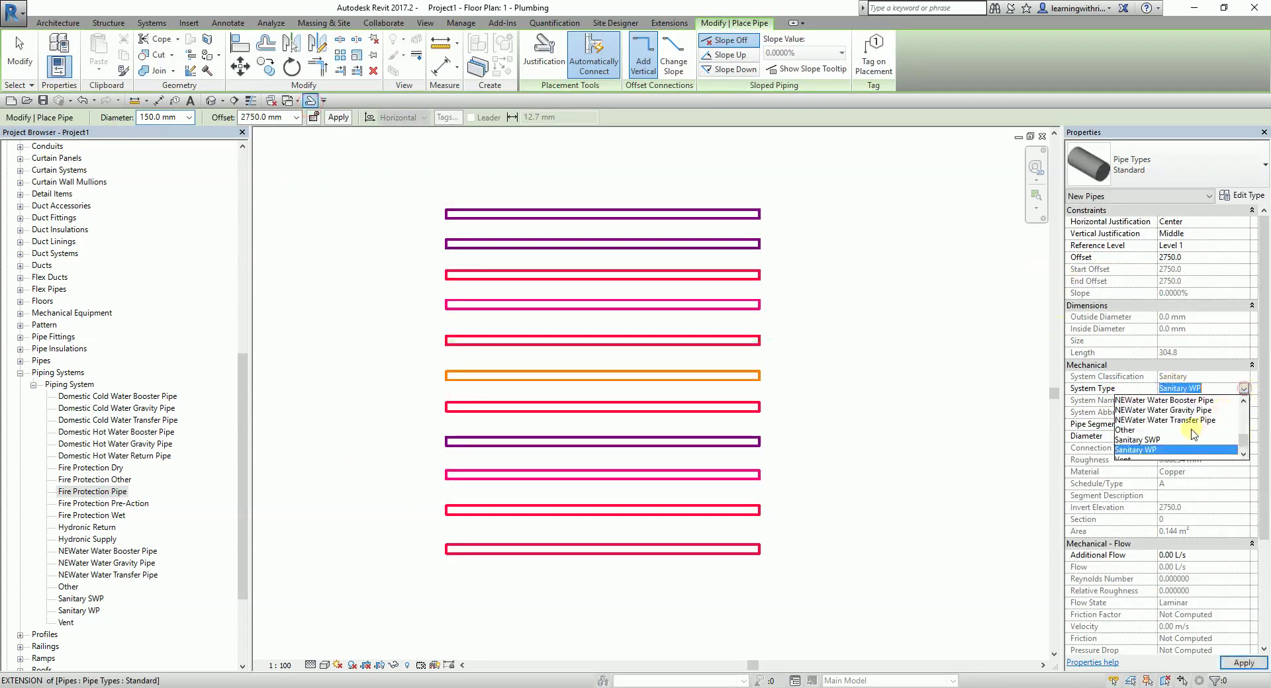
{"action": "scroll", "coordinate": [1188, 432], "scroll_direction": "up", "scroll_amount": 5}
{"action": "scroll", "coordinate": [1181, 431], "scroll_direction": "down", "scroll_amount": 3}
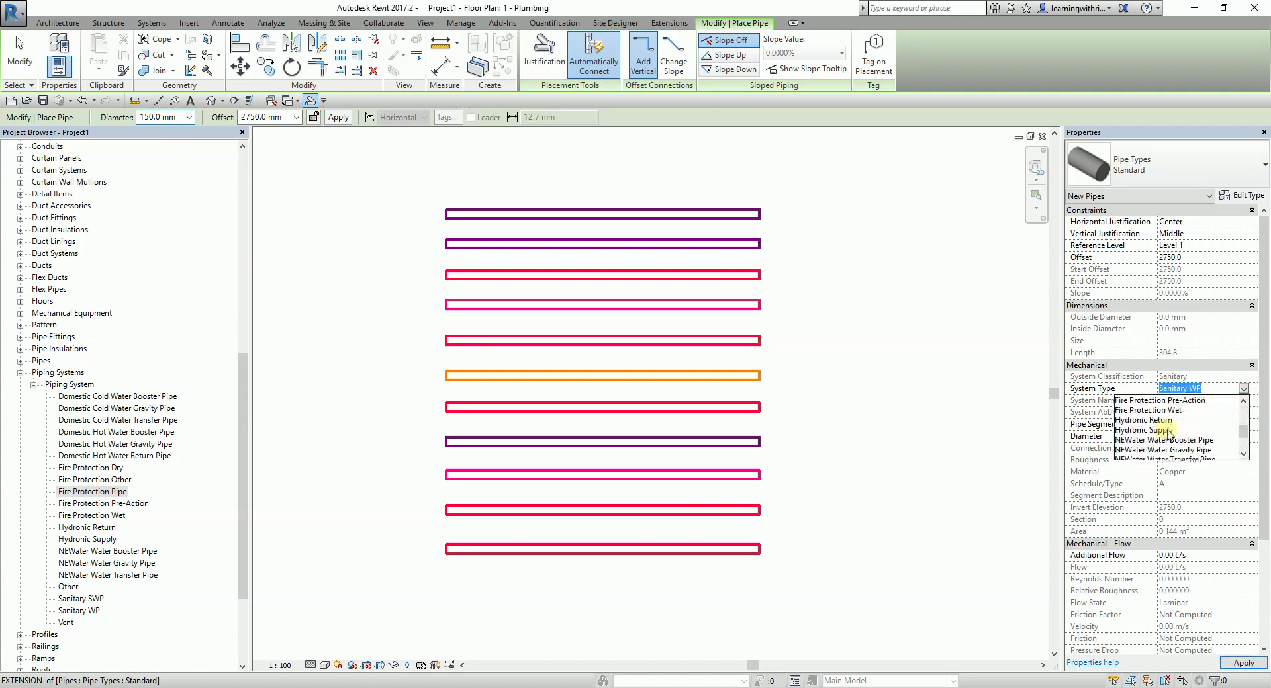
{"action": "scroll", "coordinate": [1171, 429], "scroll_direction": "up", "scroll_amount": 1}
{"action": "left_click", "coordinate": [1169, 424]}
{"action": "middle_click_drag", "start_coordinate": [912, 361], "coordinate": [596, 329]}
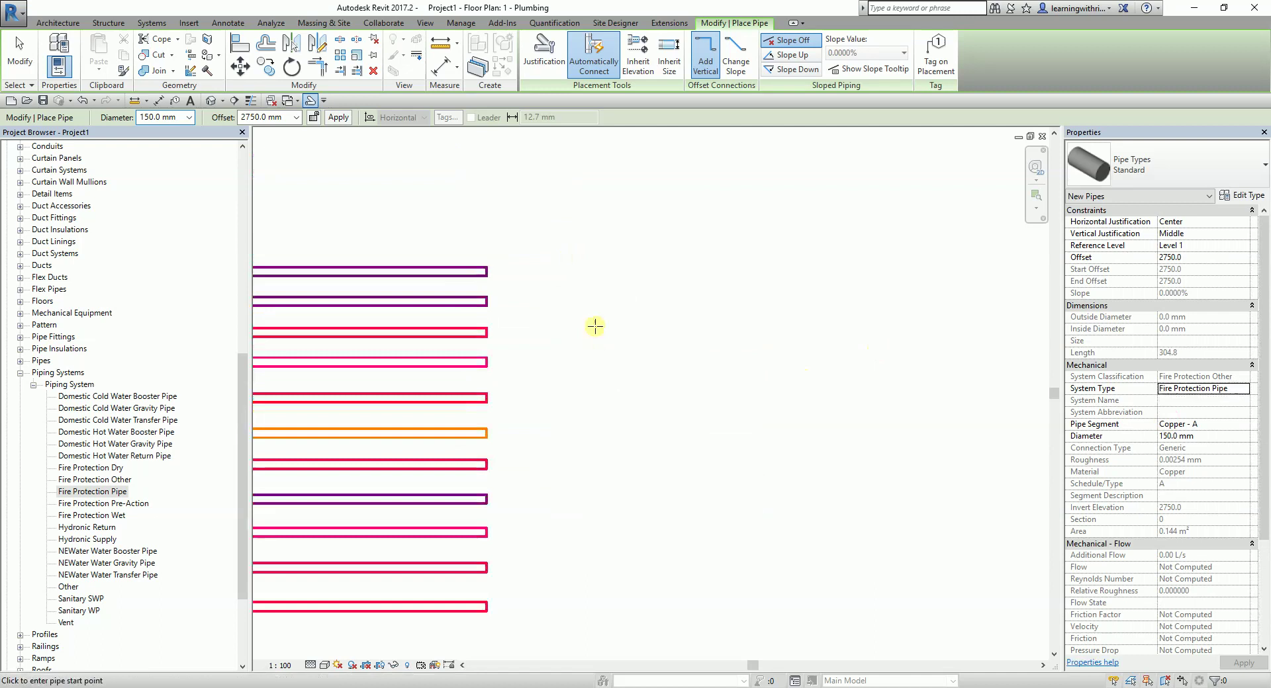
{"action": "left_click", "coordinate": [562, 272]}
{"action": "left_click", "coordinate": [881, 272]}
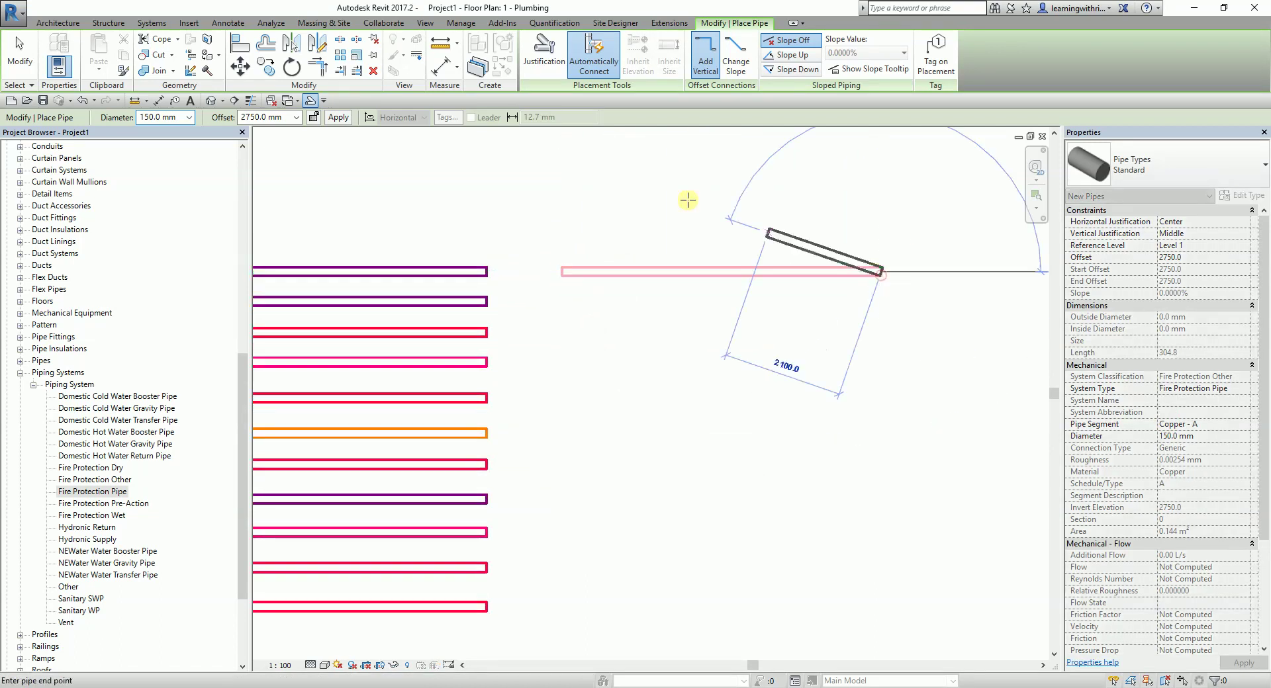
{"action": "left_click", "coordinate": [20, 53]}
{"action": "scroll", "coordinate": [655, 411], "scroll_direction": "down", "scroll_amount": 2}
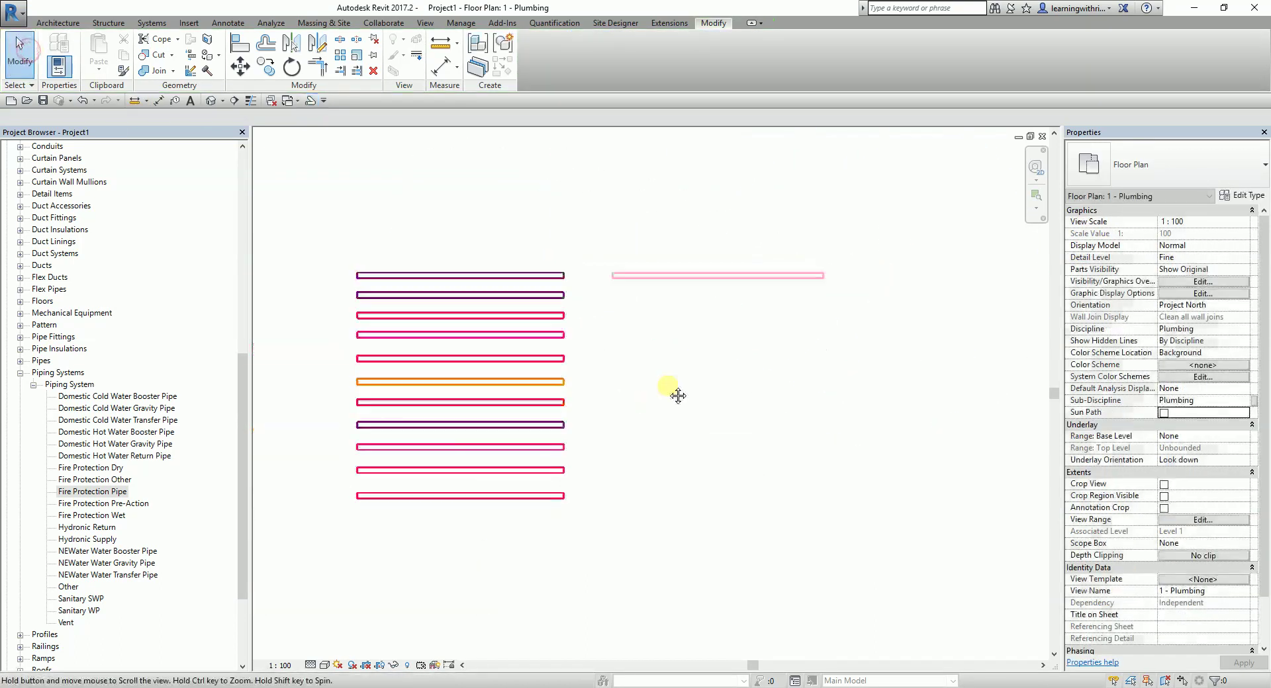
Duplicate the Fire Protection Other piping system type and rename the copy as "Fire Protection Concealed Pipe".
{"action": "right_click", "coordinate": [114, 501]}
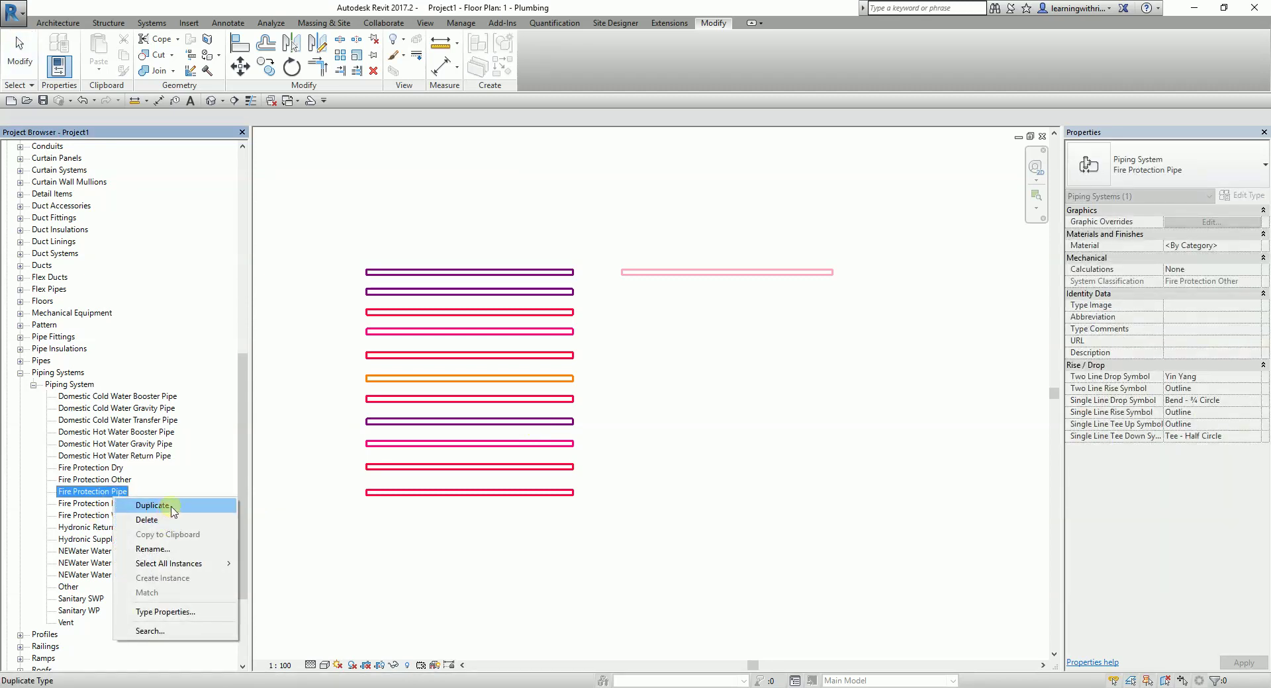
{"action": "left_click", "coordinate": [114, 480]}
{"action": "right_click", "coordinate": [116, 481]}
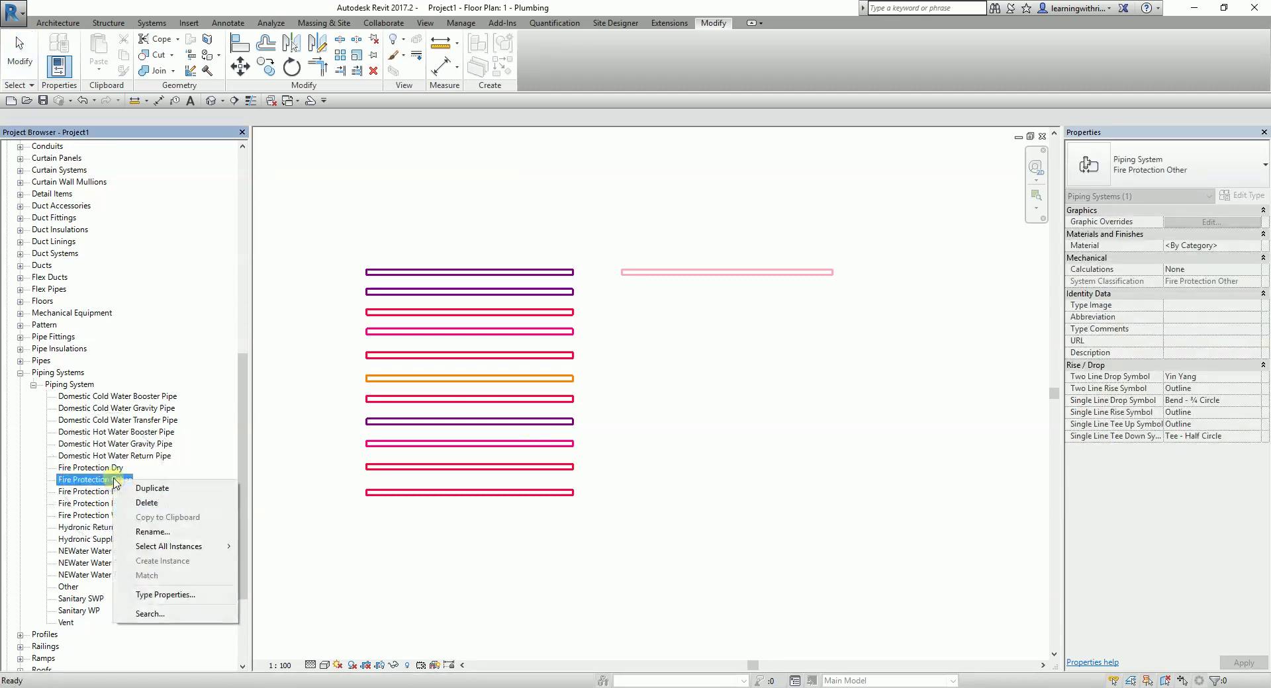
{"action": "left_click", "coordinate": [151, 488]}
{"action": "left_click", "coordinate": [115, 491]}
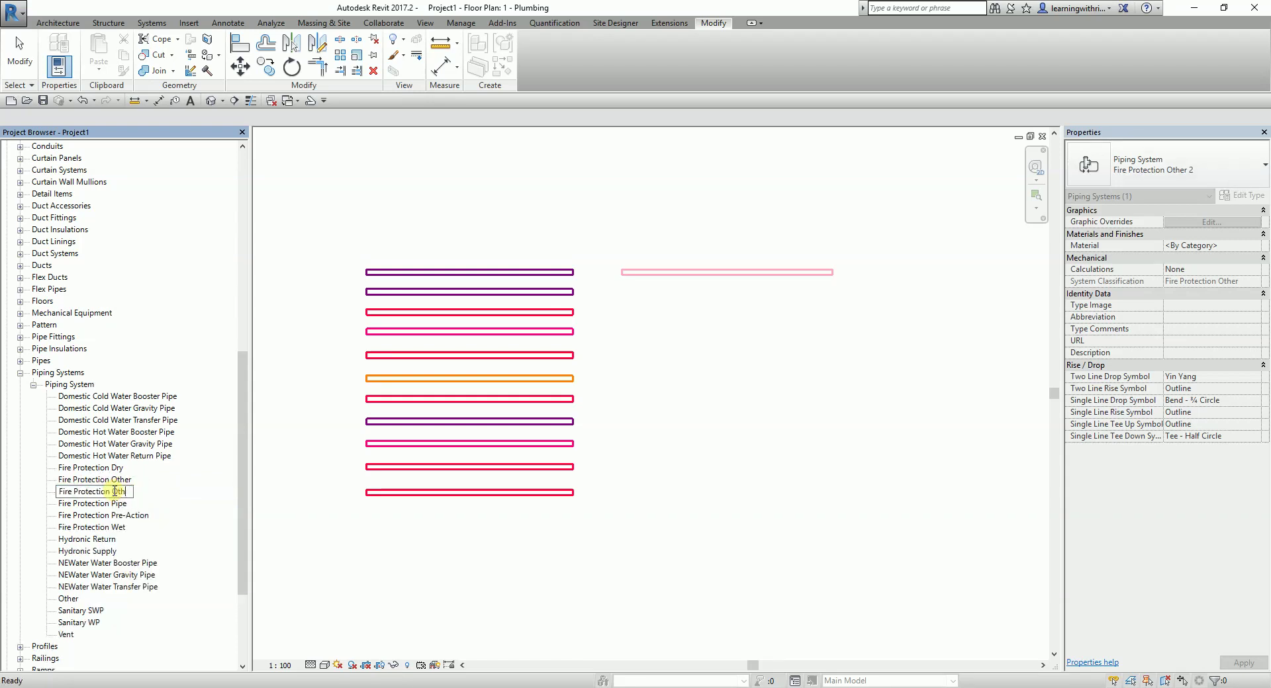
{"action": "type", "text": "Concealed Pipe"}
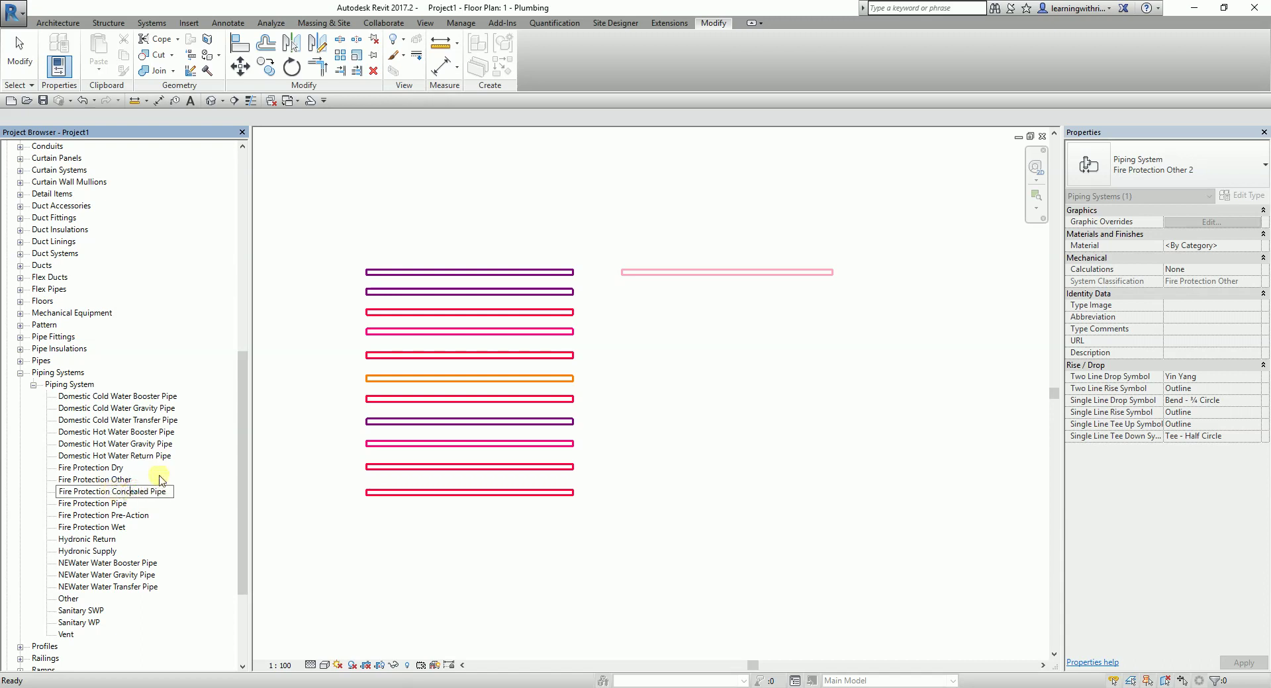
{"action": "left_click", "coordinate": [126, 480]}
Override the line color of the Fire Protection Concealed Pipe system type with RGB 000-129-129.
{"action": "double_click", "coordinate": [130, 469]}
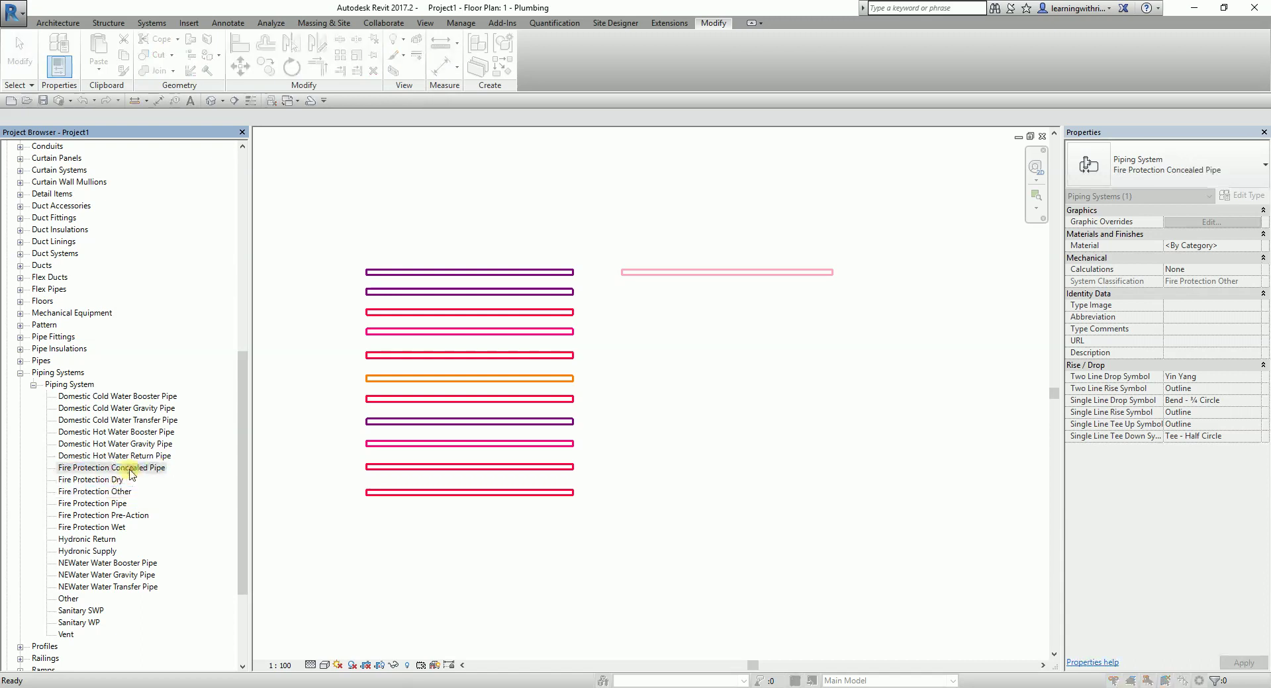
{"action": "left_click", "coordinate": [621, 299]}
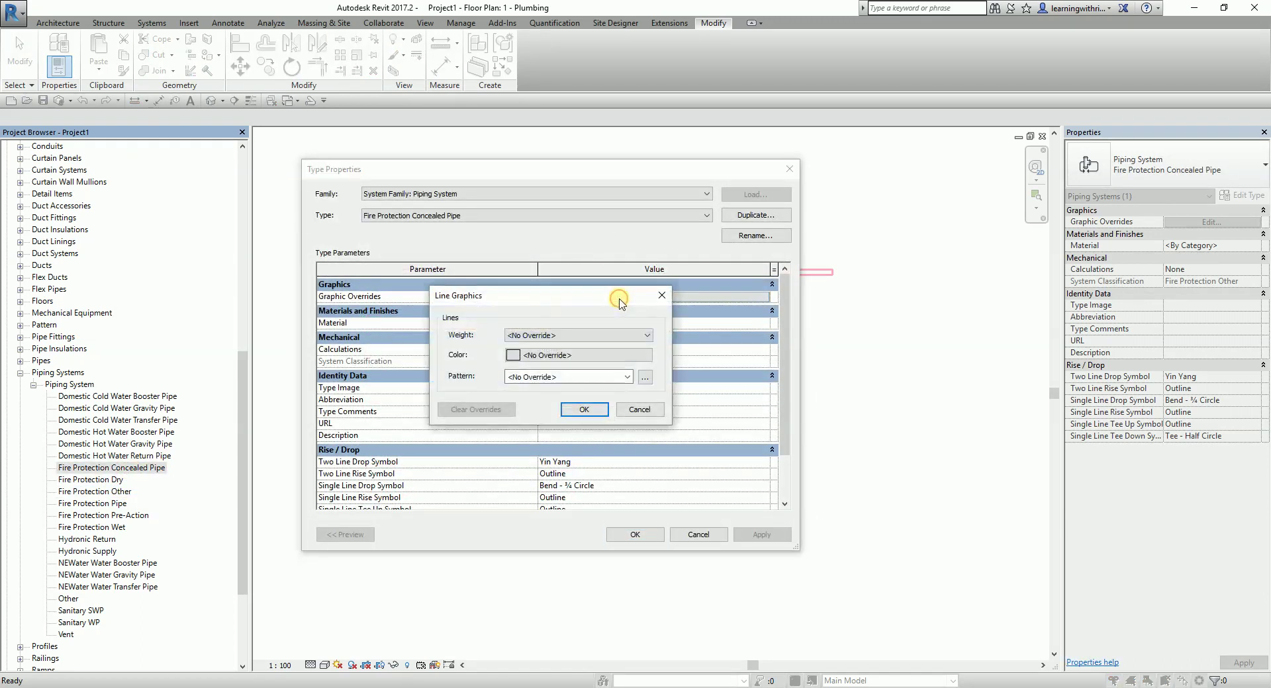
{"action": "left_click", "coordinate": [566, 355]}
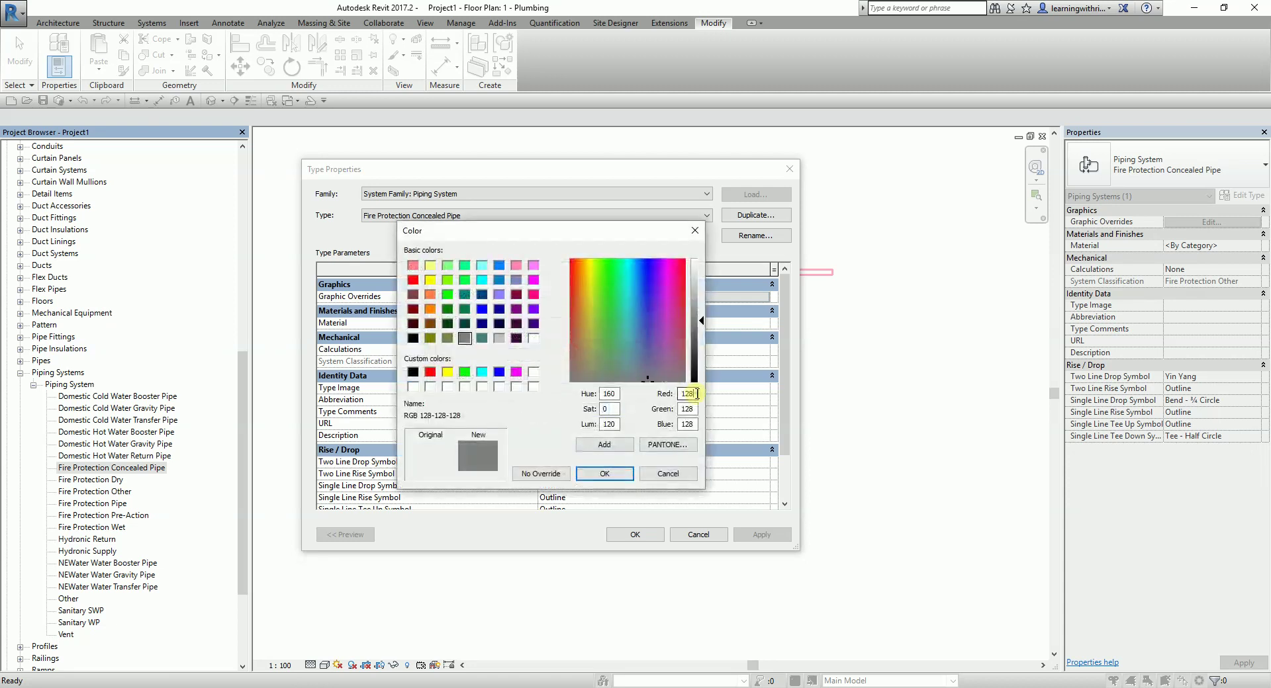
{"action": "double_click", "coordinate": [688, 394]}
{"action": "type", "text": "0"}
{"action": "type", "text": "129"}
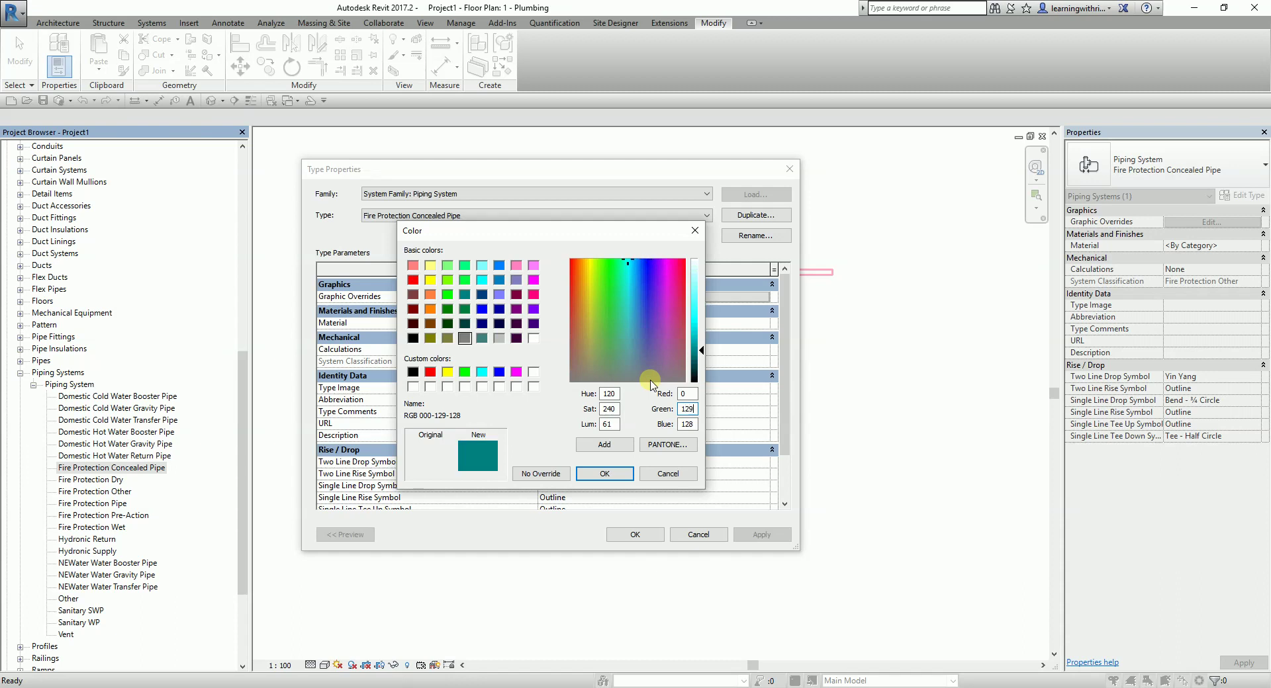
{"action": "type", "text": "129"}
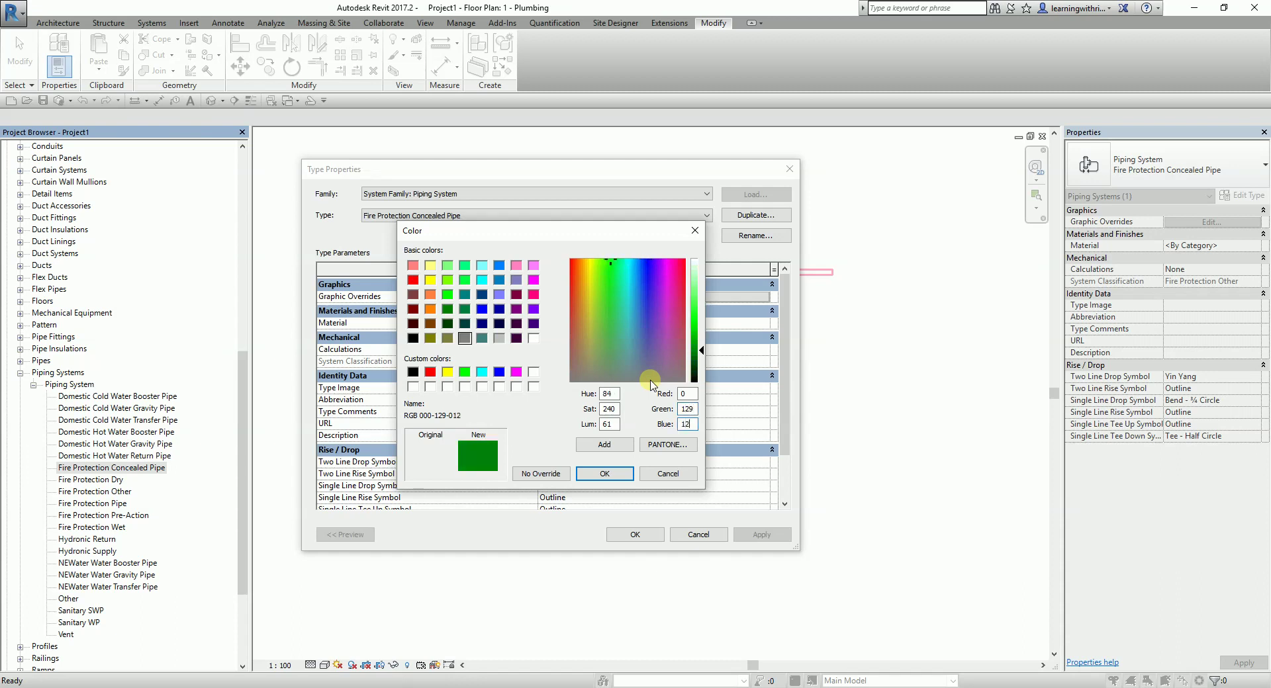
{"action": "left_click", "coordinate": [604, 474]}
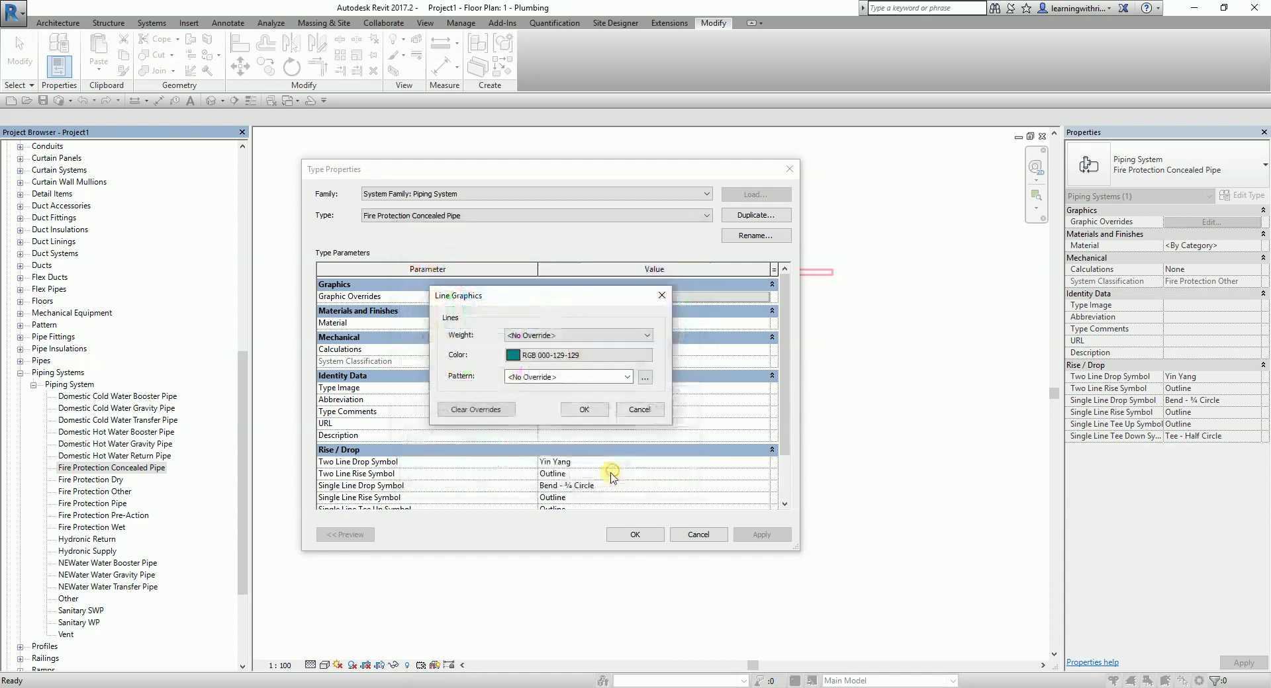
{"action": "left_click", "coordinate": [598, 410]}
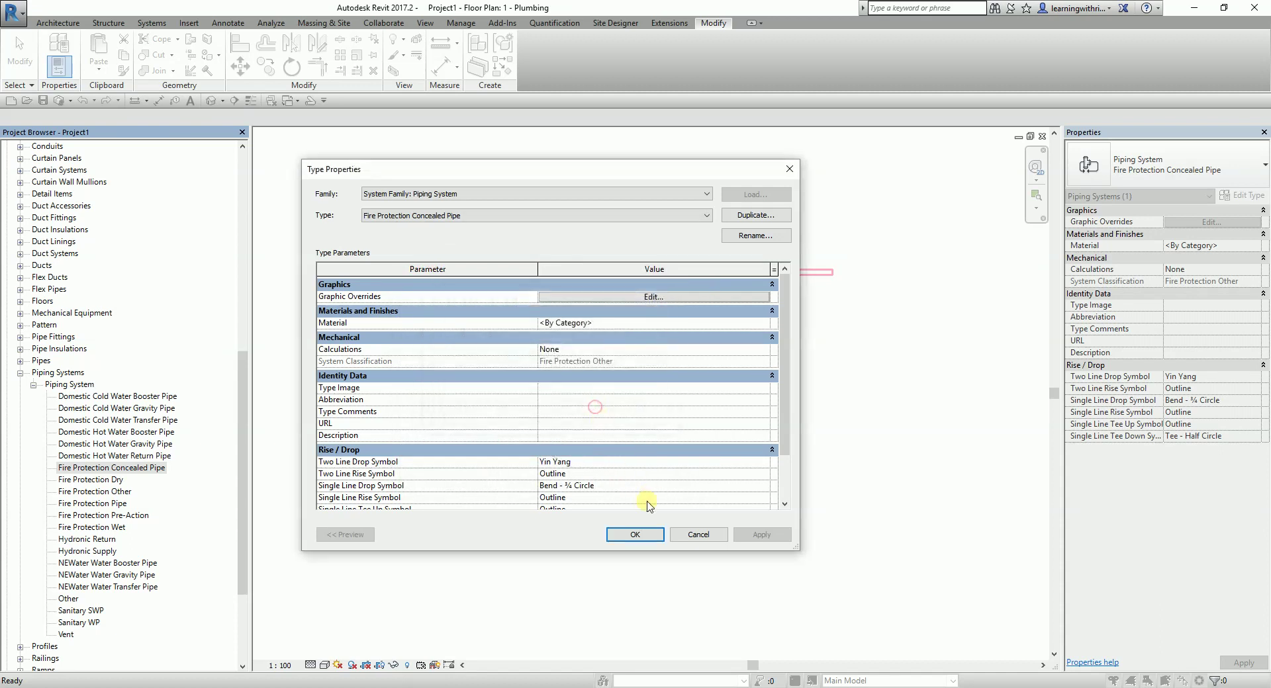
{"action": "left_click", "coordinate": [635, 534]}
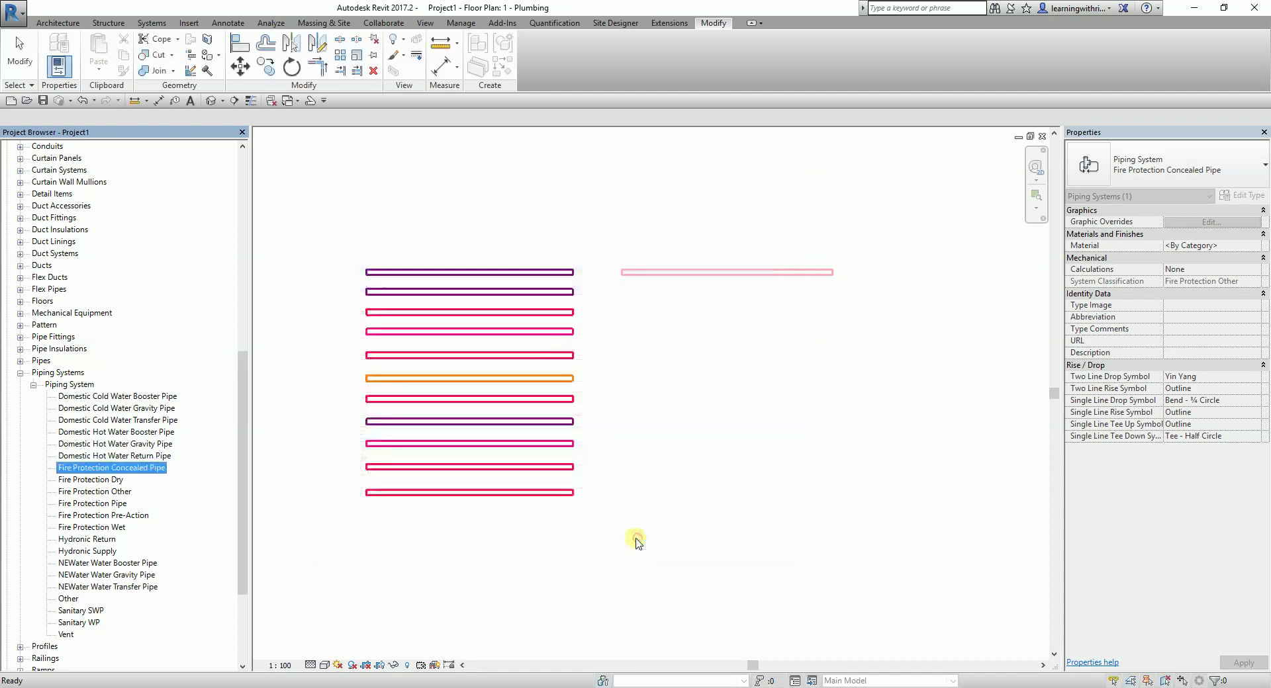
Draw a horizontal pipe with system type Fire Protection Concealed Pipe just below the light pink pipe, matching its length.
{"action": "left_click", "coordinate": [310, 100]}
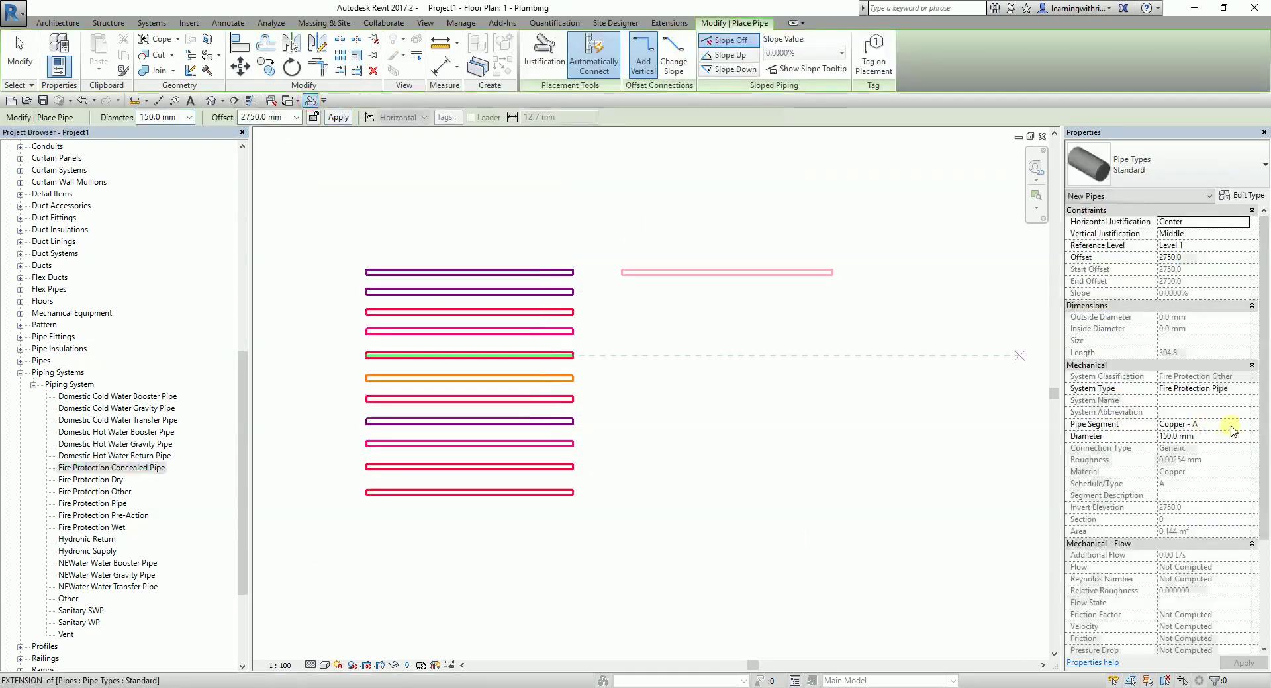
{"action": "left_click", "coordinate": [1244, 388]}
{"action": "left_click", "coordinate": [1214, 422]}
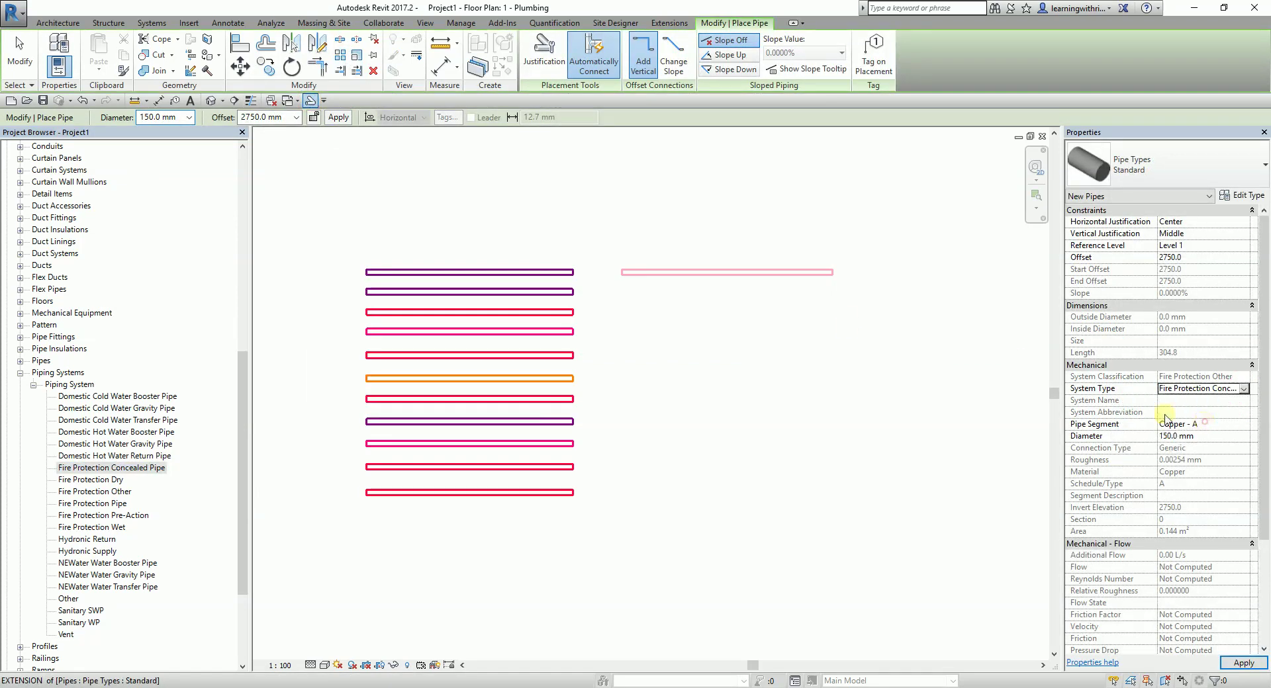
{"action": "left_click", "coordinate": [625, 292]}
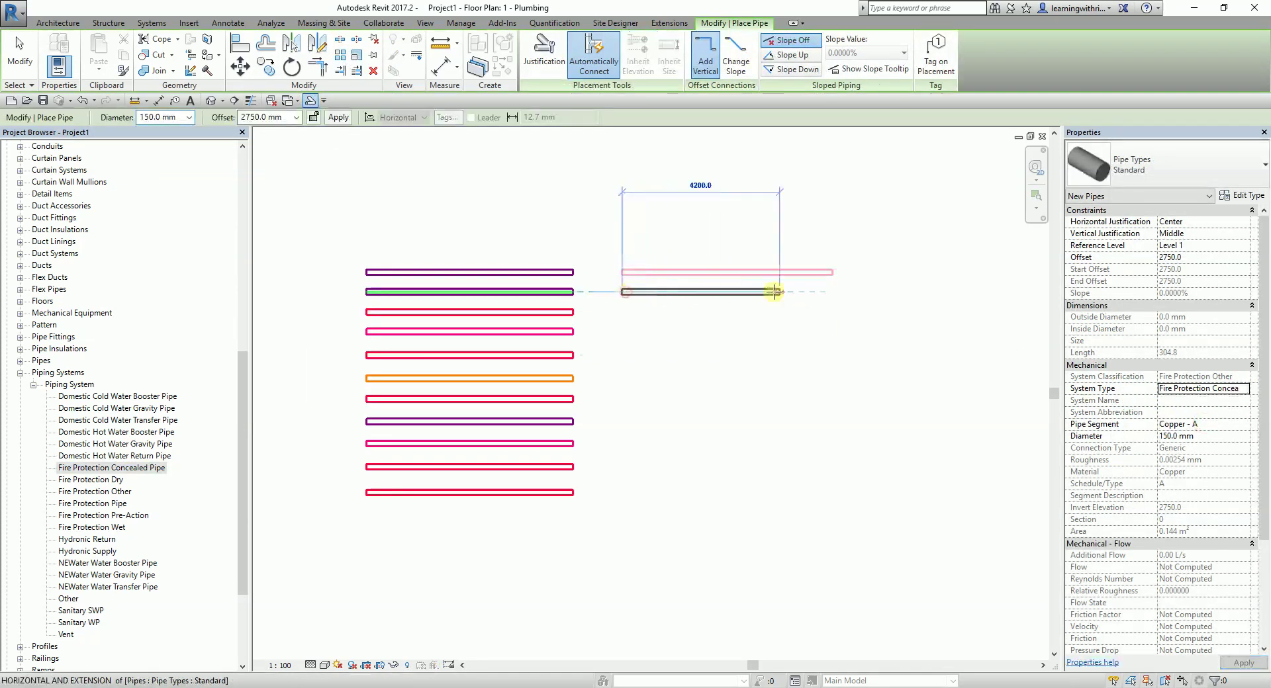
{"action": "left_click", "coordinate": [832, 292]}
{"action": "right_click", "coordinate": [926, 251]}
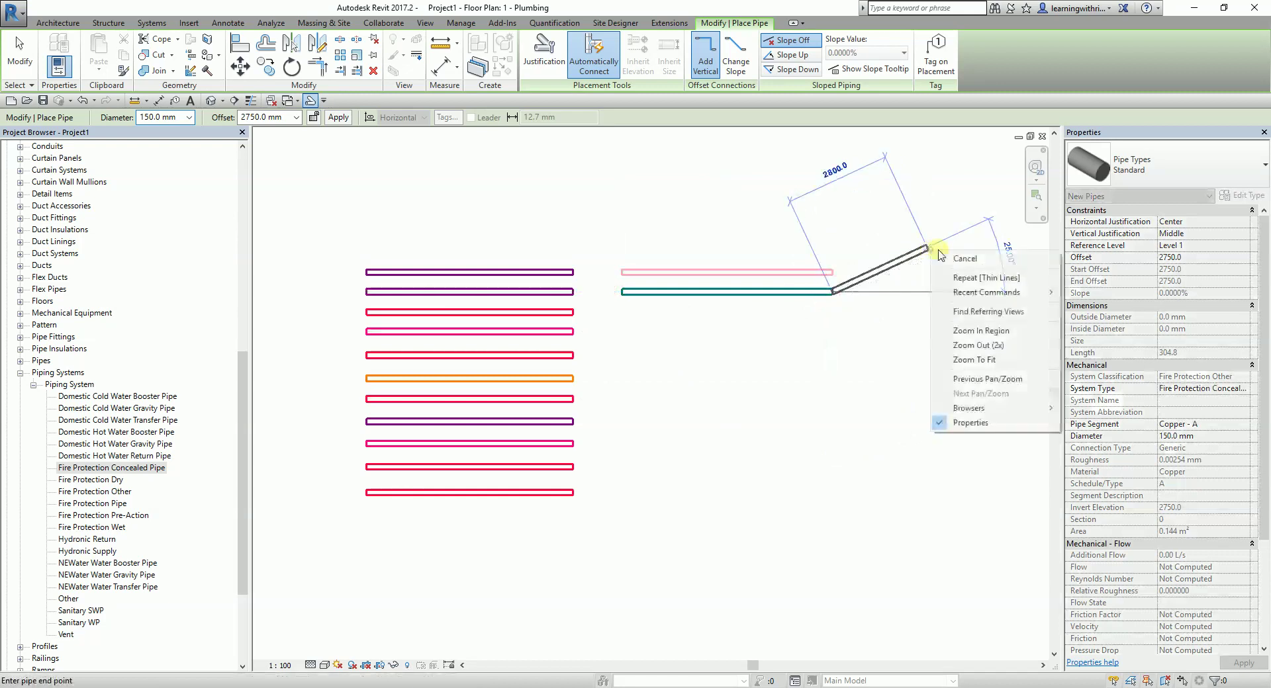
{"action": "left_click", "coordinate": [968, 256]}
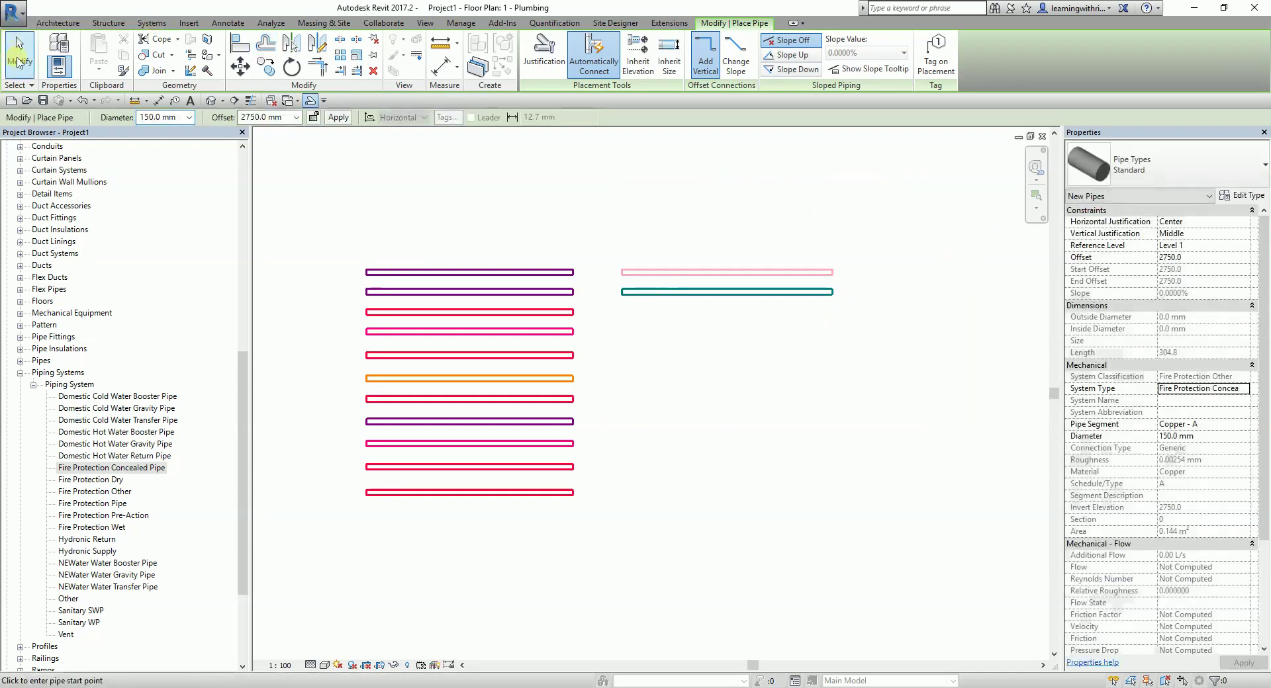
{"action": "left_click", "coordinate": [20, 56]}
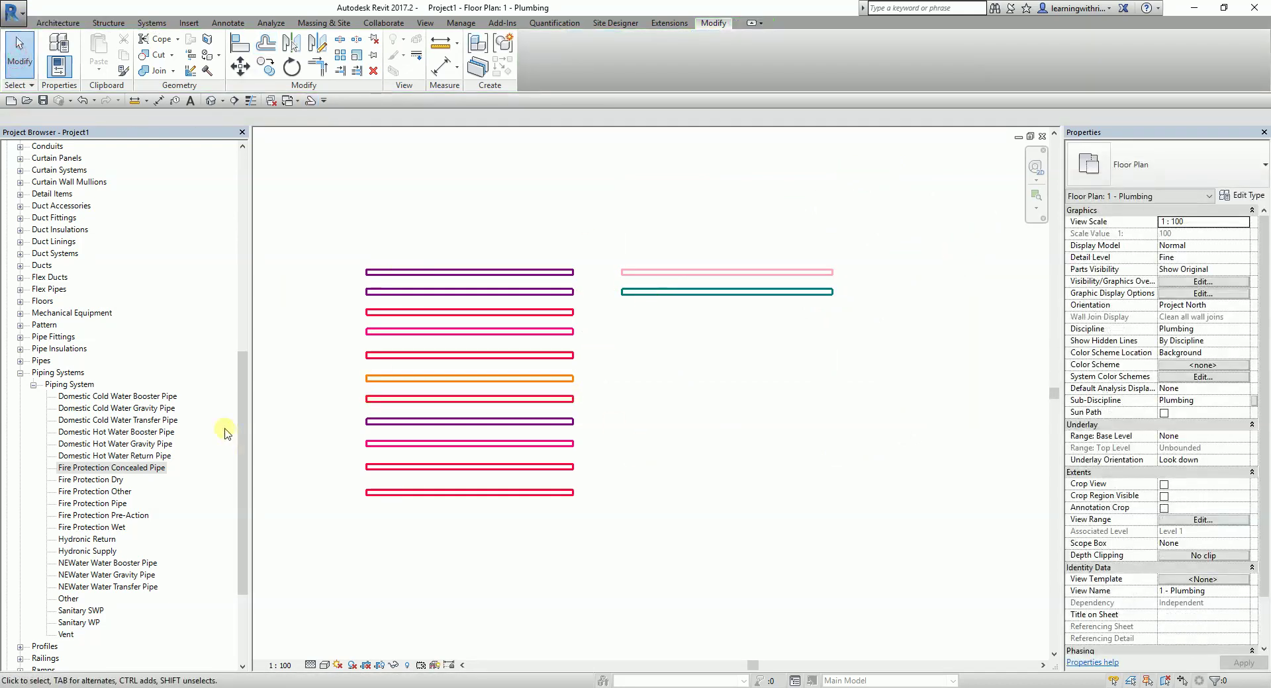
Duplicate the Fire Protection Other piping system type and rename the copy as "Fire Protection Exposed Pipe".
{"action": "right_click", "coordinate": [143, 469]}
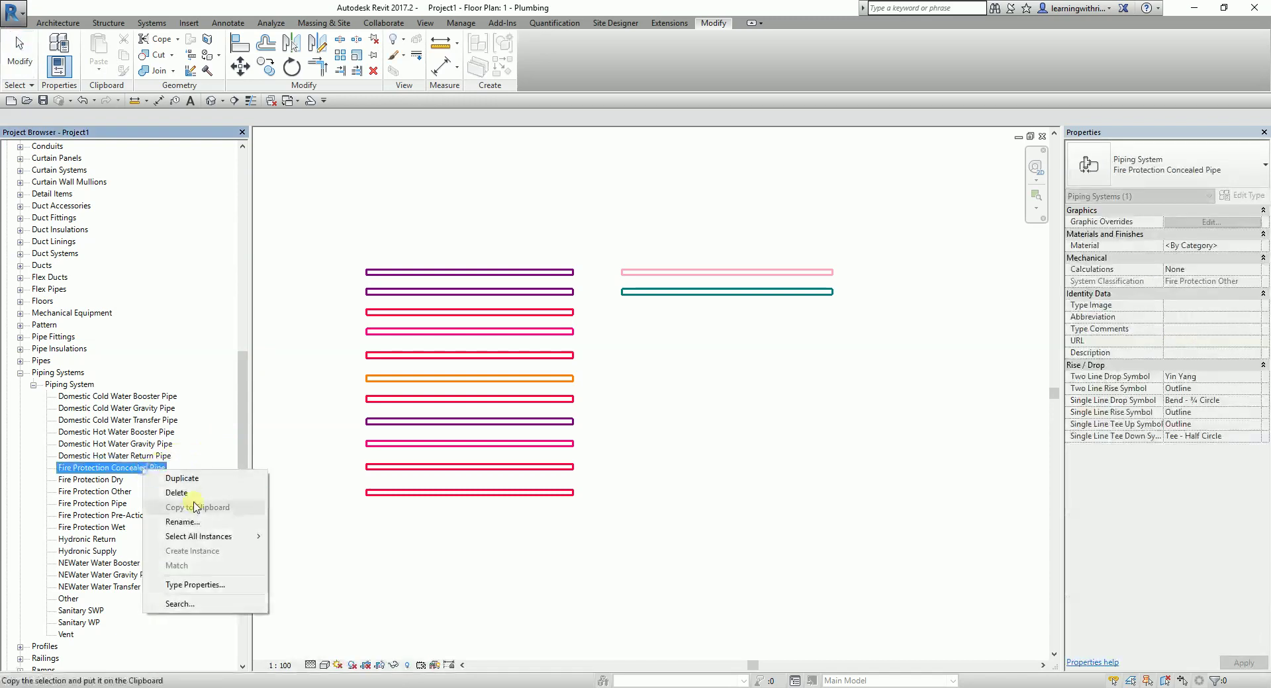
{"action": "left_click", "coordinate": [119, 493]}
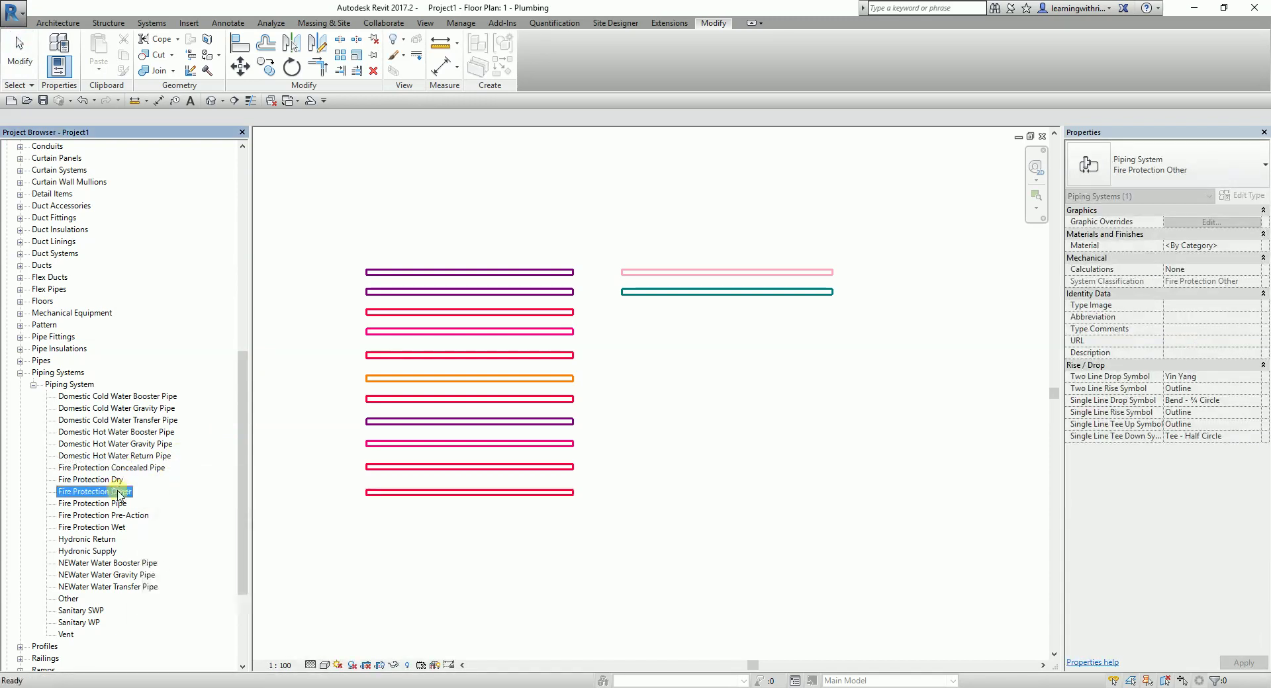
{"action": "right_click", "coordinate": [119, 494]}
{"action": "left_click", "coordinate": [135, 501]}
{"action": "left_click", "coordinate": [130, 505]}
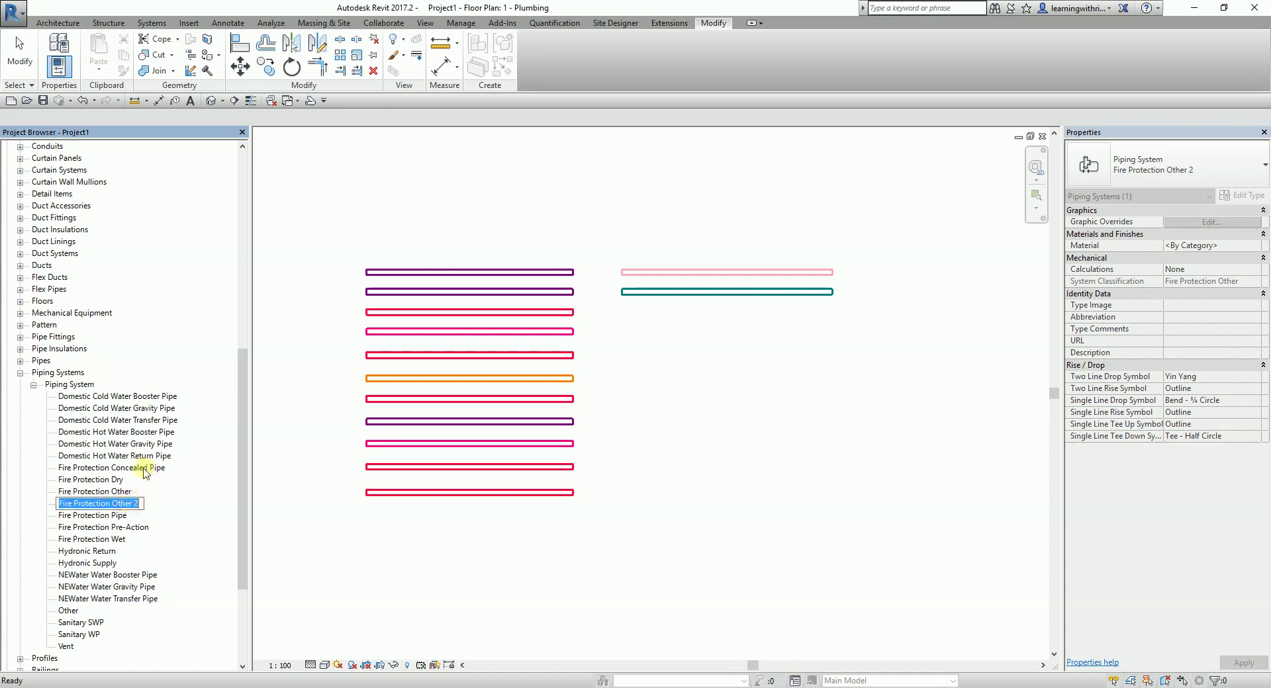
{"action": "left_click", "coordinate": [140, 503]}
{"action": "key", "text": "BackSpace"}
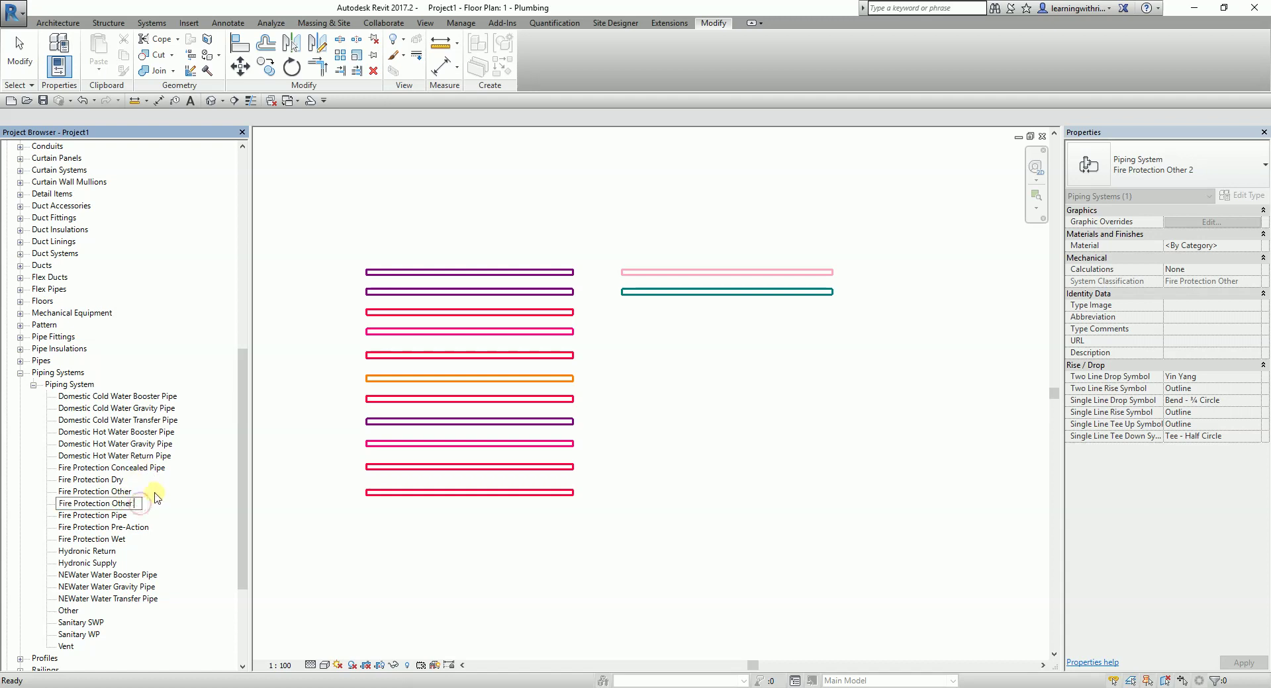
{"action": "type", "text": "Exposed Pipe"}
{"action": "key", "text": "Return"}
Override the line color of the Fire Protection Exposed Pipe system type with RGB 255-170-212.
{"action": "double_click", "coordinate": [129, 492]}
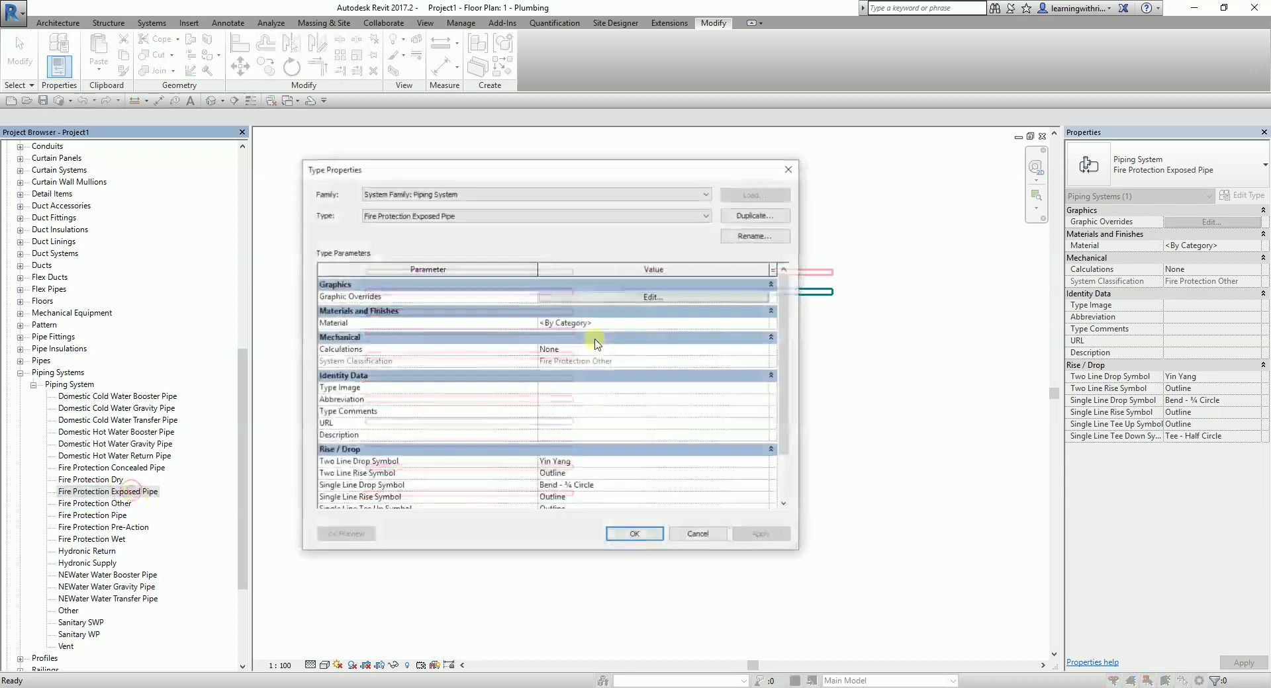
{"action": "left_click", "coordinate": [624, 299]}
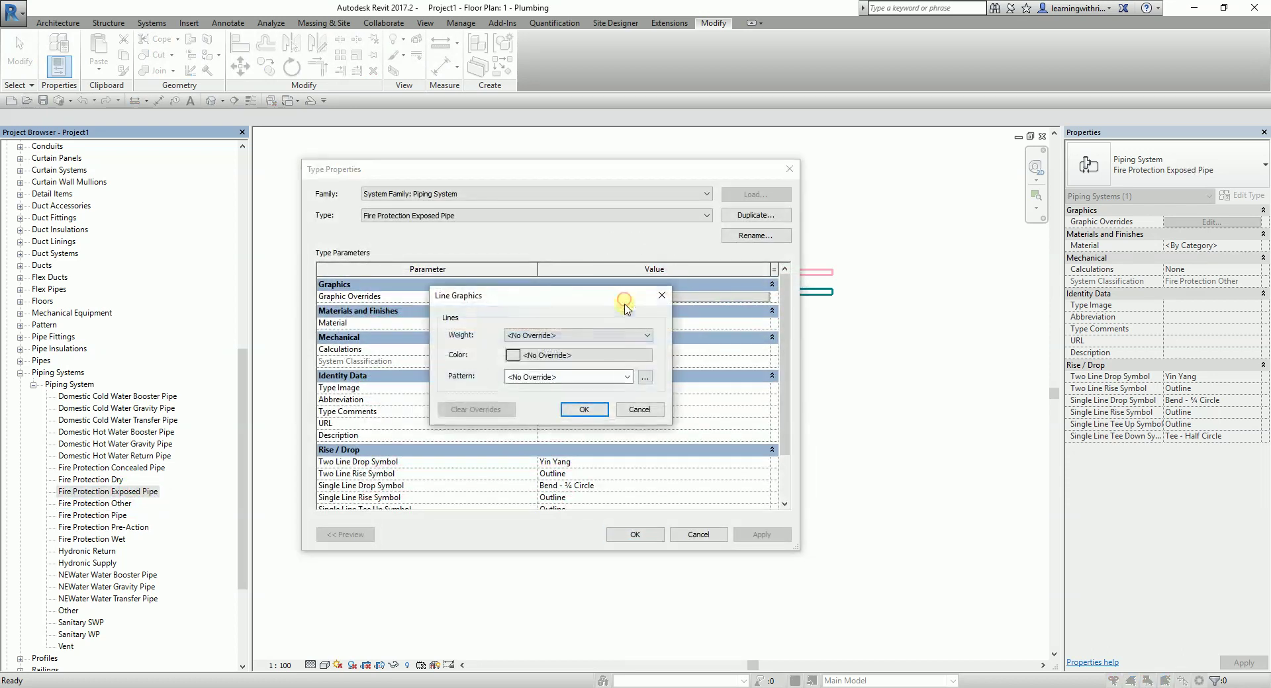
{"action": "left_click", "coordinate": [588, 359]}
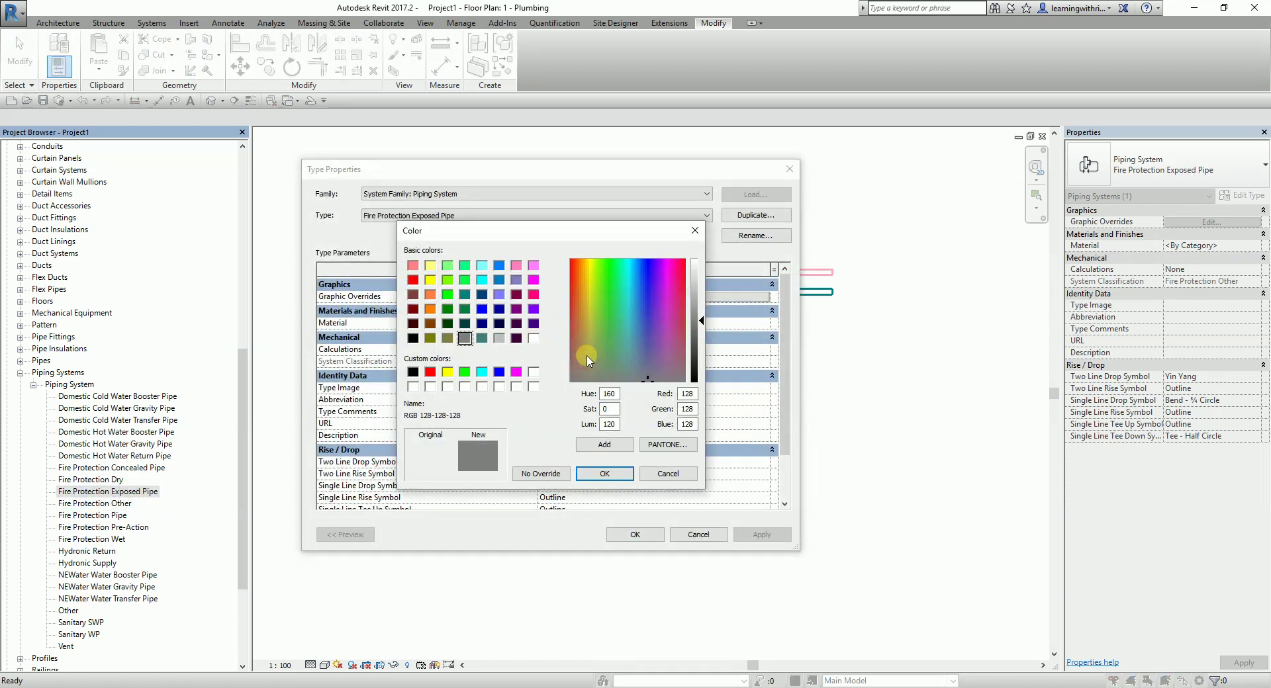
{"action": "left_click_drag", "start_coordinate": [689, 394], "coordinate": [660, 393]}
{"action": "type", "text": "1"}
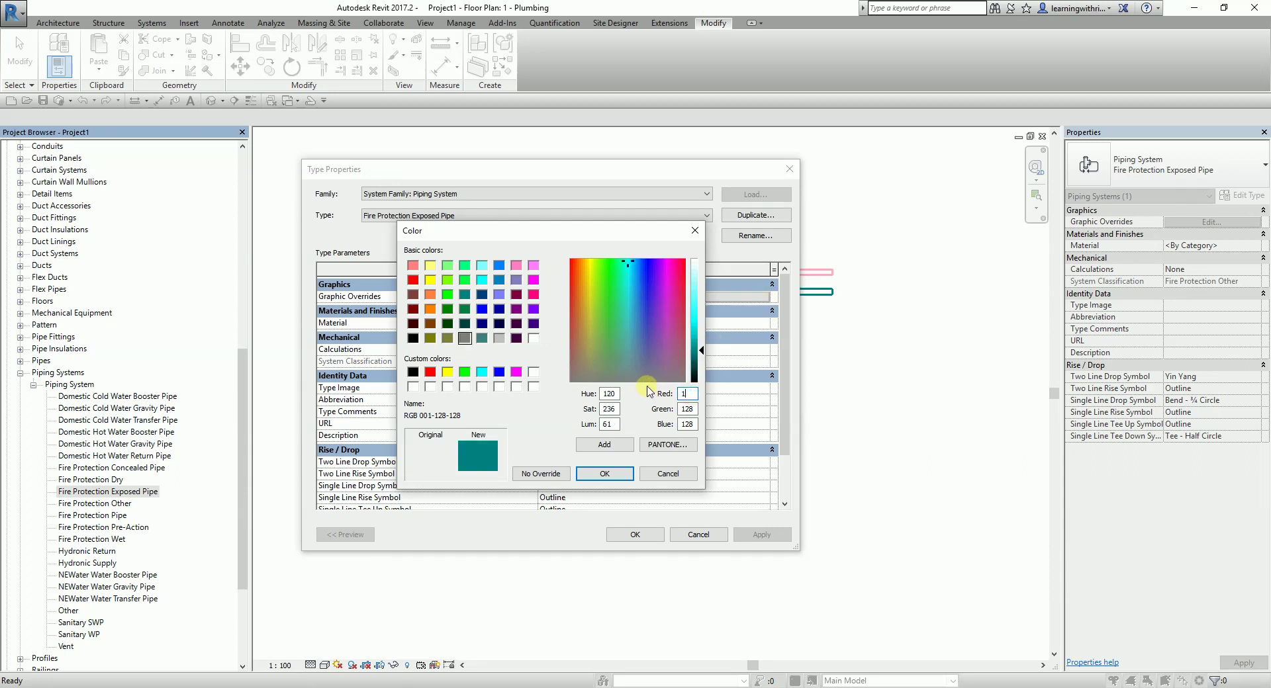
{"action": "type", "text": "55"}
{"action": "type", "text": "170"}
{"action": "type", "text": "212"}
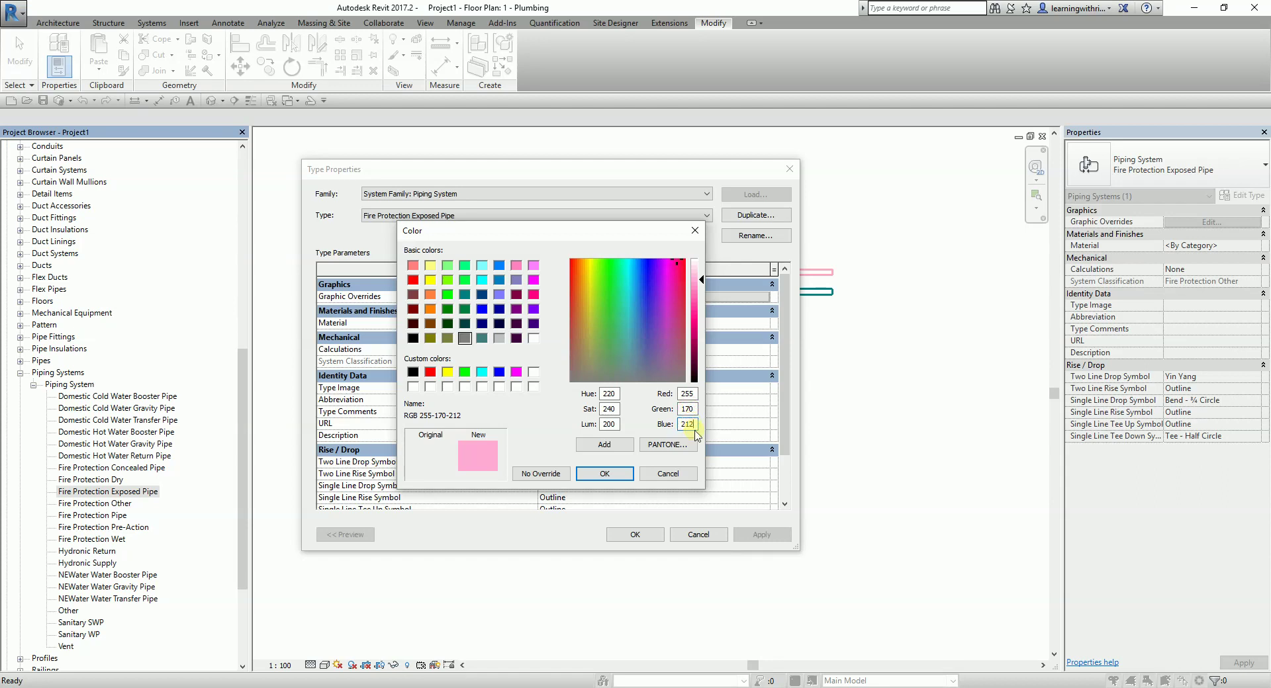
{"action": "left_click", "coordinate": [604, 474]}
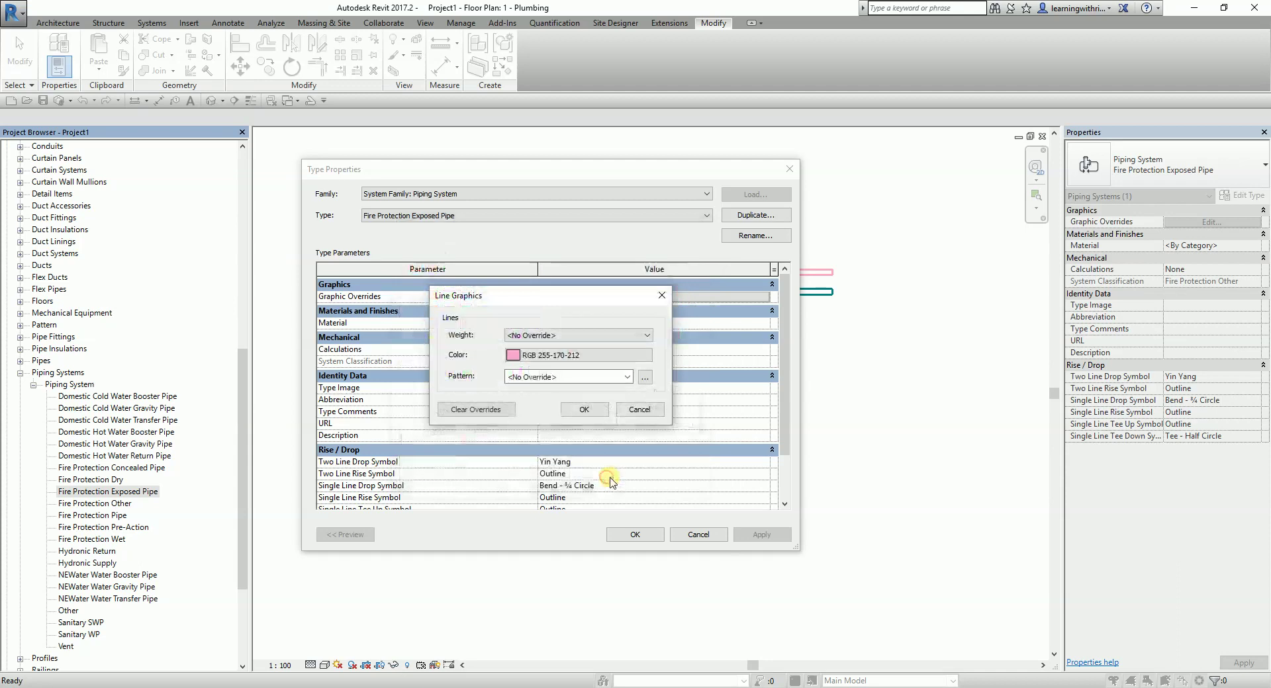
{"action": "left_click", "coordinate": [582, 410]}
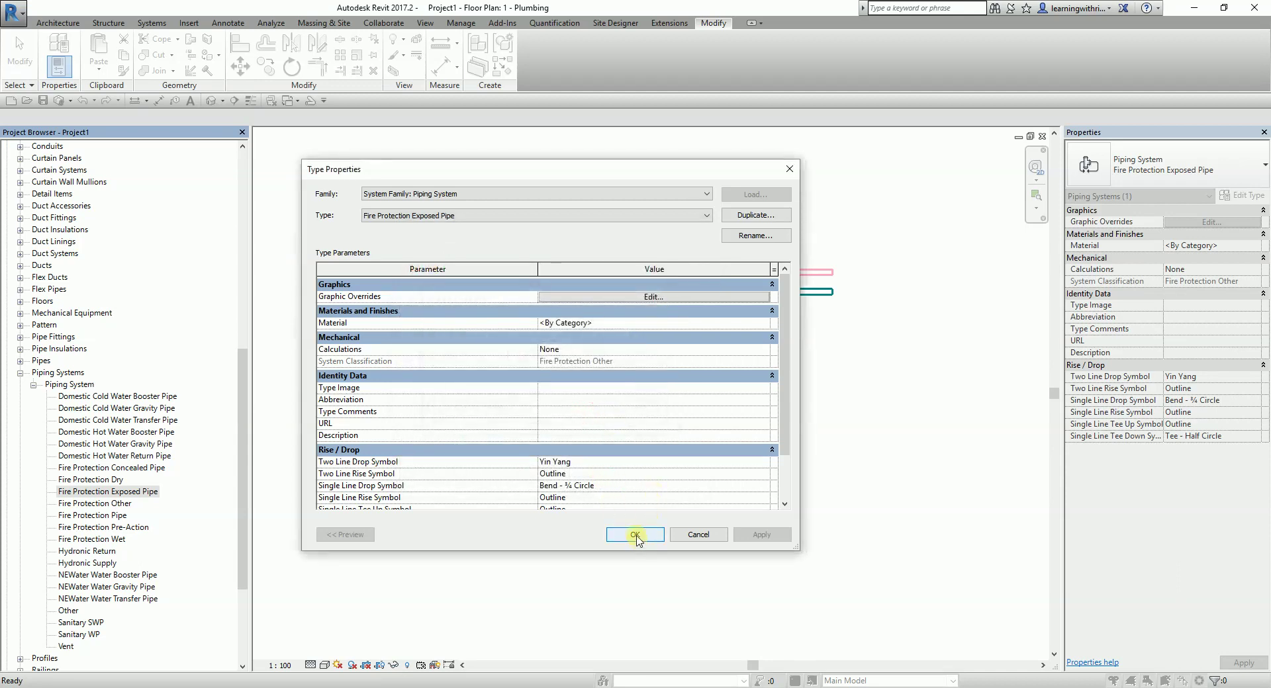
Recheck the RGB values of the Fire Protection Exposed Pipe color override and accept the type properties.
{"action": "left_click", "coordinate": [610, 284]}
{"action": "left_click", "coordinate": [616, 285]}
{"action": "left_click", "coordinate": [629, 297]}
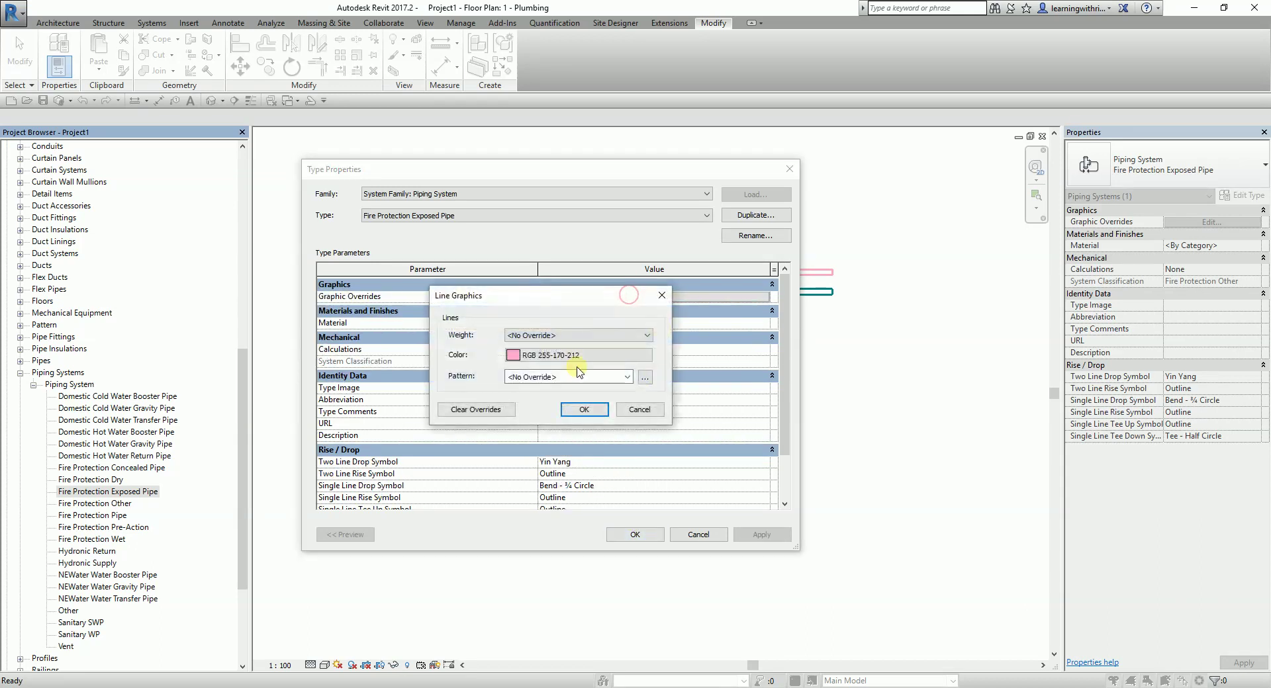
{"action": "left_click", "coordinate": [554, 357]}
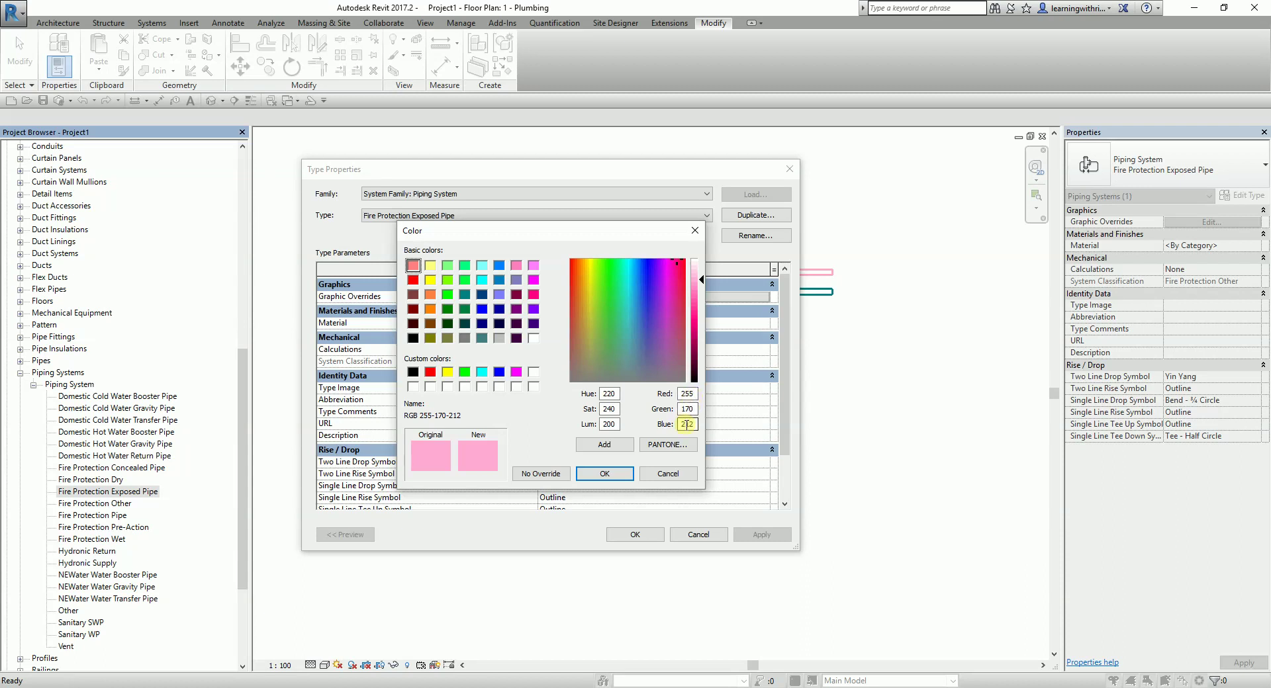
{"action": "left_click", "coordinate": [624, 473]}
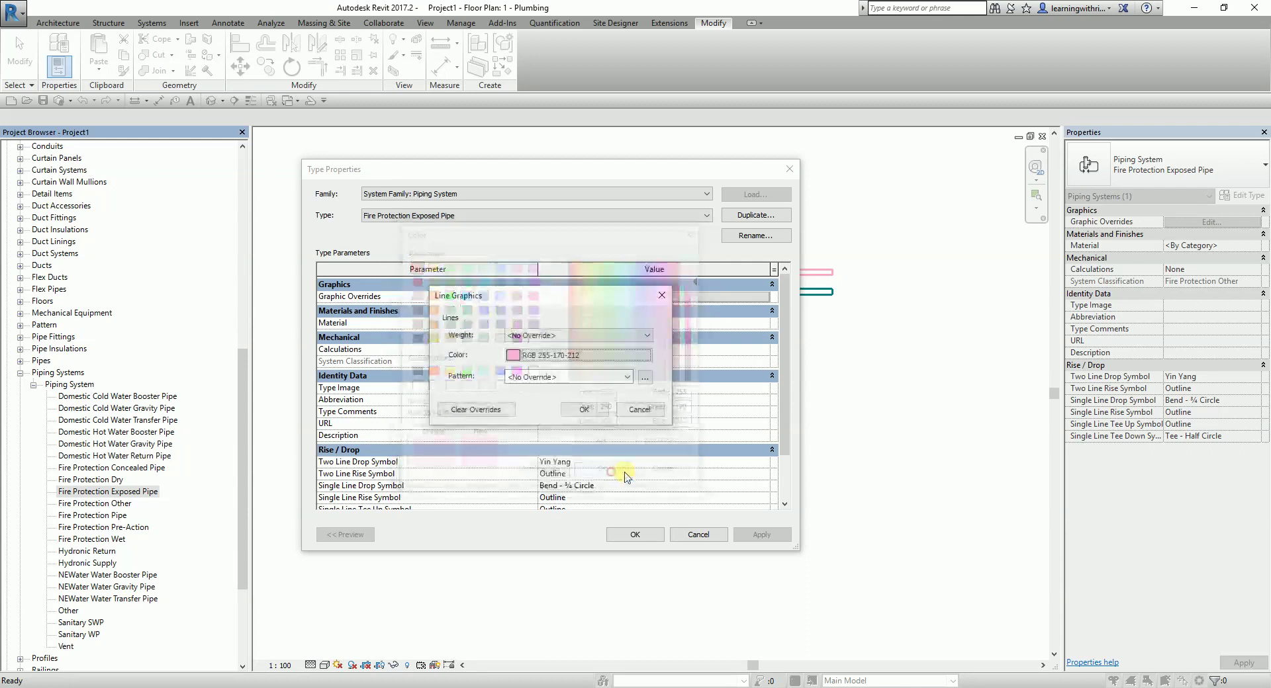
{"action": "left_click", "coordinate": [592, 409]}
{"action": "left_click", "coordinate": [638, 531]}
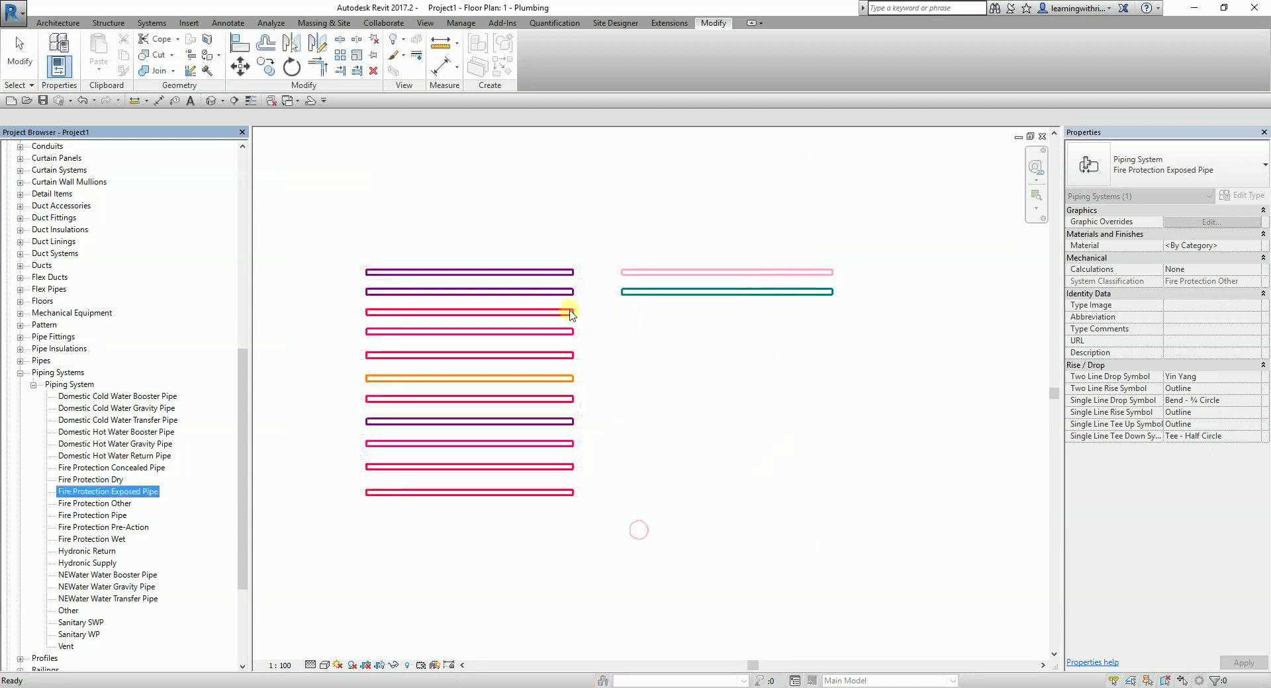
Draw a horizontal pipe with system type Fire Protection Exposed Pipe just below the teal pipe, matching its length.
{"action": "left_click", "coordinate": [309, 101]}
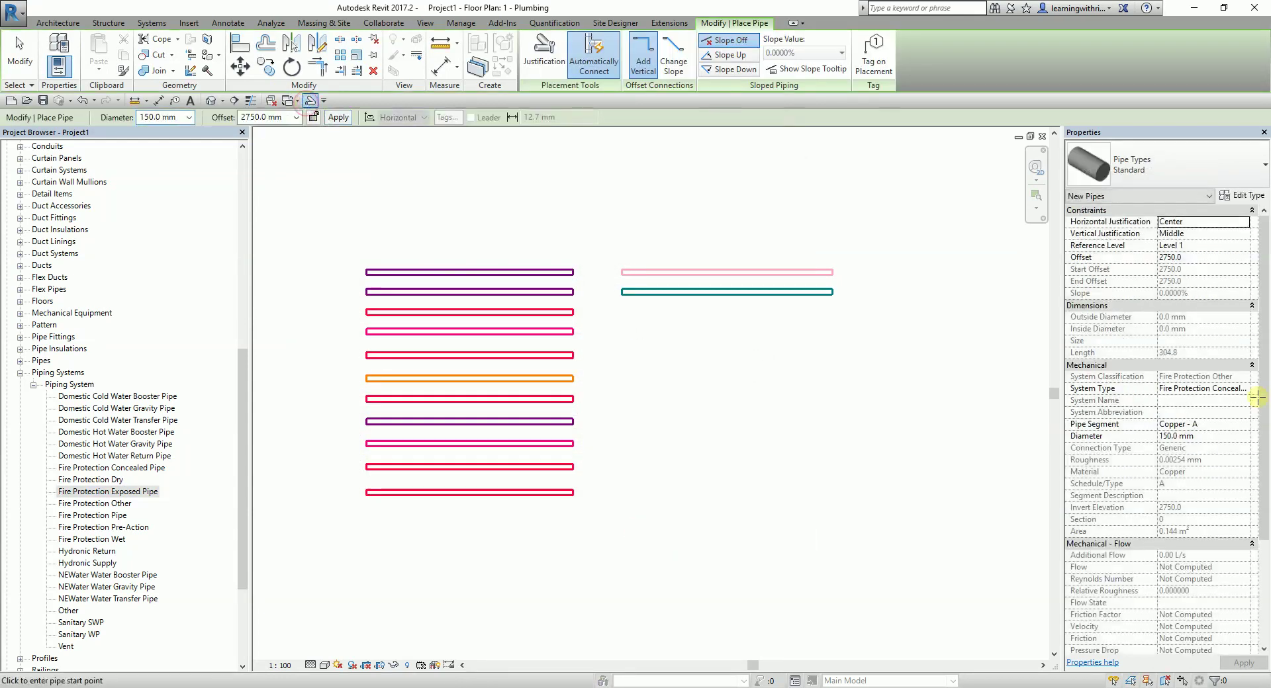
{"action": "left_click", "coordinate": [1220, 391]}
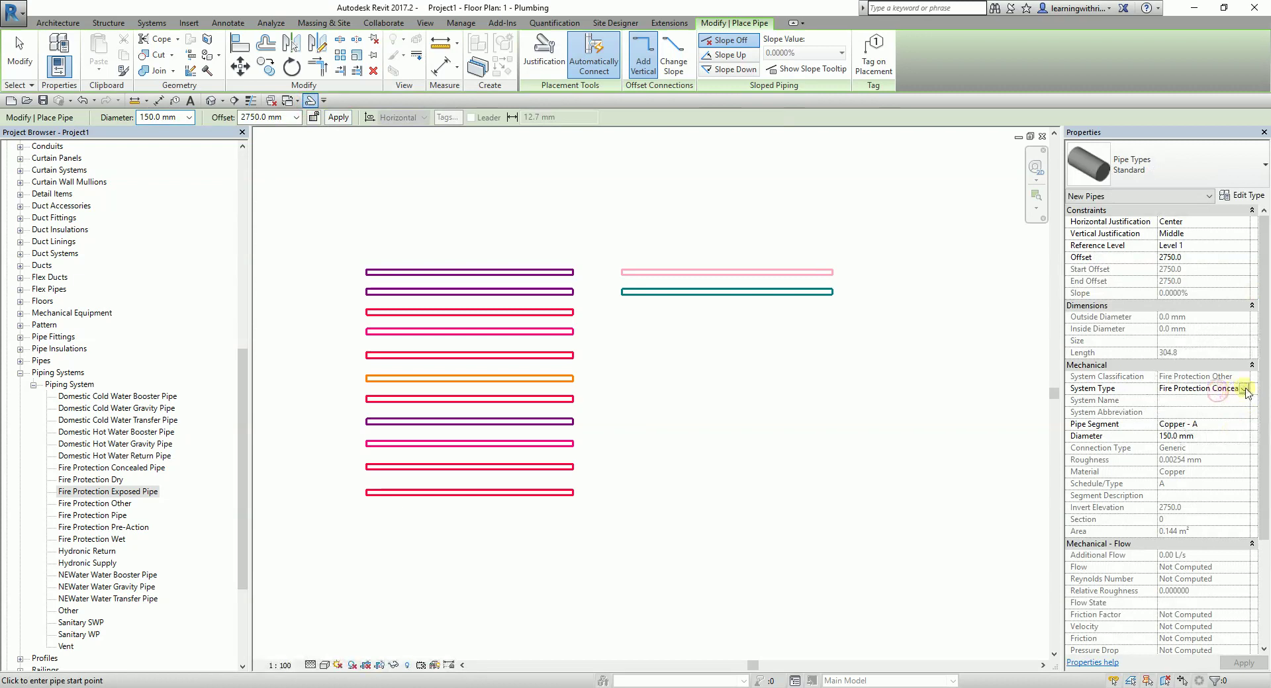
{"action": "left_click", "coordinate": [1244, 388]}
{"action": "scroll", "coordinate": [1204, 437], "scroll_direction": "down", "scroll_amount": 1}
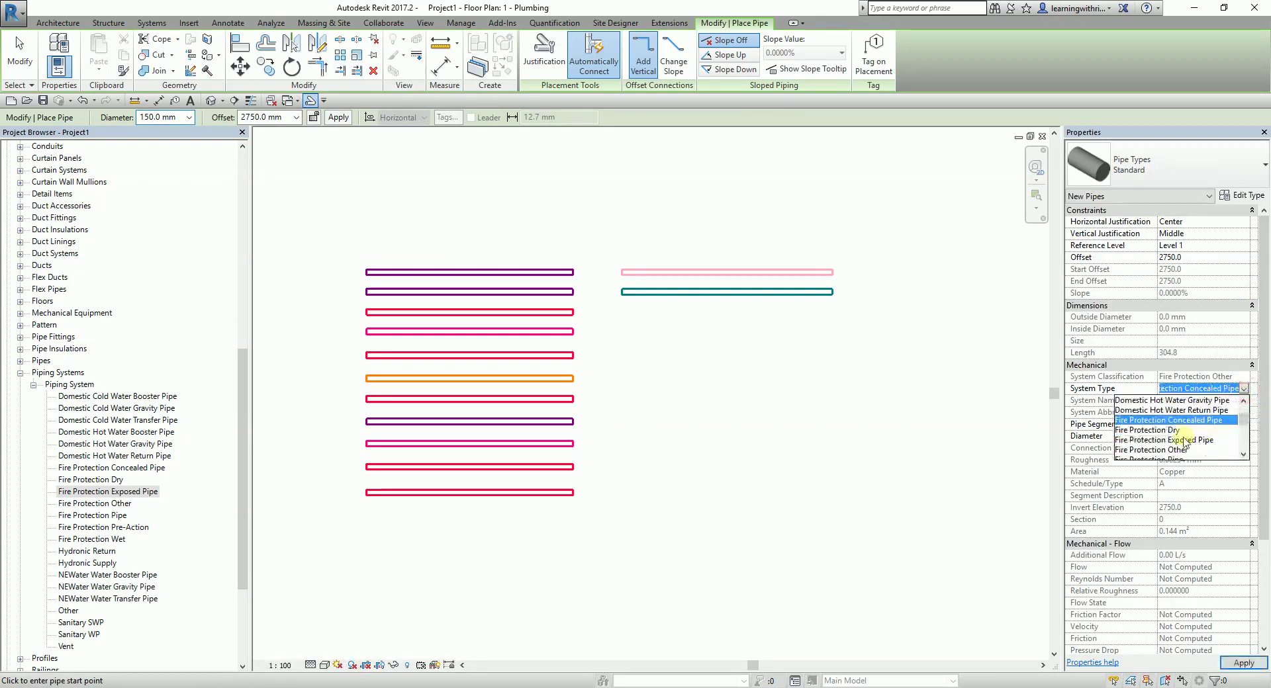
{"action": "scroll", "coordinate": [1179, 432], "scroll_direction": "up", "scroll_amount": 4}
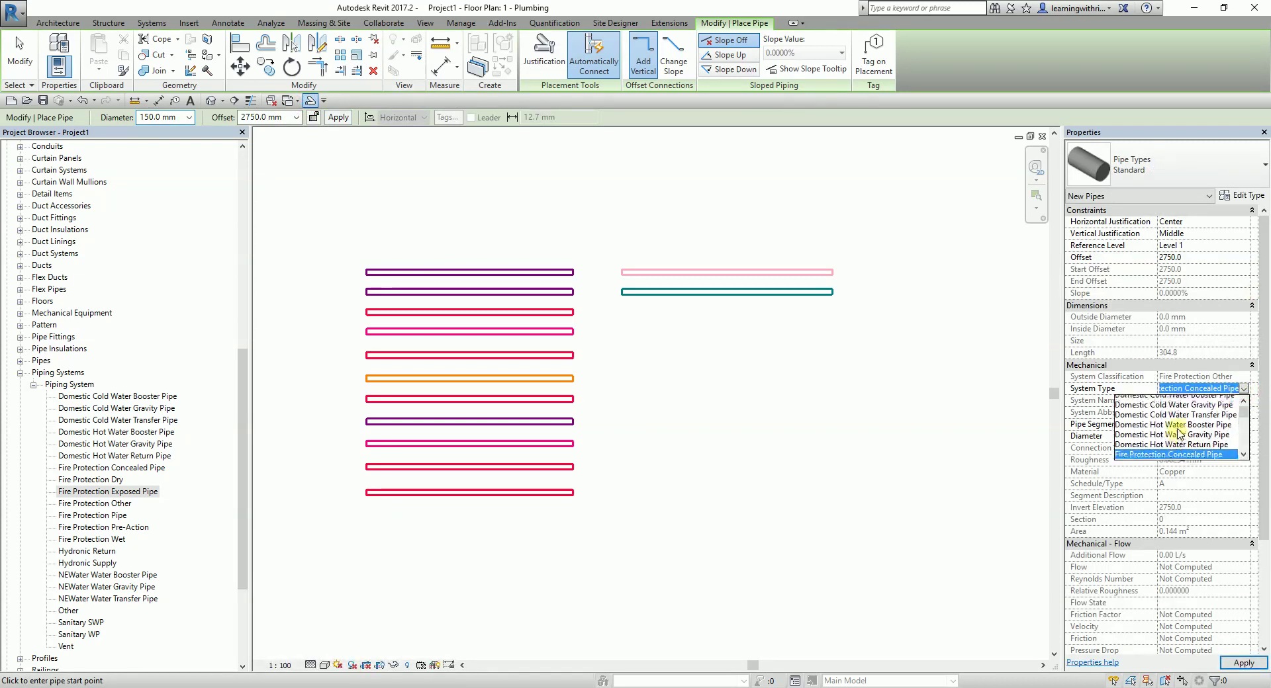
{"action": "scroll", "coordinate": [1190, 433], "scroll_direction": "down", "scroll_amount": 1}
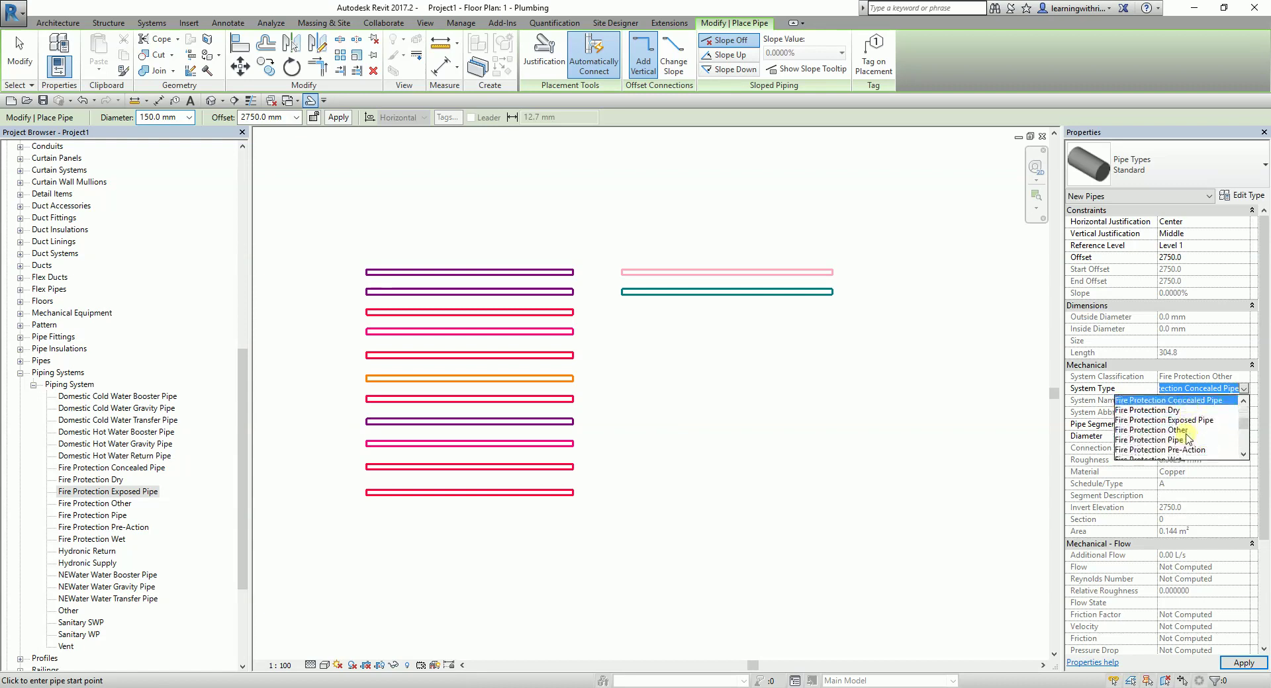
{"action": "left_click", "coordinate": [1190, 449]}
{"action": "left_click", "coordinate": [624, 313]}
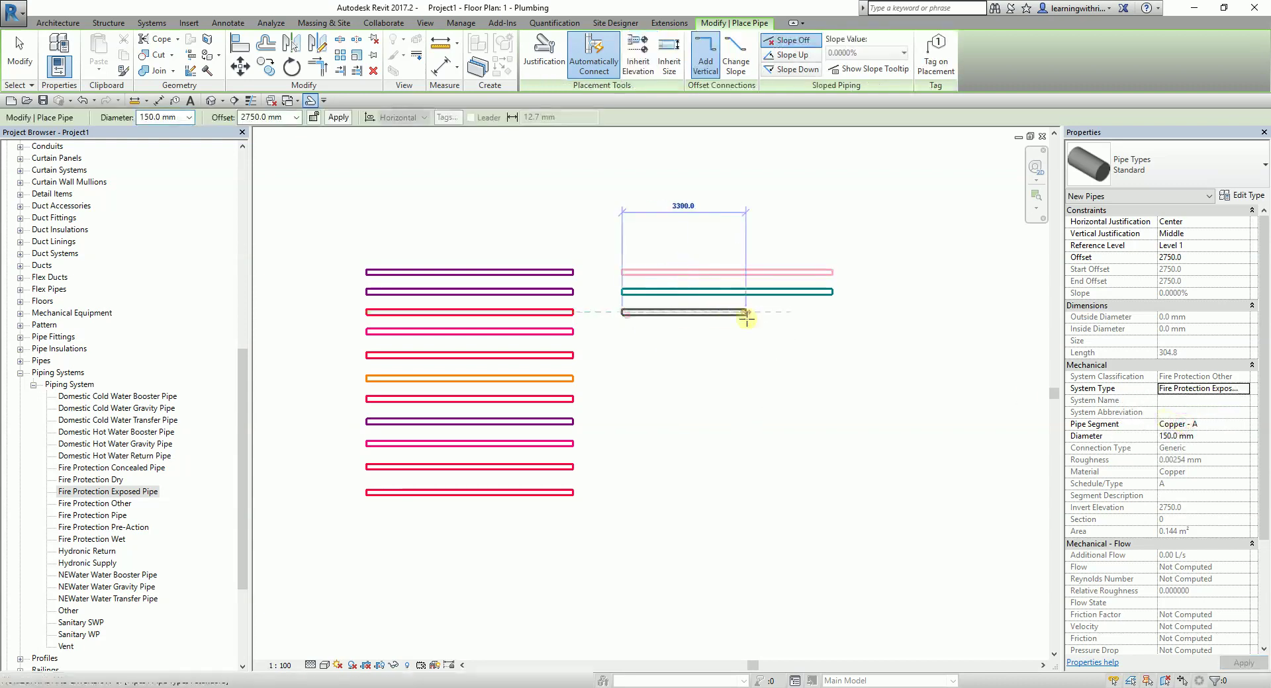
{"action": "left_click", "coordinate": [831, 312]}
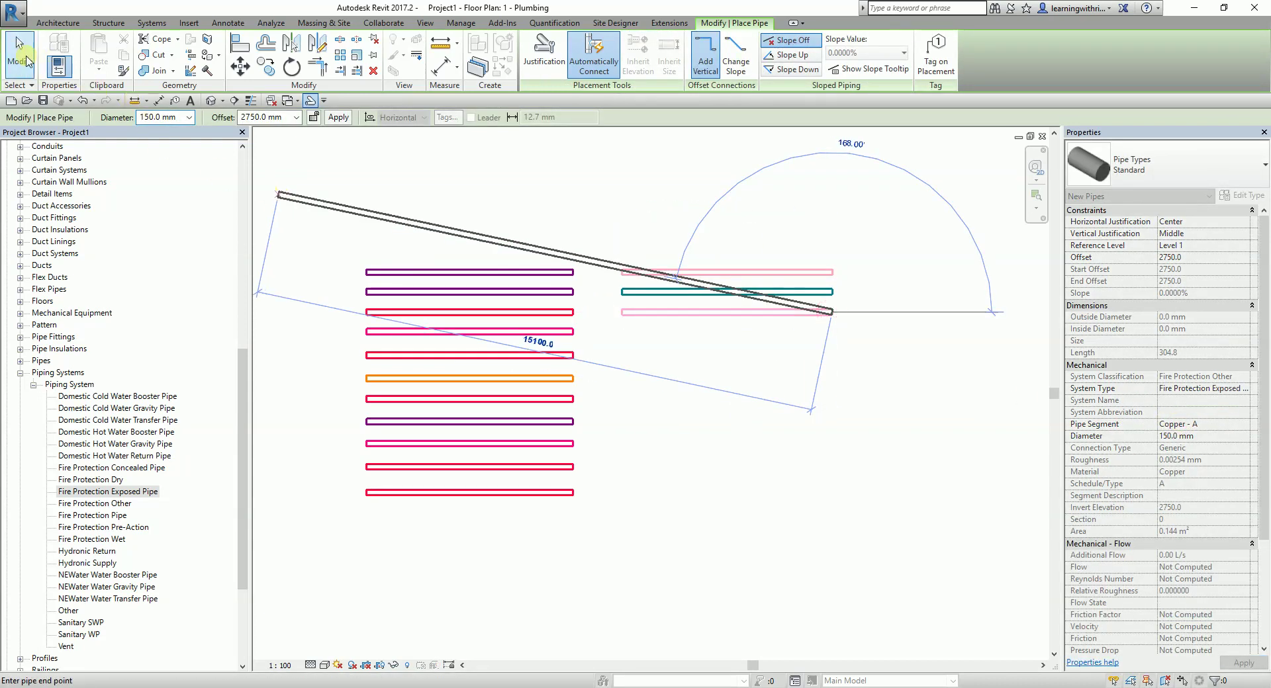
{"action": "key", "text": "Escape"}
{"action": "key", "text": "Escape"}
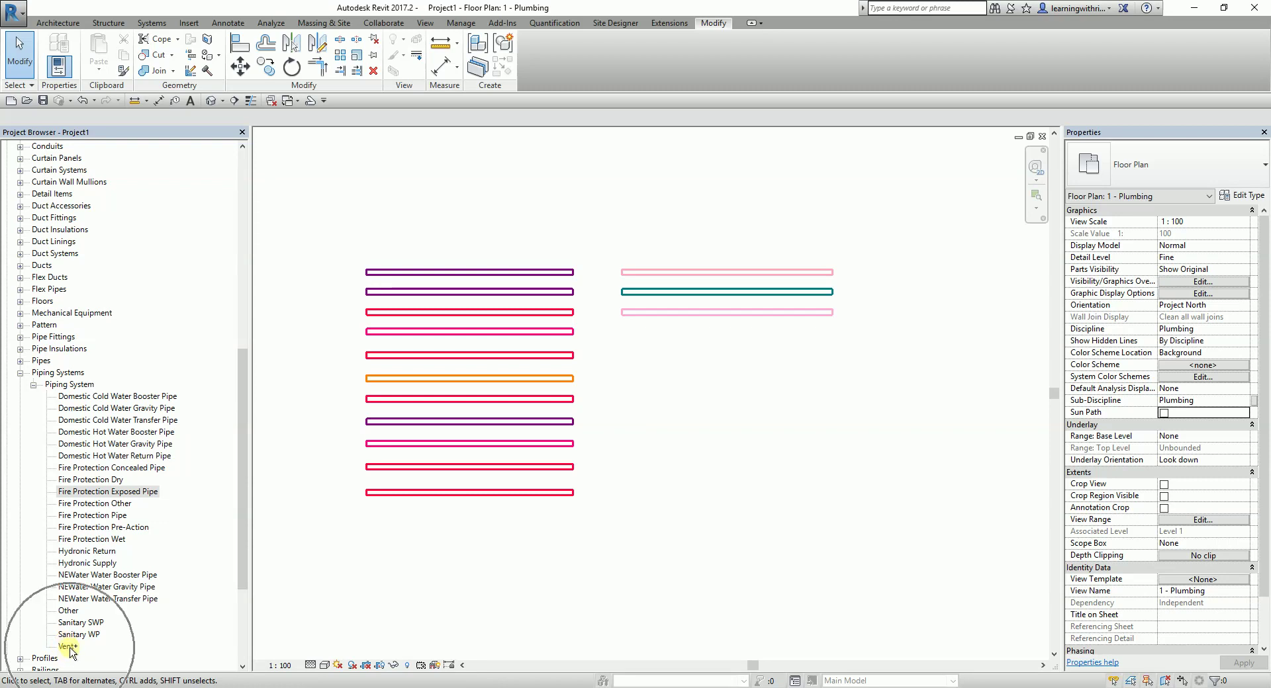
Override the line color of the Vent piping system type with RGB 0-129-0 and accept the type properties.
{"action": "scroll", "coordinate": [70, 654], "scroll_direction": "down", "scroll_amount": 1}
{"action": "double_click", "coordinate": [67, 600]}
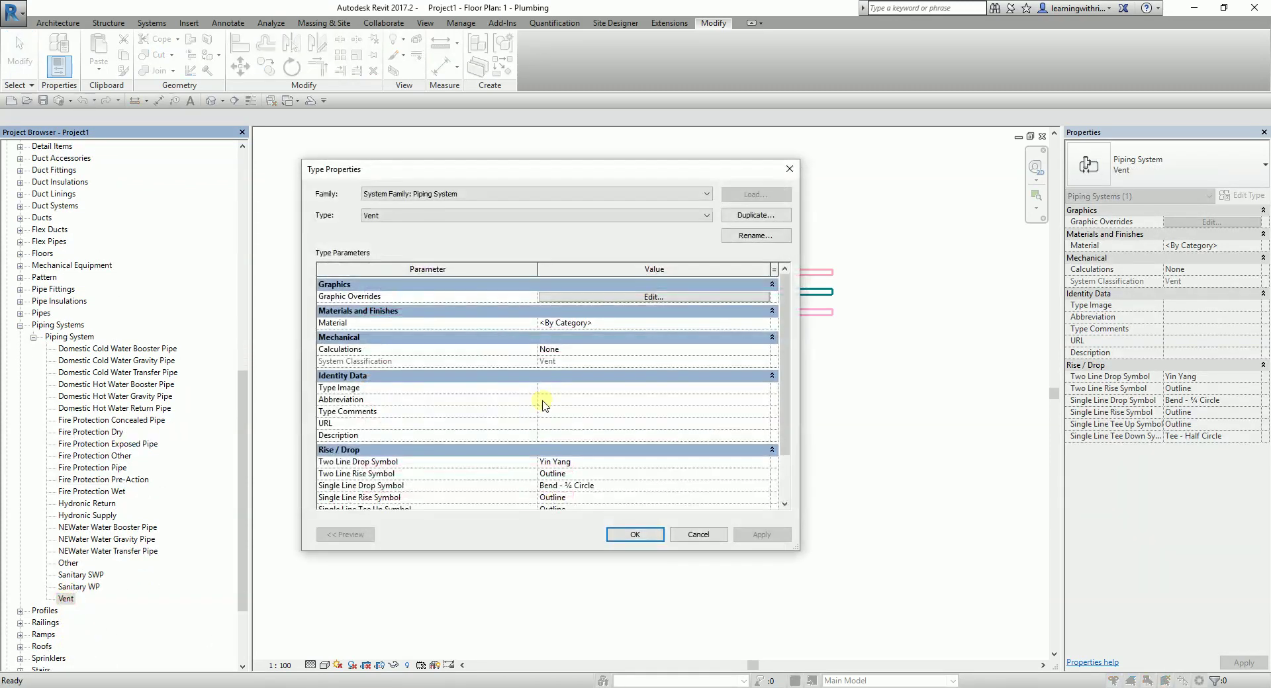
{"action": "left_click", "coordinate": [637, 297]}
{"action": "left_click", "coordinate": [608, 358]}
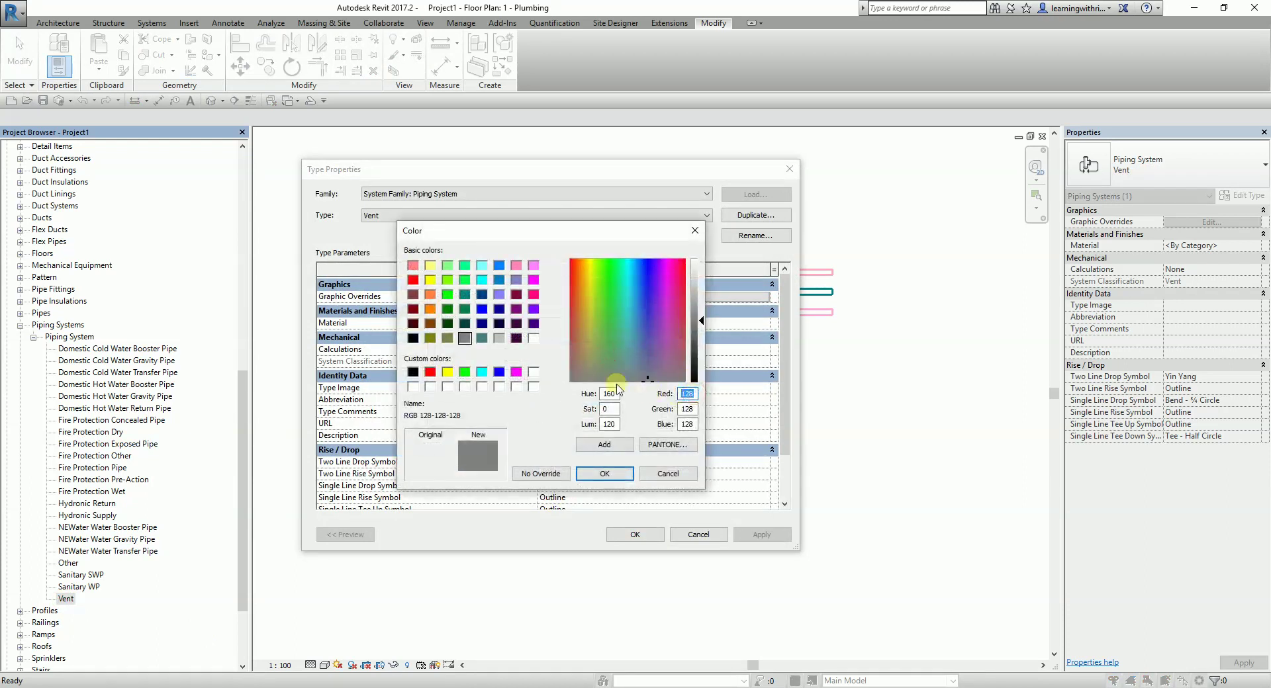
{"action": "type", "text": "0"}
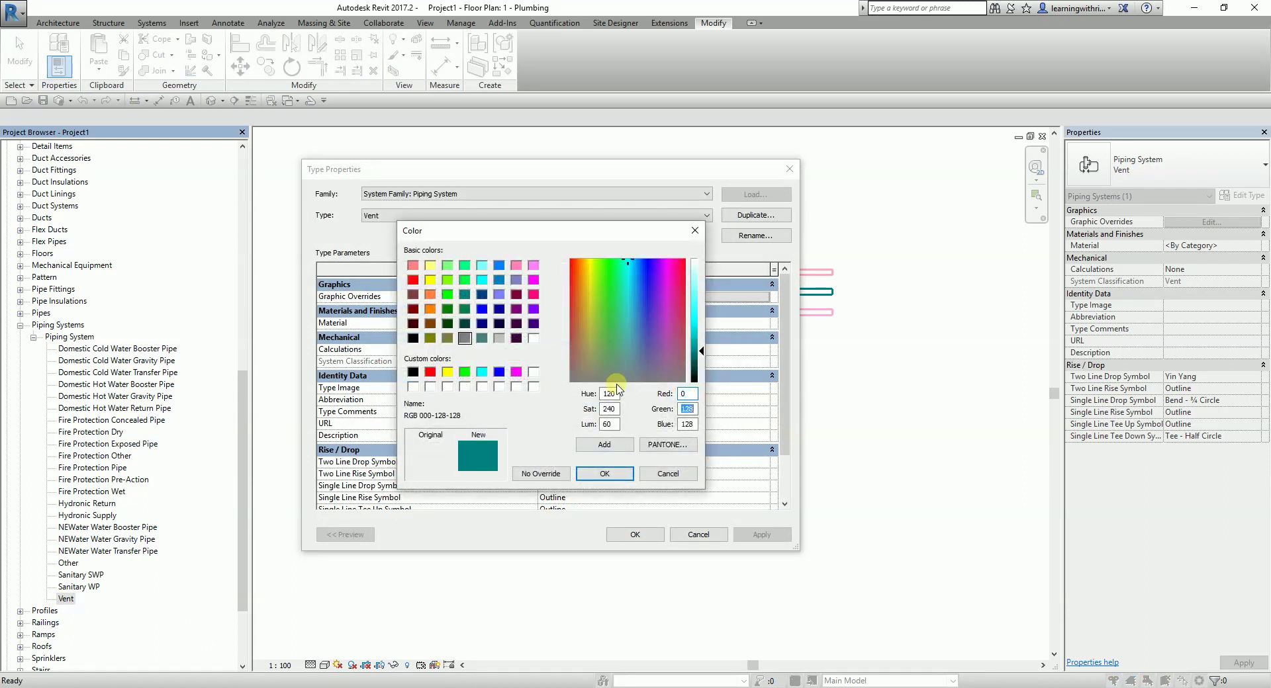
{"action": "type", "text": "129"}
{"action": "key", "text": "Tab"}
{"action": "type", "text": "0"}
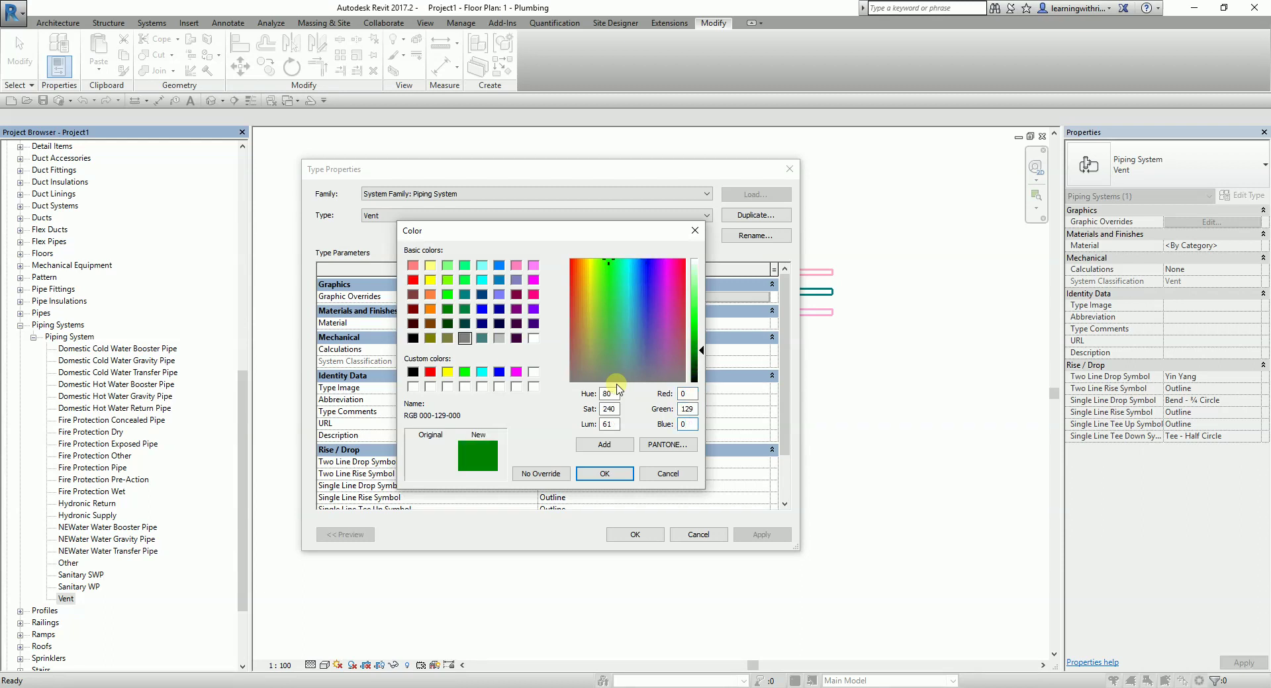
{"action": "left_click", "coordinate": [605, 474]}
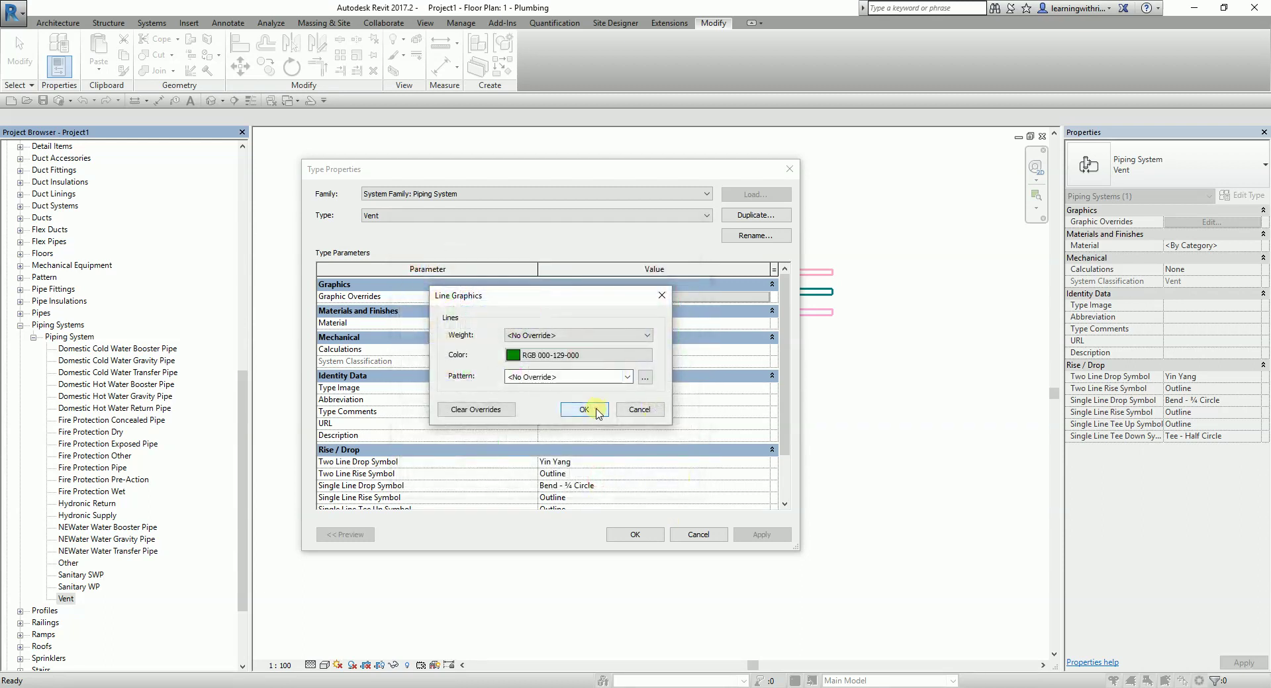
{"action": "left_click", "coordinate": [583, 410]}
{"action": "left_click", "coordinate": [635, 535]}
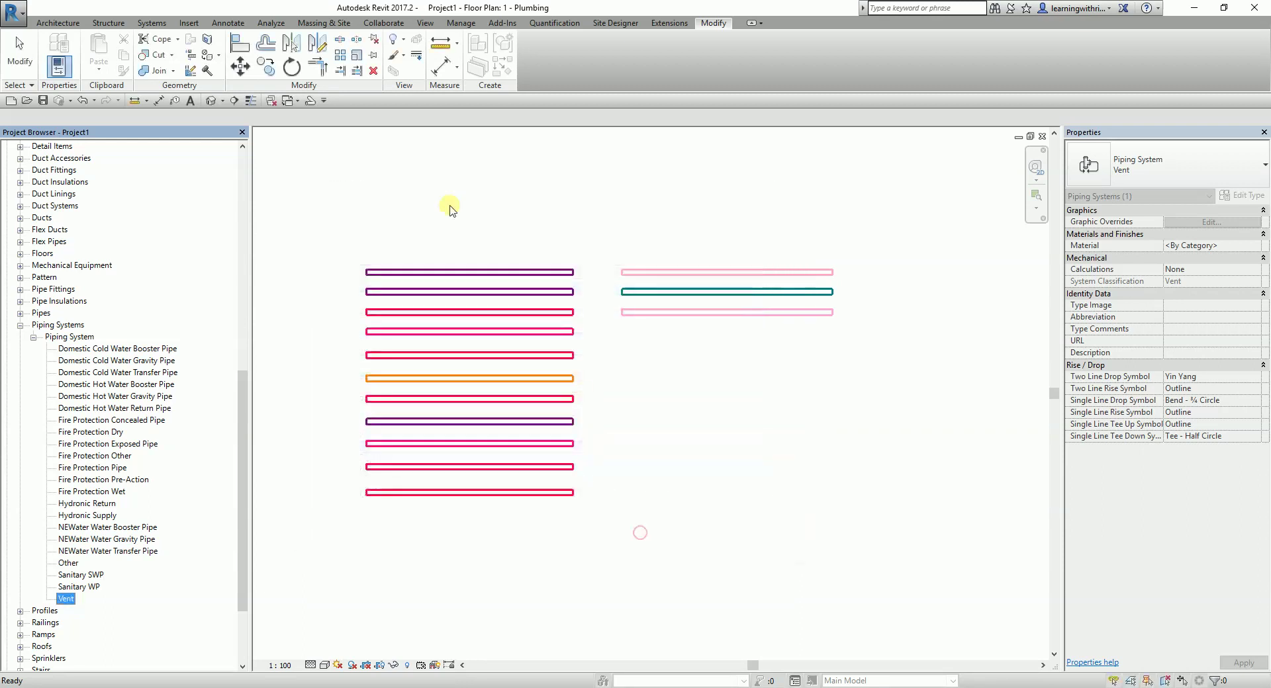
Draw a horizontal pipe with system type Vent just below the lower light pink pipe, matching its length.
{"action": "left_click", "coordinate": [310, 100]}
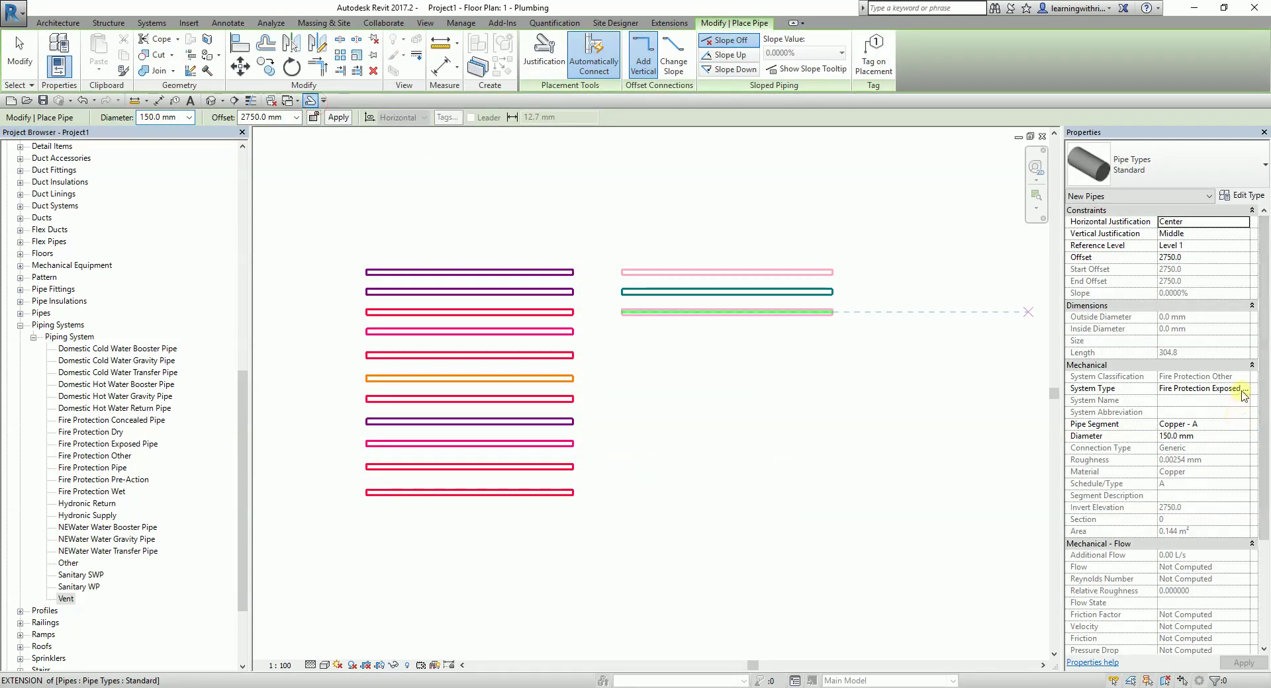
{"action": "left_click", "coordinate": [1243, 395]}
{"action": "scroll", "coordinate": [1165, 437], "scroll_direction": "down", "scroll_amount": 5}
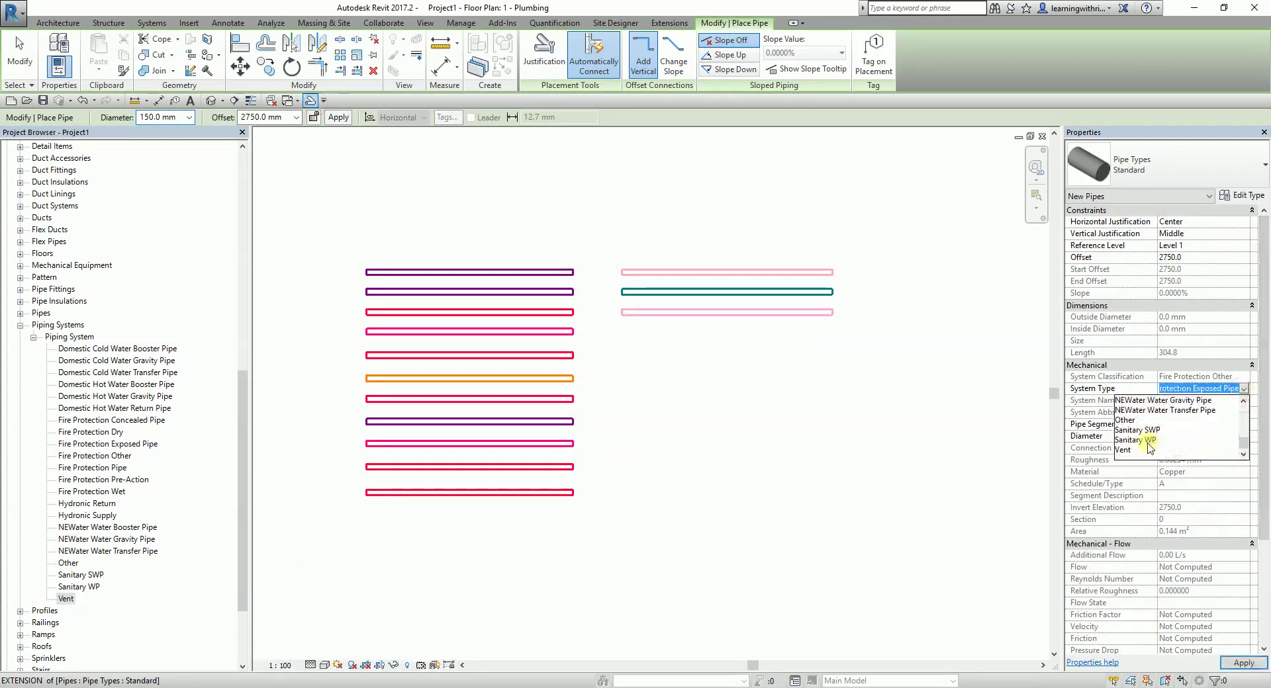
{"action": "left_click", "coordinate": [1152, 450]}
{"action": "left_click", "coordinate": [622, 331]}
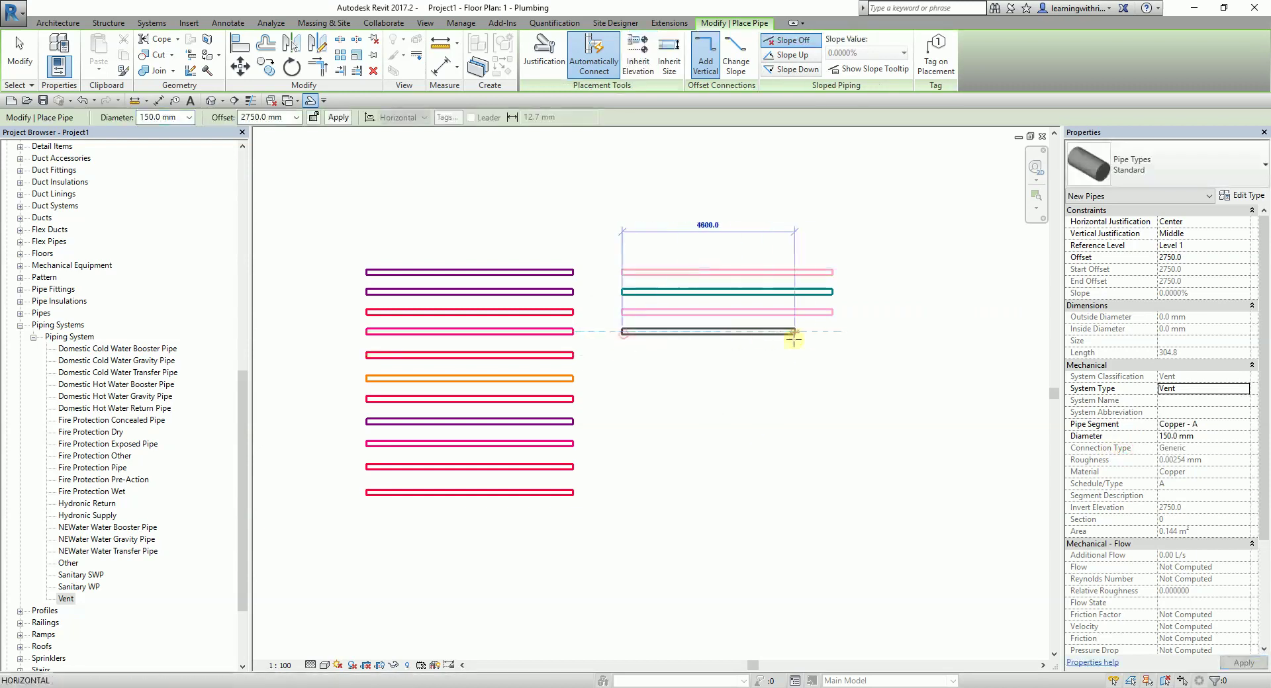
{"action": "left_click", "coordinate": [832, 331]}
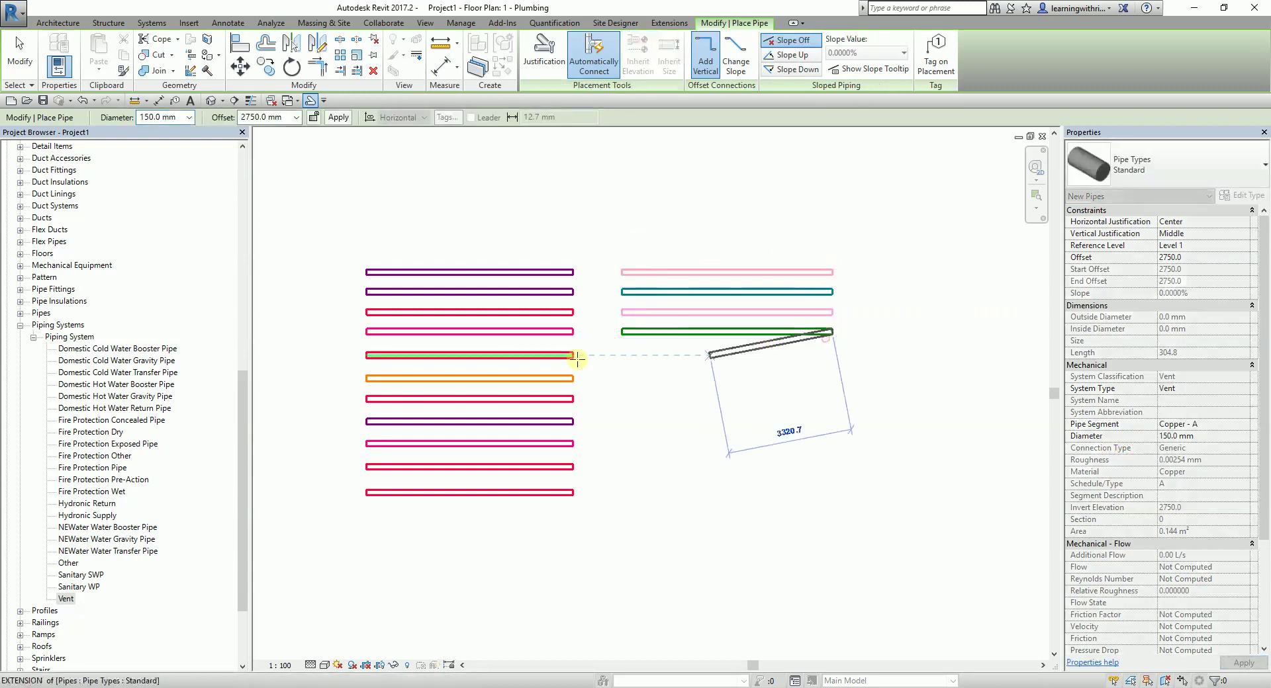
{"action": "left_click", "coordinate": [32, 59]}
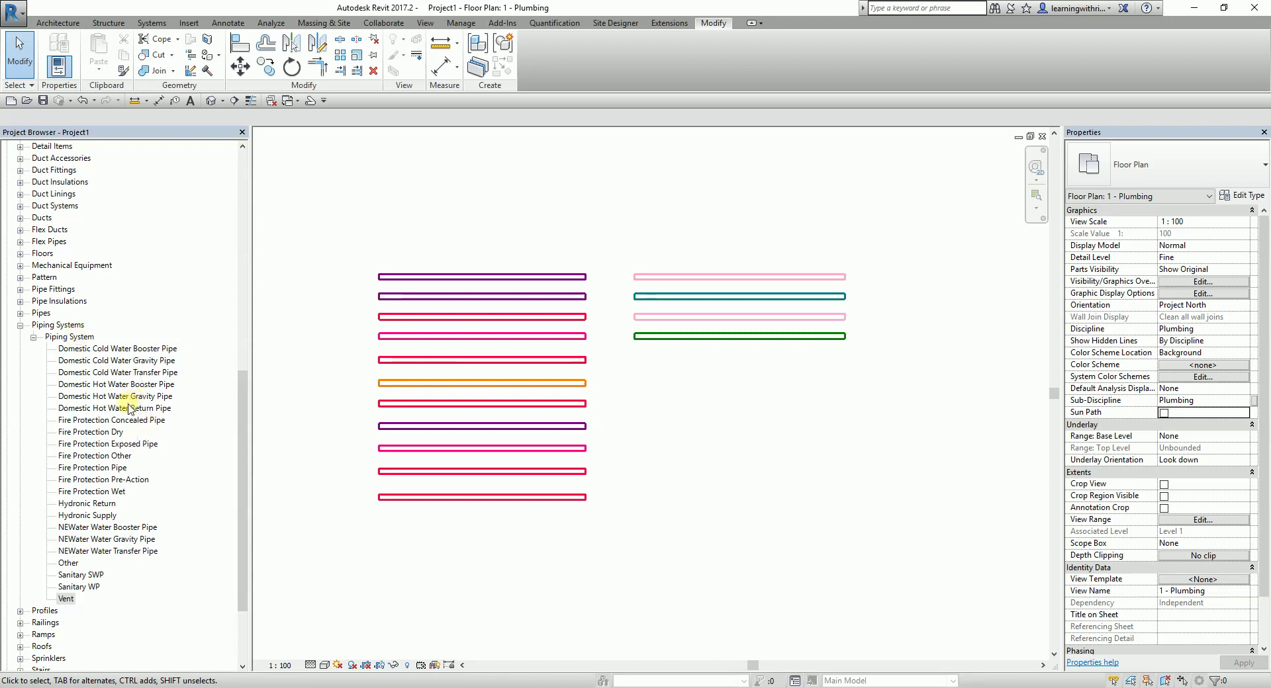
{"action": "right_click", "coordinate": [69, 567]}
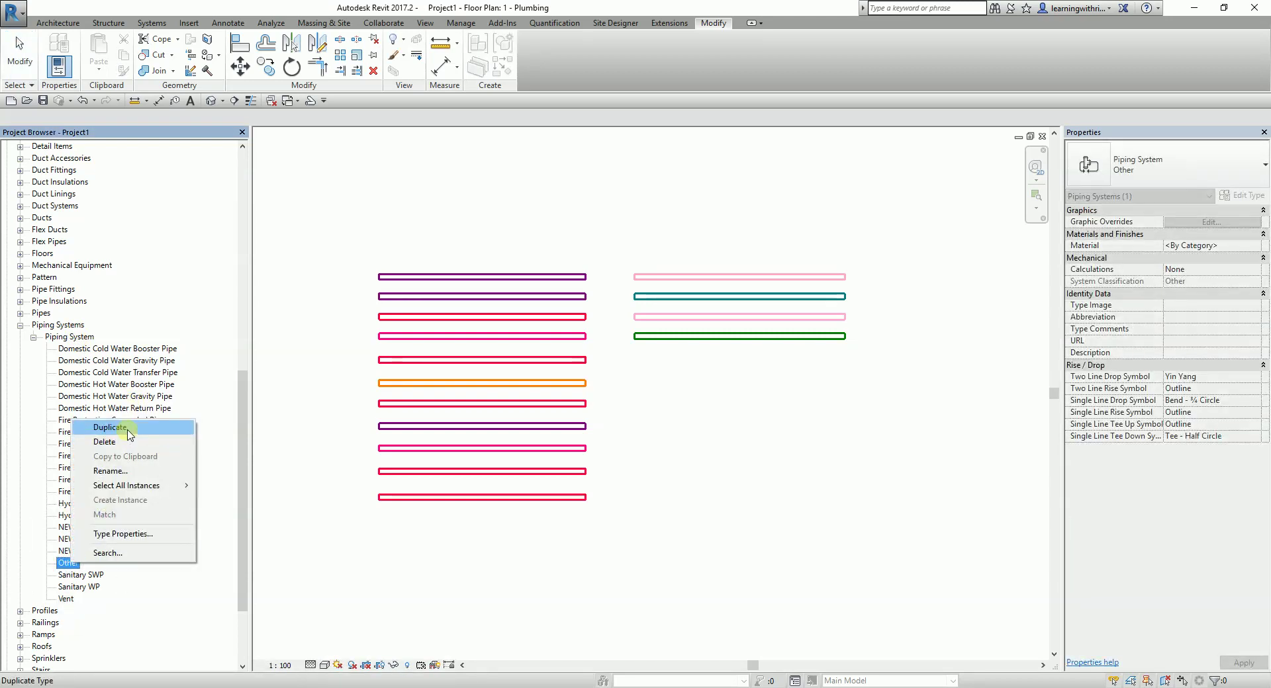
{"action": "left_click", "coordinate": [207, 396]}
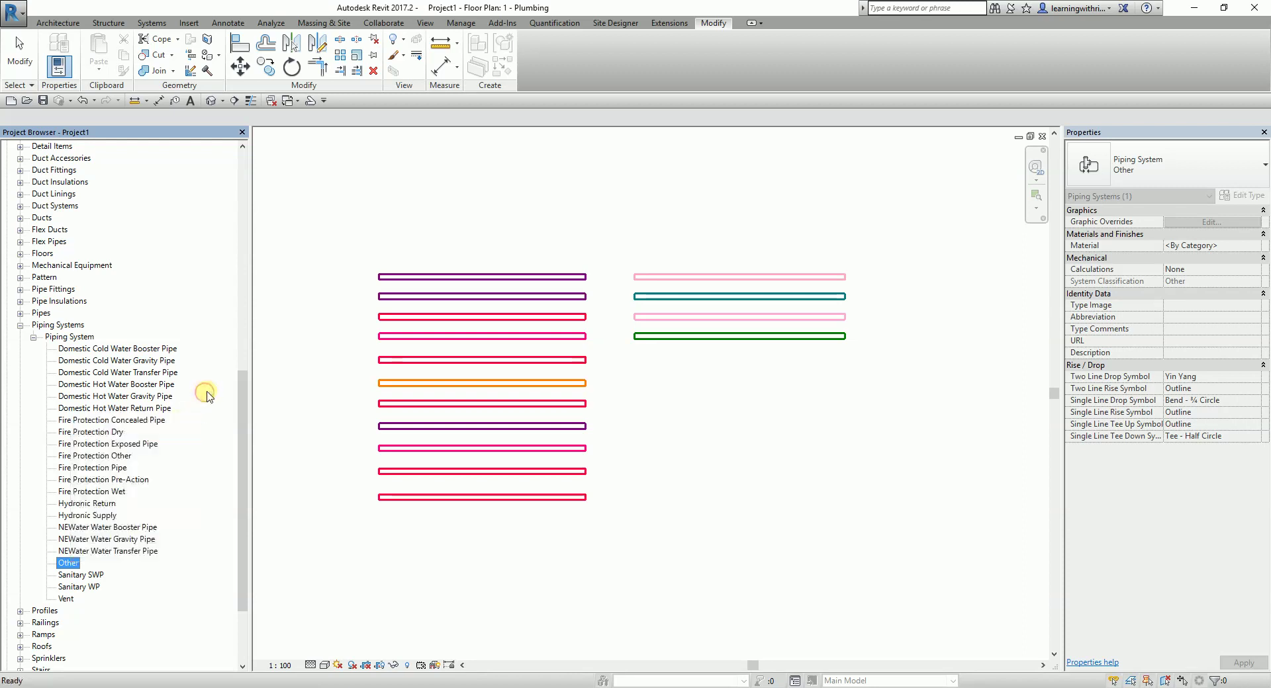
{"action": "left_click", "coordinate": [648, 414]}
Open the default 3D view of the pipes and set its detail level to Fine.
{"action": "scroll", "coordinate": [655, 421], "scroll_direction": "up", "scroll_amount": 1}
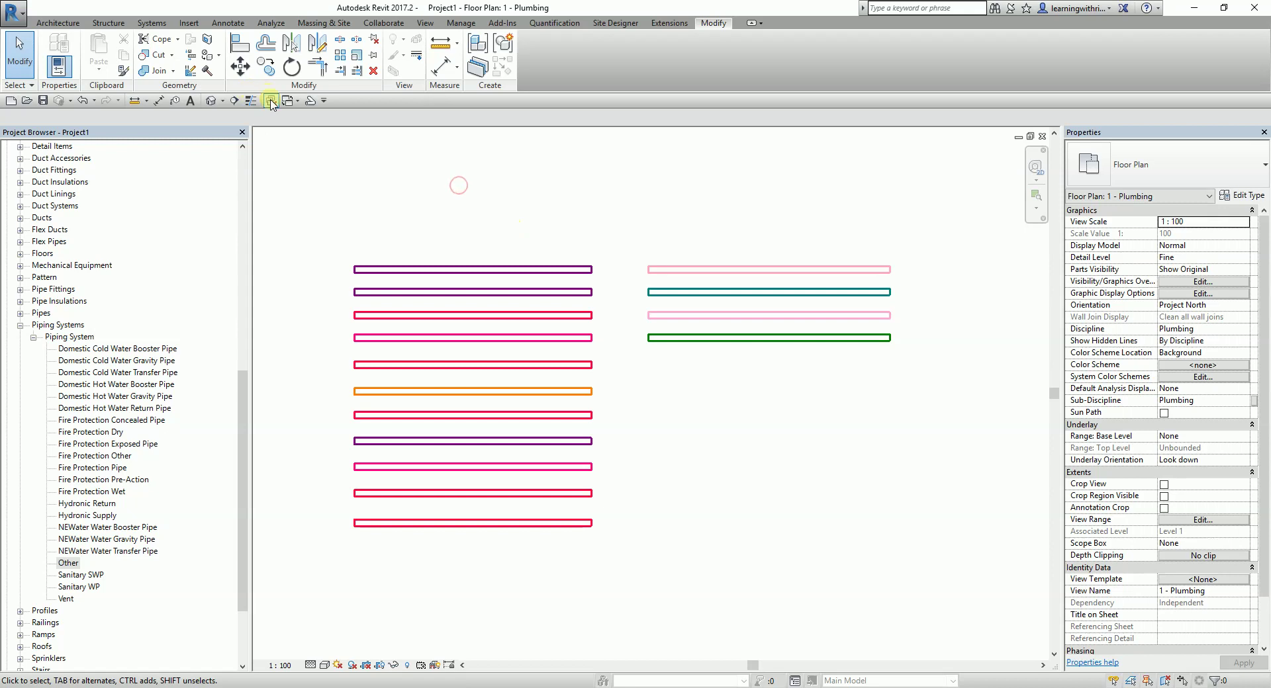
{"action": "left_click", "coordinate": [208, 101]}
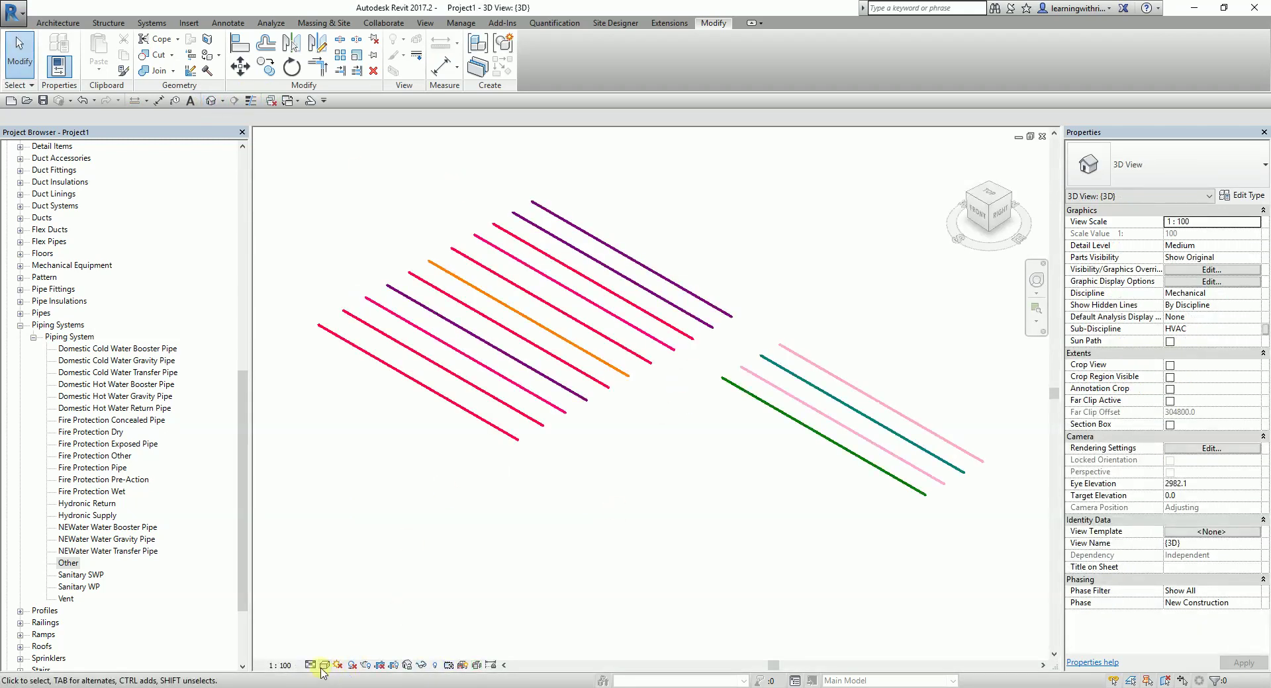
{"action": "left_click", "coordinate": [324, 666]}
{"action": "left_click", "coordinate": [327, 653]}
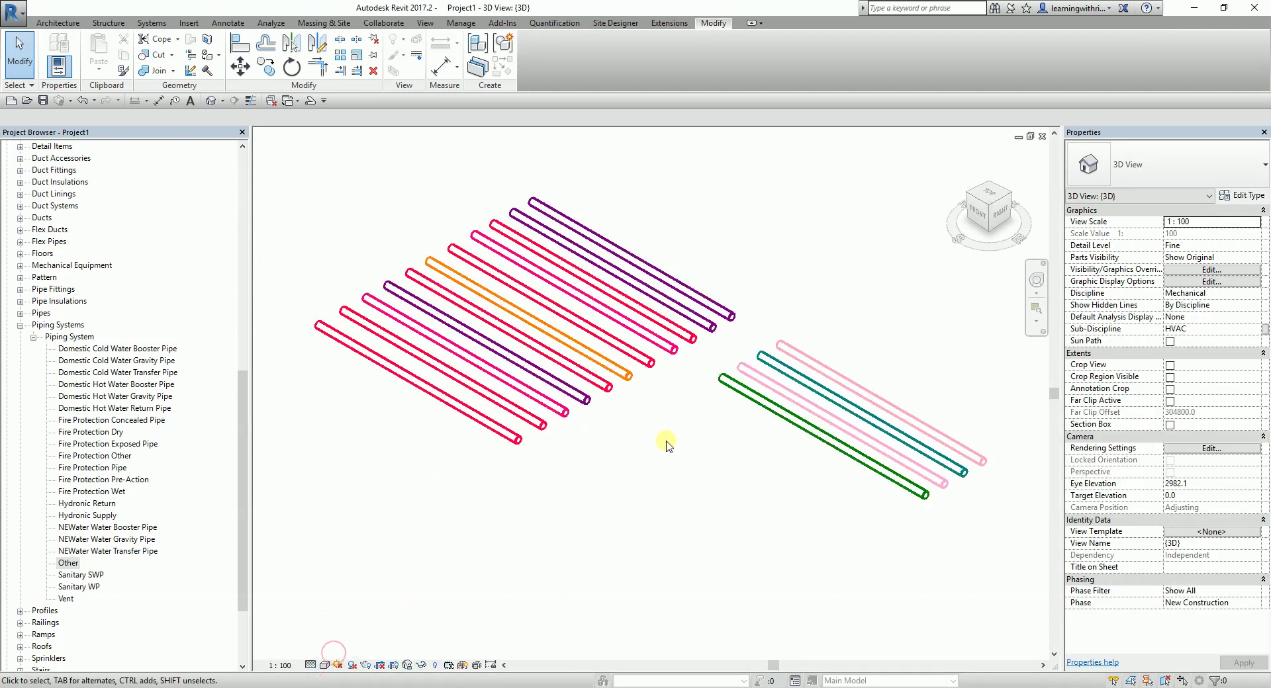
{"action": "scroll", "coordinate": [664, 440], "scroll_direction": "up", "scroll_amount": 3}
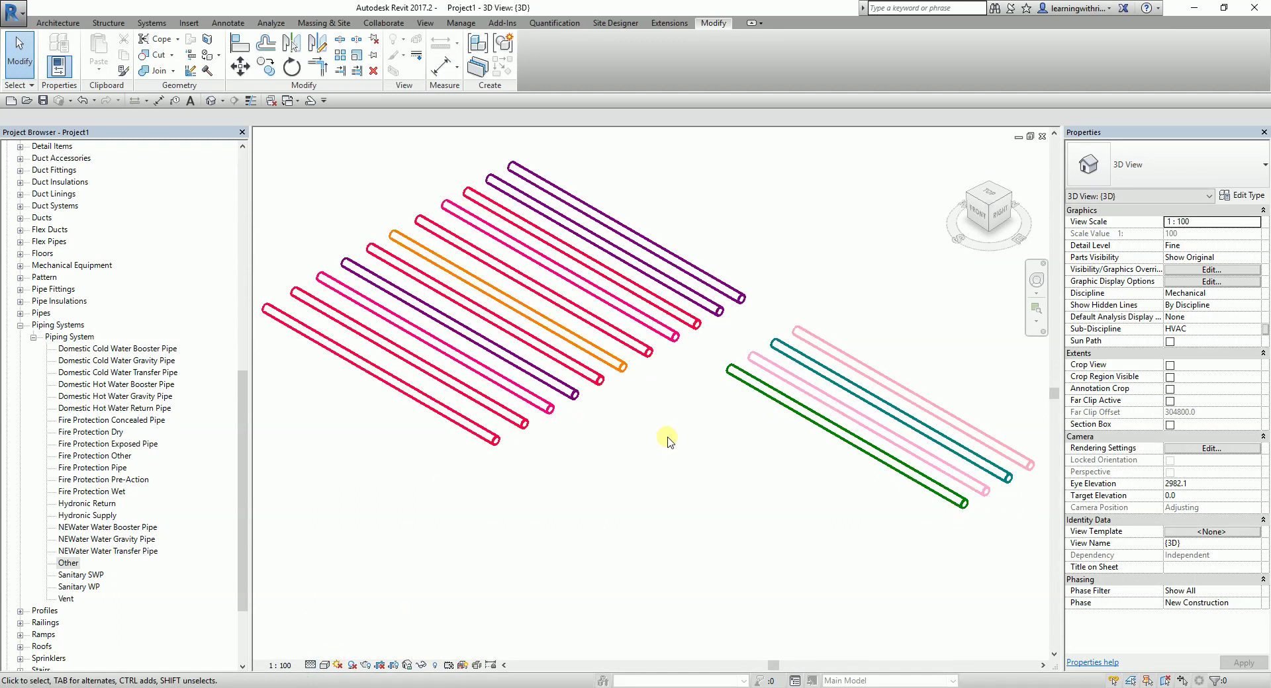